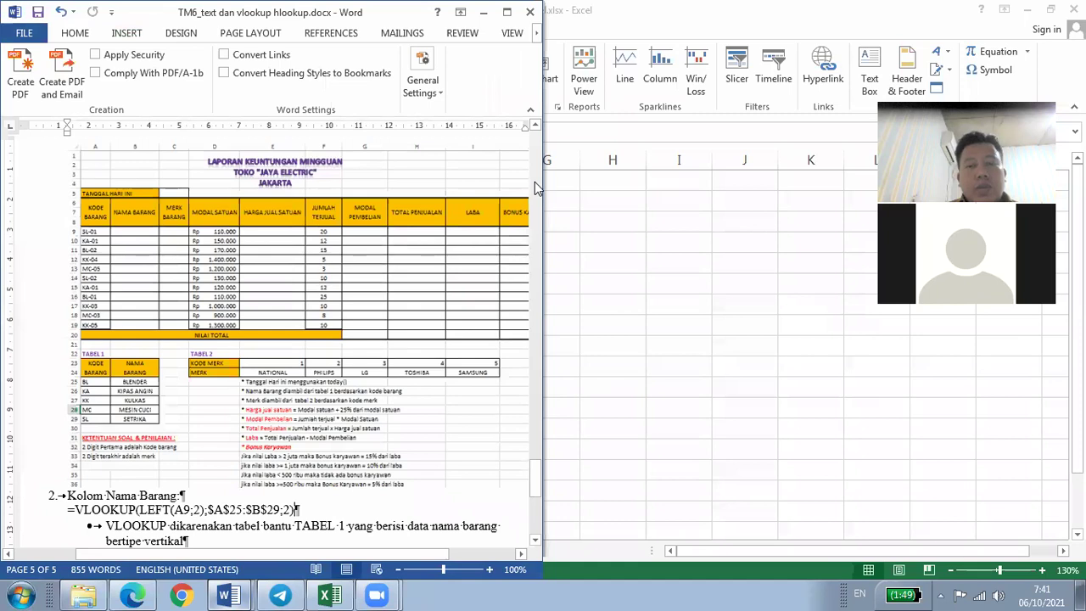
- Return to the beginning of the lesson document, at the "J. Fungsi Teks" heading
scroll(536, 187, "up", 5)
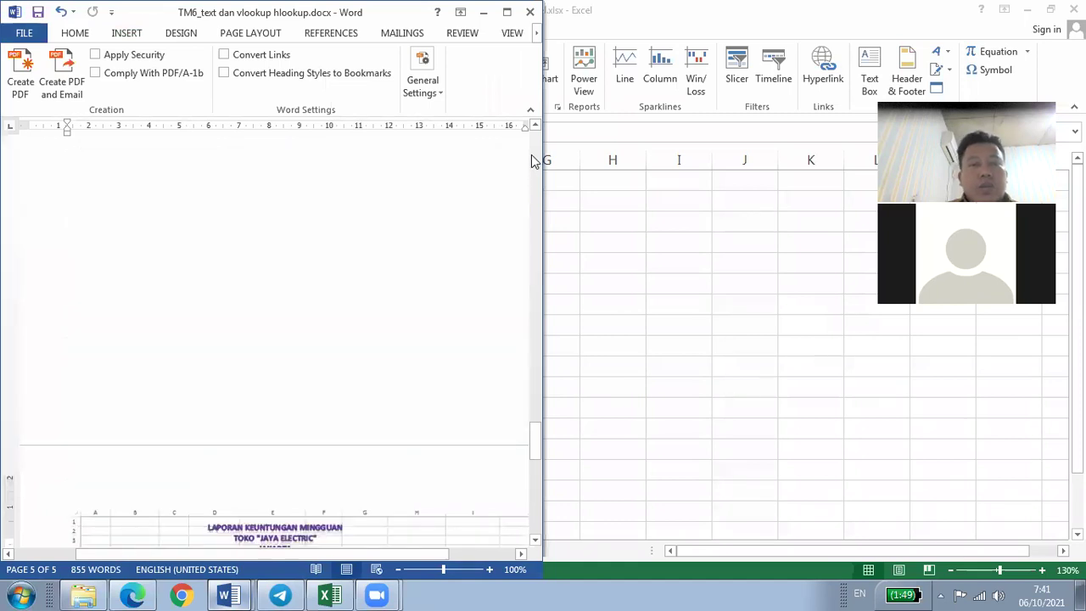
scroll(535, 160, "up", 15)
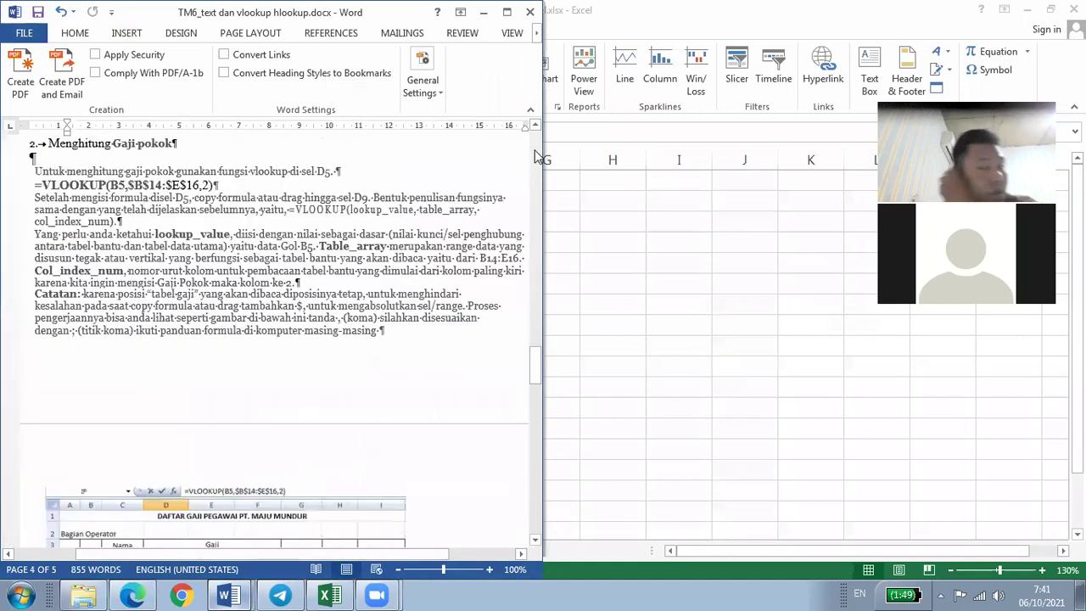
scroll(534, 155, "up", 15)
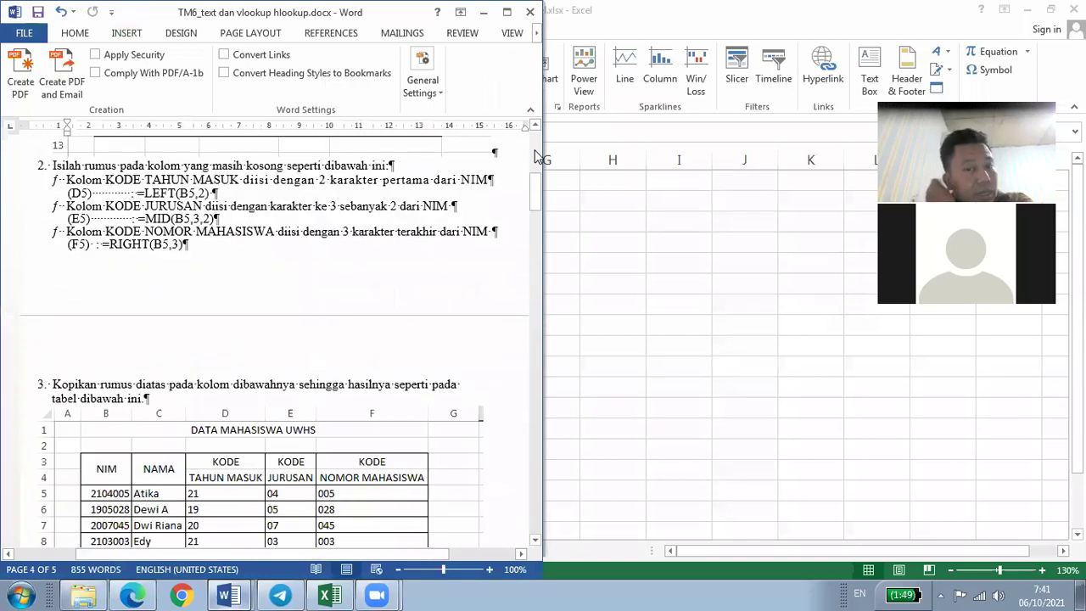
left_click_drag(534, 155, 536, 152)
left_click(439, 238)
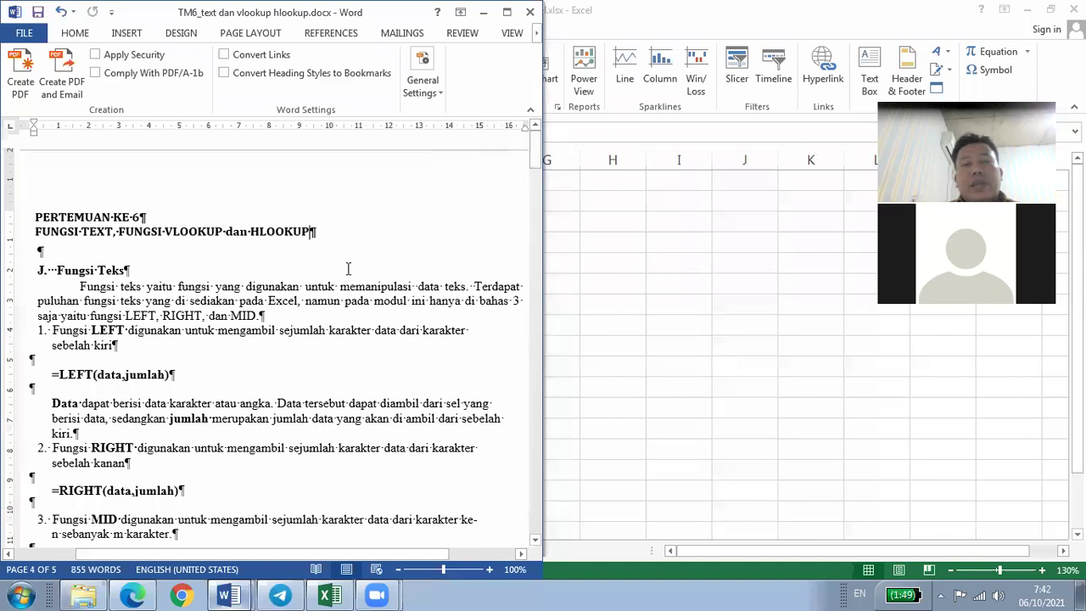
left_click(348, 269)
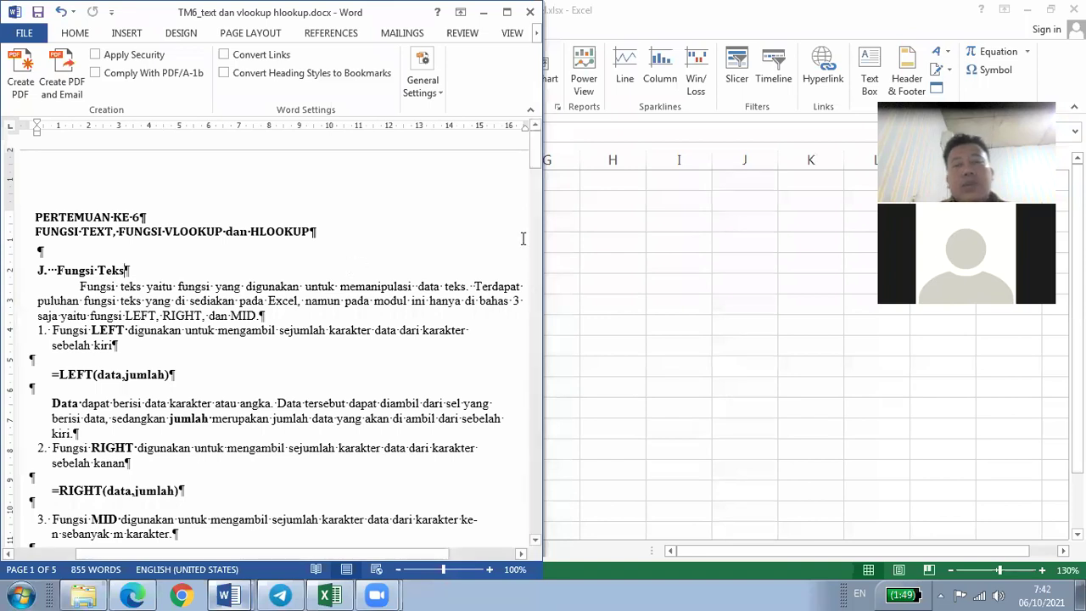
- Arrange the praktek excel.xlsx workbook side by side with the Word document and select cell D5 on sheet 10
left_click(701, 271)
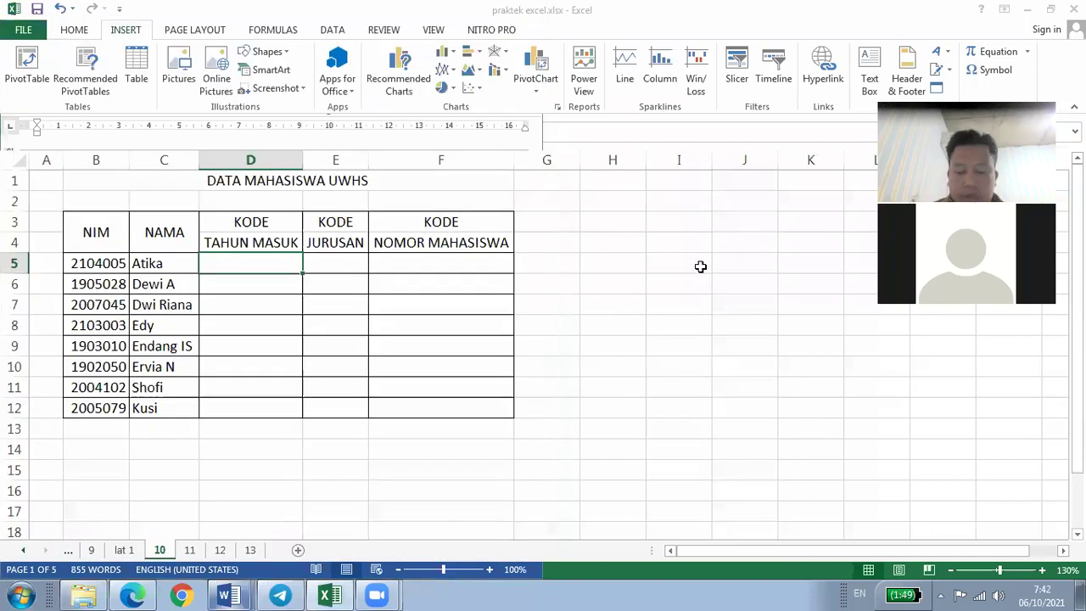
key("super+Right")
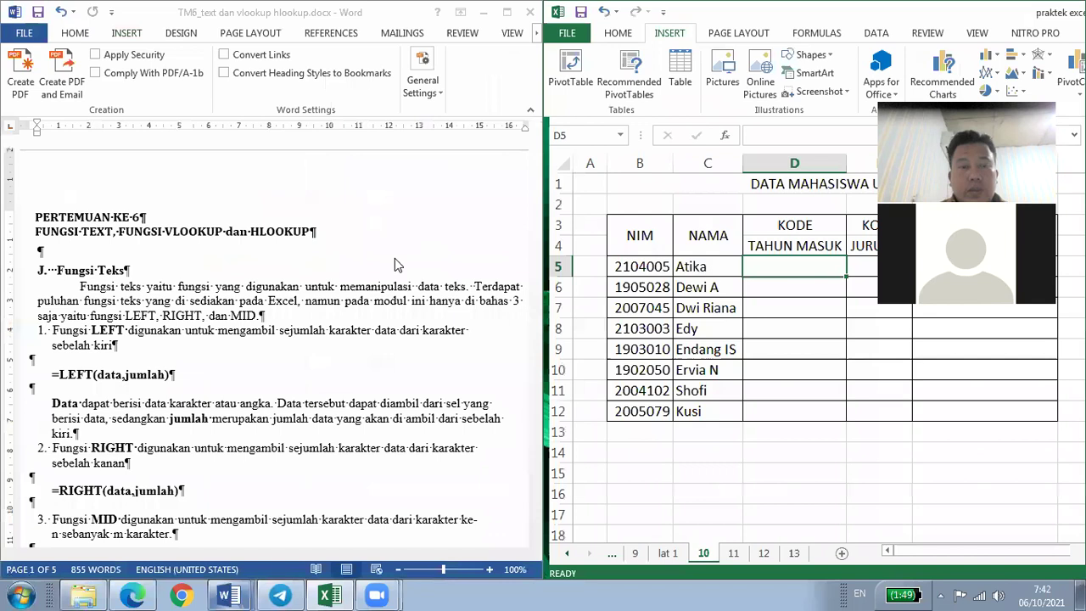
left_click(394, 258)
left_click(831, 294)
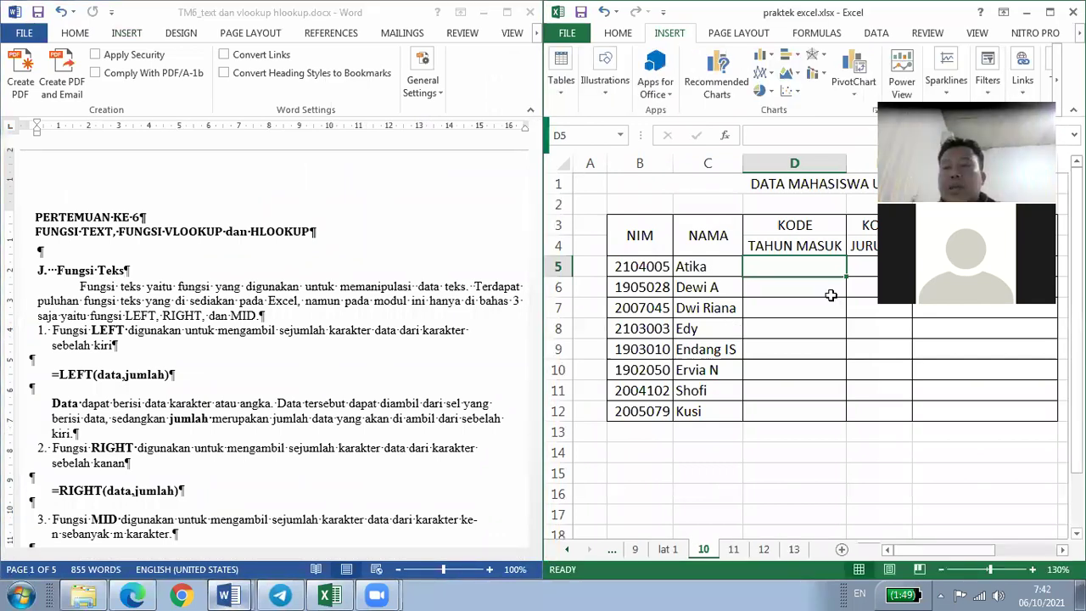
left_click(831, 294)
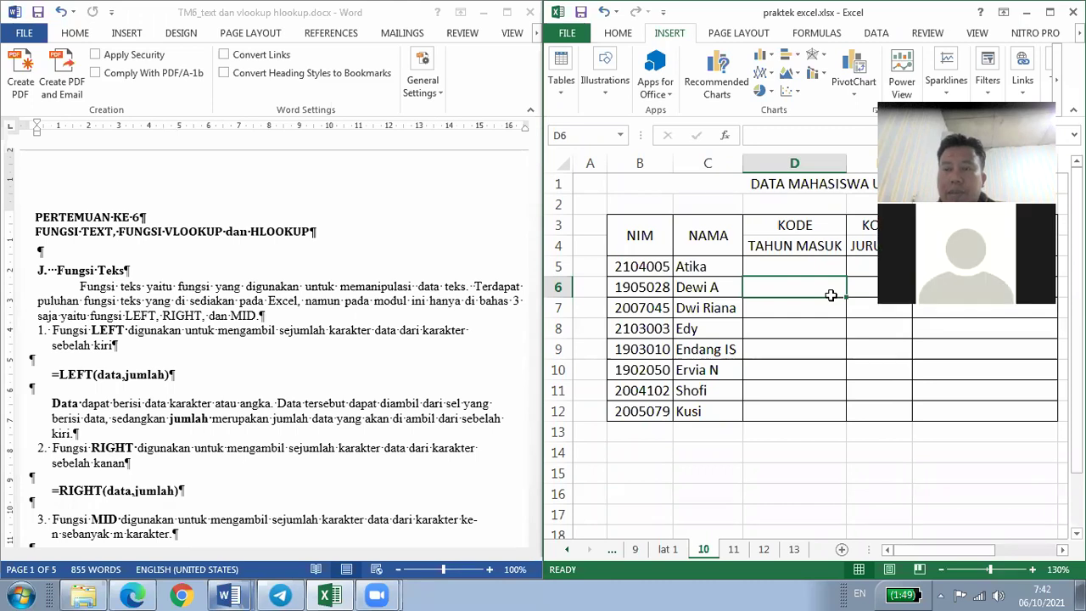
left_click(805, 261)
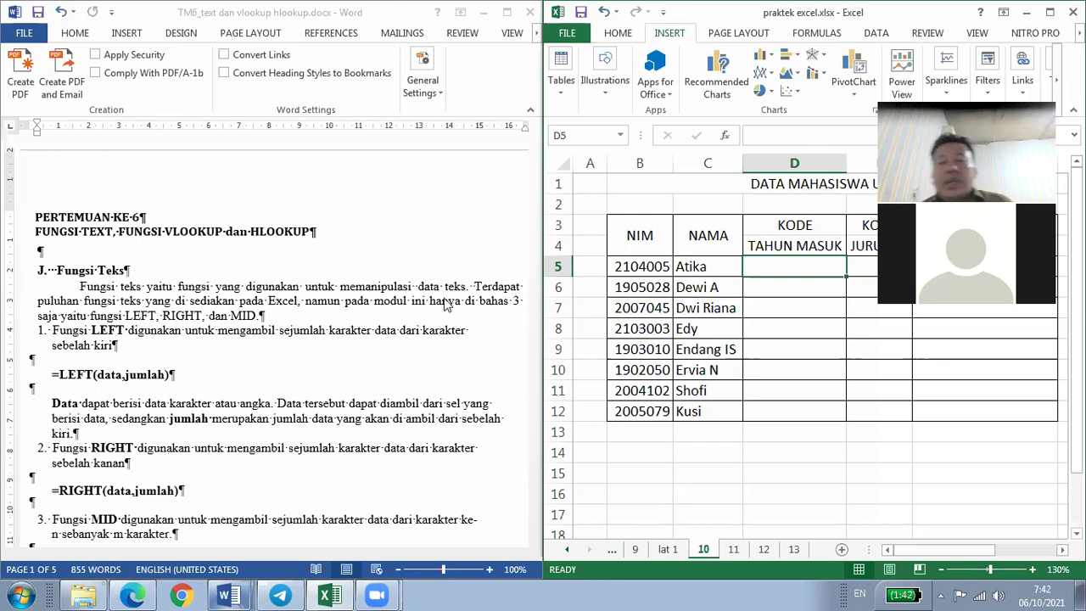
- Widen the NIM and NAMA columns of the student table slightly
left_click(681, 271)
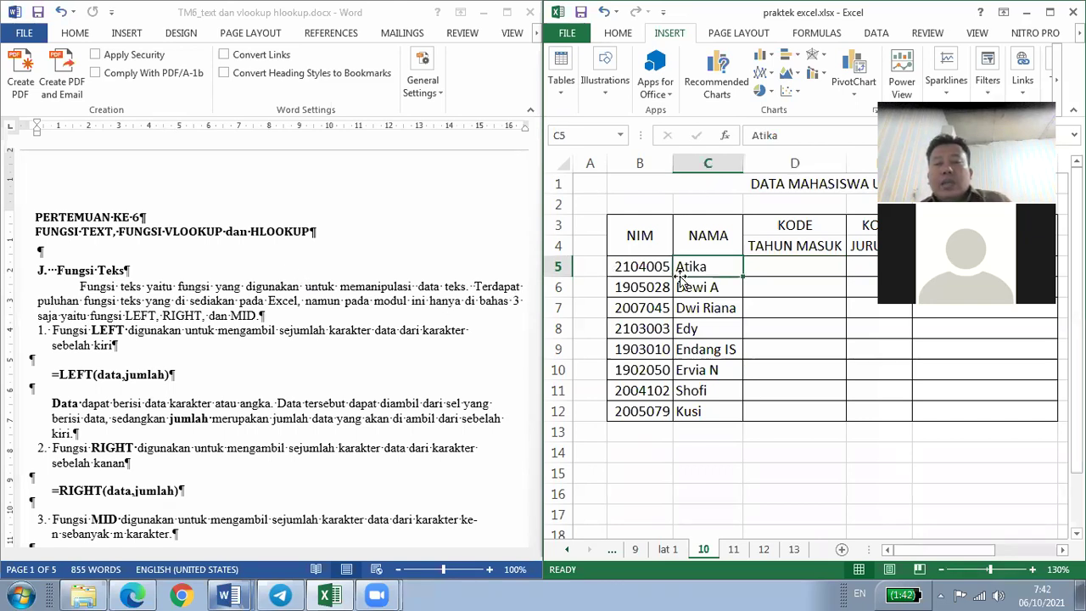
left_click(665, 164)
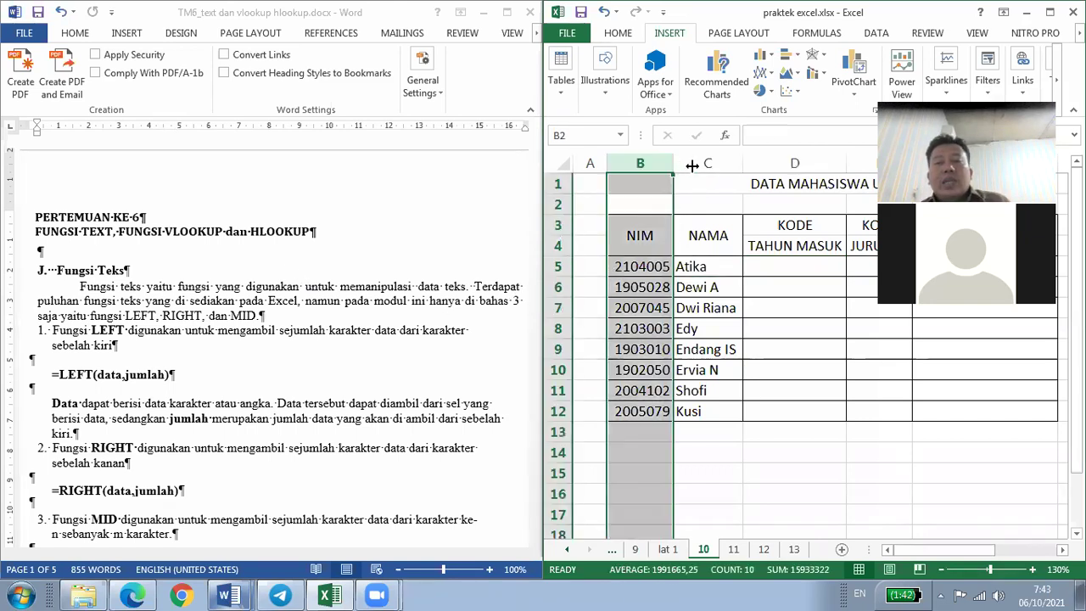
right_click(691, 285)
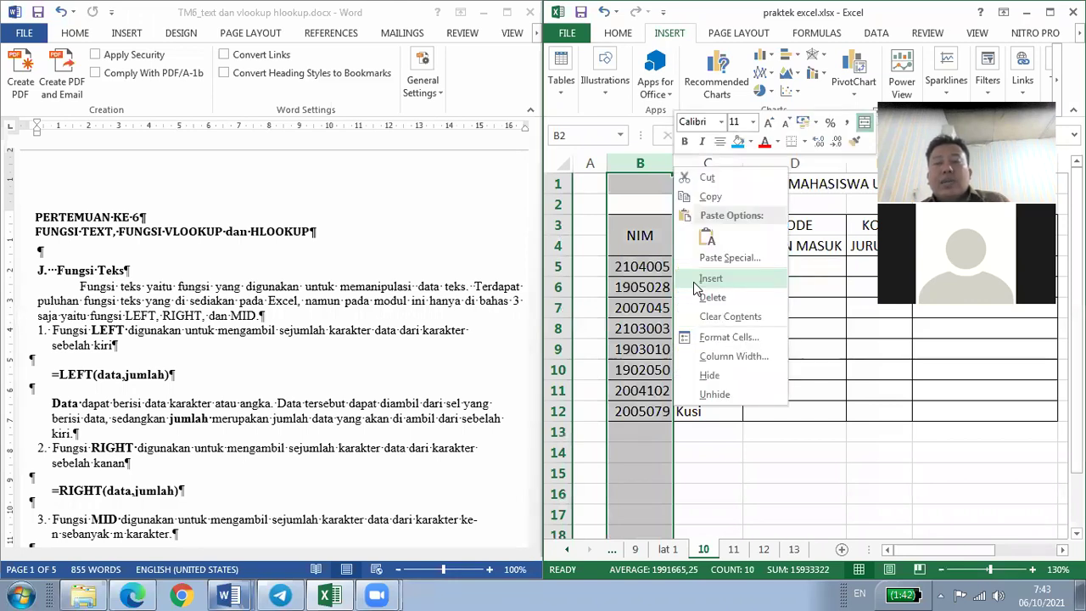
key("Escape")
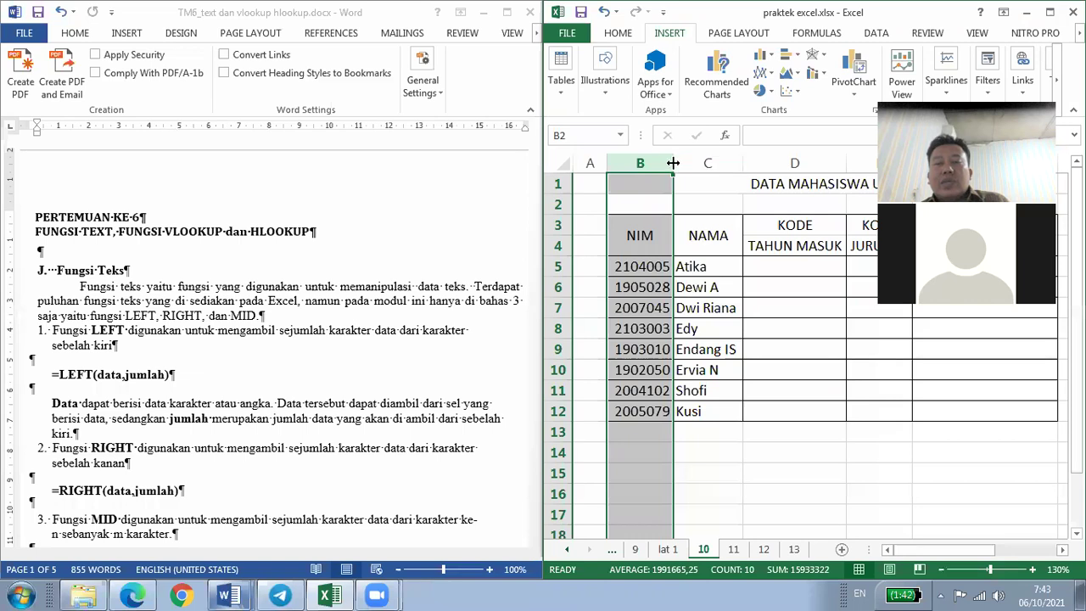
left_click_drag(673, 163, 689, 163)
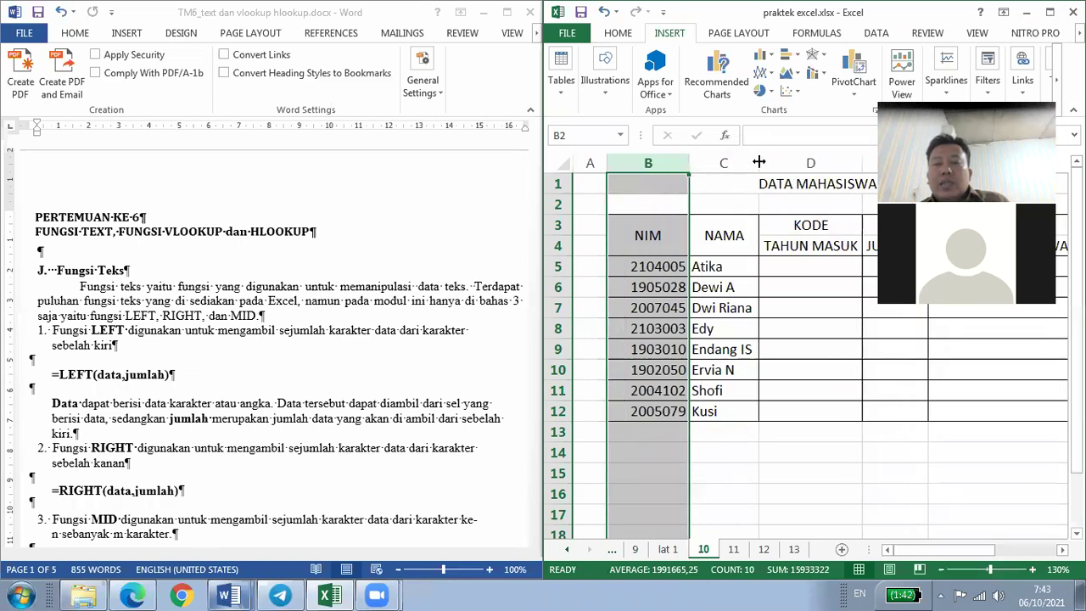
left_click_drag(759, 162, 767, 162)
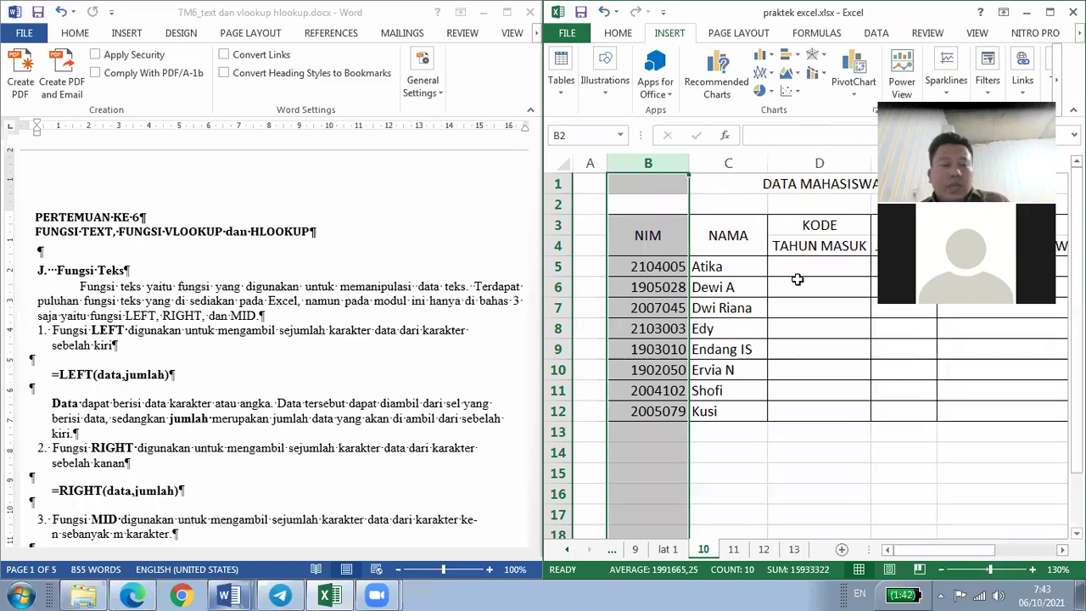
- Review the LEFT, RIGHT and MID function syntax in the Word lesson, down to the Praktikum 10 heading
left_click(404, 373)
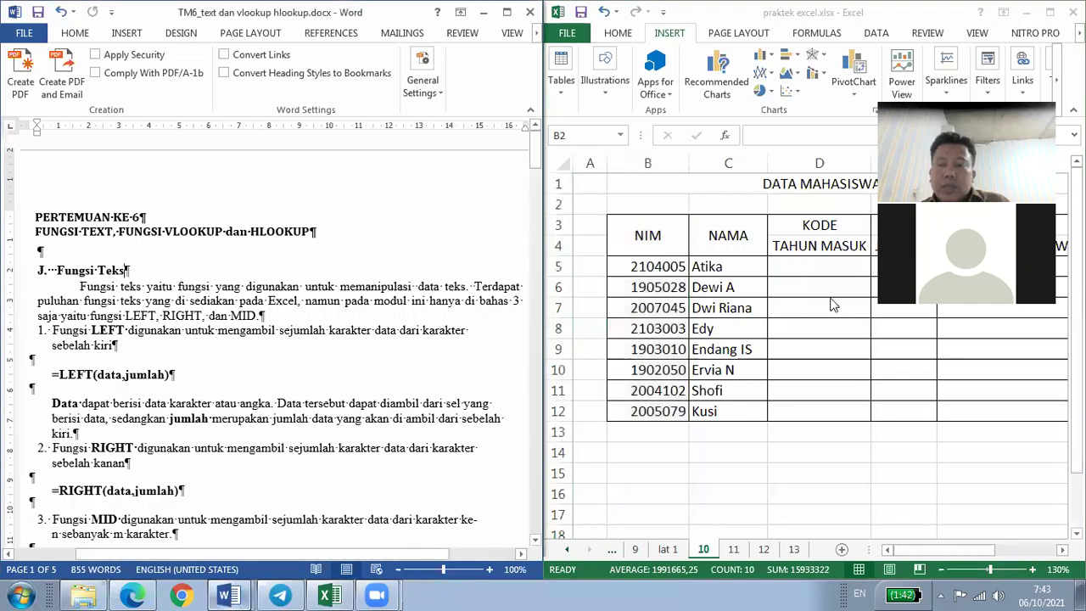
key("alt+Tab")
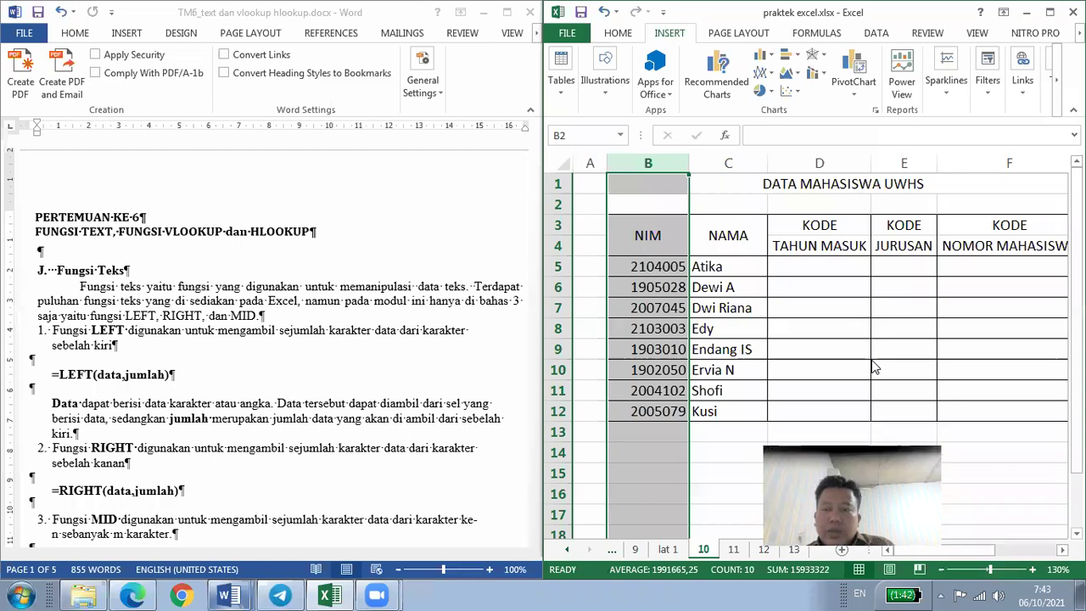
left_click(794, 265)
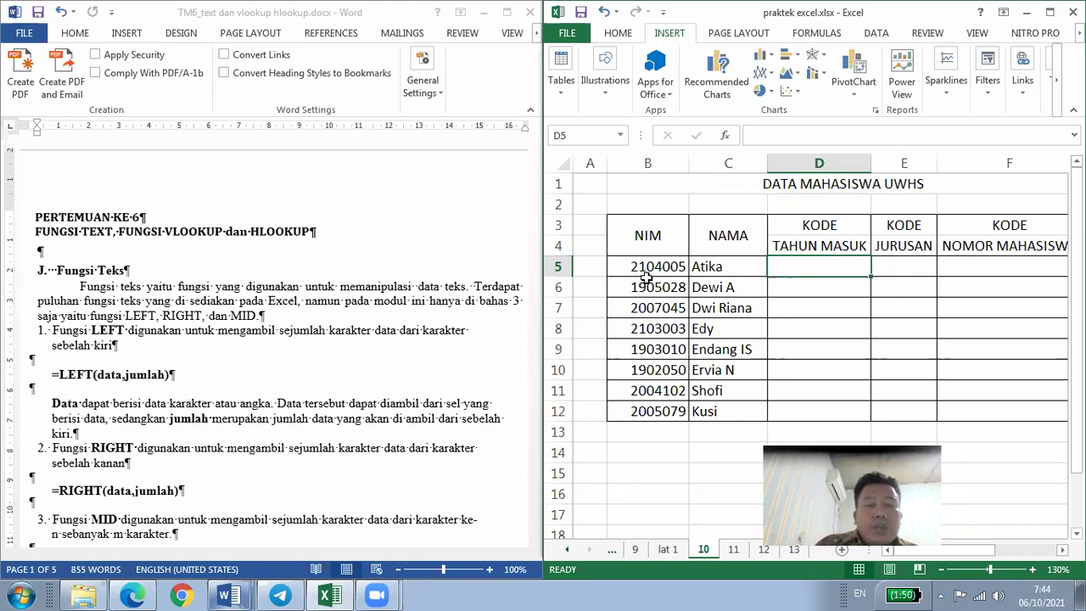
left_click(366, 268)
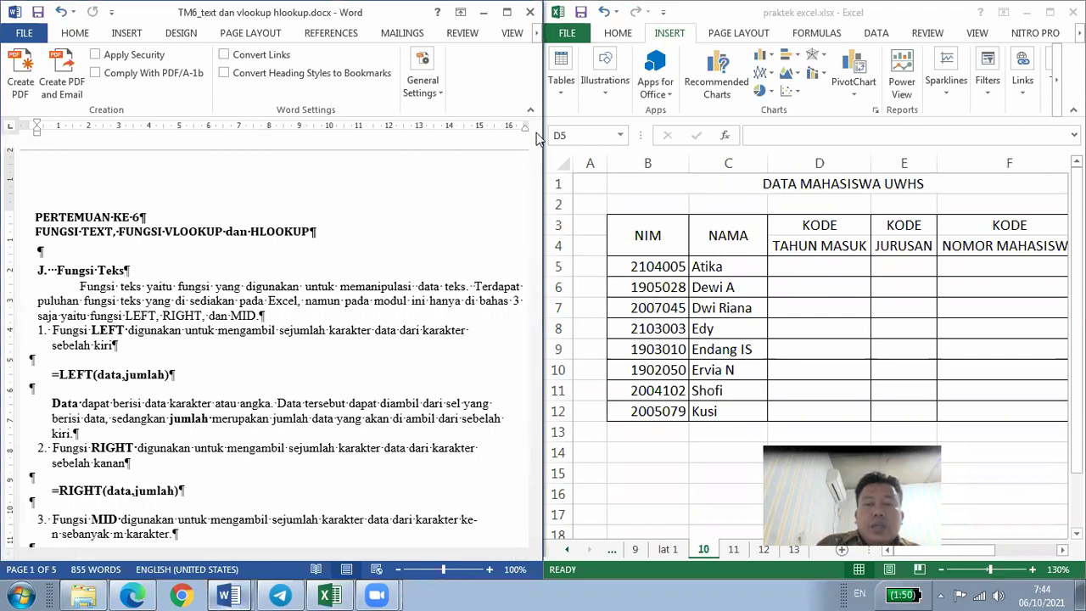
left_click(424, 283)
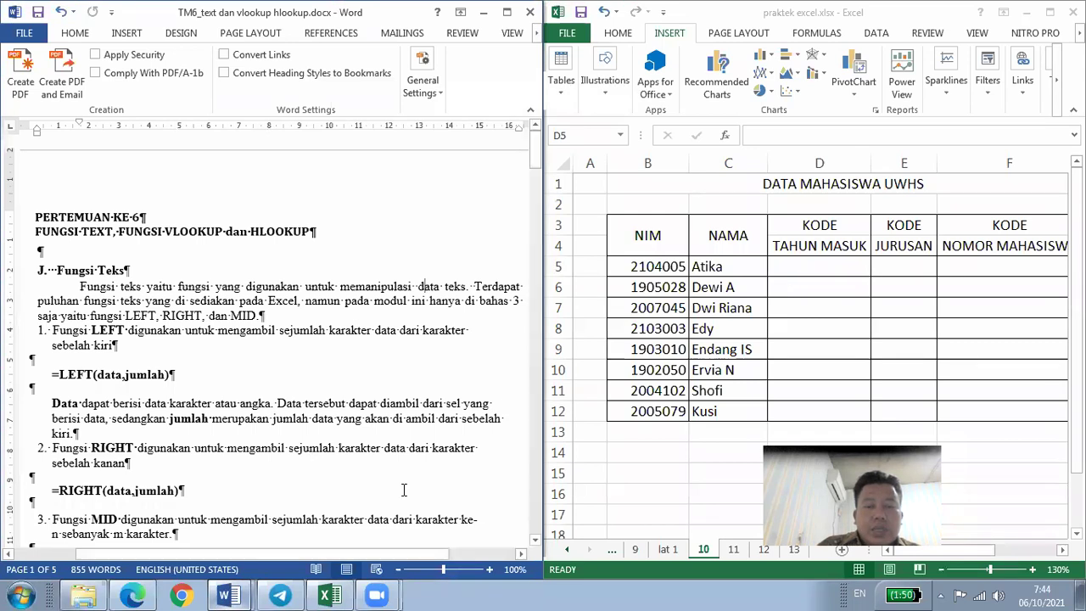
left_click(535, 540)
left_click(535, 540)
left_click(535, 541)
left_click(535, 540)
left_click(535, 540)
left_click(535, 540)
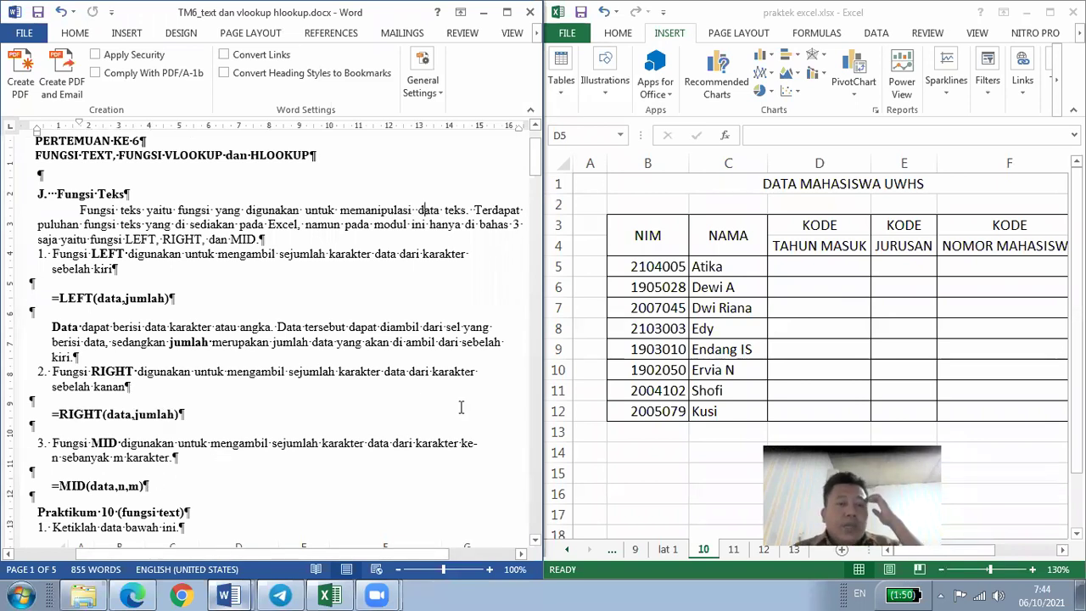
- Enter the formula =LEFT(B5;2) in D5 to extract the KODE TAHUN MASUK from the first student's NIM
left_click(802, 265)
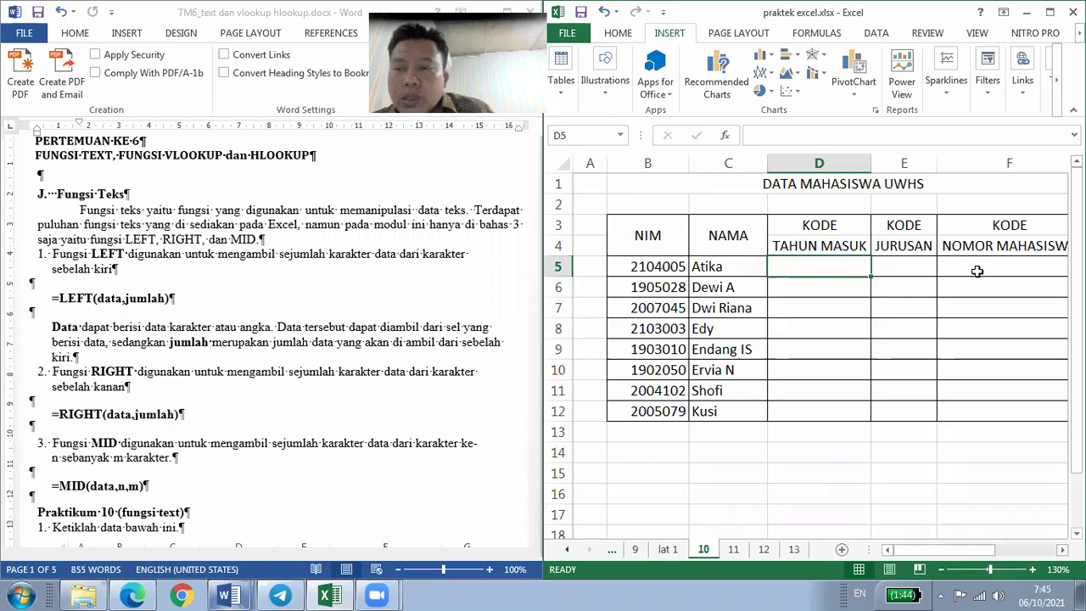
left_click(902, 265)
left_click(830, 262)
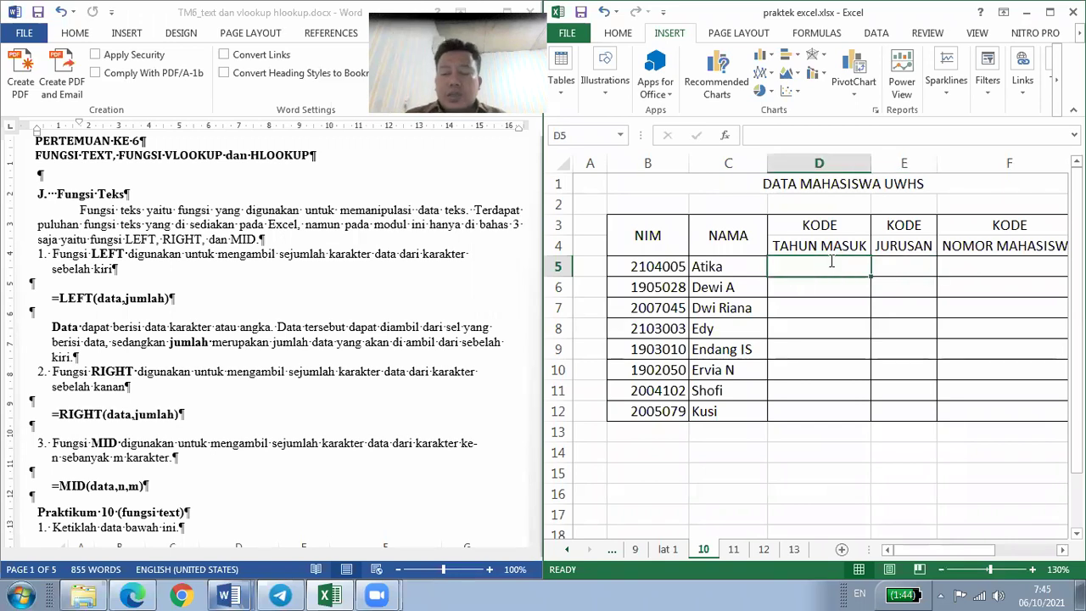
type("=IF")
key("BackSpace")
key("BackSpace")
type("LE")
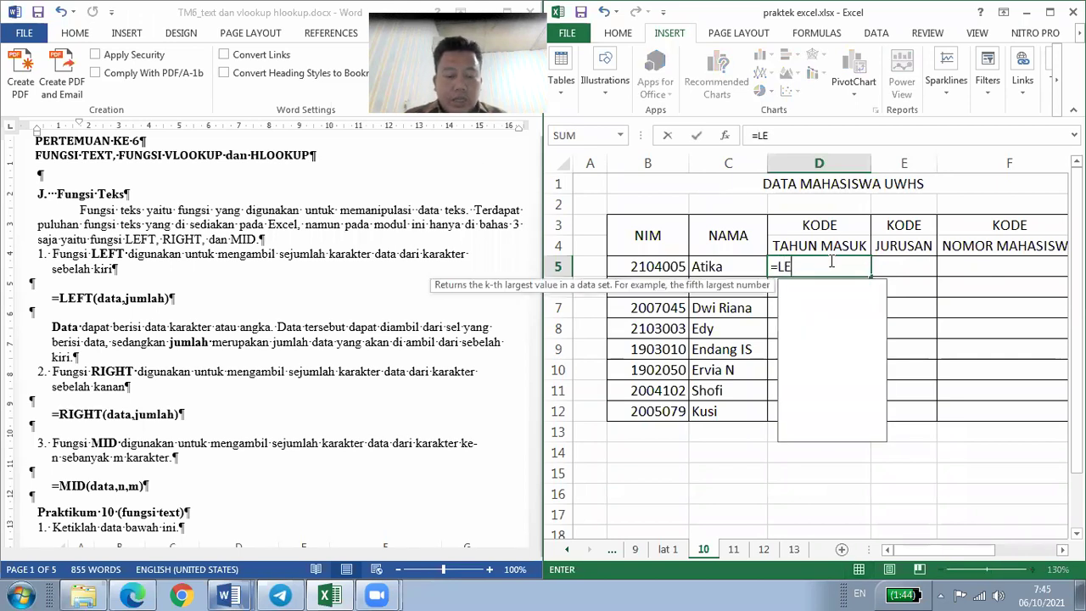
type("F")
type("T(")
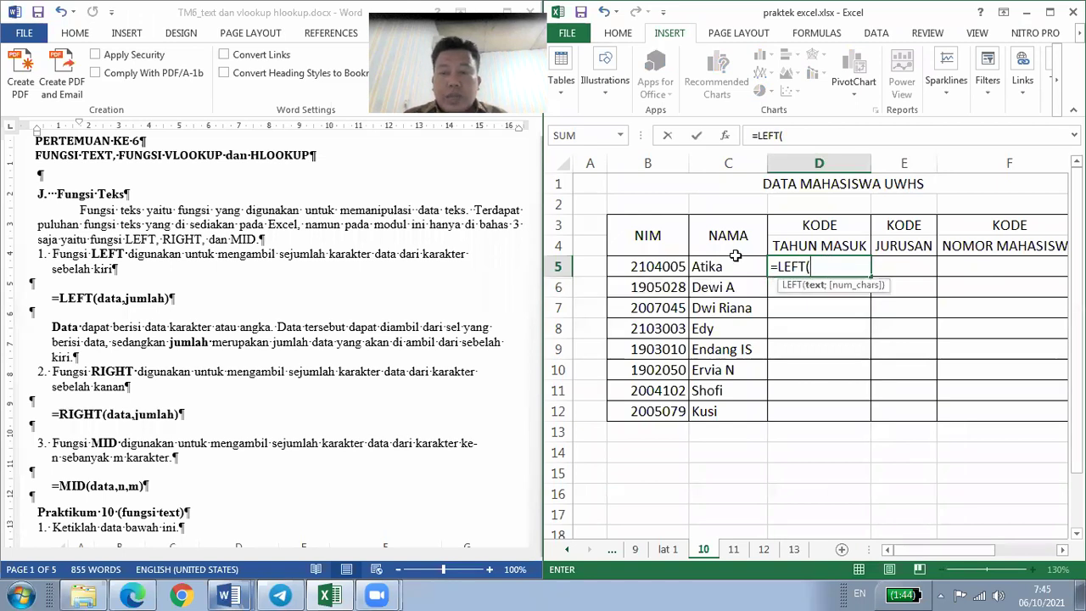
left_click(649, 266)
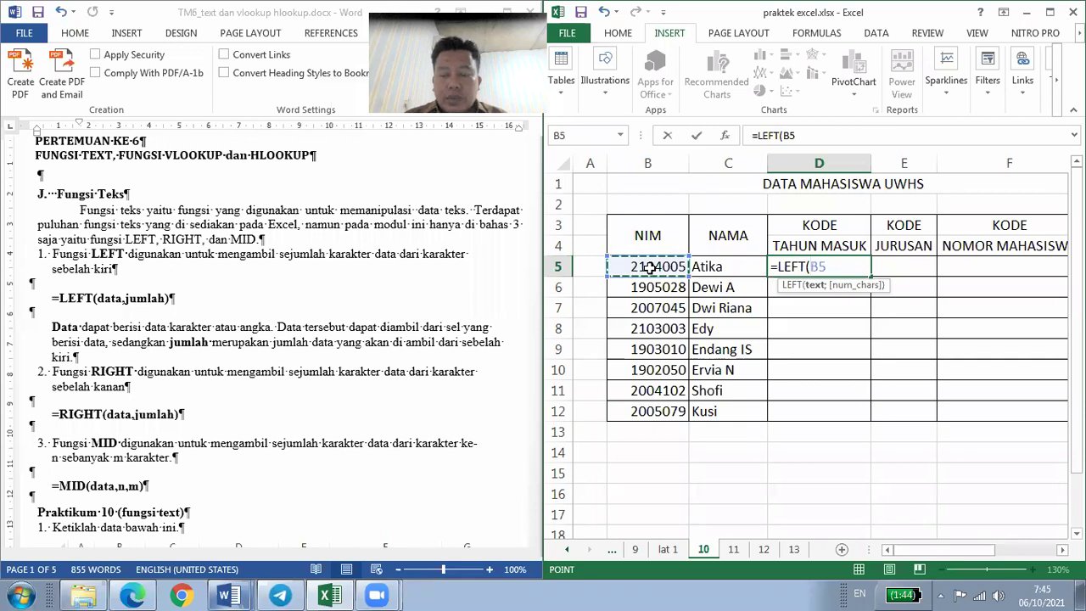
type(";")
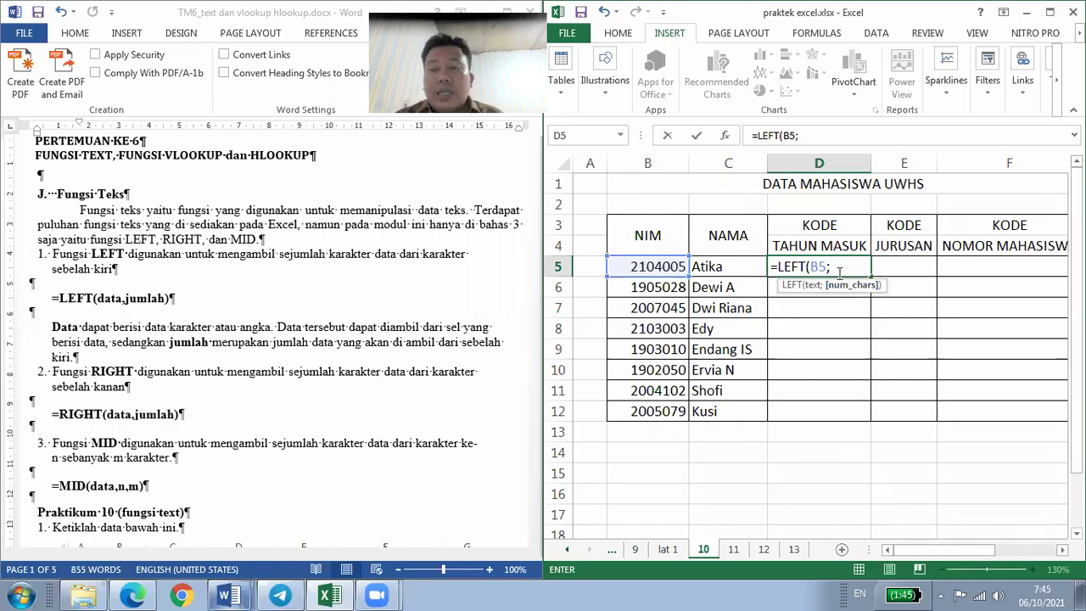
type("2")
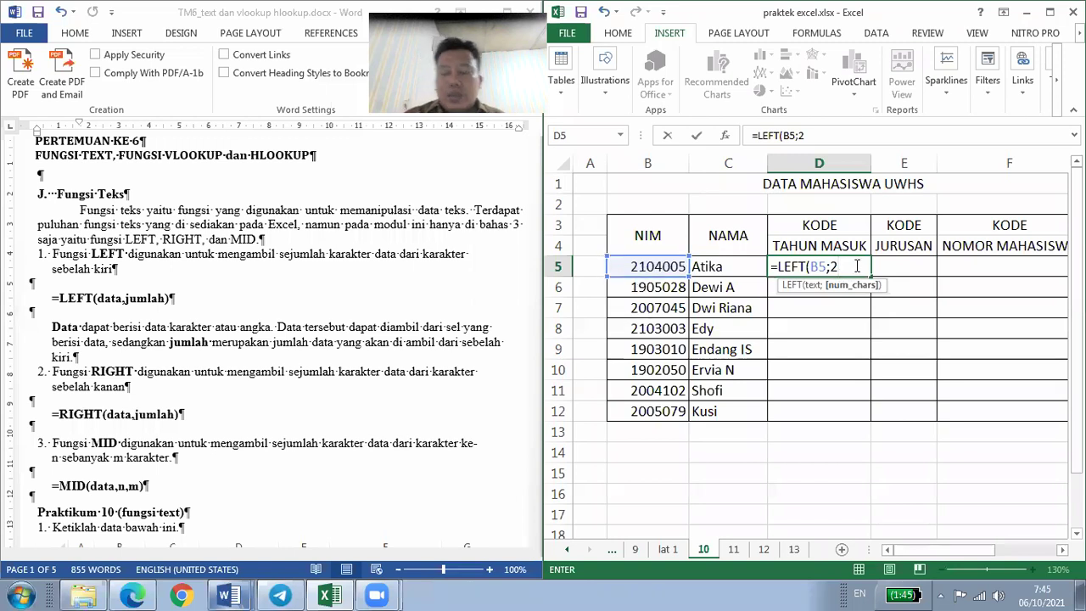
key("Return")
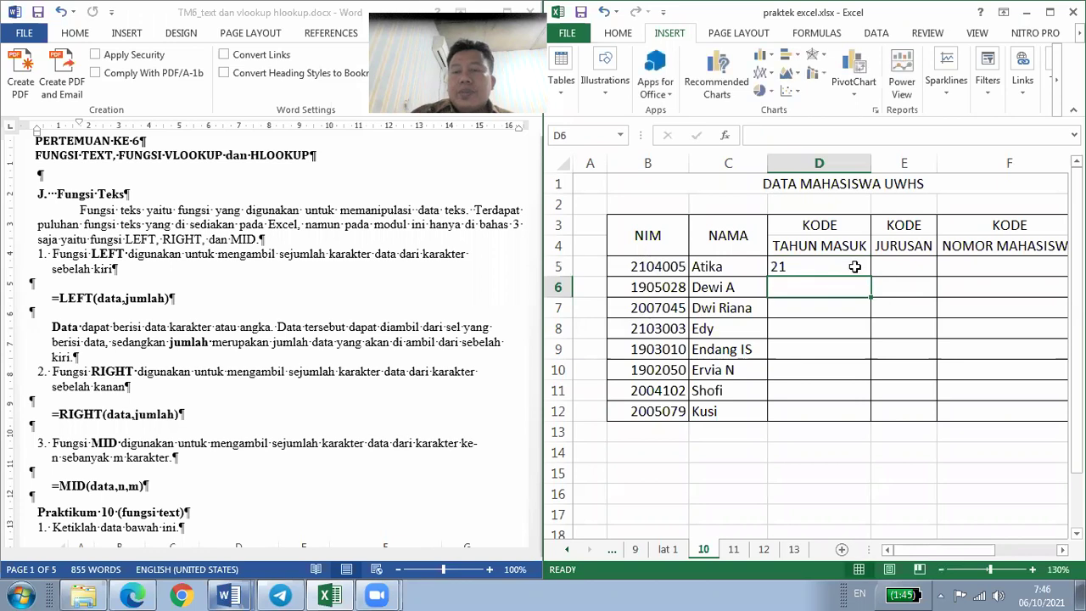
- Enter the formula =RIGHT(B5;3) in F5 to extract the KODE NOMOR MAHASISWA from the first student's NIM
left_click(956, 268)
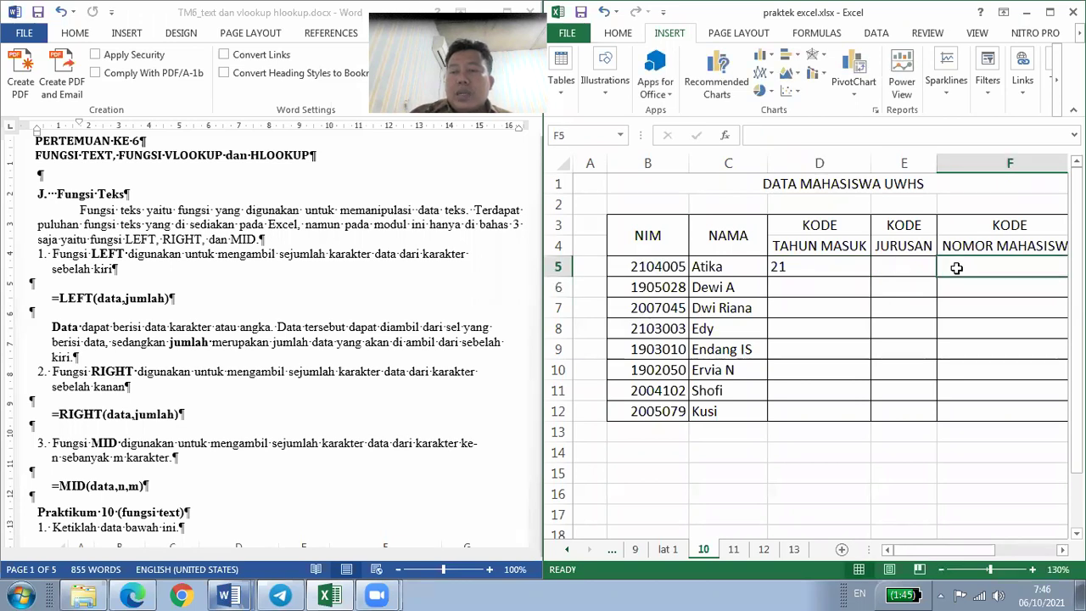
type("=")
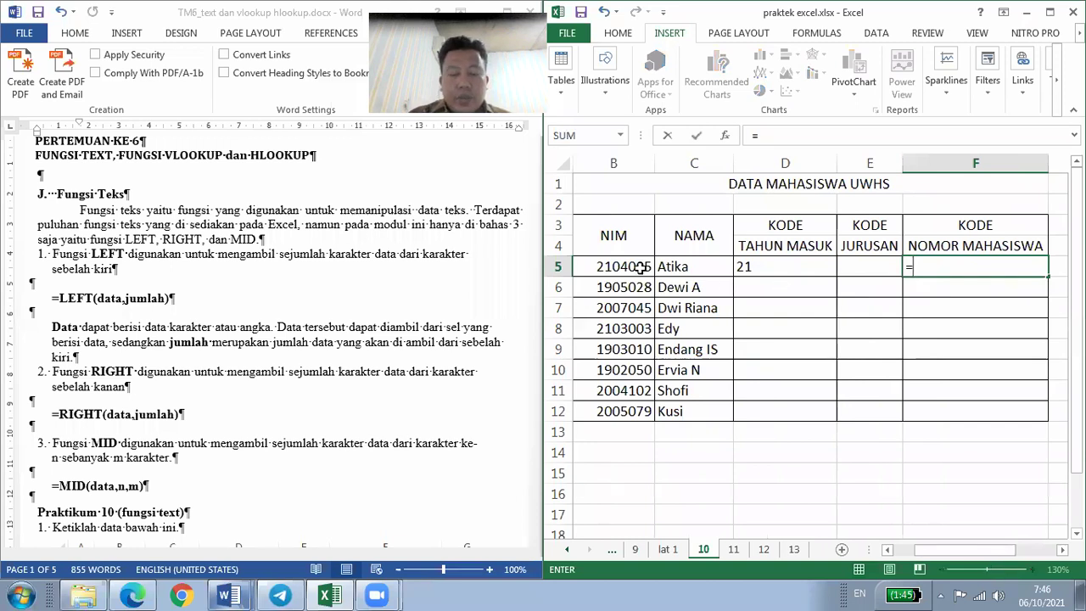
type("RIG")
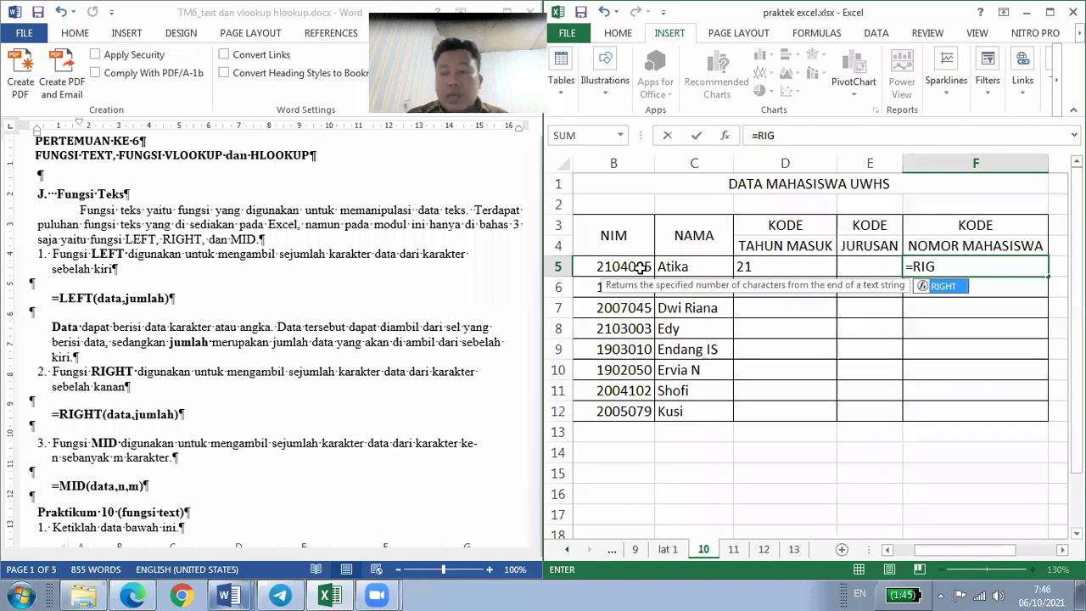
key("Tab")
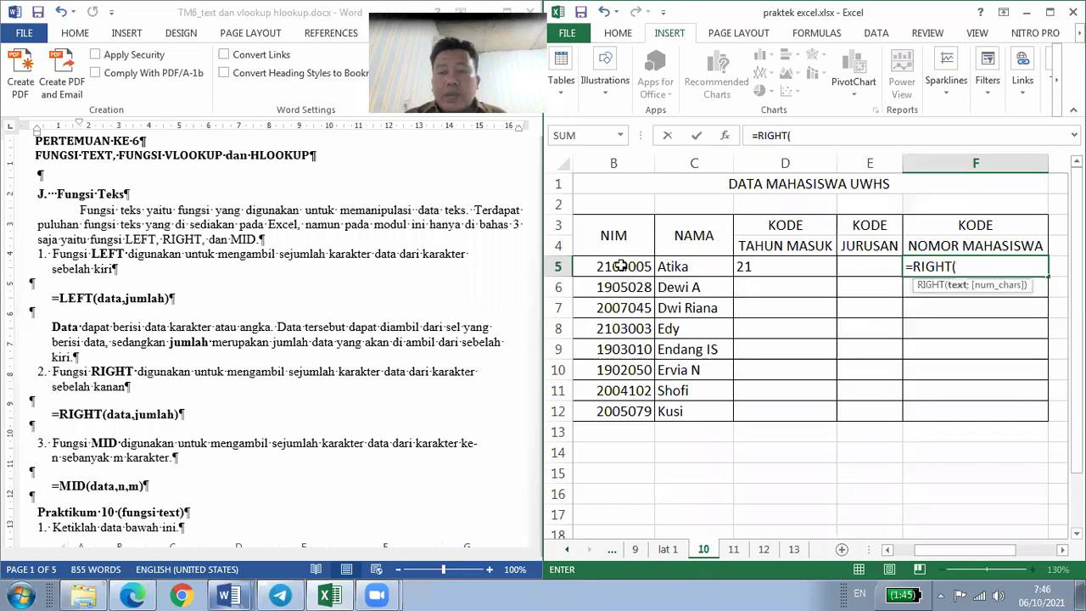
left_click(622, 265)
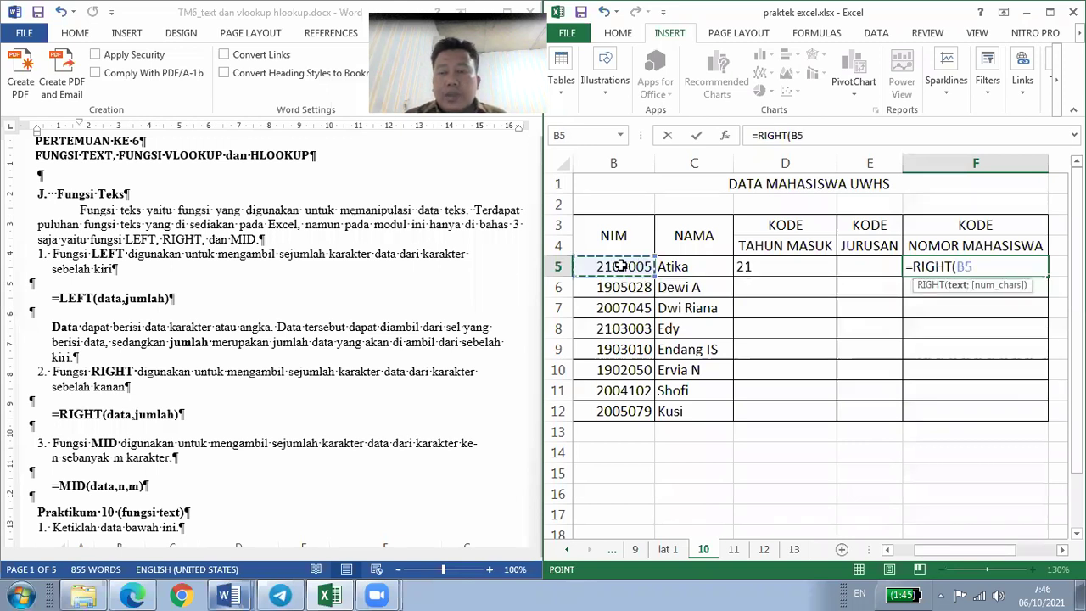
type(";")
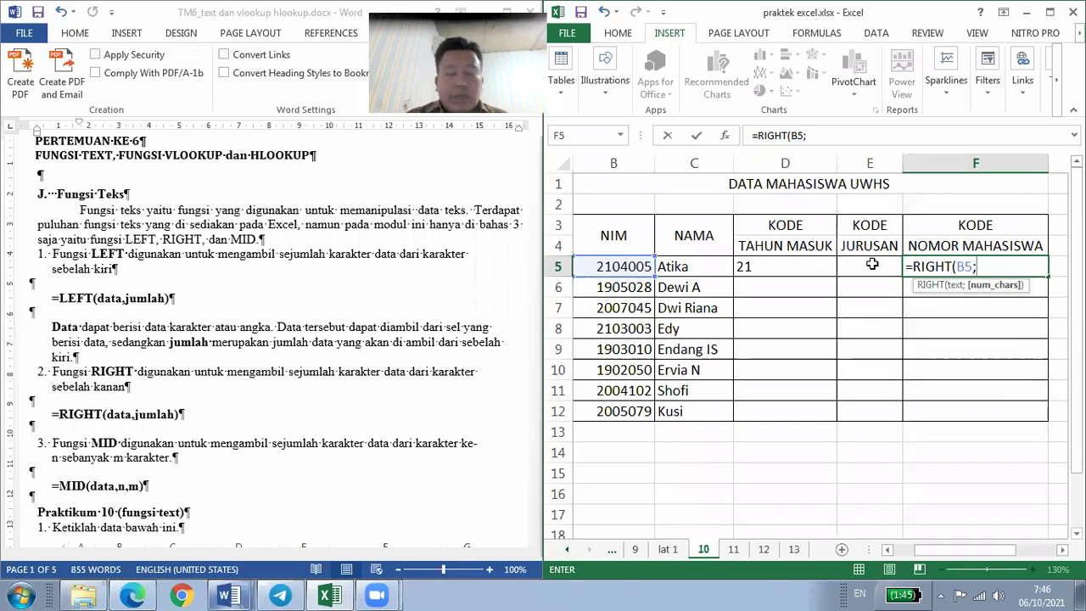
type("3")
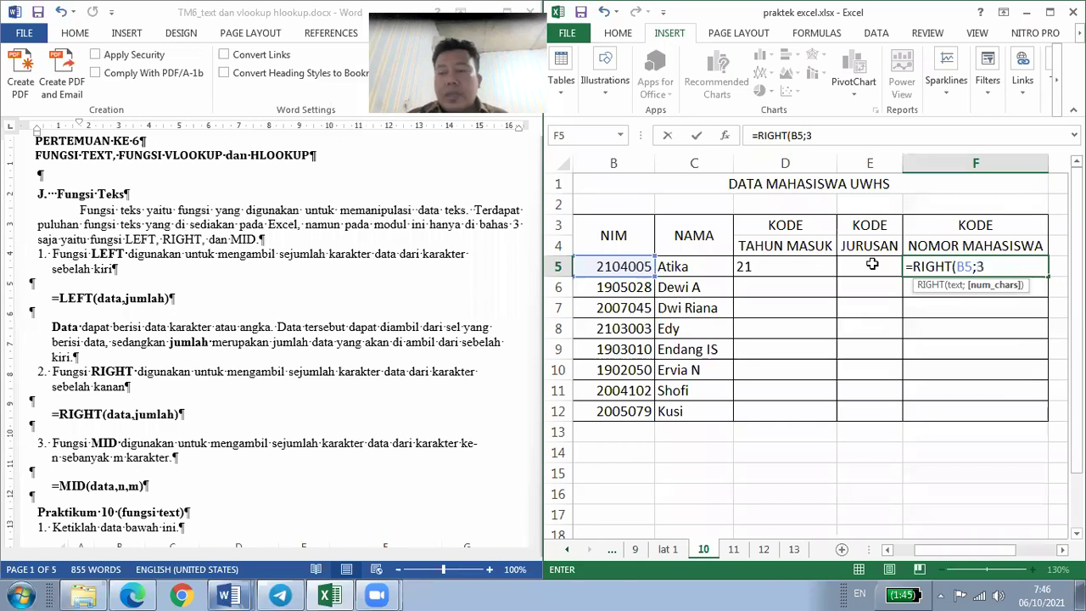
type(")")
key("Return")
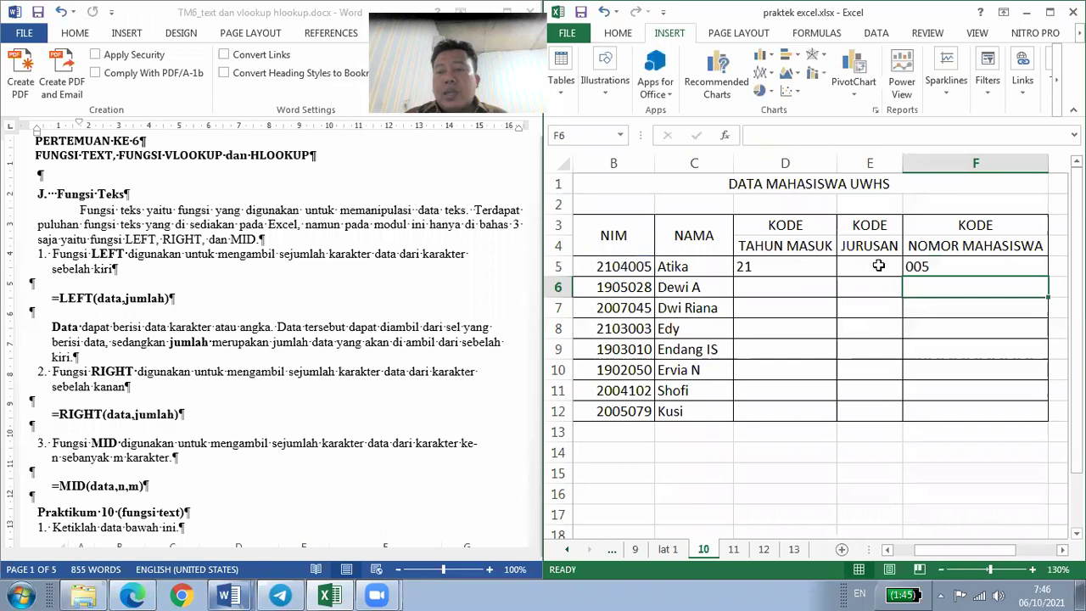
- Enter the formula =MID(B5;3;2) in E5 to extract the KODE JURUSAN from the first student's NIM
left_click(879, 265)
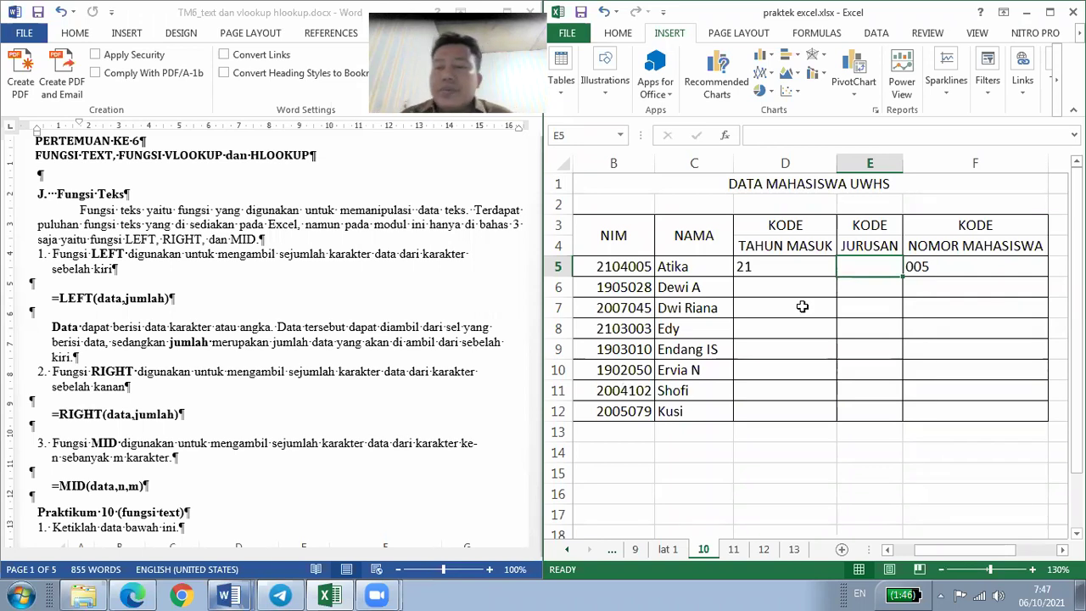
left_click(933, 276)
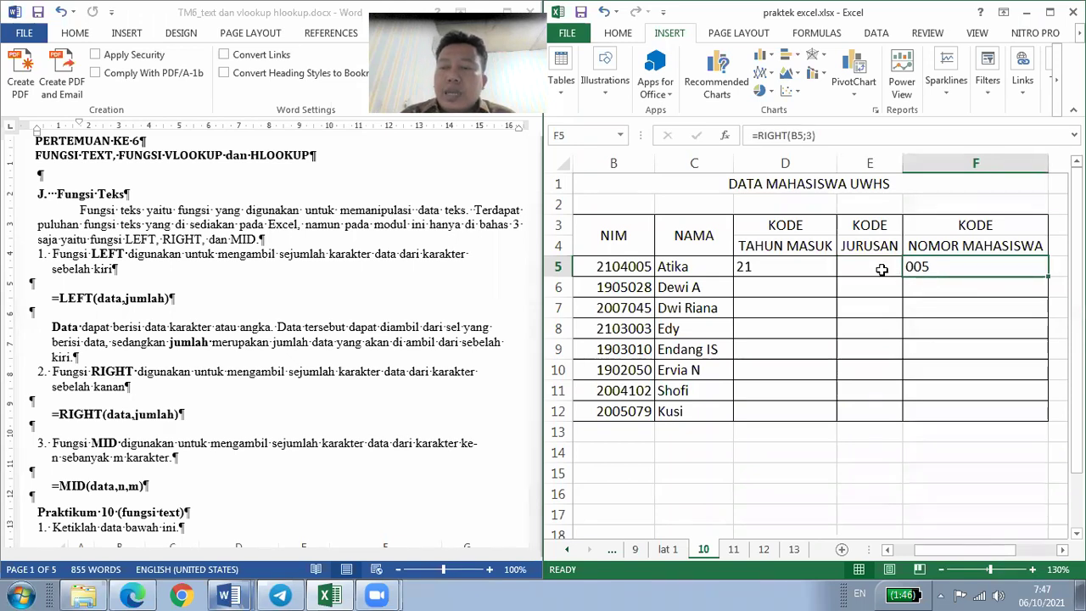
left_click(886, 271)
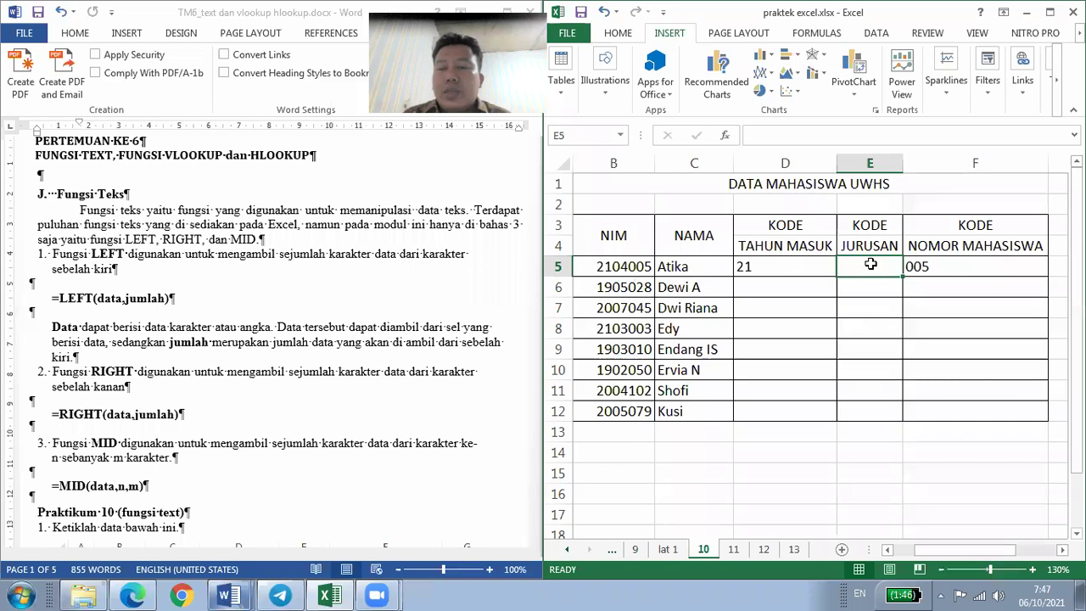
type("=")
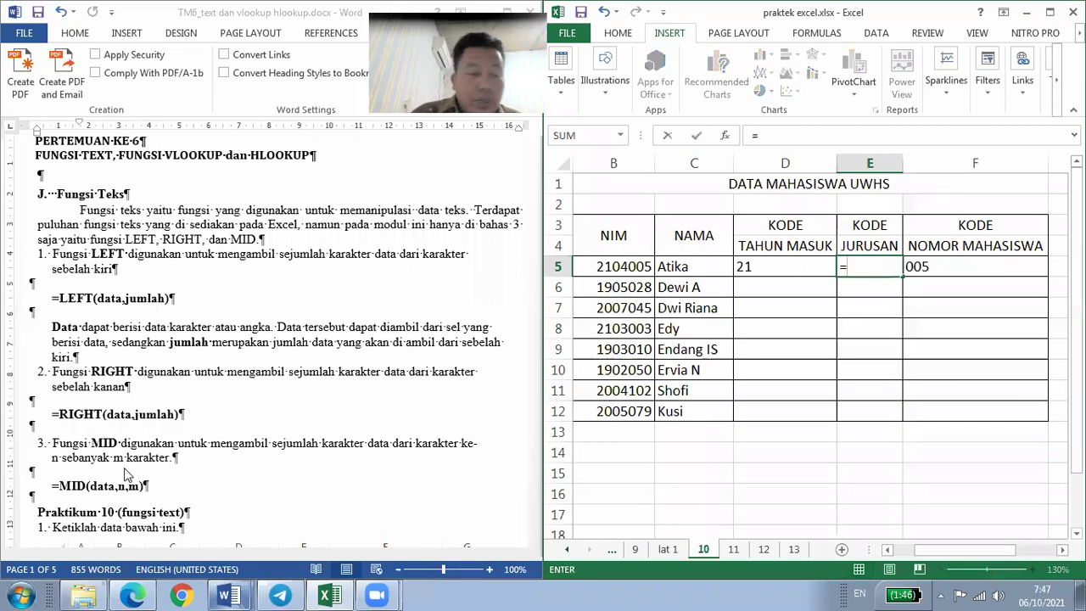
type("MID")
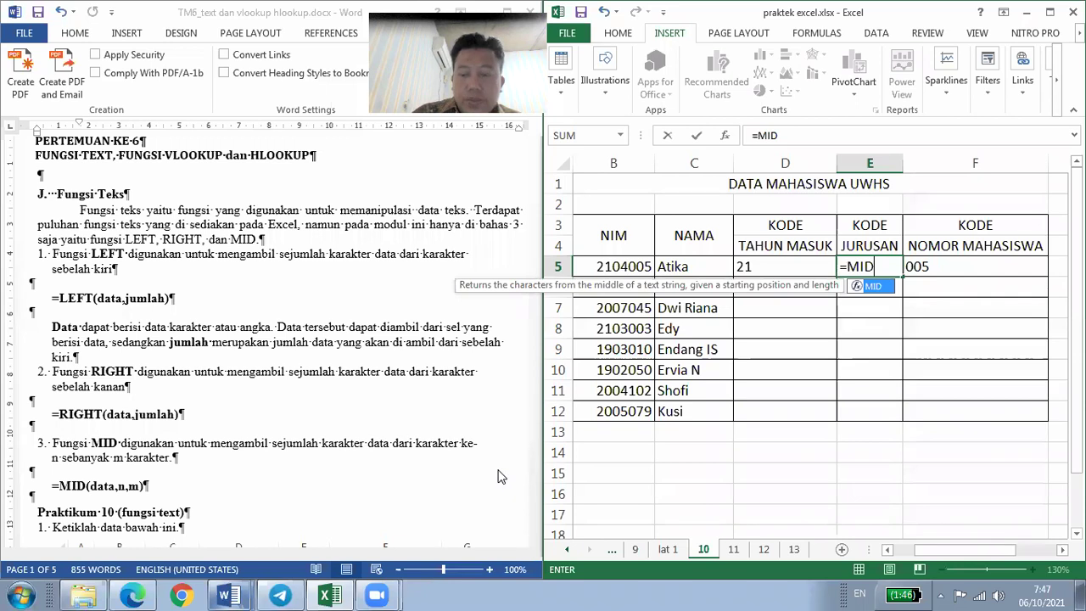
type("(")
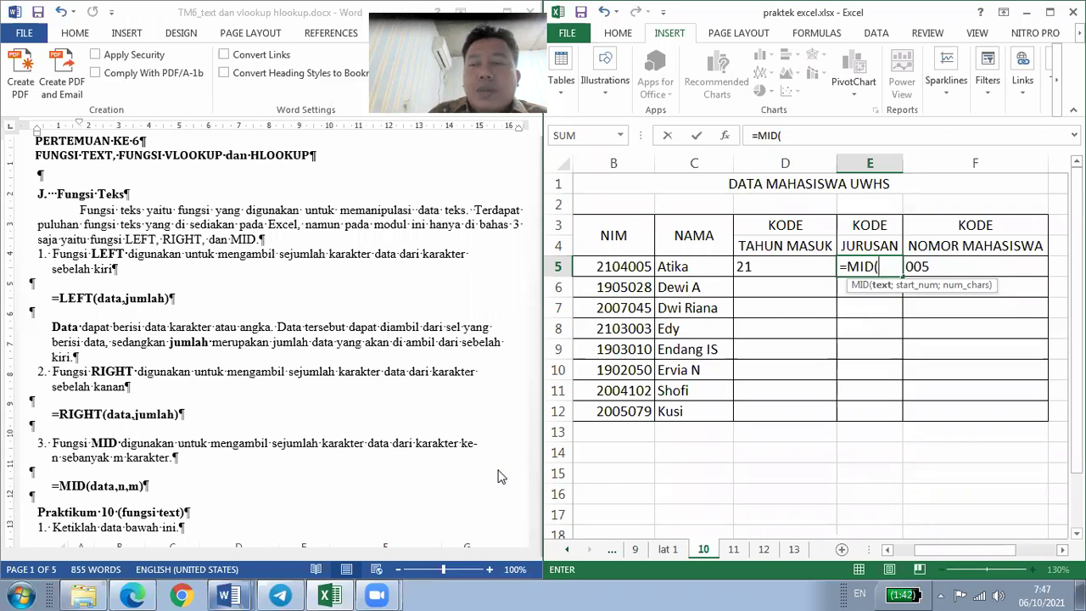
left_click(622, 268)
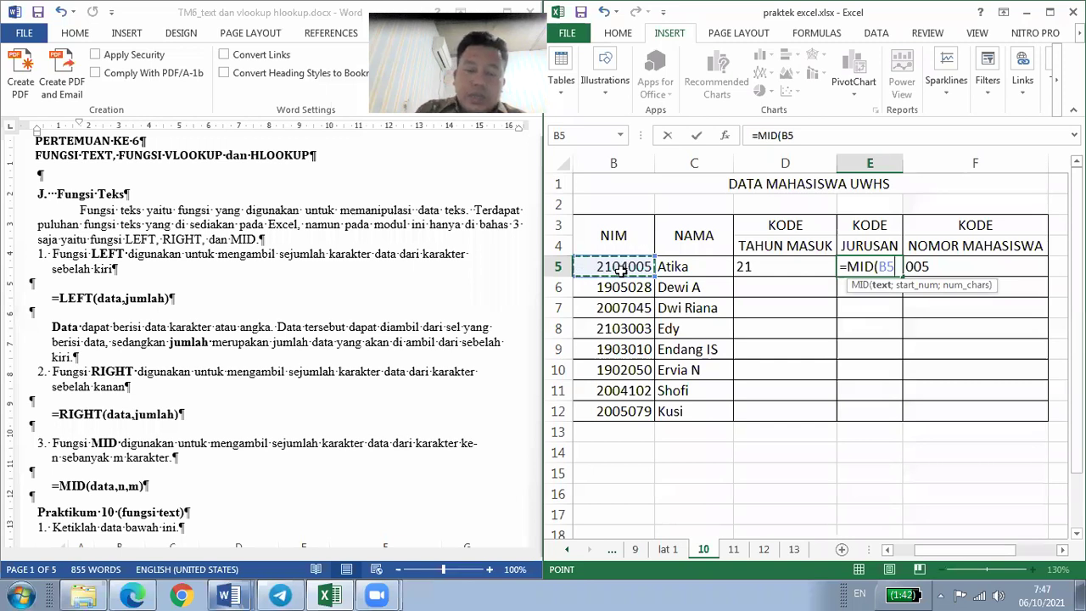
type(";3;")
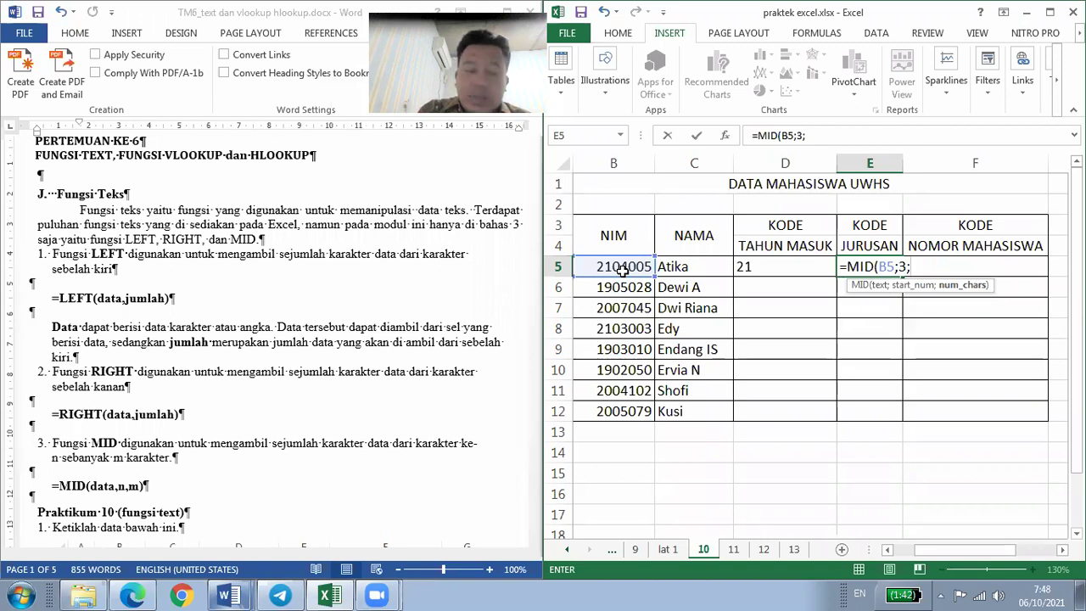
type("2")
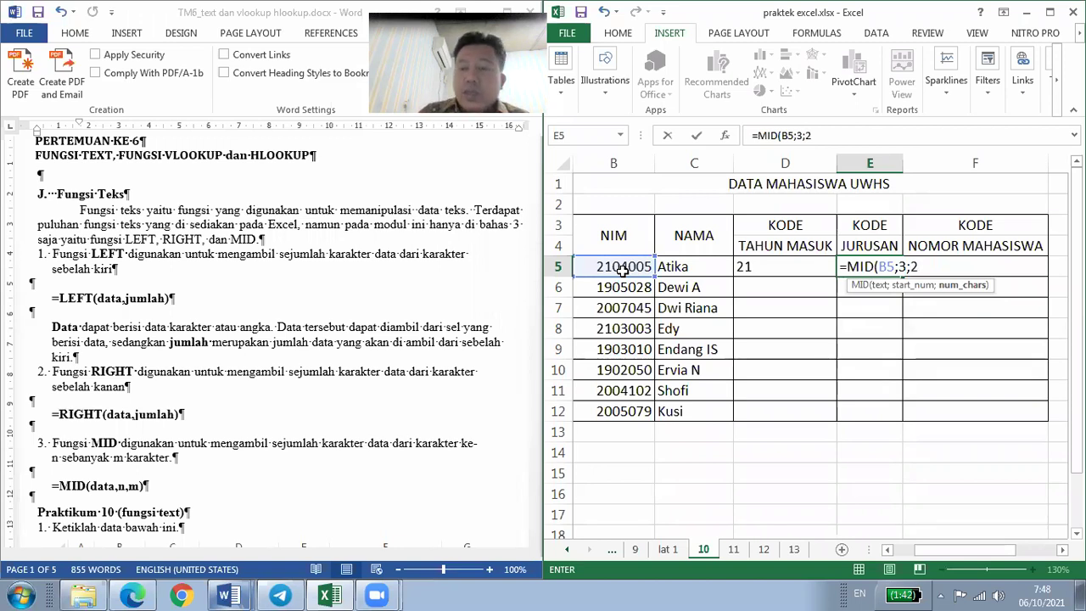
key("Return")
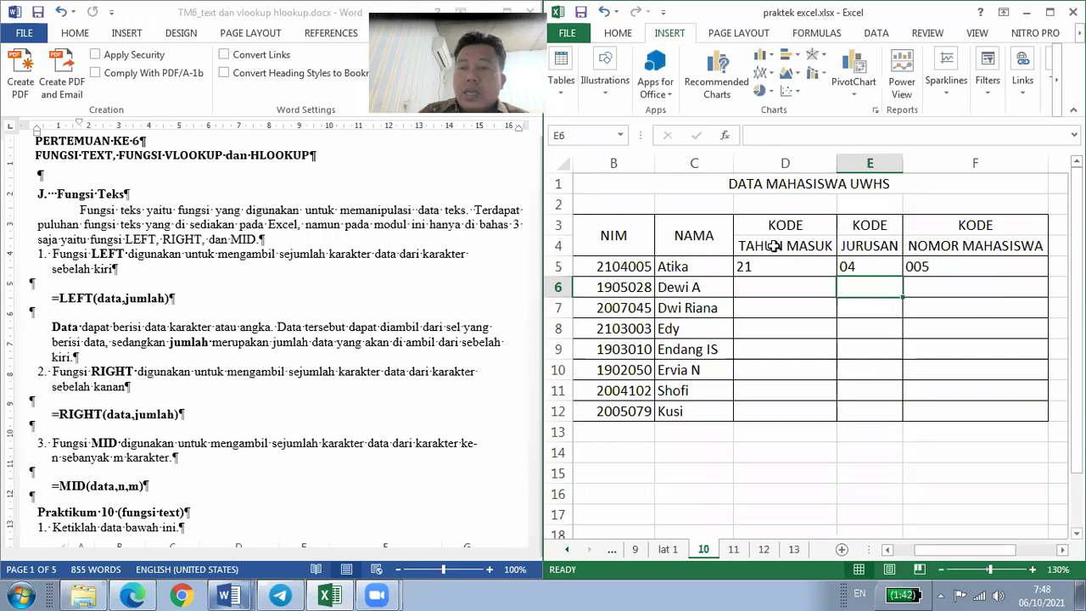
- Inspect the start and length arguments of the MID formula in E5 and the NIM values in B5:B12
left_click(871, 262)
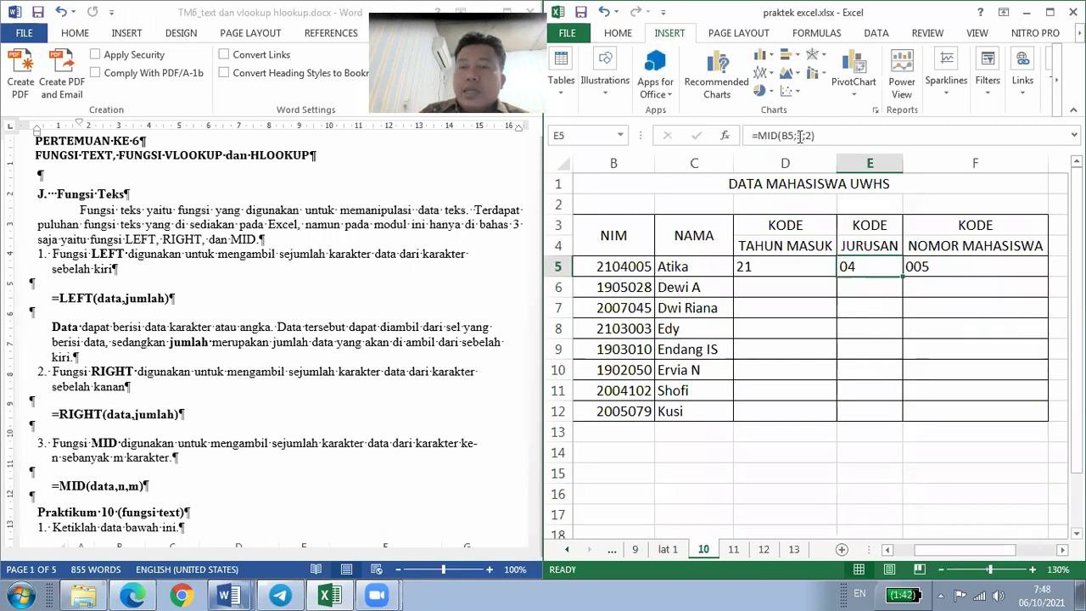
left_click(799, 136)
left_click(800, 136)
left_click(810, 135)
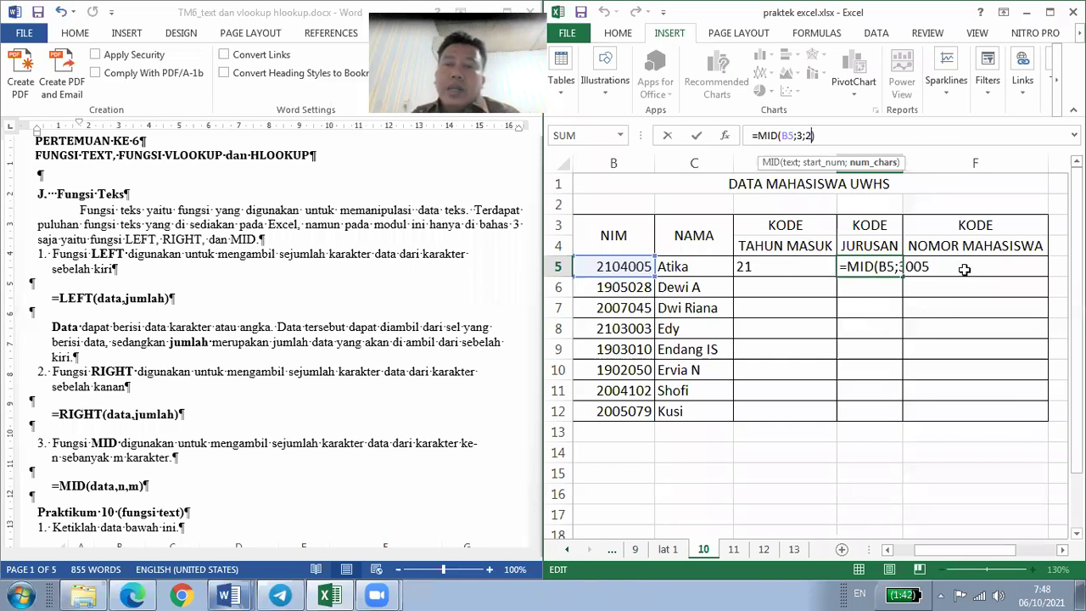
key("Return")
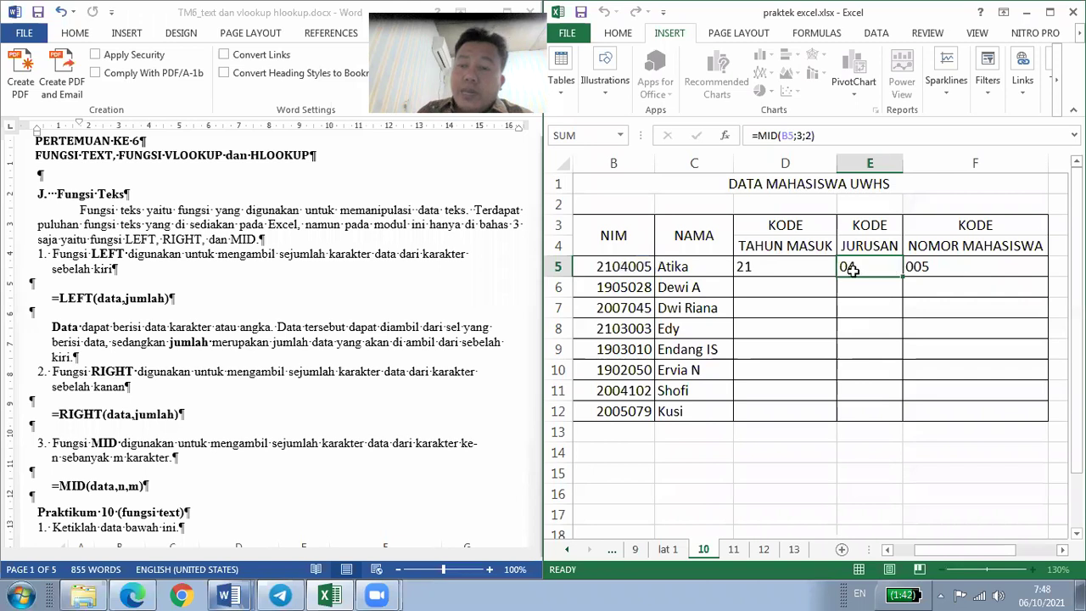
left_click_drag(624, 266, 634, 404)
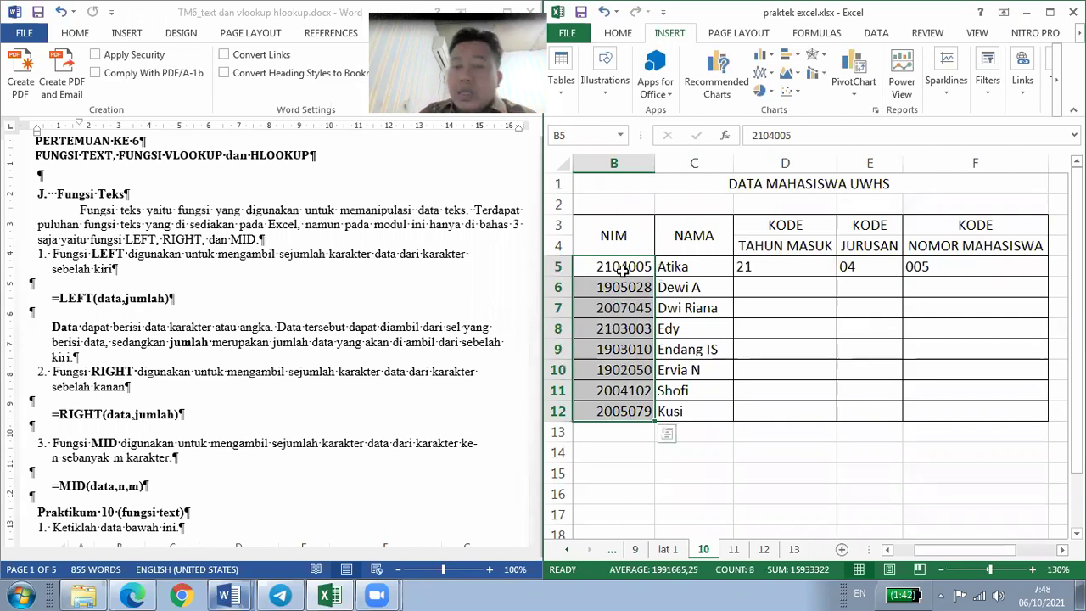
- Fill the three code formulas in D5:F5 down through row 12 for all the students
left_click_drag(798, 266, 906, 269)
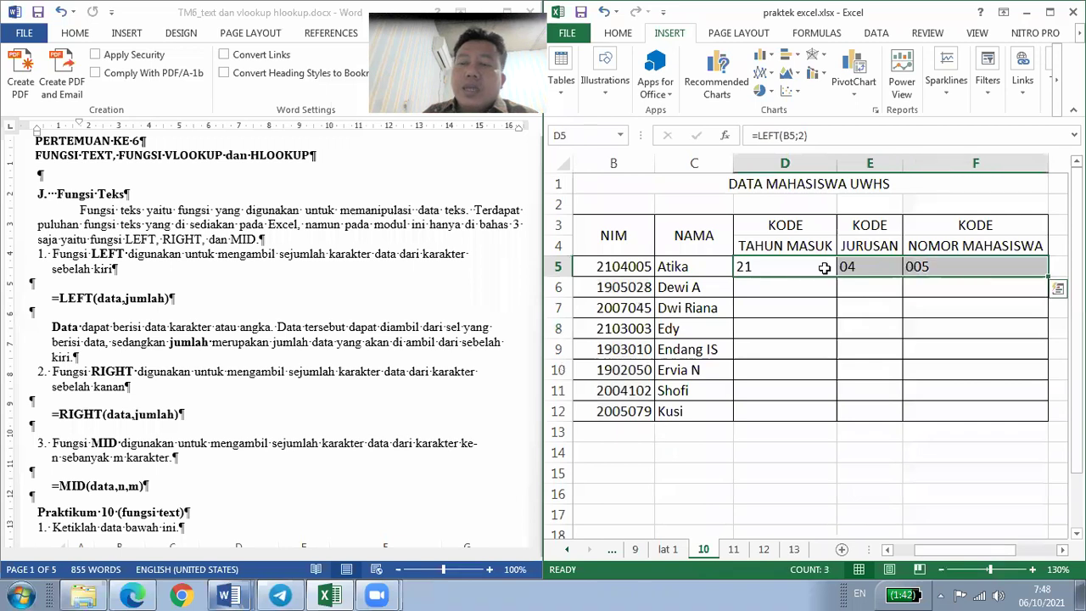
left_click(823, 268)
left_click(861, 268)
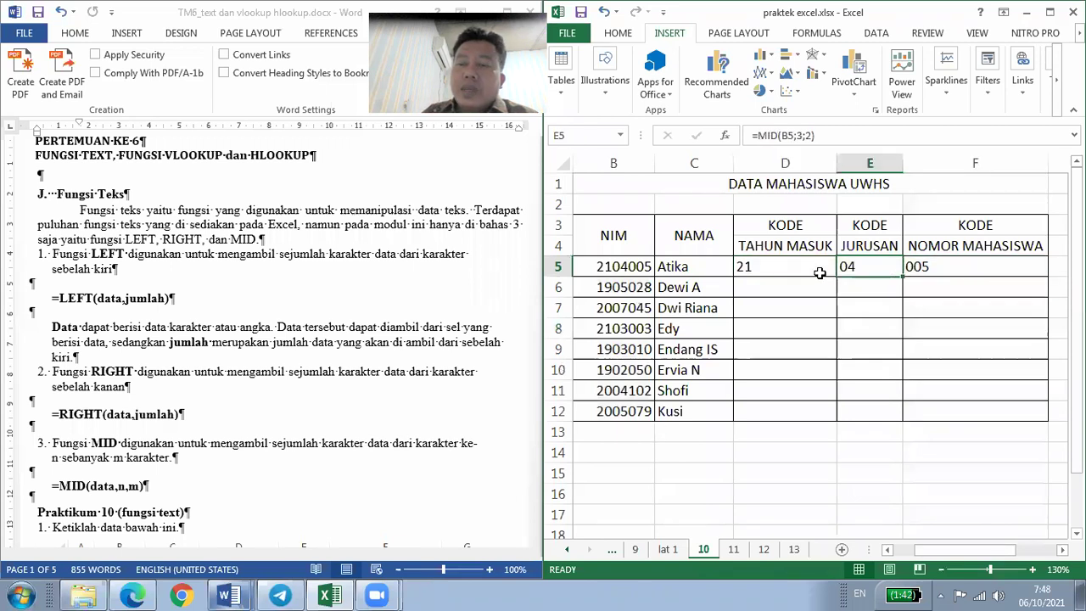
left_click_drag(768, 268, 924, 270)
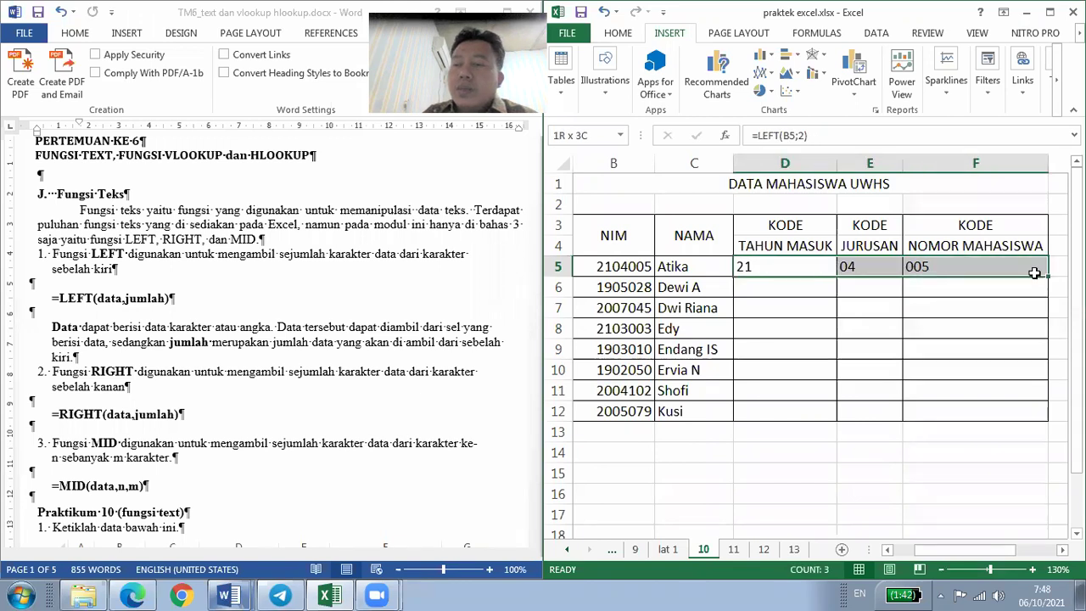
left_click_drag(1048, 278, 1049, 416)
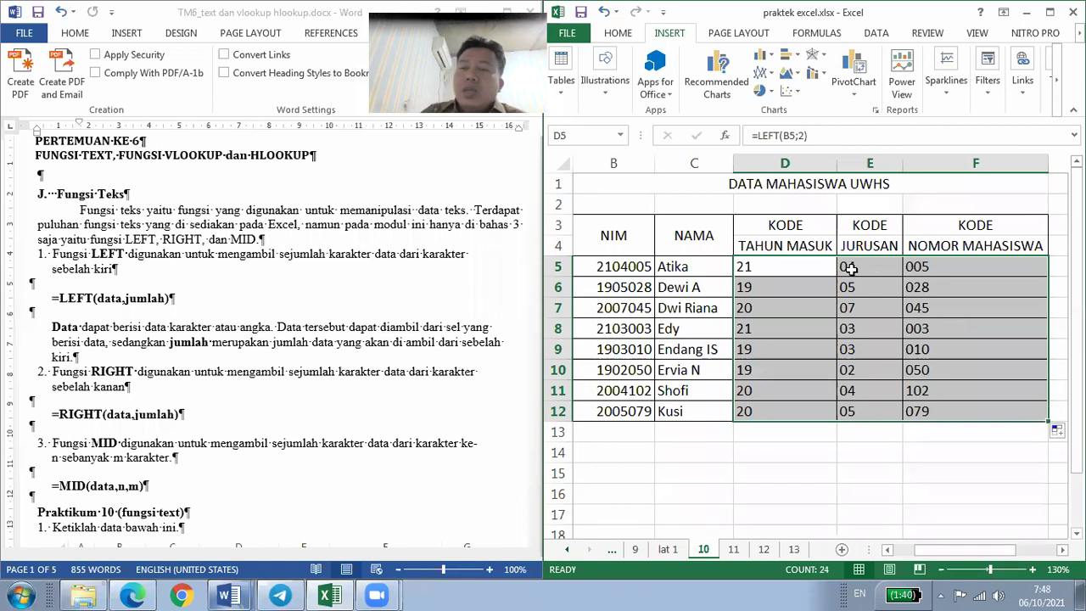
- Wrap the KODE JURUSAN formula in E5 with VALUE so it reads =VALUE(MID(B5;3;2))
left_click(825, 263)
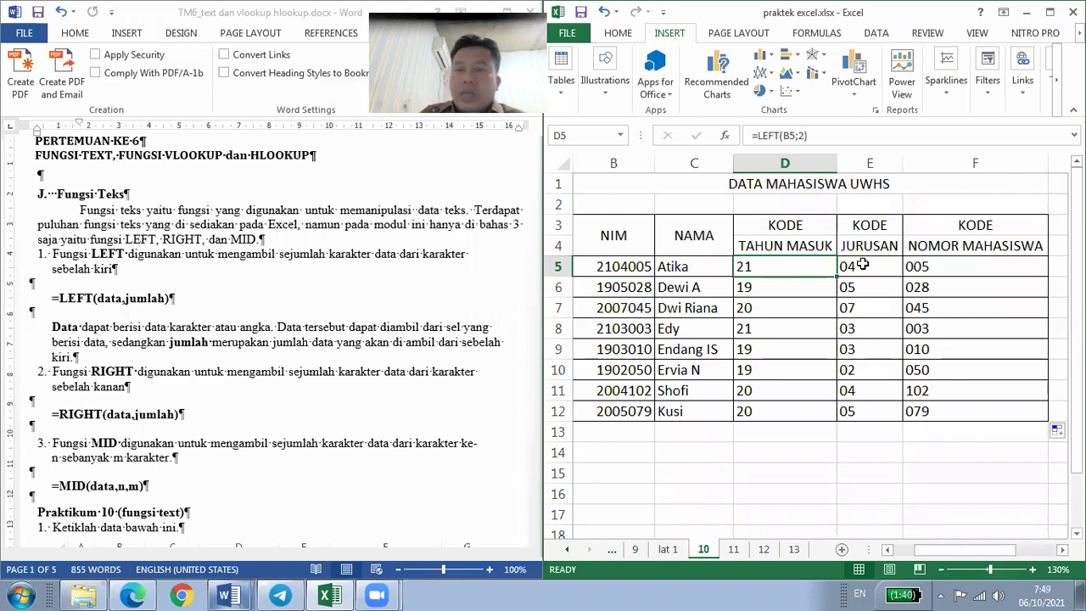
left_click(861, 265)
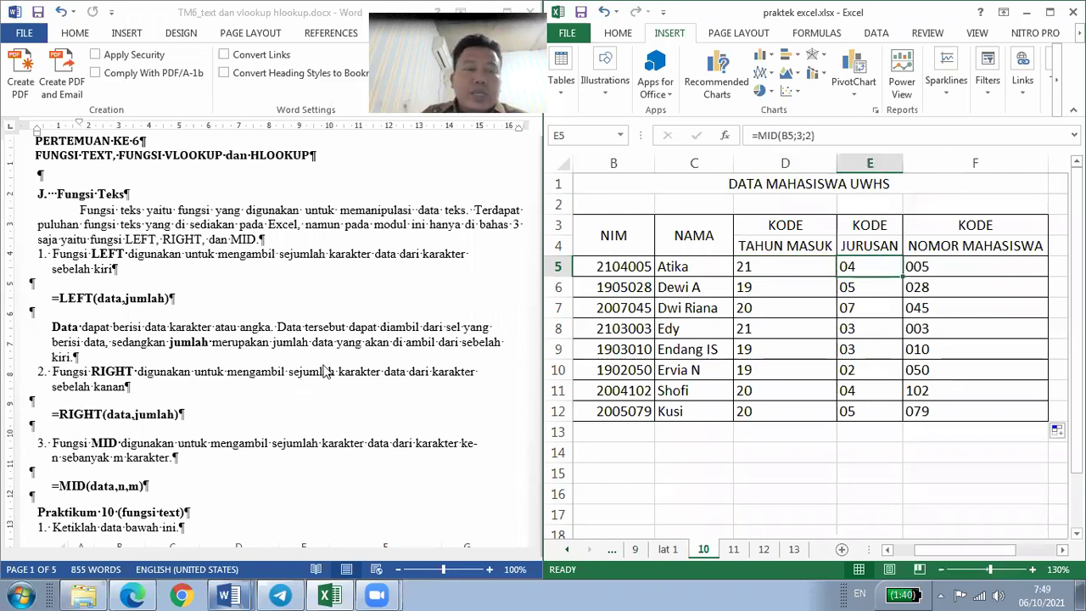
left_click(760, 136)
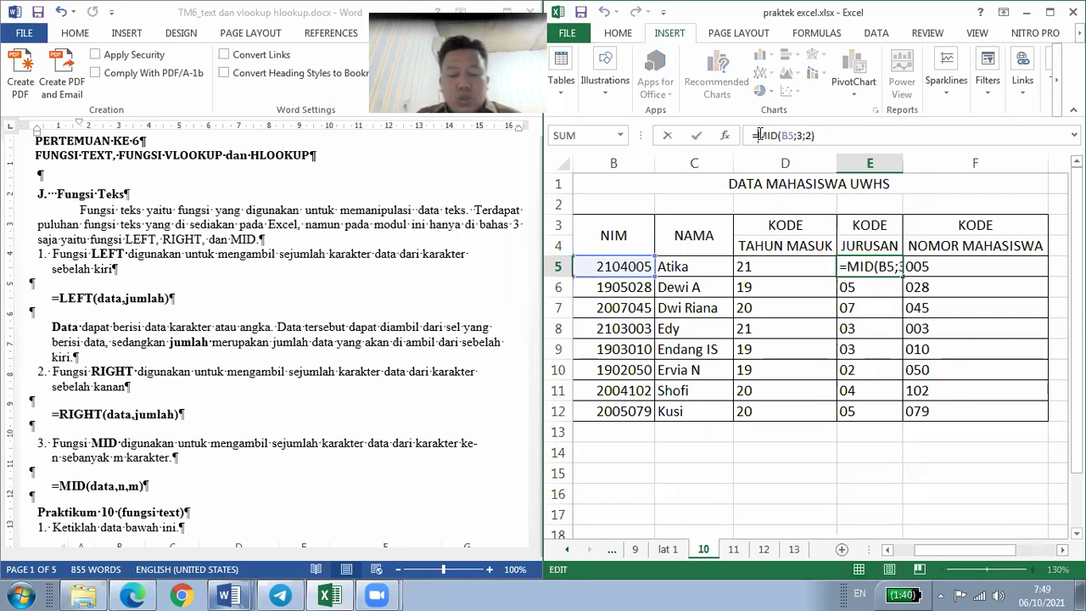
type("VALUE")
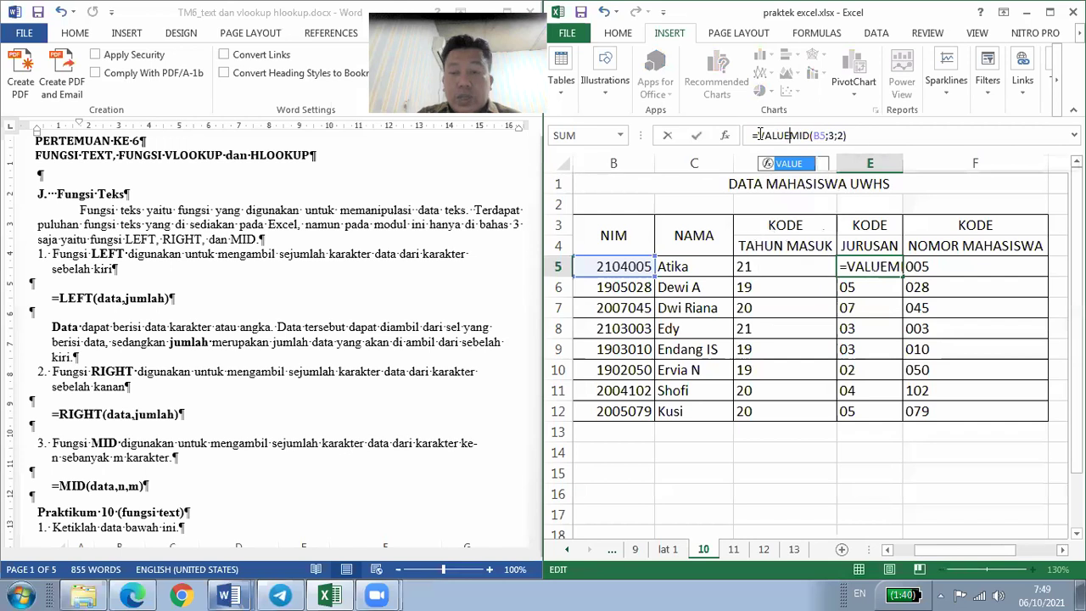
type("(")
left_click(875, 135)
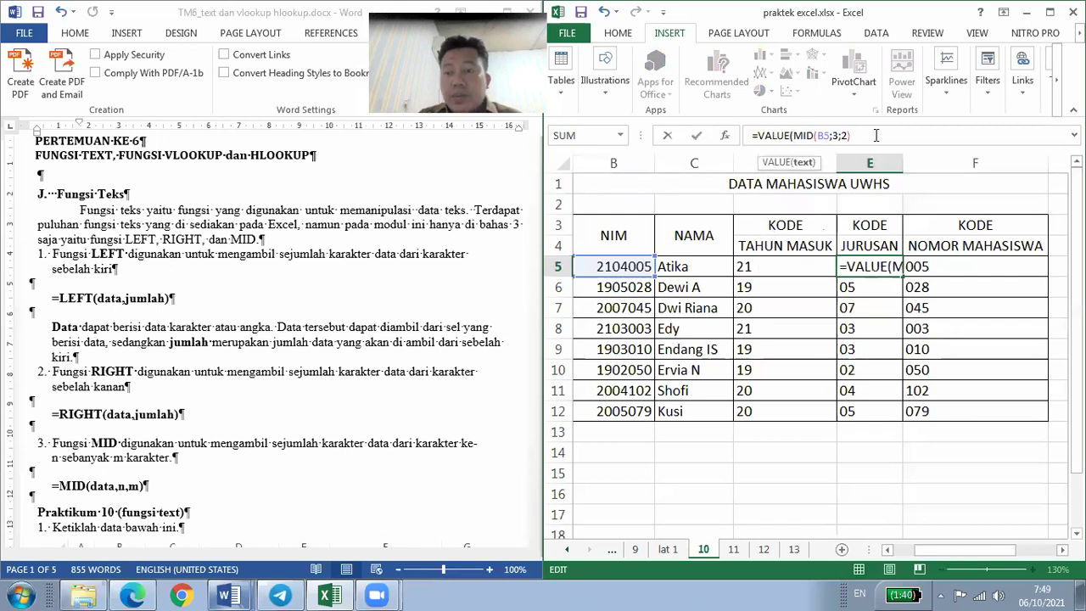
type(")")
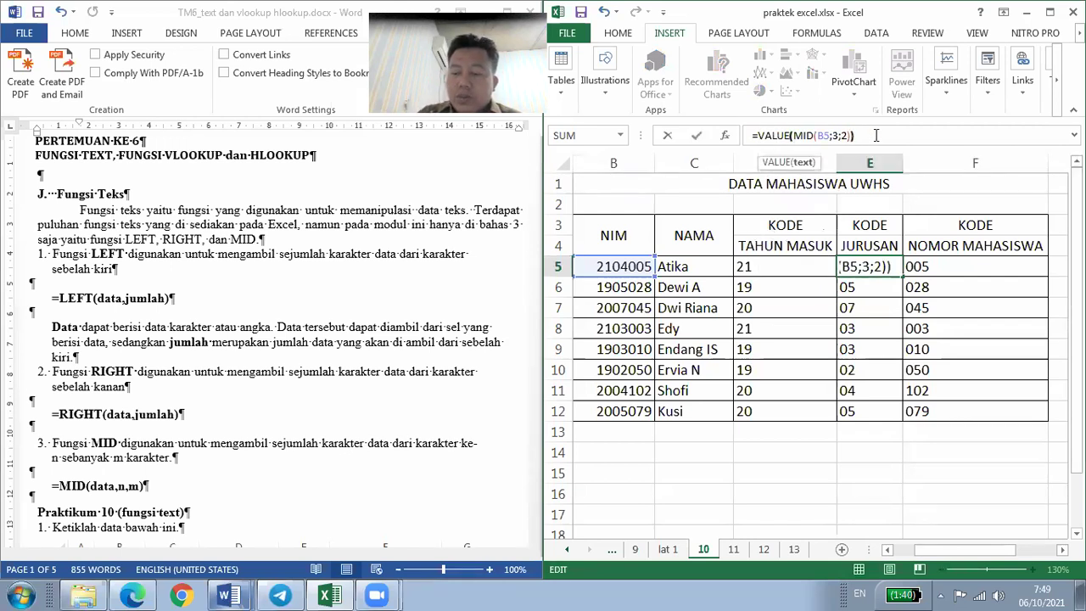
key("Return")
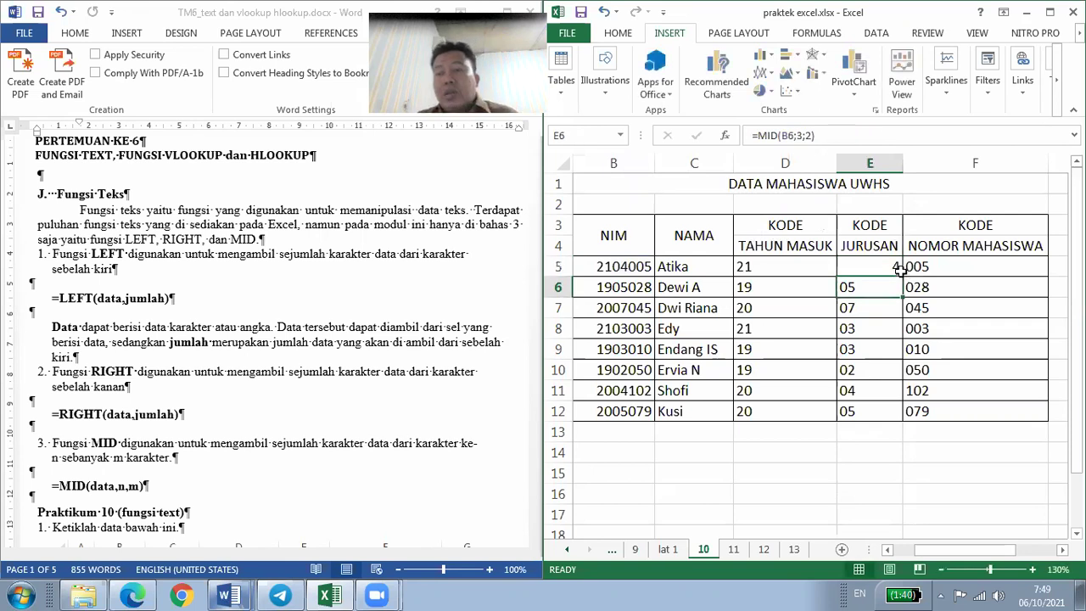
- Fill the VALUE formula from E5 down the KODE JURUSAN column to E12
left_click(895, 269)
left_click_drag(902, 273, 909, 412)
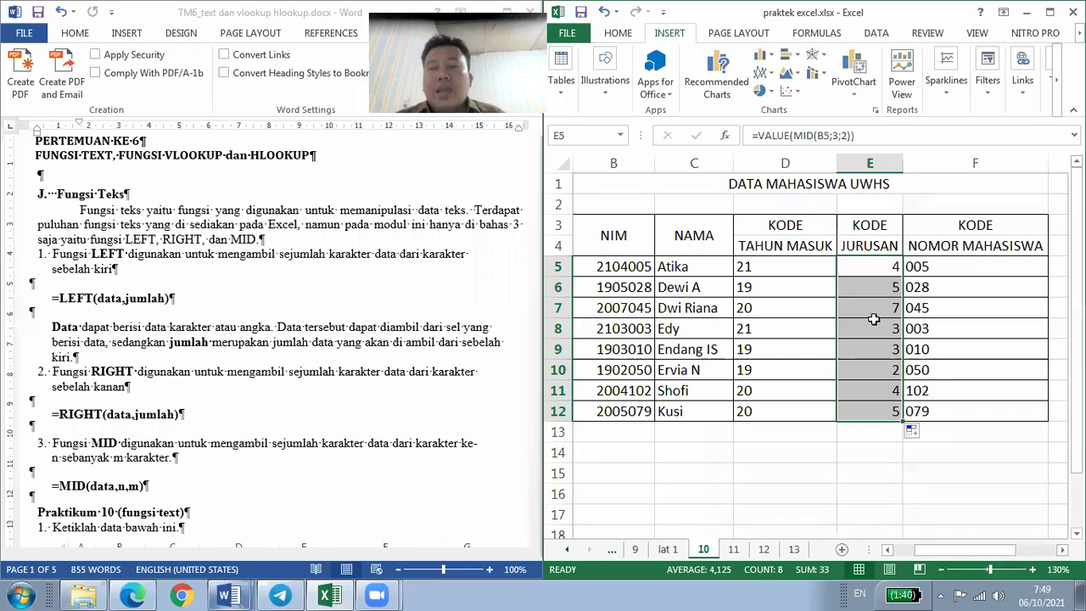
left_click(883, 270)
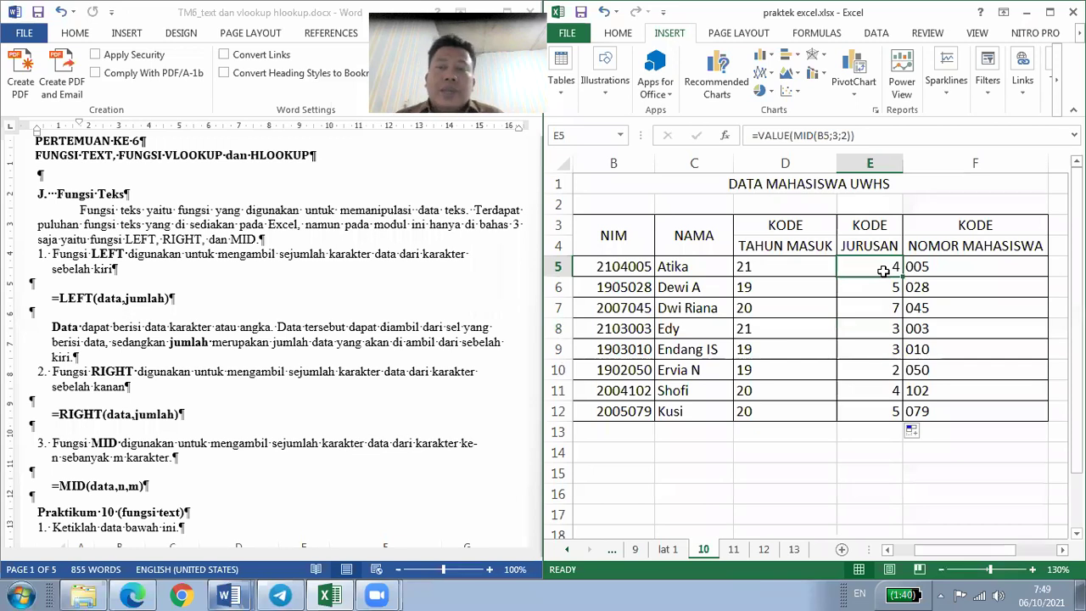
- Compare the code formulas in D5, E5 and F5 for the first student
left_click(820, 272)
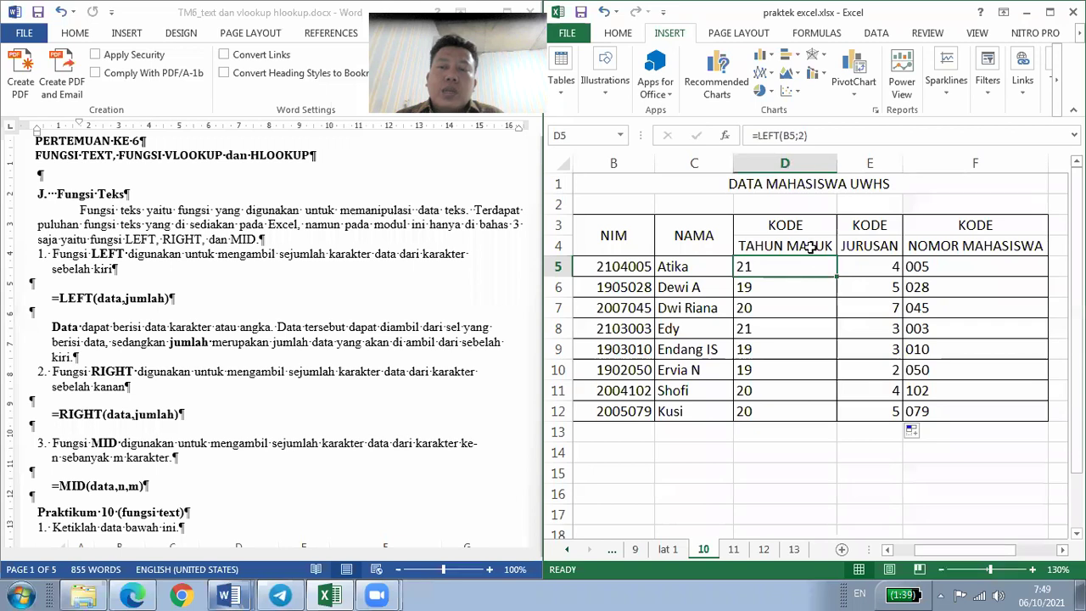
left_click(855, 272)
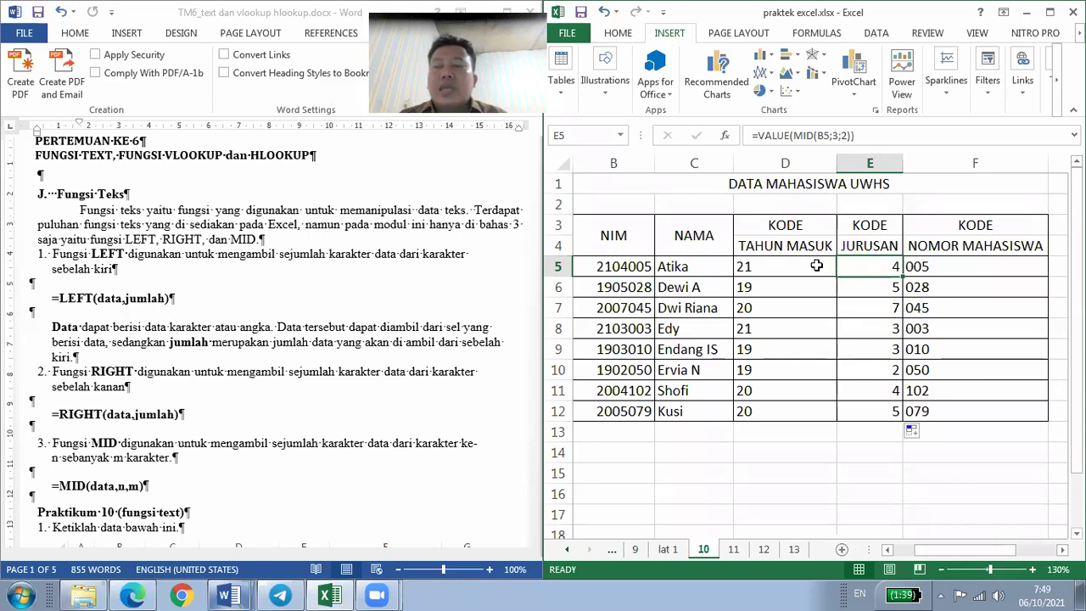
left_click(816, 265)
left_click(905, 269)
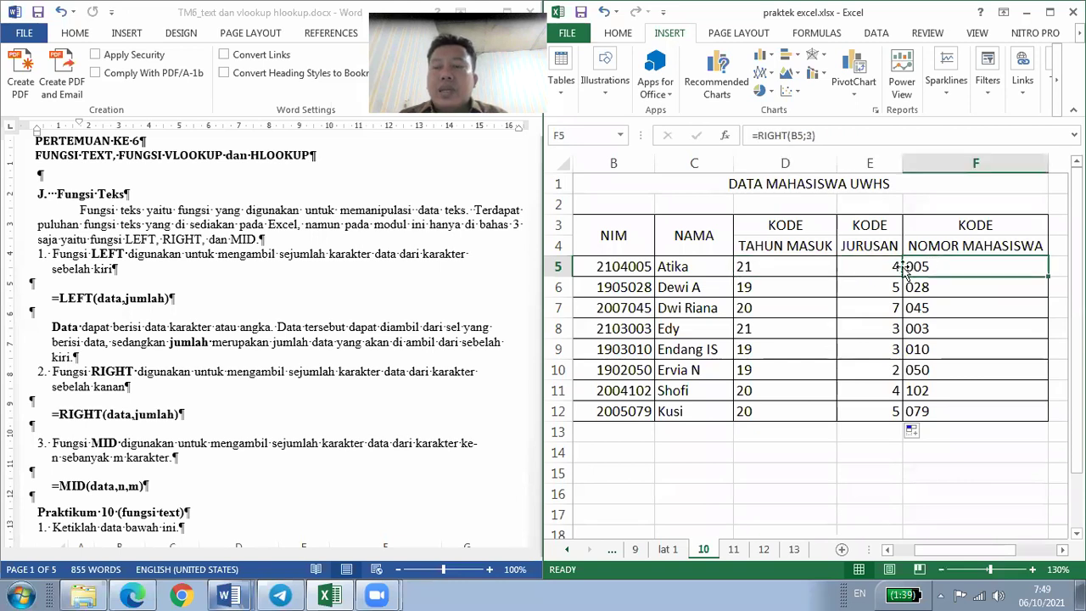
left_click(806, 270)
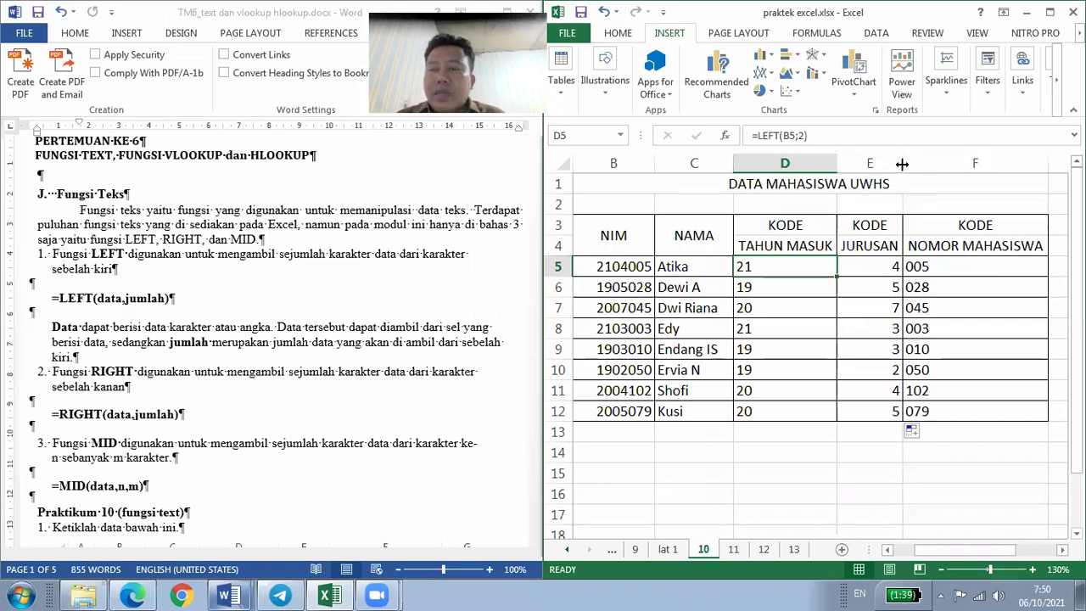
- Narrow the KODE JURUSAN and KODE NOMOR MAHASISWA columns (E and F) and select cell G3
left_click_drag(902, 164, 881, 166)
left_click_drag(1025, 163, 921, 180)
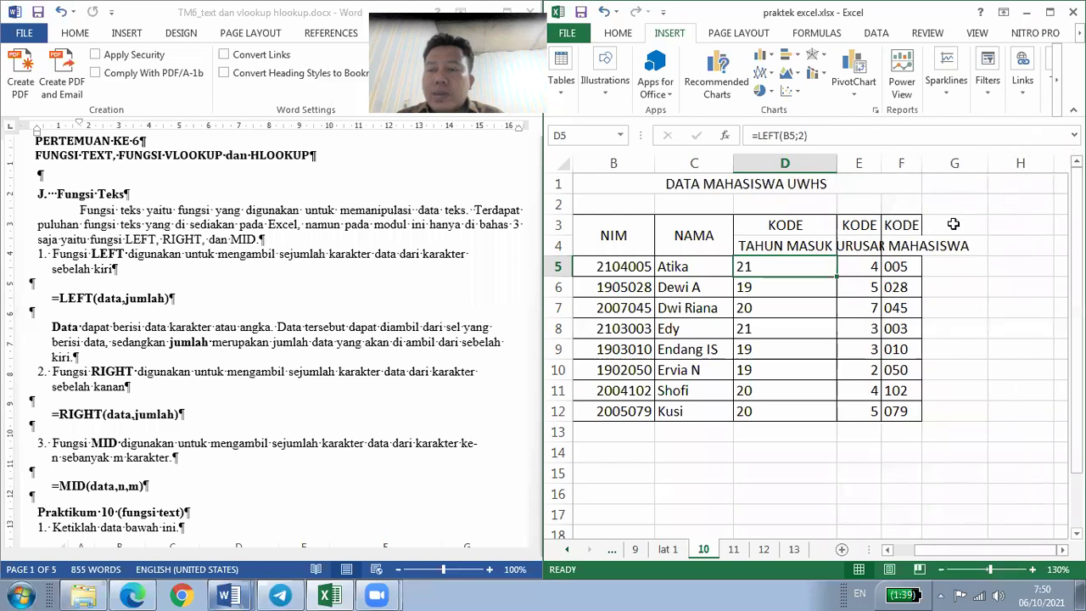
left_click(954, 224)
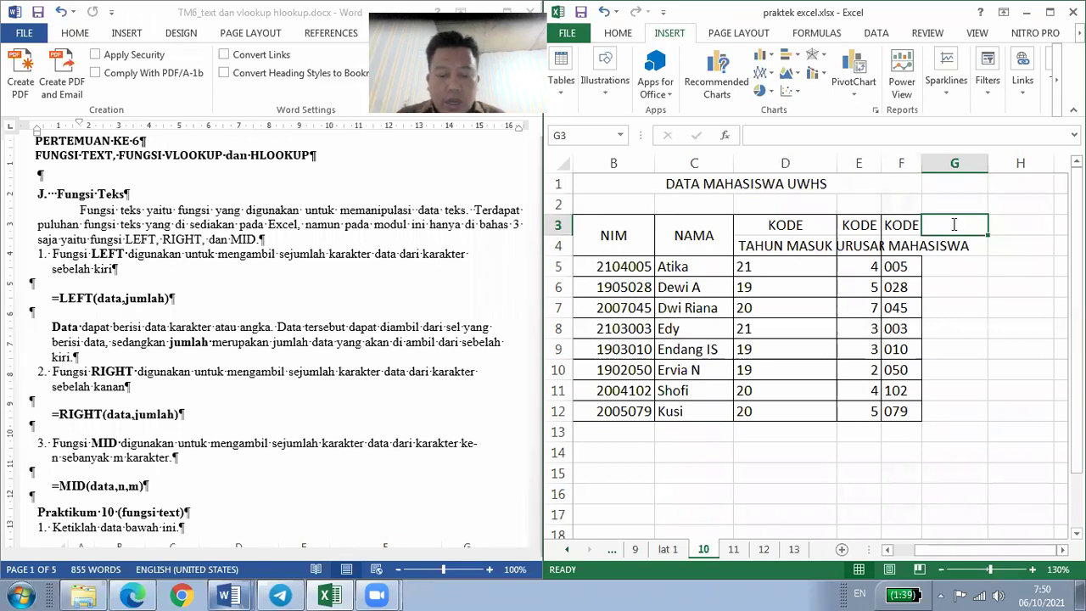
type("aNH")
key("BackSpace")
type("GKATAN")
key("Escape")
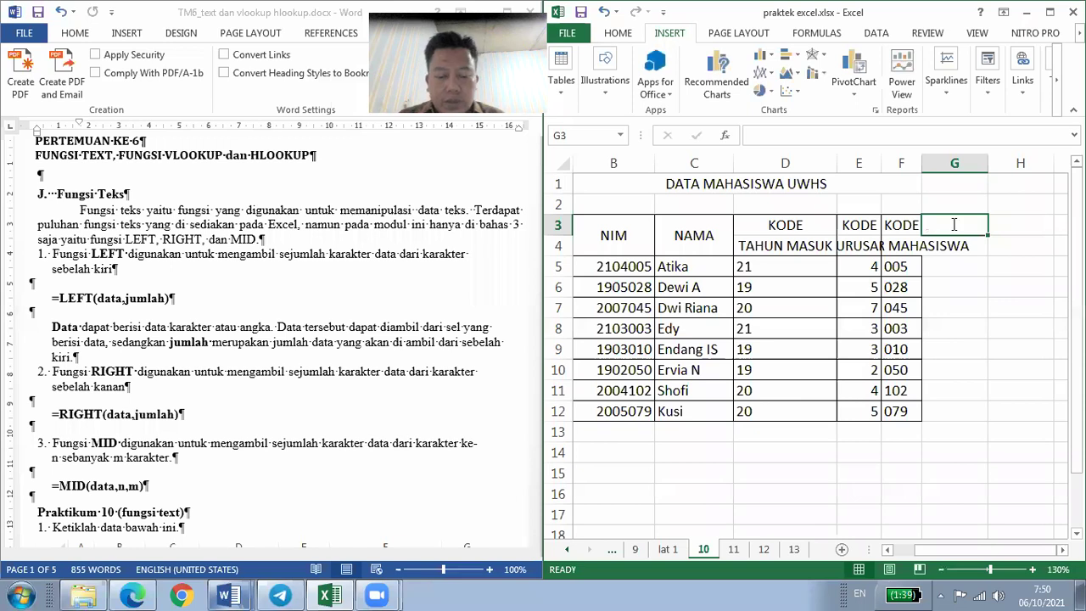
- Enter the headings ANGKATAN in G3 and PRODI in H3
type("ANGKATAN")
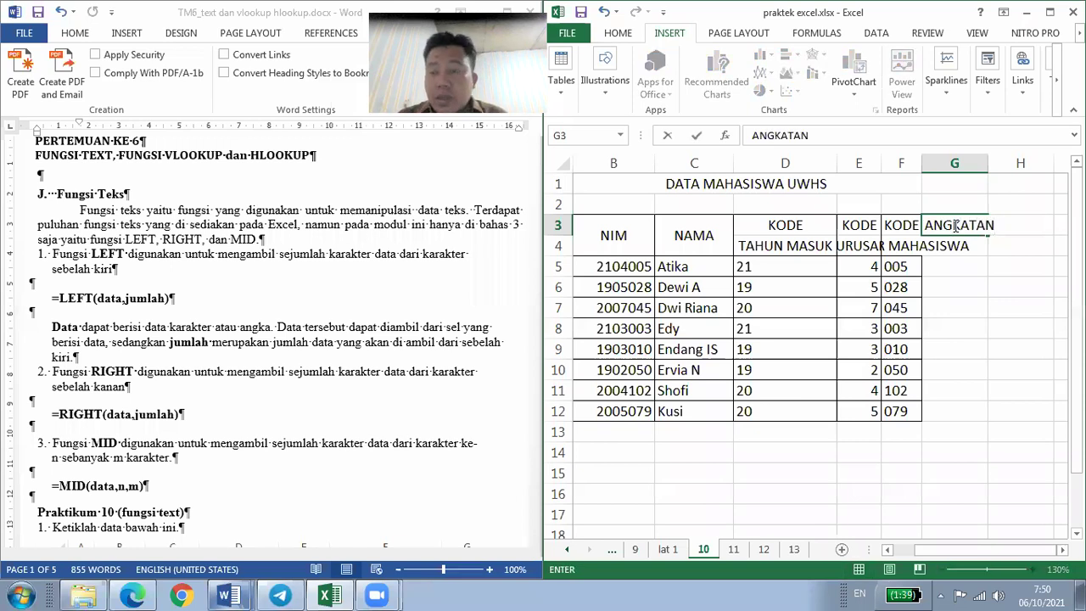
key("Tab")
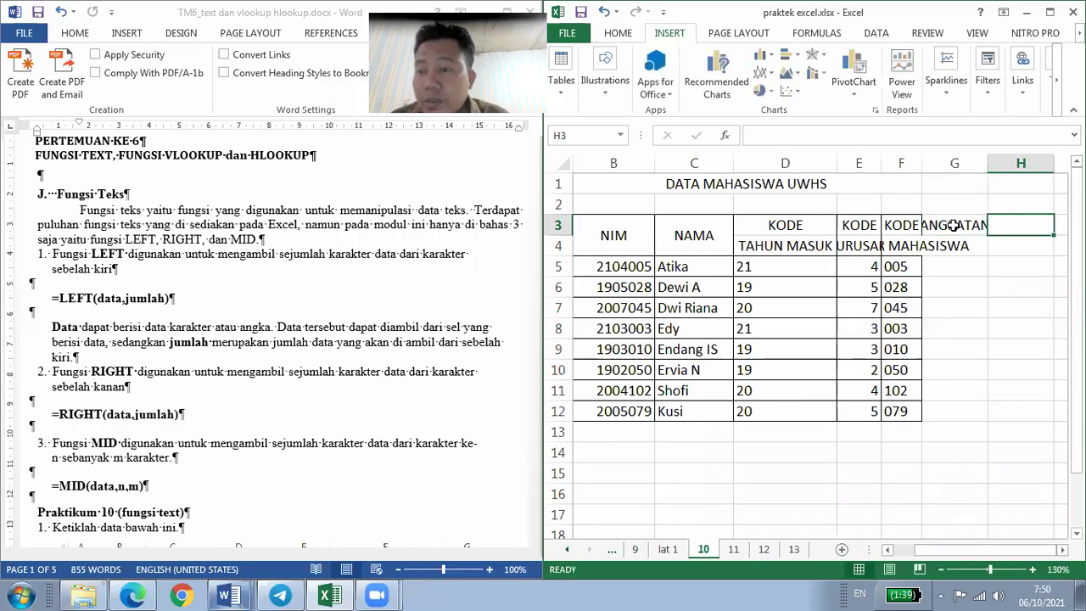
type("PRODI")
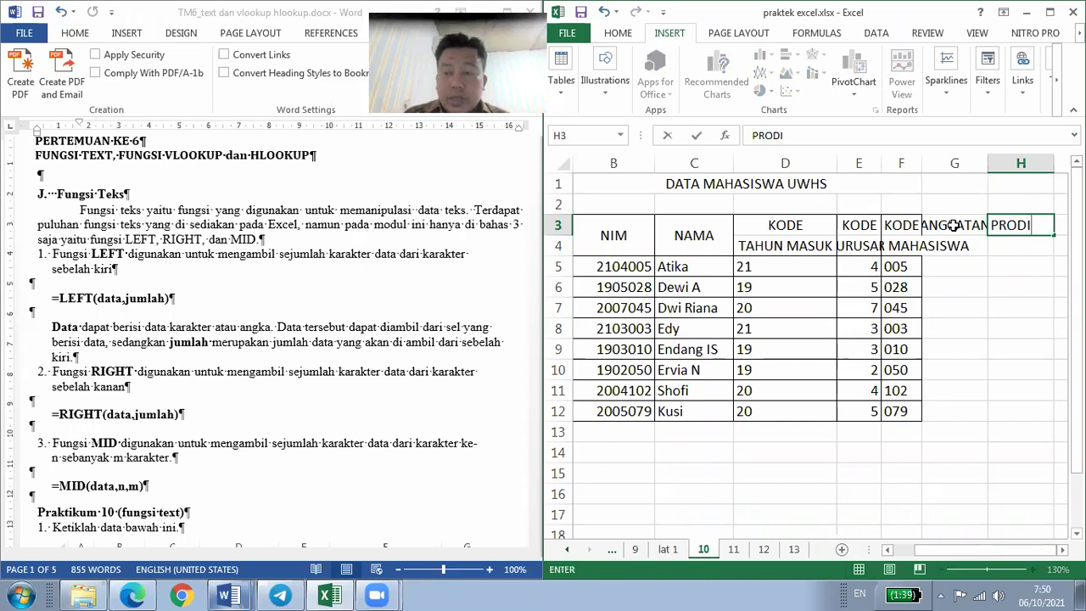
key("Return")
- With the workbook window maximized, merge and center G3:G4 and H3:H4, and widen column G to fit its heading
left_click(955, 225)
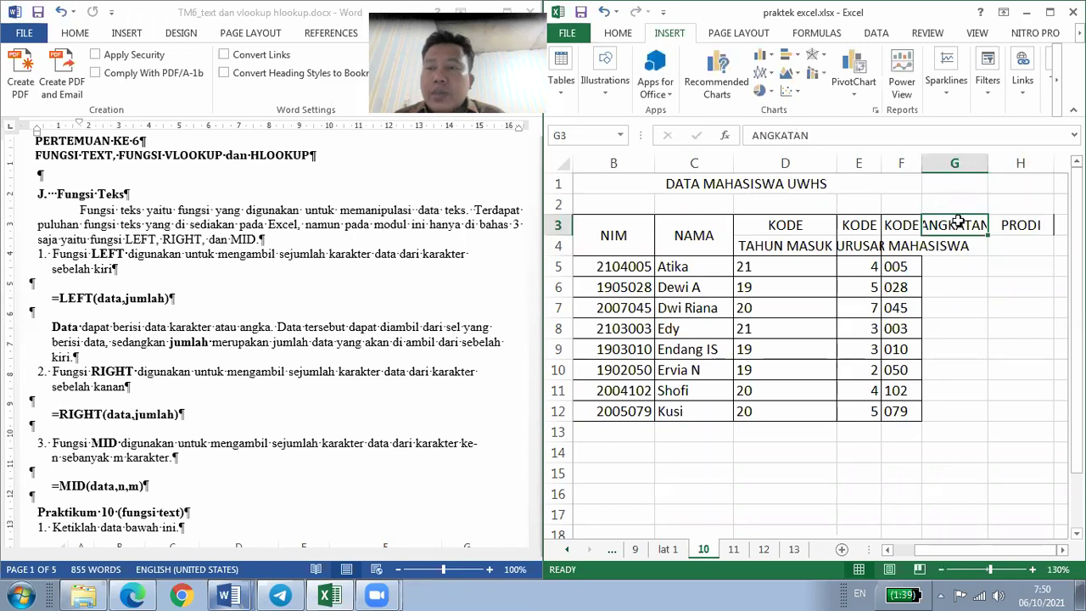
left_click_drag(956, 229, 957, 245)
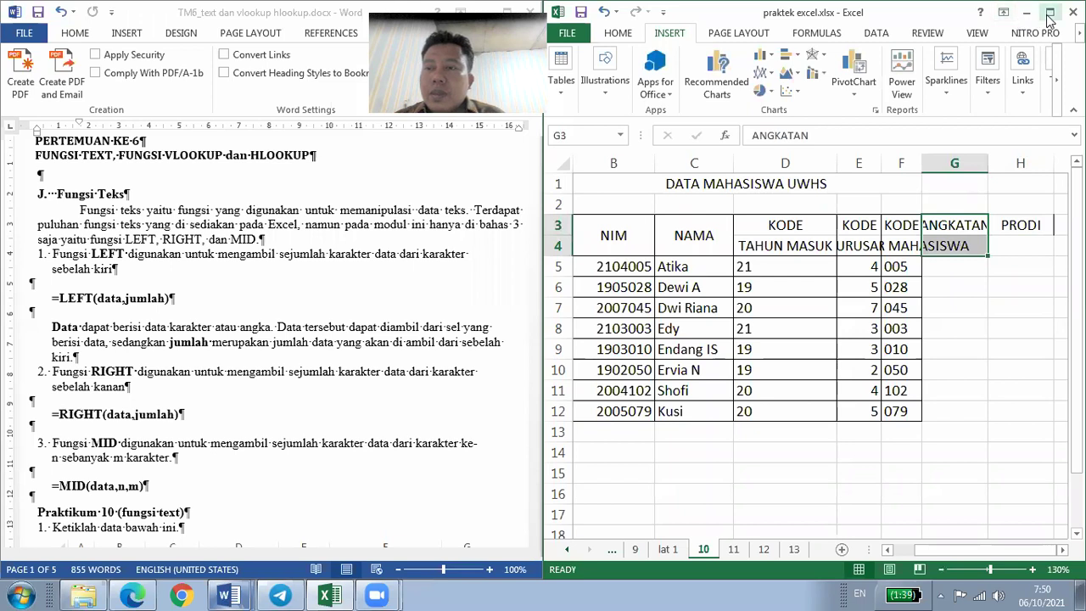
key("super+Left")
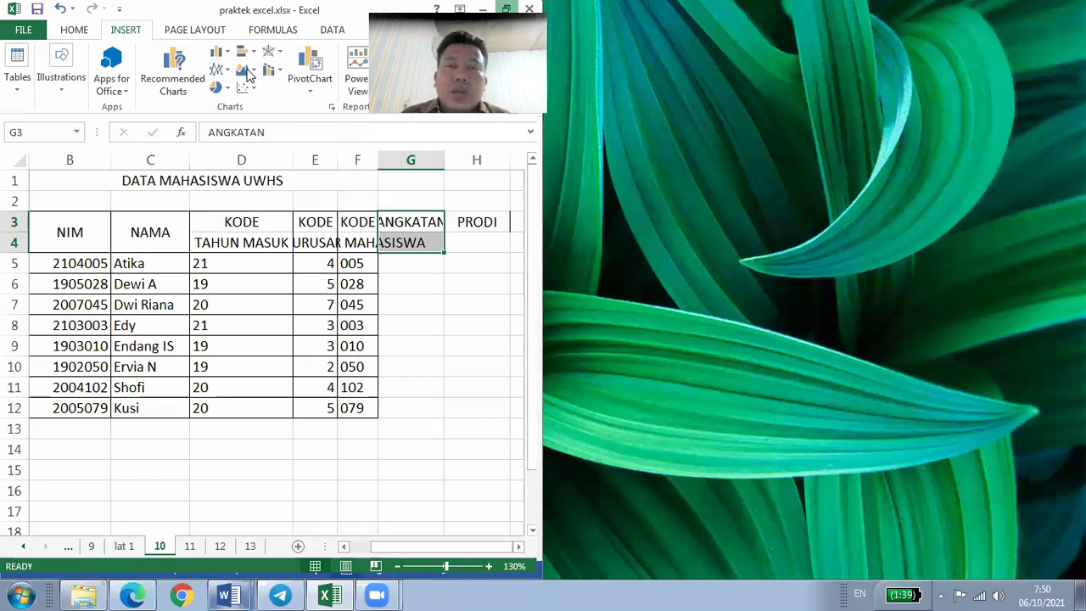
key("super+Up")
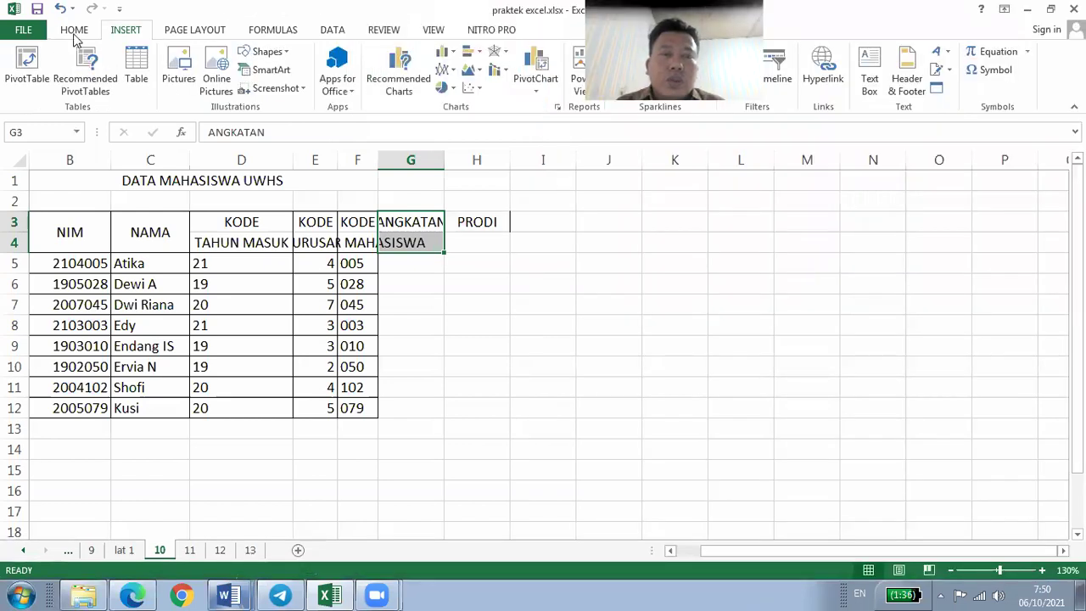
scroll(392, 89, "up", 1)
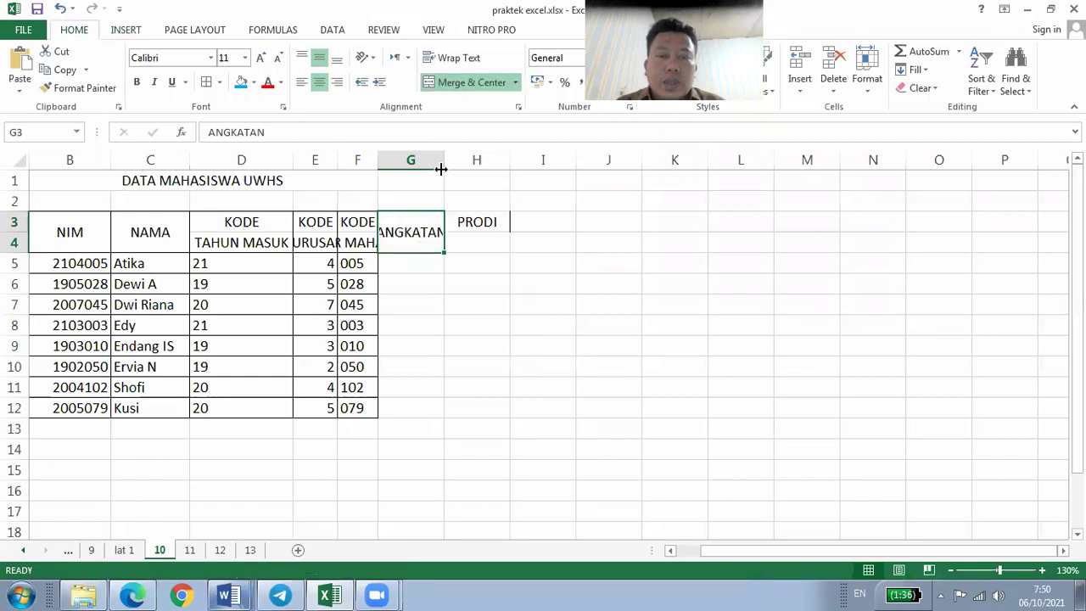
left_click(424, 279)
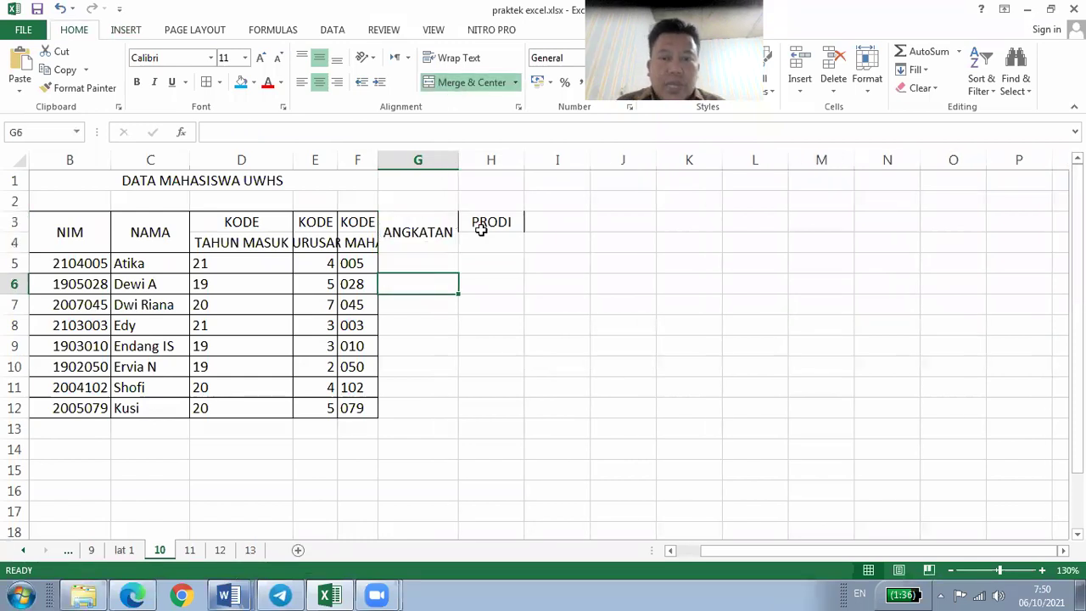
left_click_drag(483, 223, 487, 241)
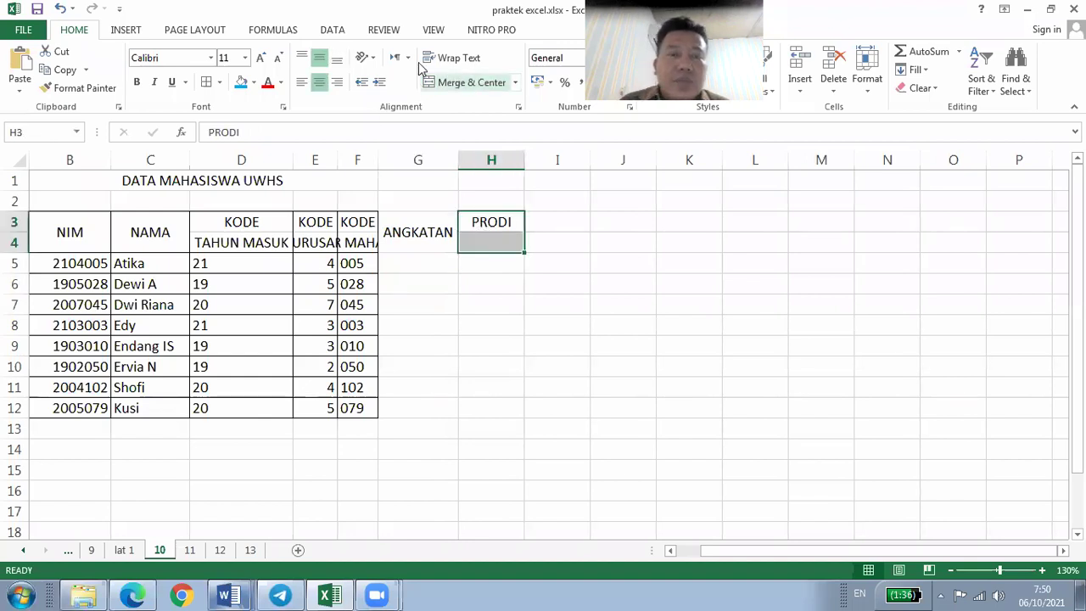
left_click(458, 85)
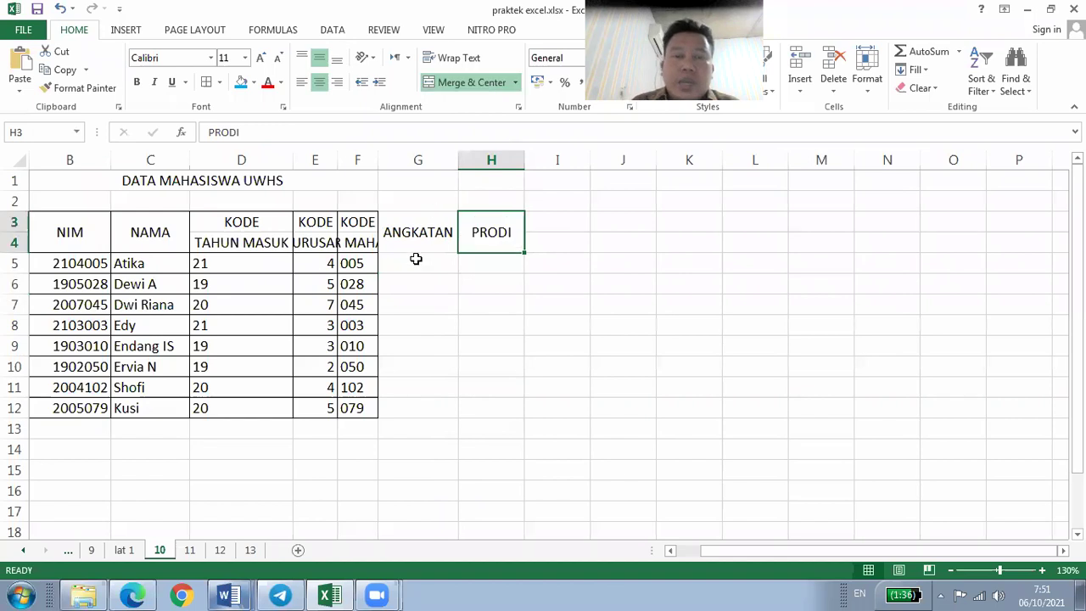
- Begin the ANGKATAN formula in G5 as =IF(D5=19;2019; so that year code 19 returns 2019
left_click(415, 261)
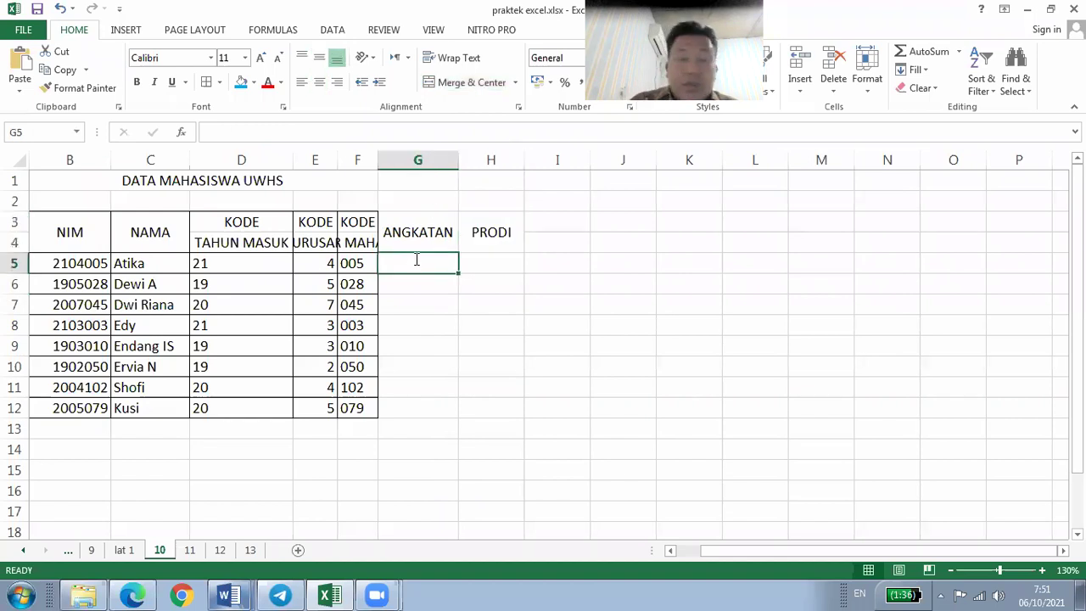
type("=")
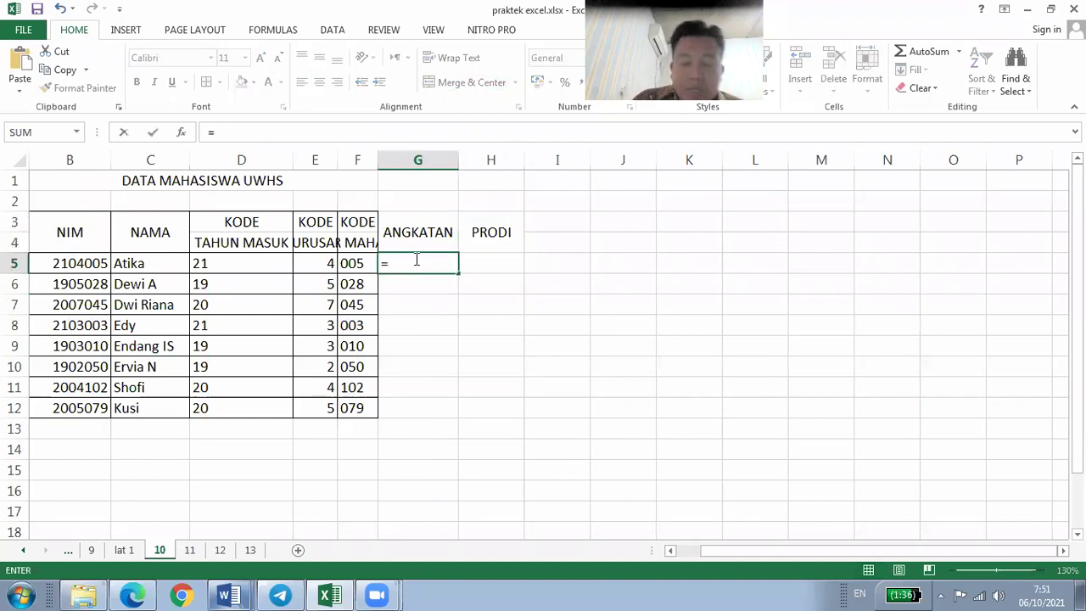
type("IF")
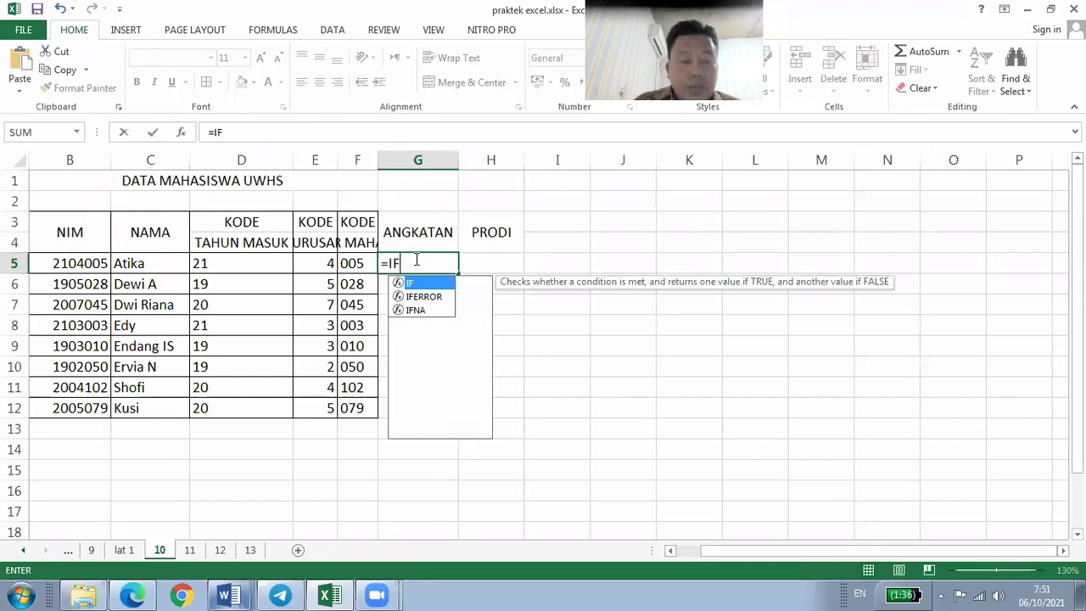
type("(")
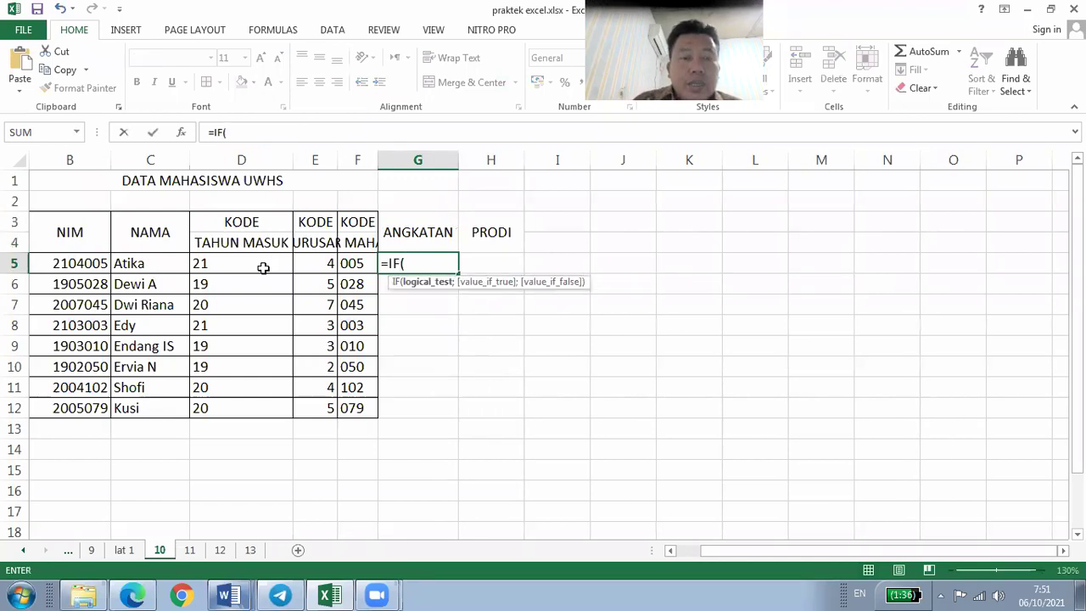
left_click(263, 268)
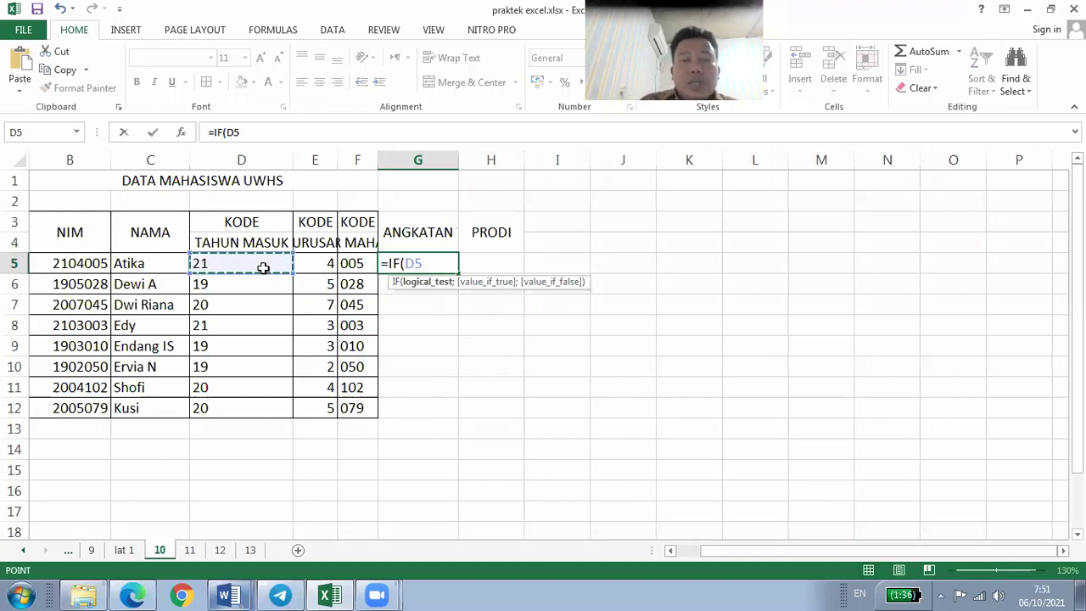
type("=")
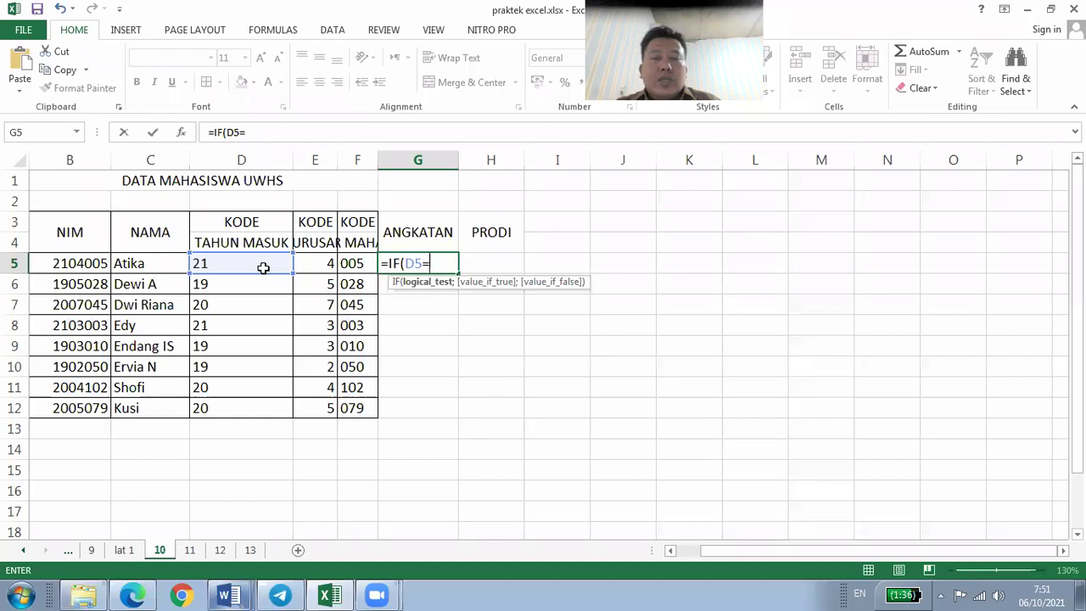
type("19")
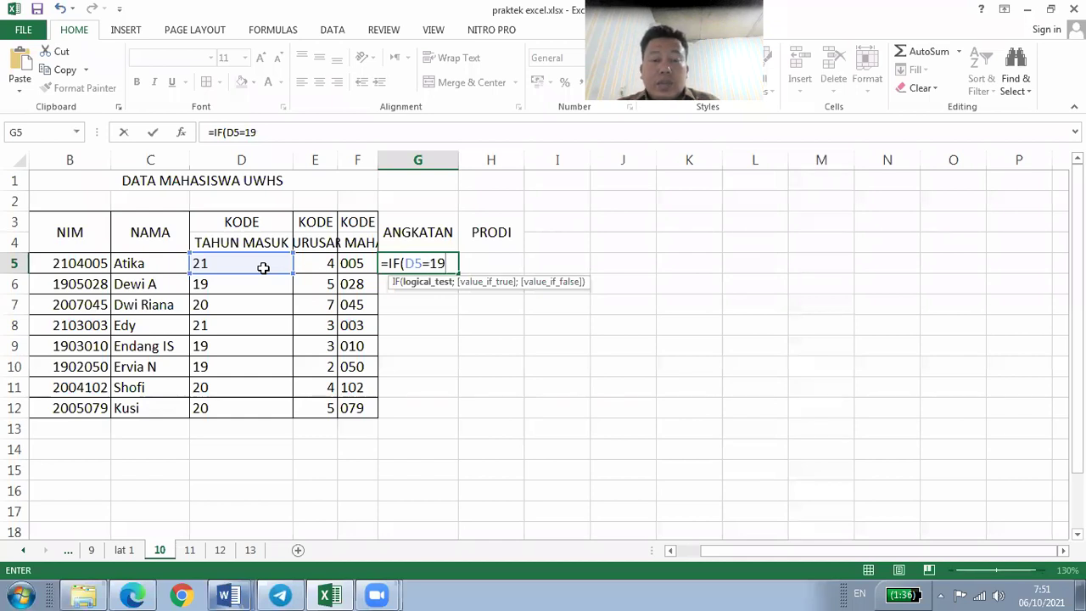
type(";")
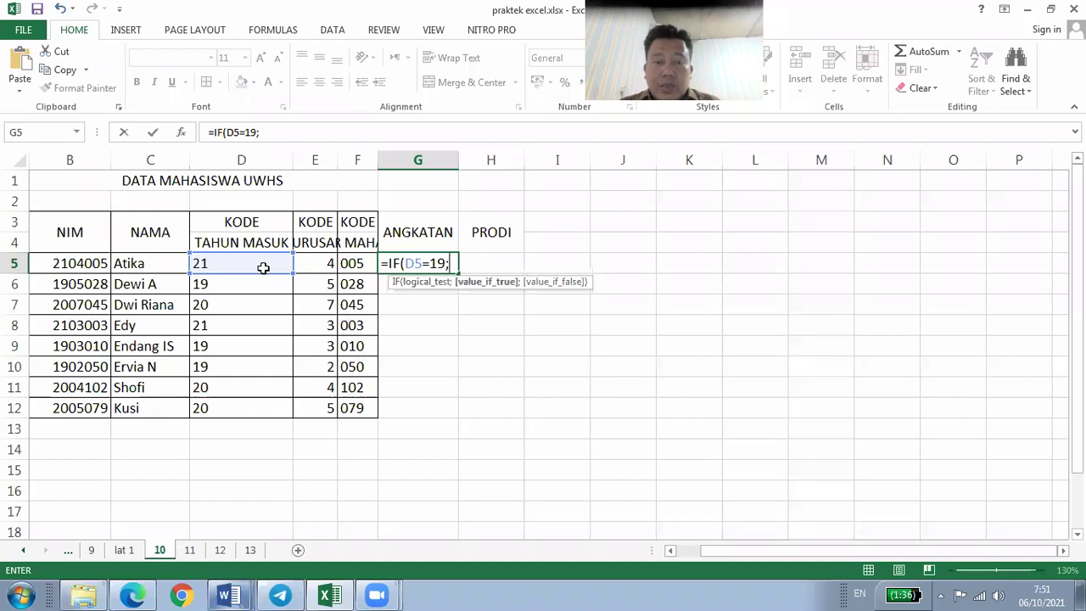
type("2")
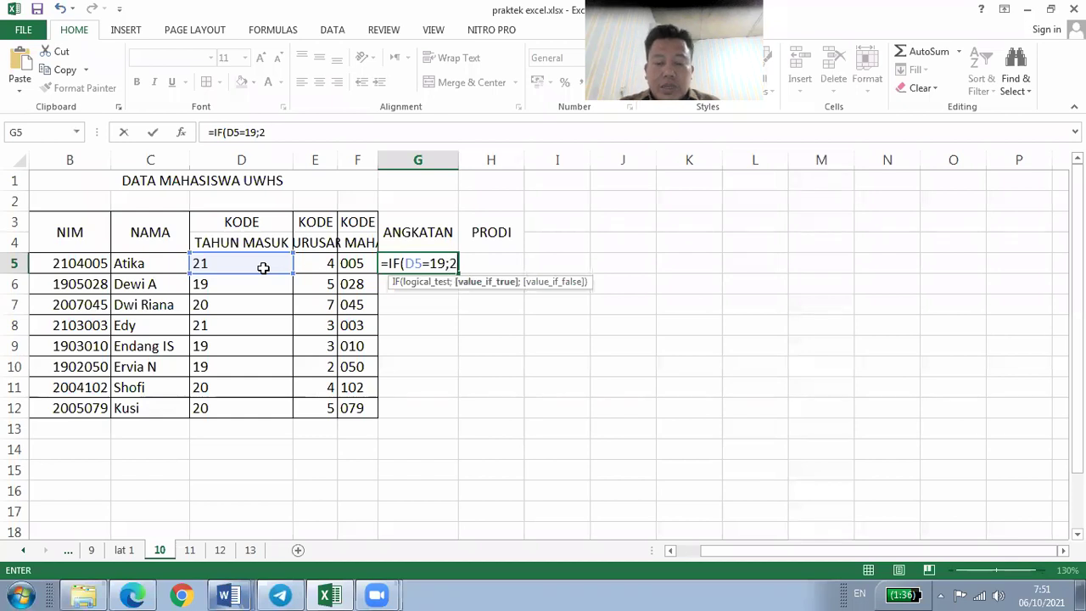
type("019")
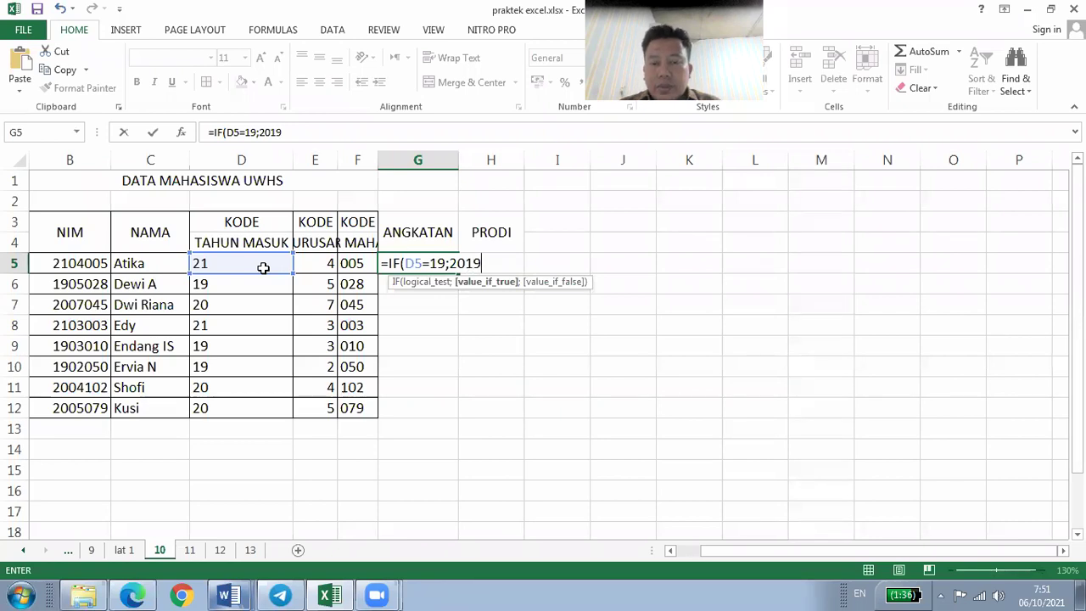
type(";")
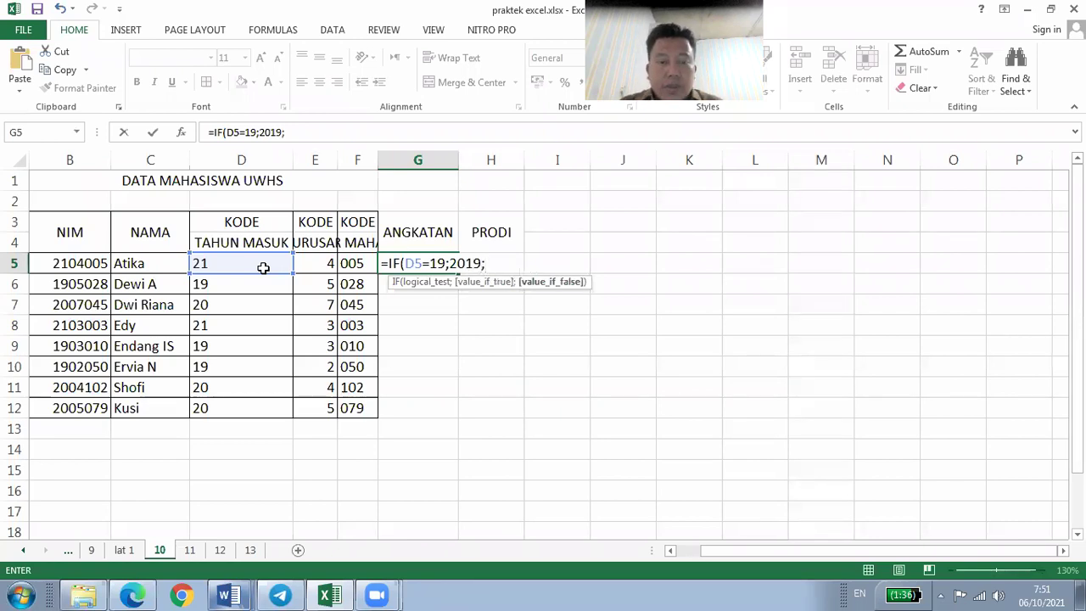
- Complete the ANGKATAN formula in G5 with a nested IF(D5=20;2020;2021) as the value if false and enter it
type("IF")
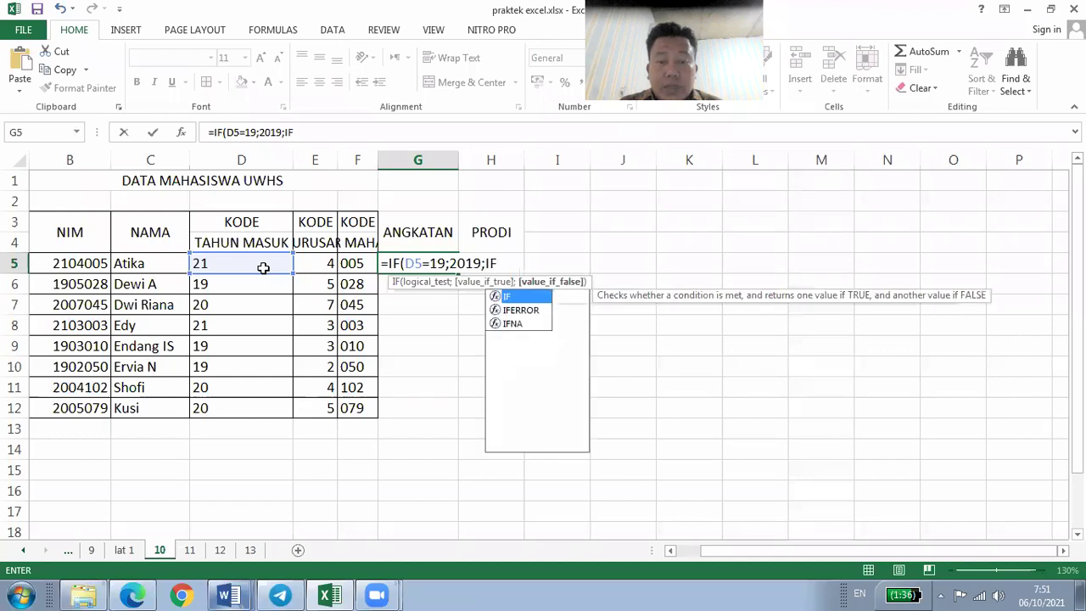
type("(")
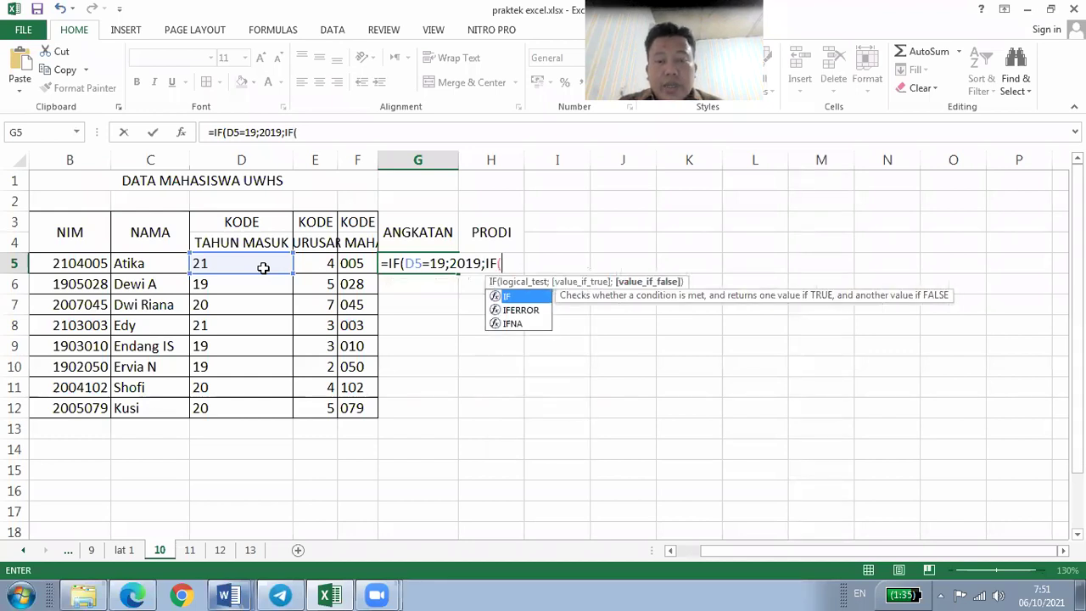
left_click(238, 258)
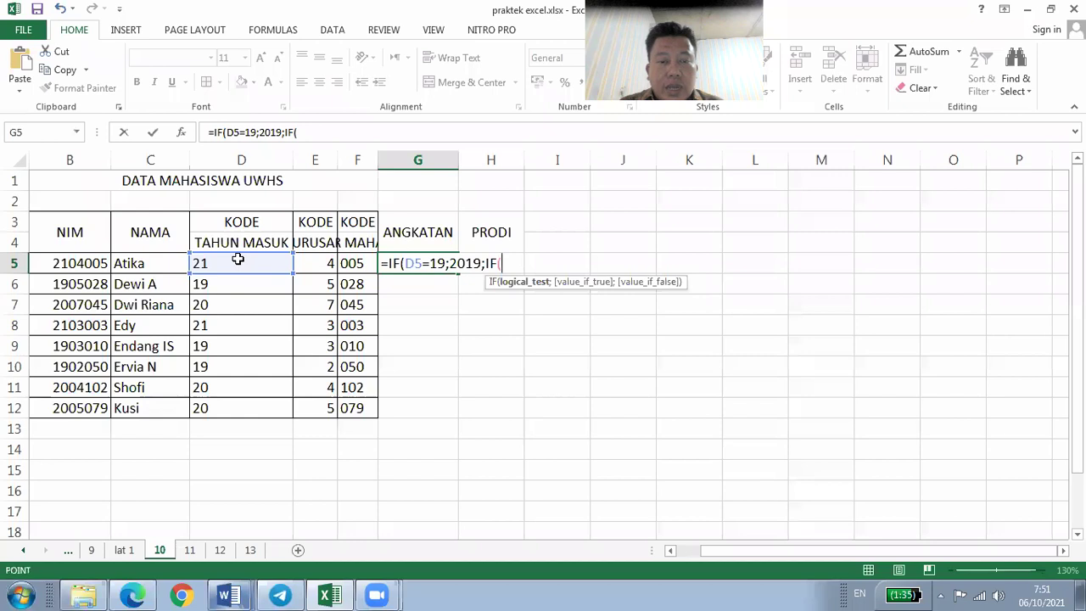
type("=20")
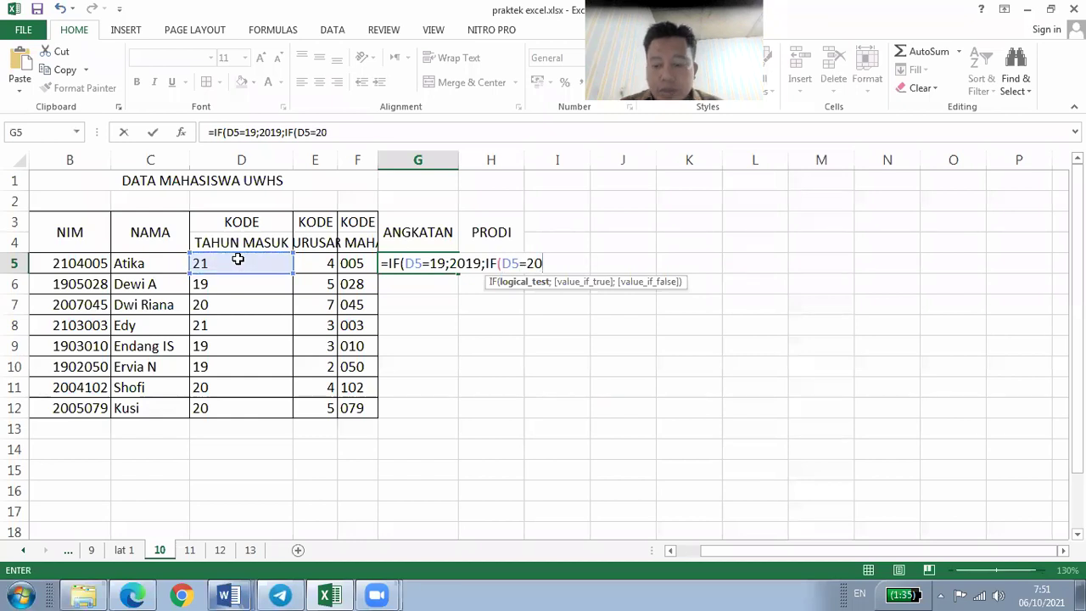
type(";")
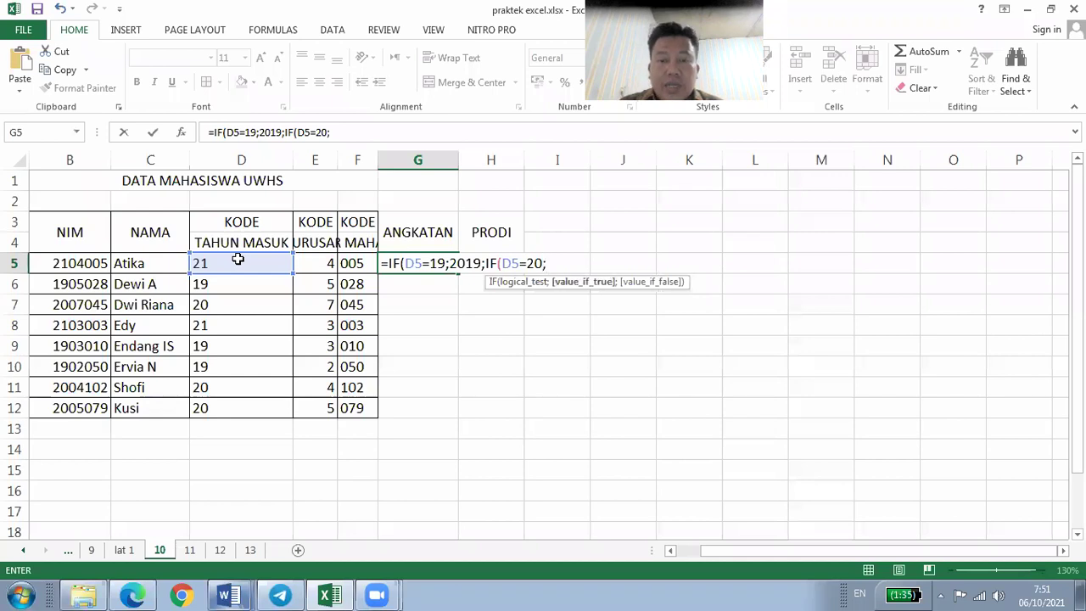
type("20")
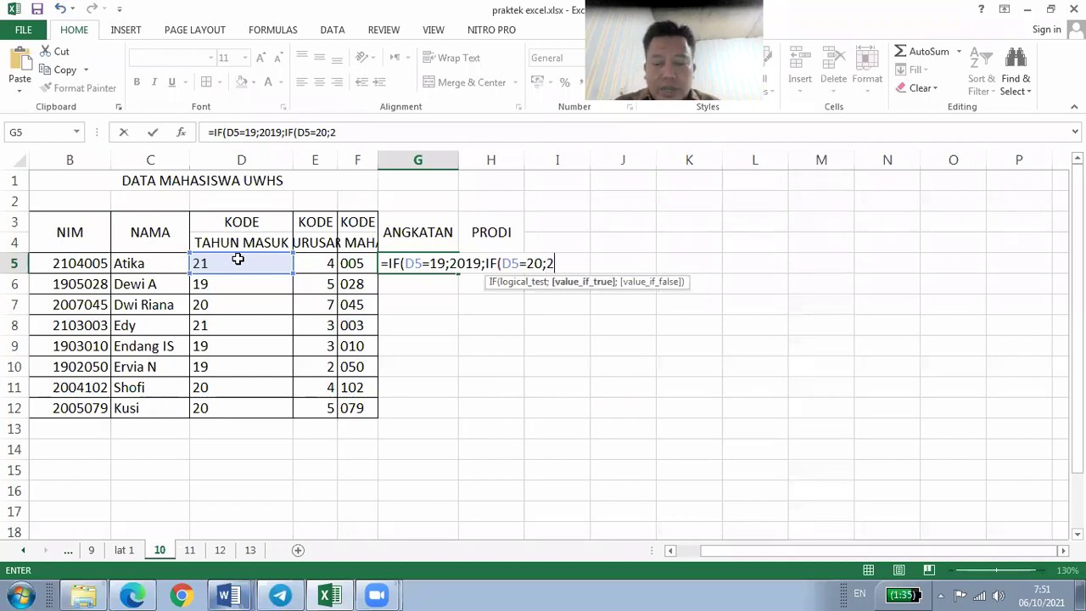
type("20;")
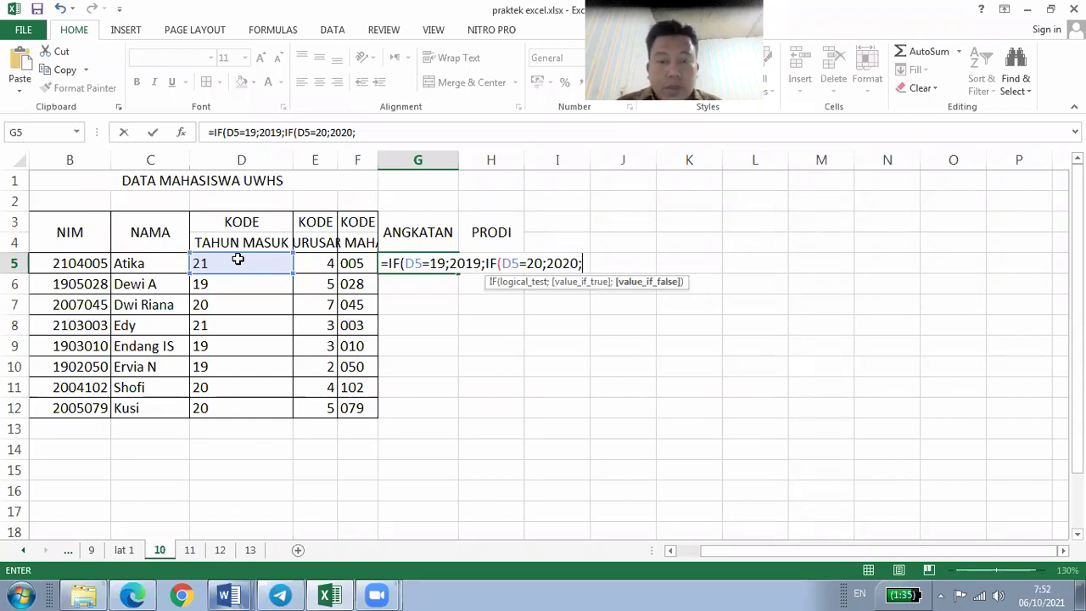
type("2021)")
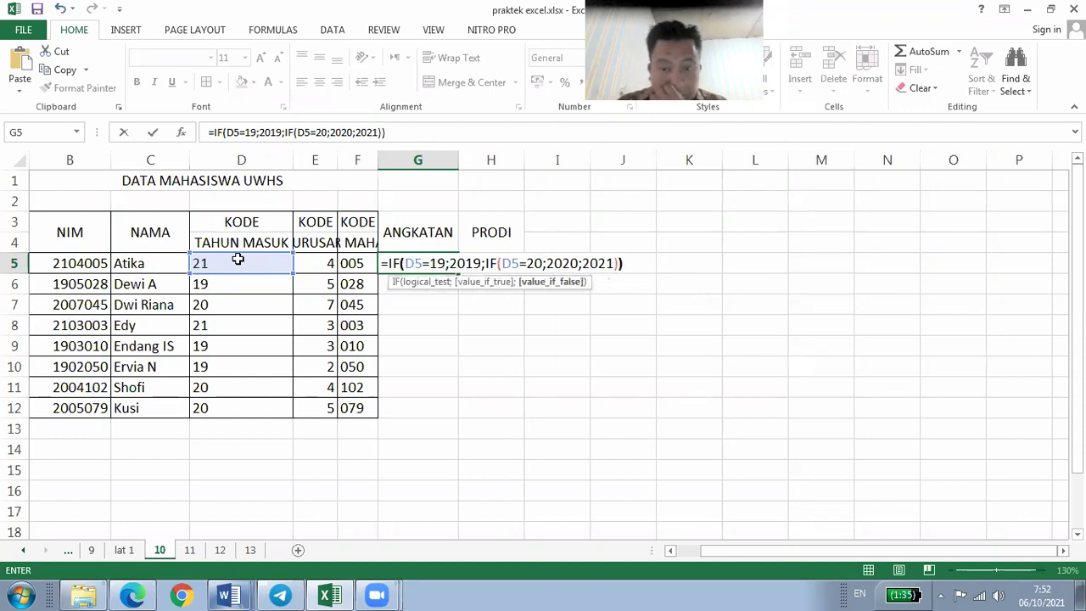
type(")")
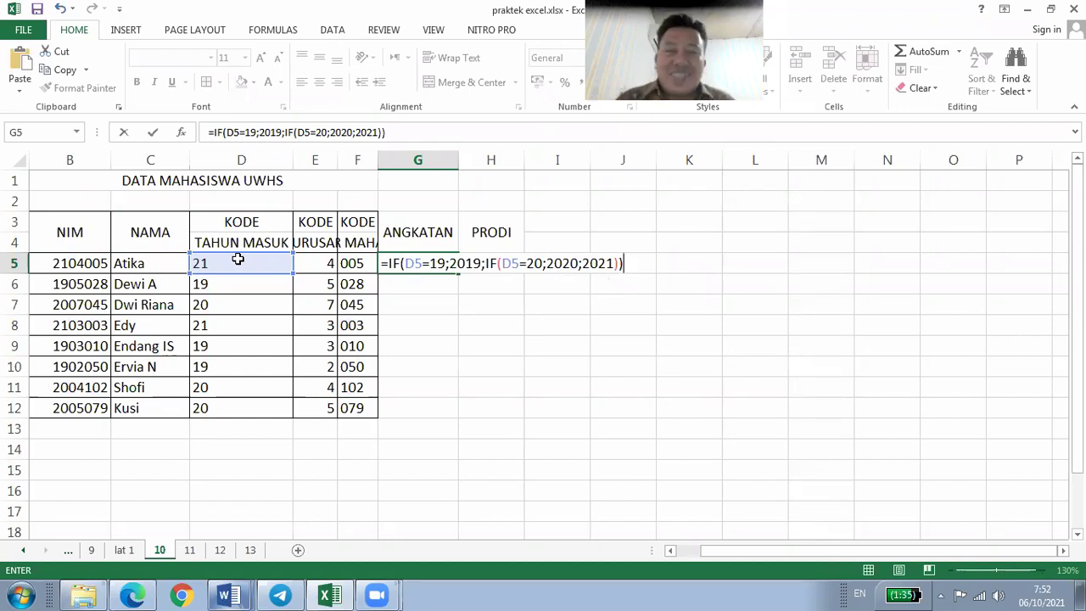
key("Return")
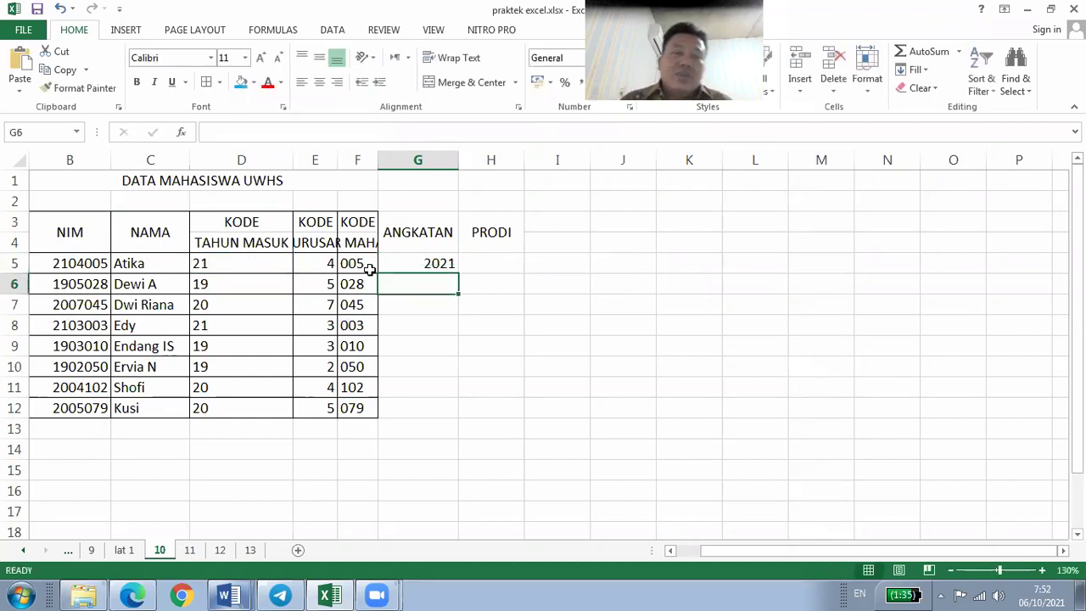
- Copy the ANGKATAN formula from G5 down to G12 and check the KODE TAHUN MASUK formulas in D5 and D12
left_click(436, 261)
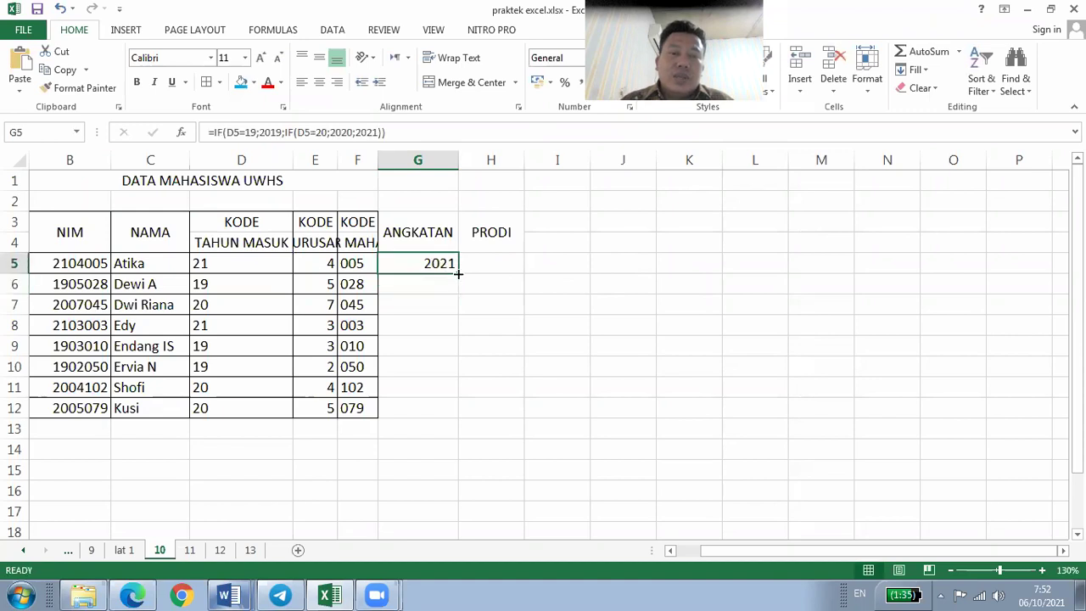
left_click_drag(458, 273, 454, 418)
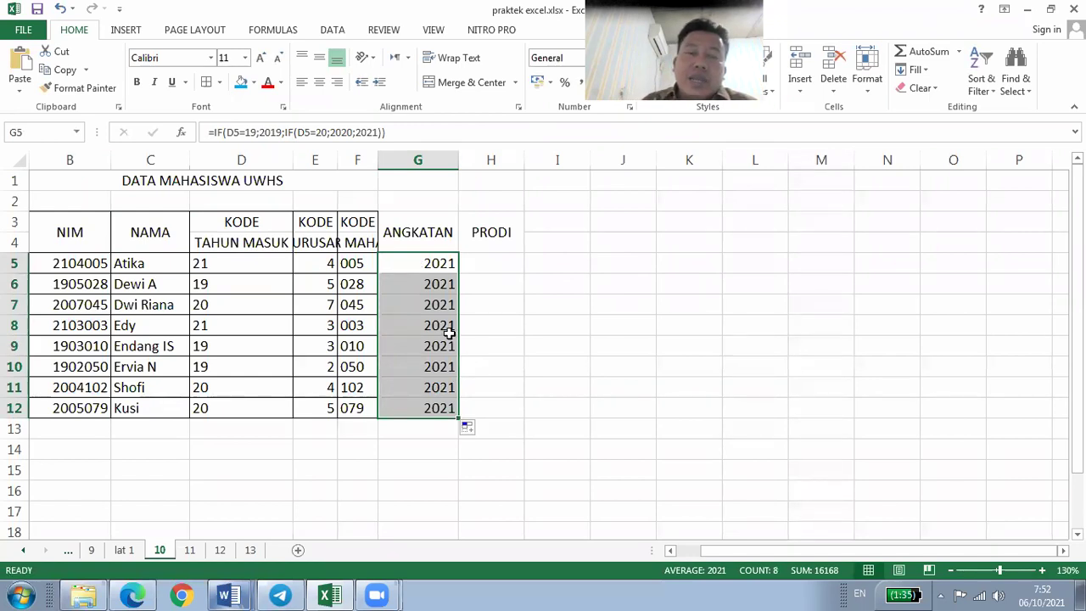
left_click(437, 267)
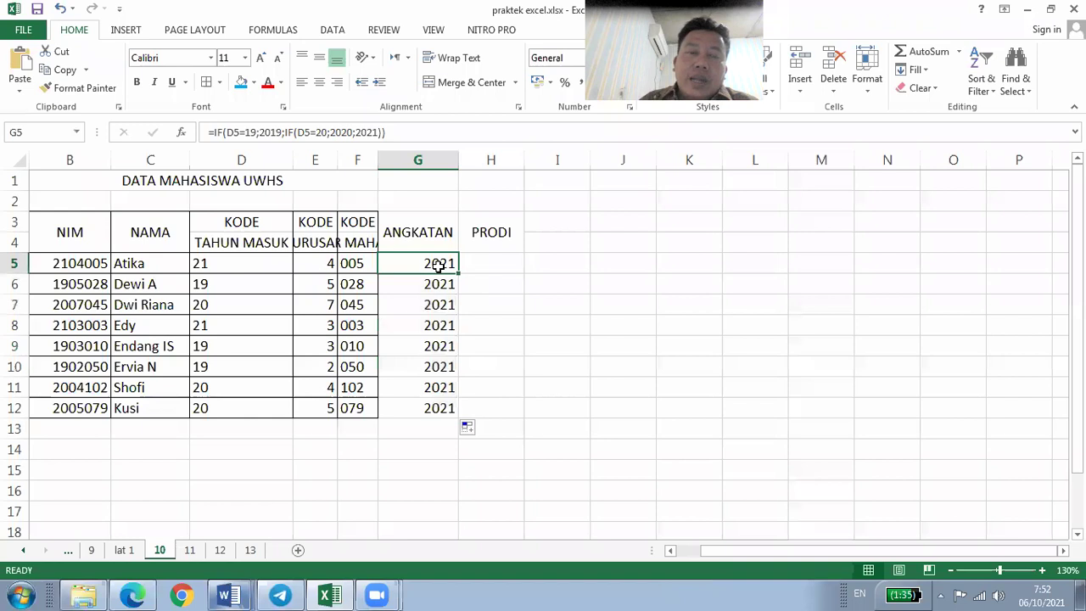
left_click(260, 268)
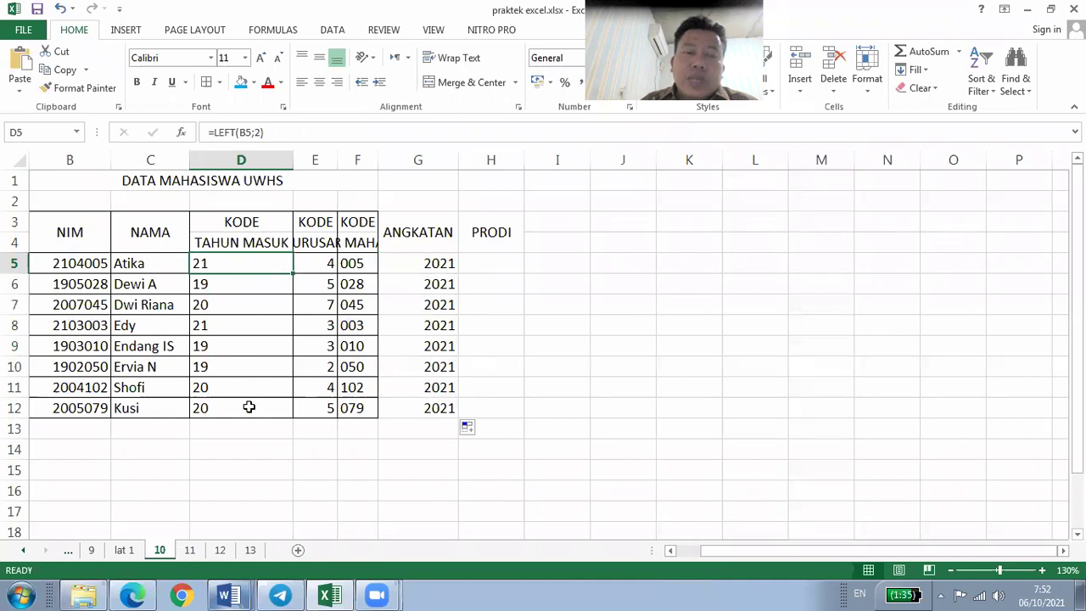
key("ctrl+Down")
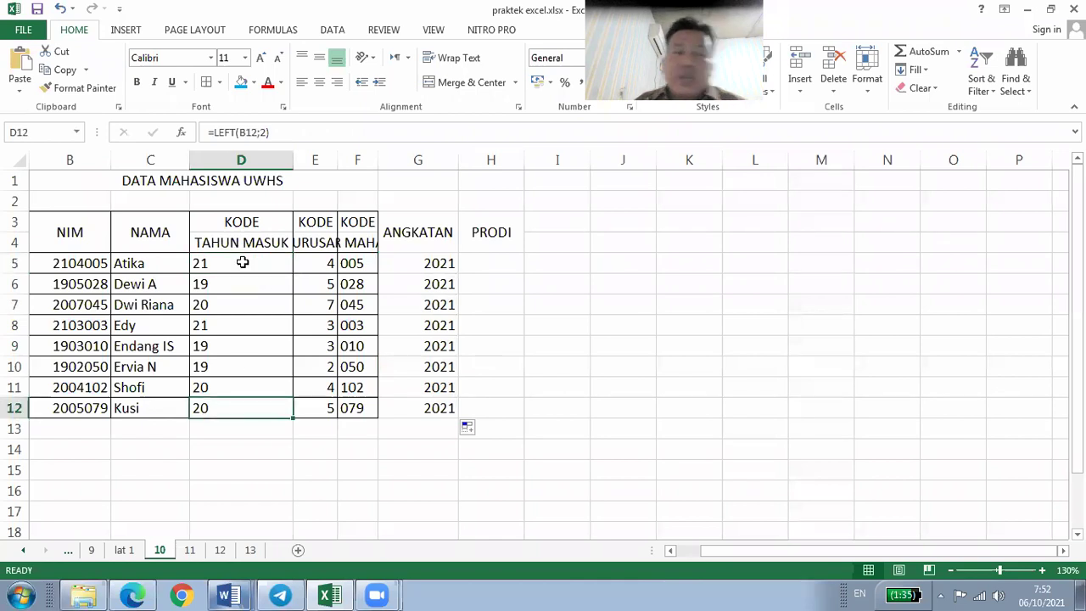
left_click(242, 263)
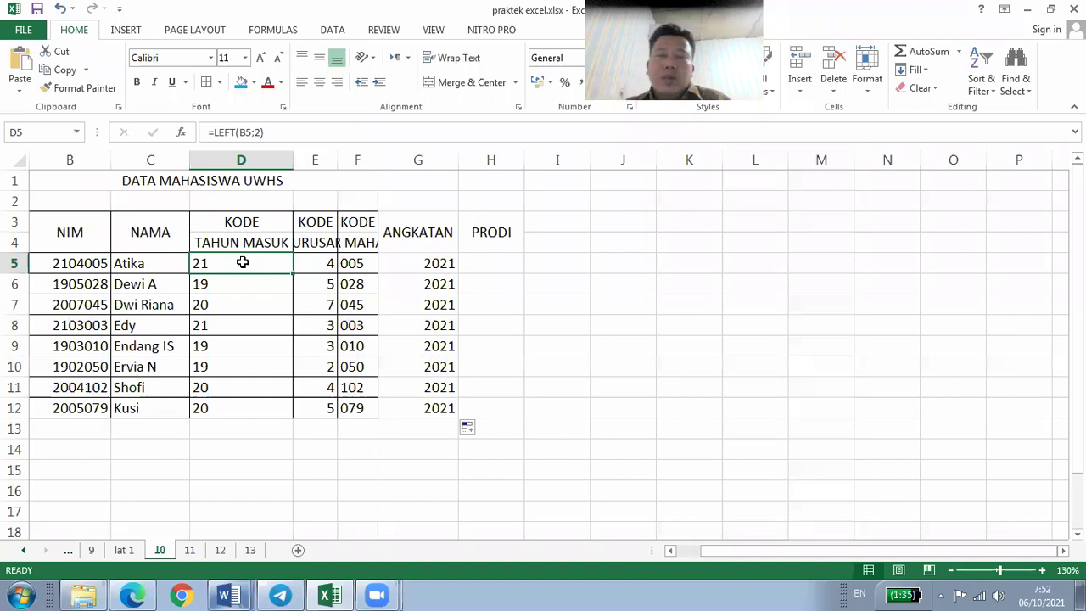
- Put the year codes in quotation marks in G5 so the formula reads =IF(D5="19";2019;IF(D5="20";2020;2021))
left_click(419, 269)
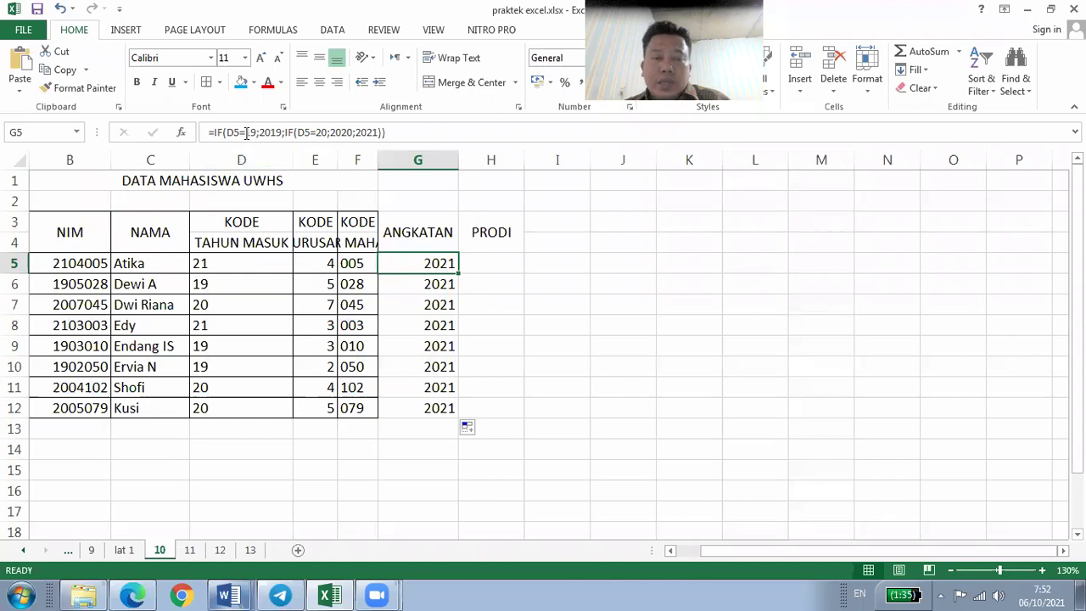
left_click(246, 134)
type("\"19")
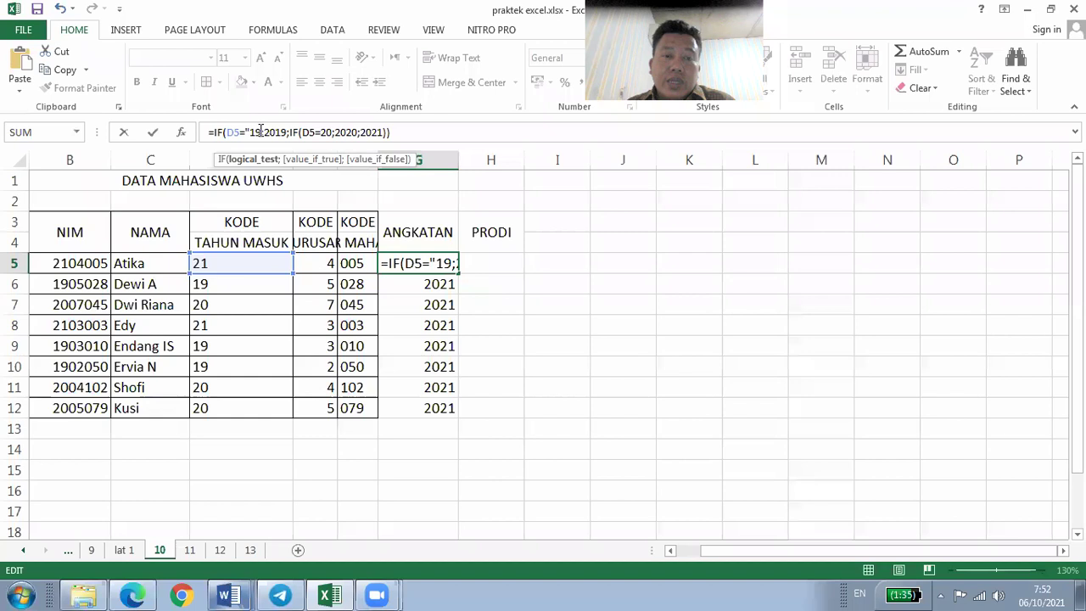
type("\"")
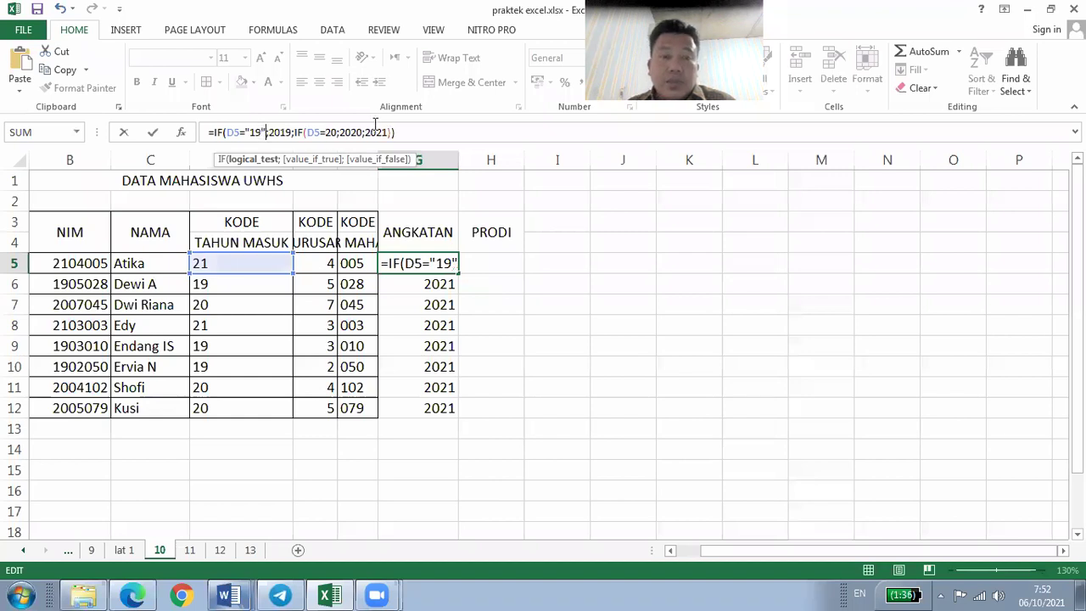
left_click(327, 132)
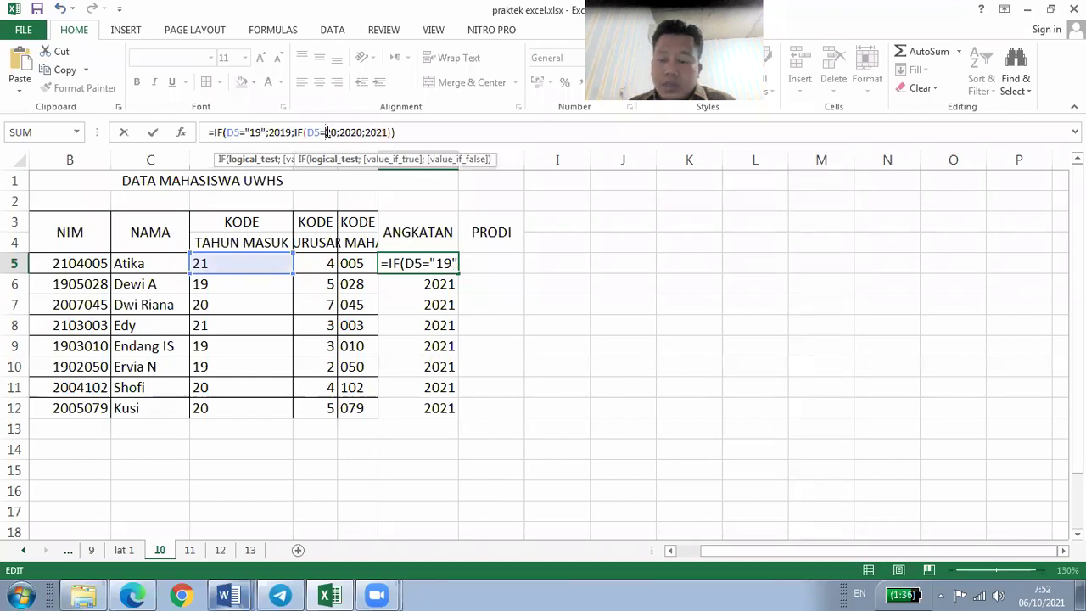
type("\"19")
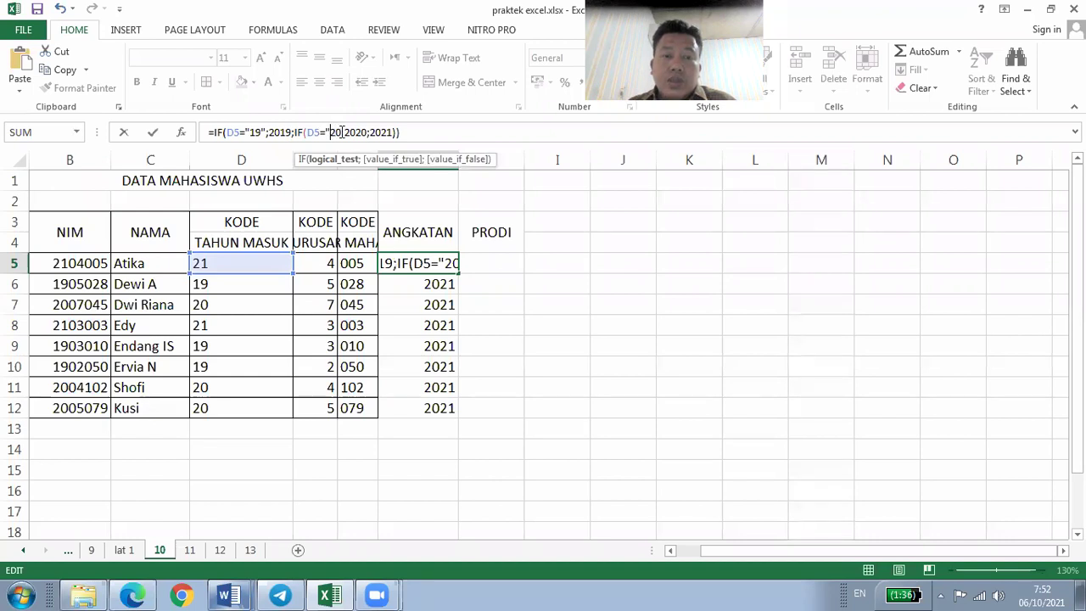
type("\"")
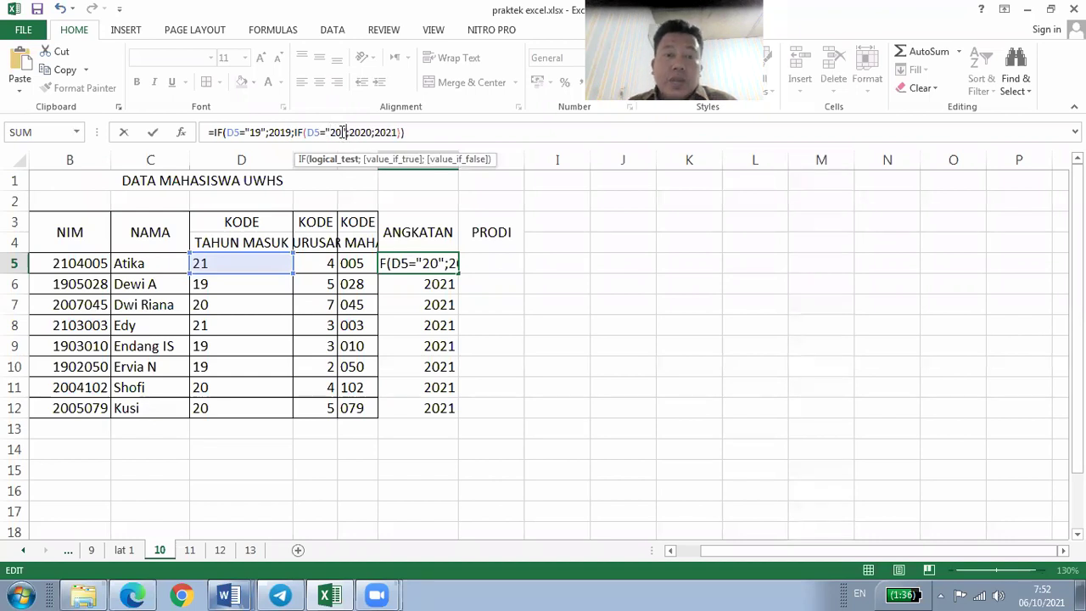
key("Return")
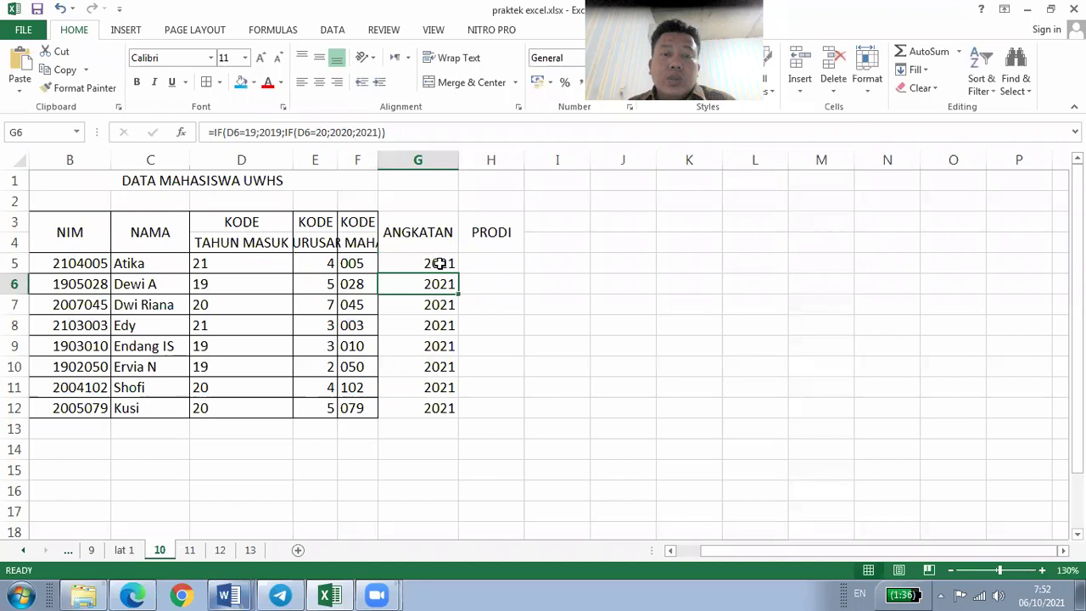
- Fill the corrected ANGKATAN formula from G5 down to G12 and reselect G5
left_click(440, 263)
left_click_drag(459, 271, 457, 409)
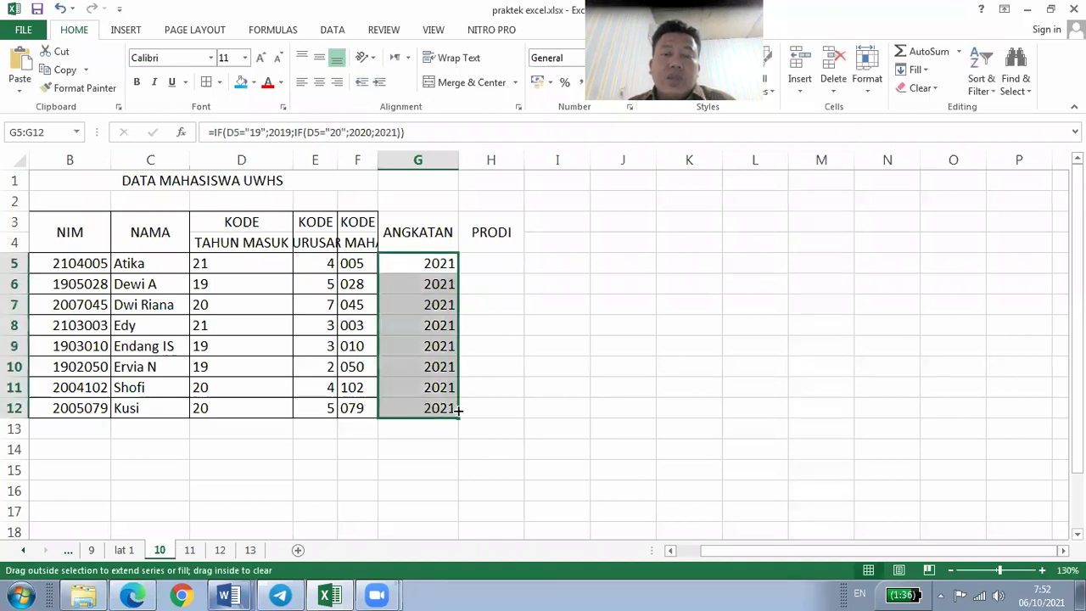
left_click(432, 268)
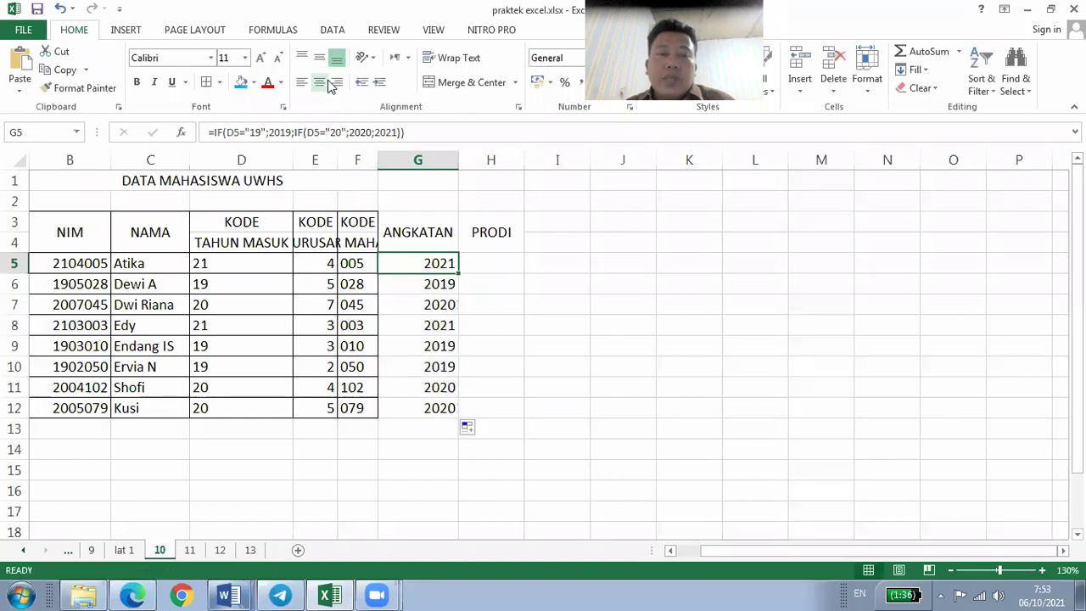
- Begin the PRODI formula in H5 with an IF test of the KODE JURUSAN cell, =IF(E5=2;
left_click(513, 259)
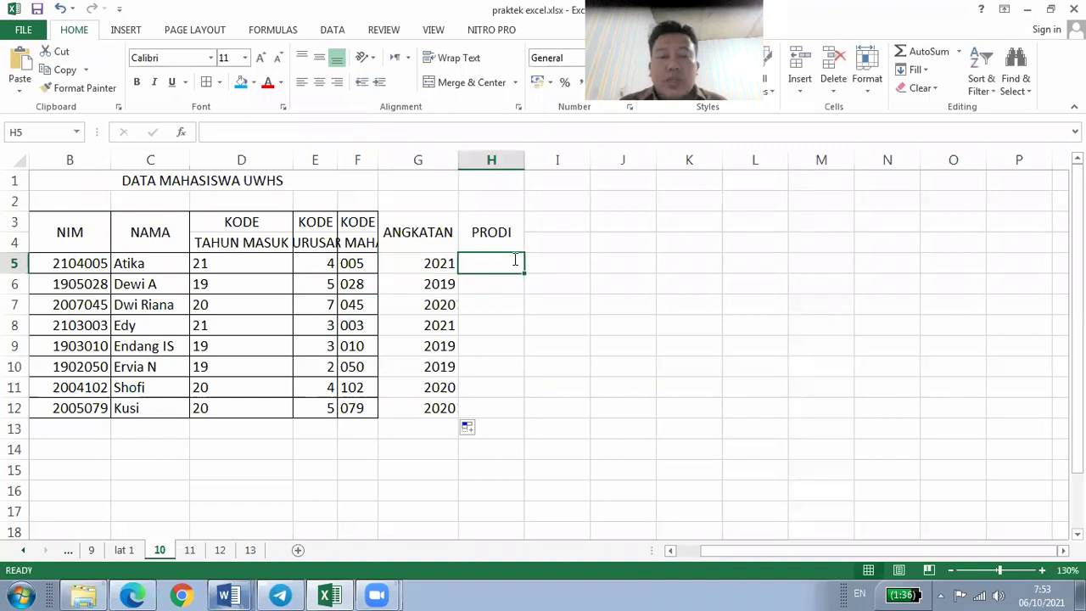
type("=I")
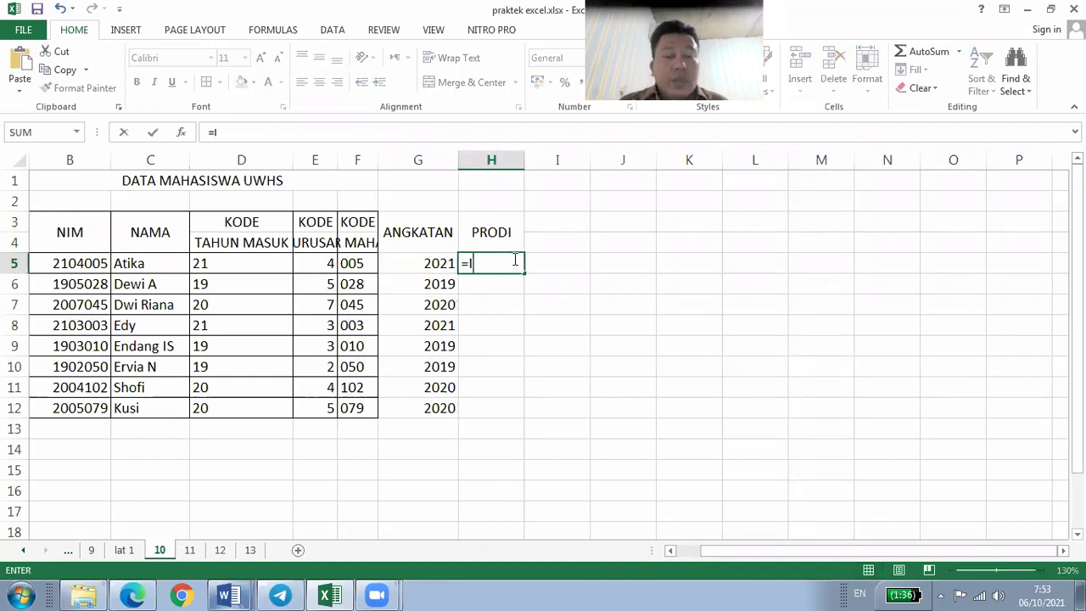
type("F(")
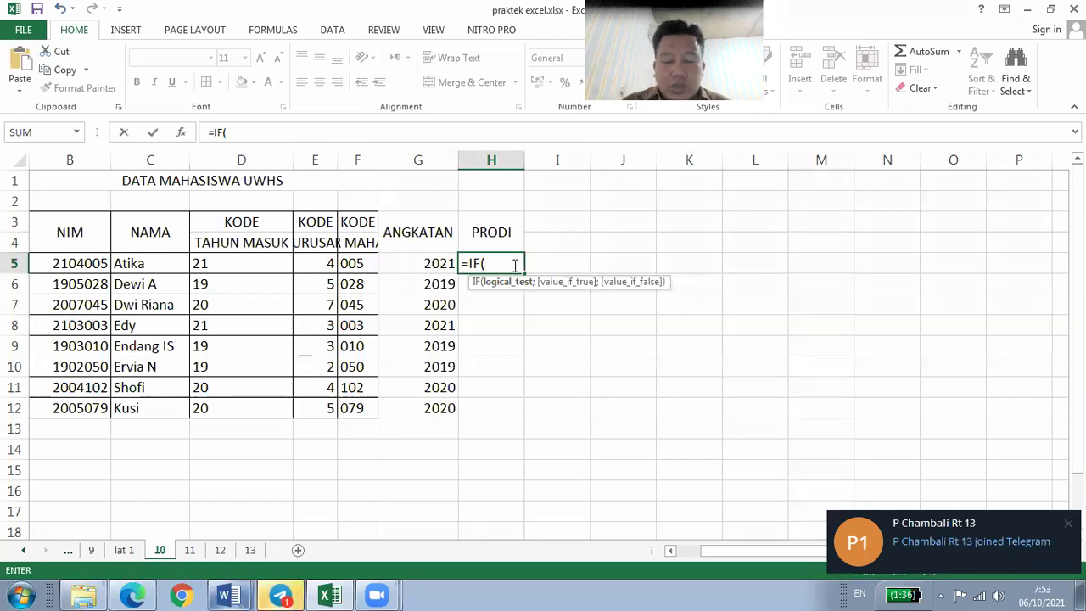
left_click(325, 263)
left_click(325, 263)
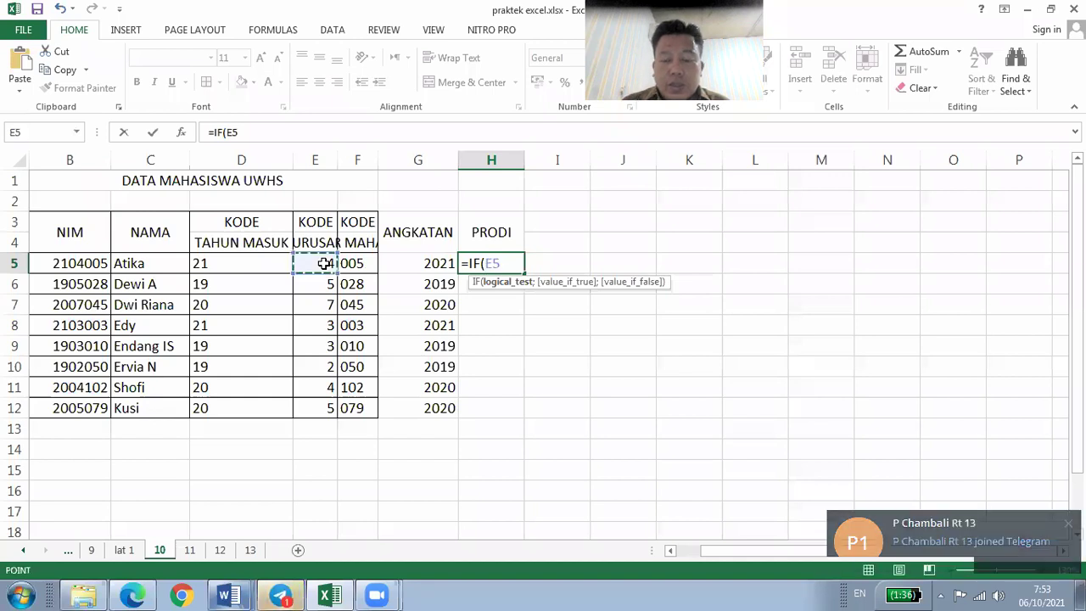
type("=")
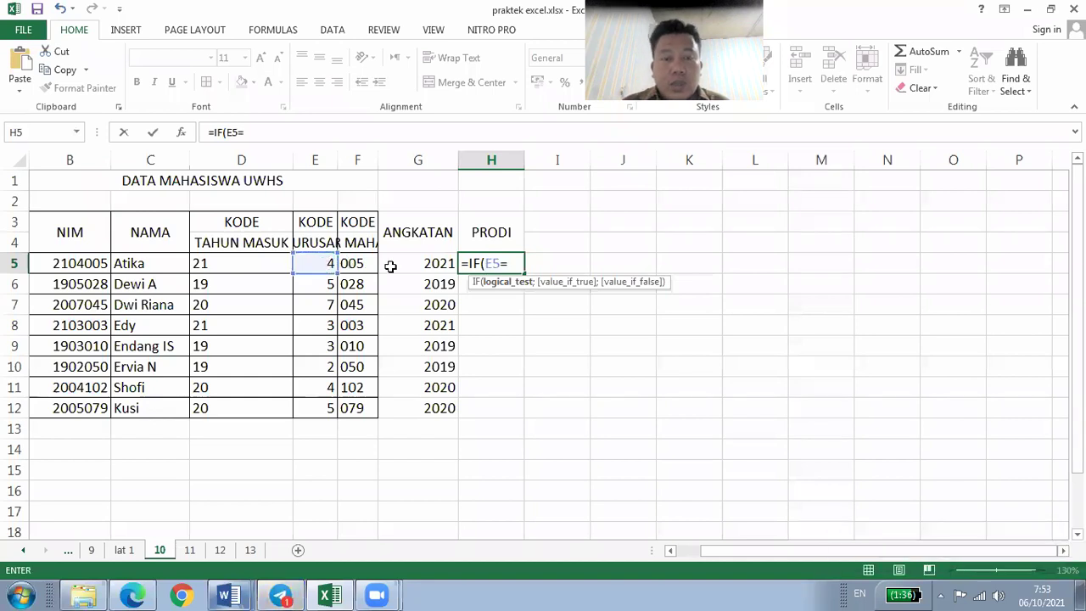
type("2;")
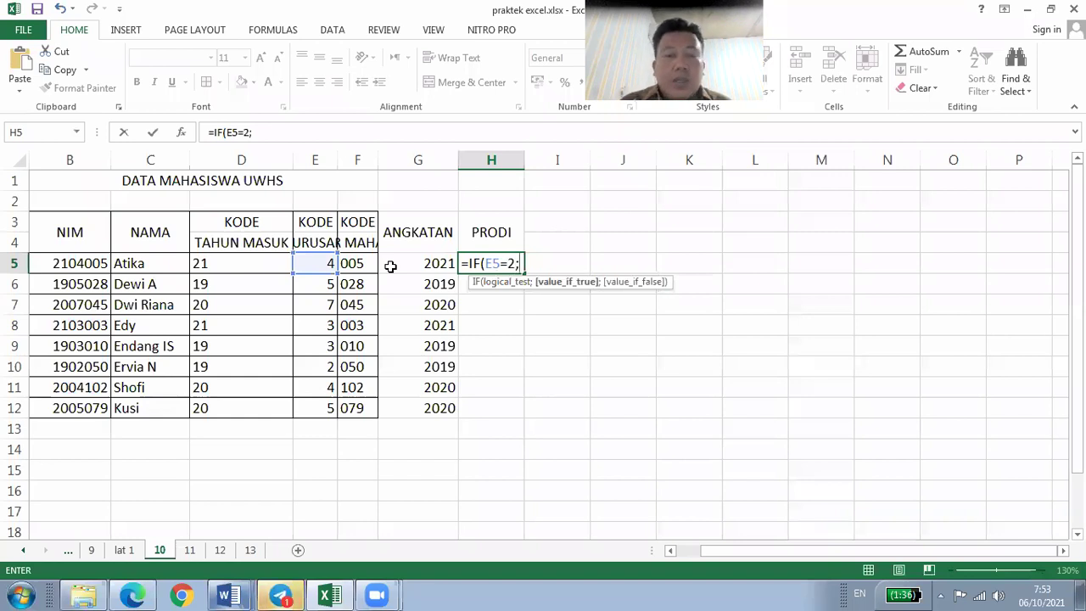
- Add "RO" as the result for code 2, enter the formula as =IF(E5=2;"RO") and keep only H5 selected
type("\"ro")
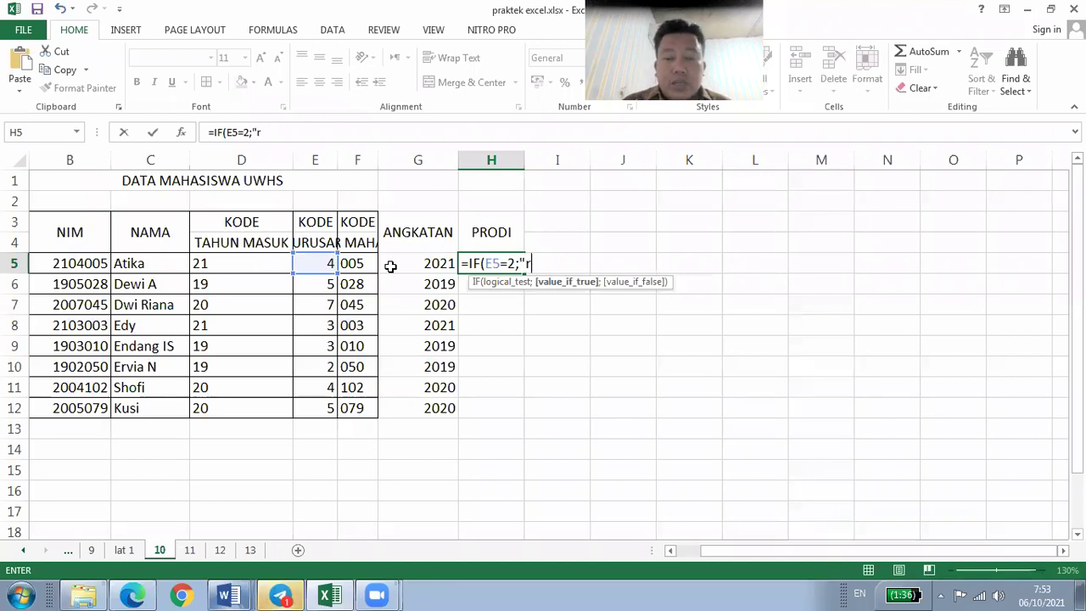
key("BackSpace")
key("BackSpace")
type("RO")
type(";")
key("BackSpace")
type("\"")
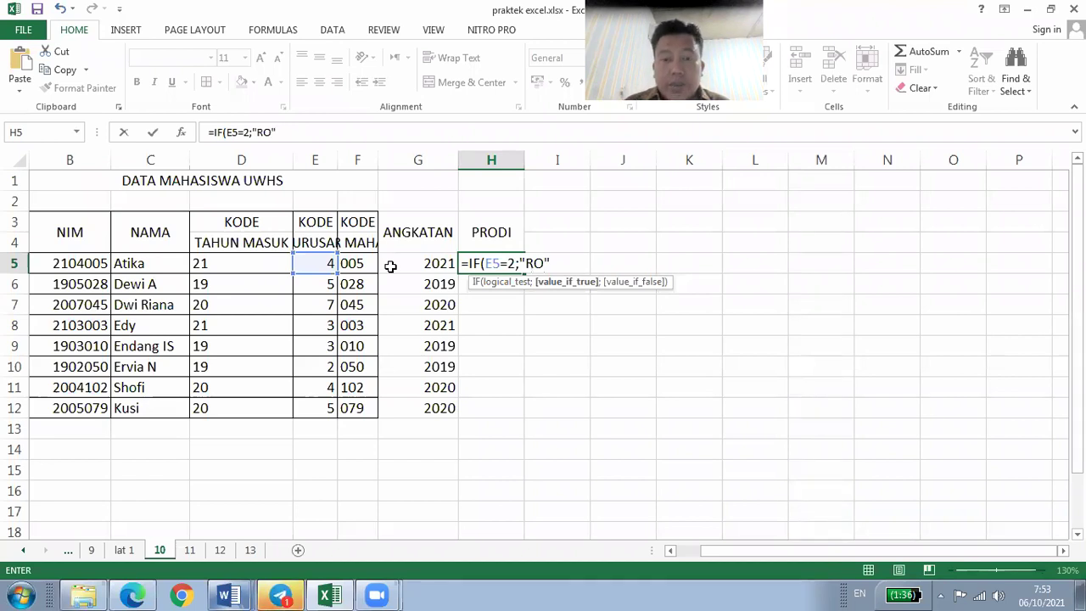
key("ctrl+Return")
key("shift+Left")
key("shift+Left")
key("shift+Left")
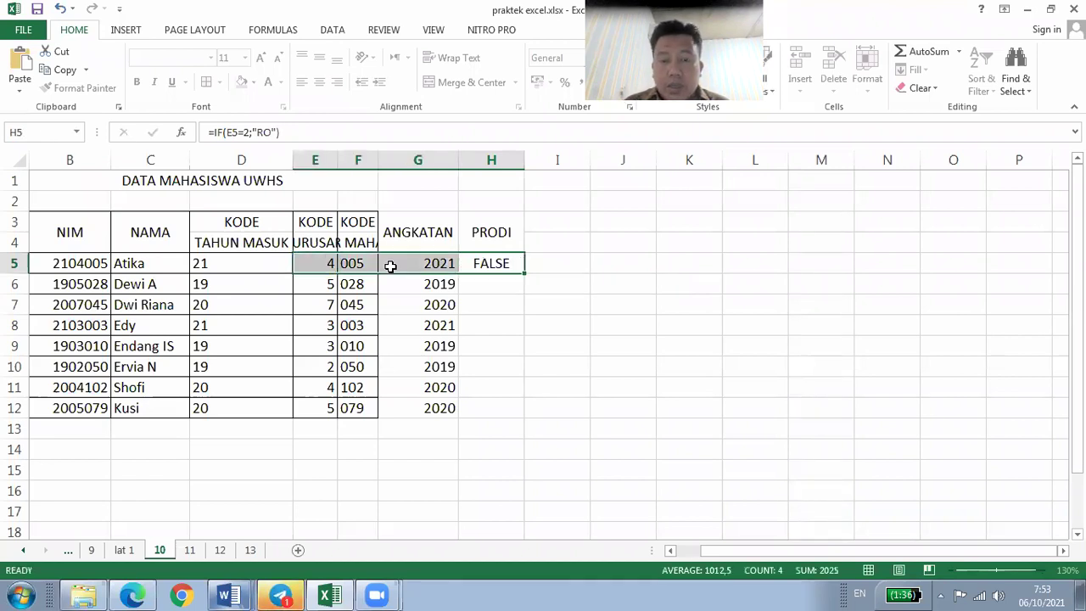
key("Right")
key("Left")
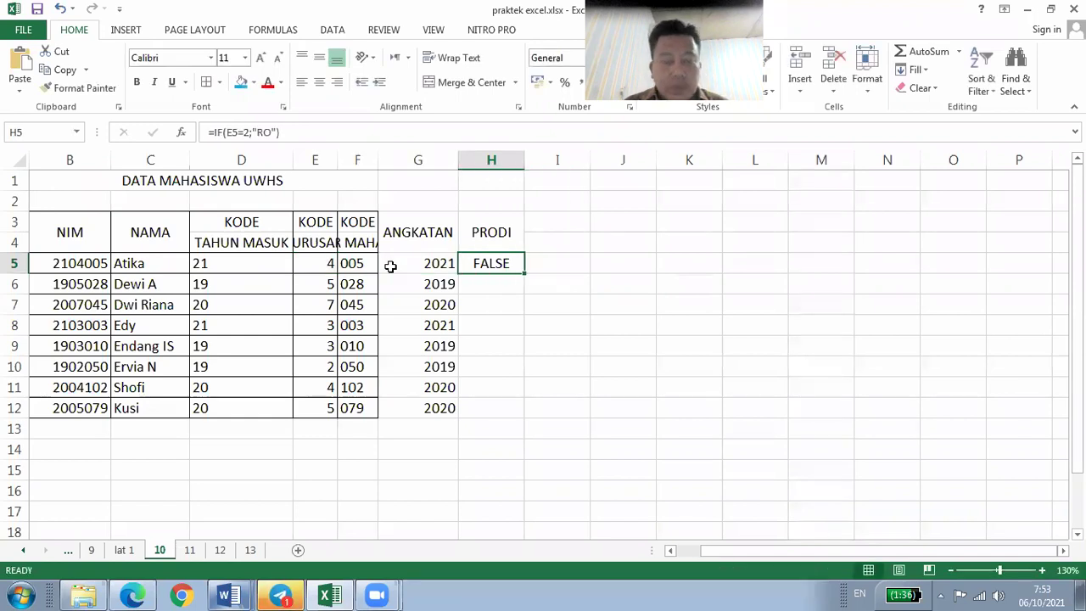
- Copy the IF(E5=2;"RO") part of the PRODI formula in H5, without the equals sign
key("F2")
key("shift+Left")
key("shift+Left")
key("shift+Left")
key("shift+Left")
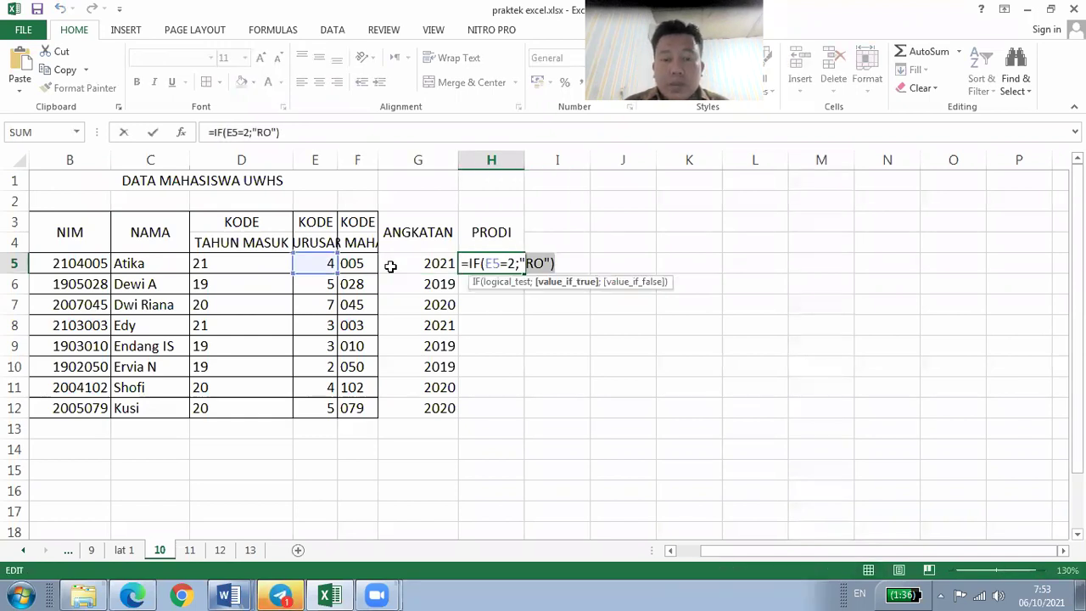
key("shift+Left")
key("shift+Left")
key("shift+Left")
key("shift+Left")
key("shift+Left")
key("shift+Left")
key("shift+Left")
key("shift+Left")
key("shift+Left")
key("ctrl+c")
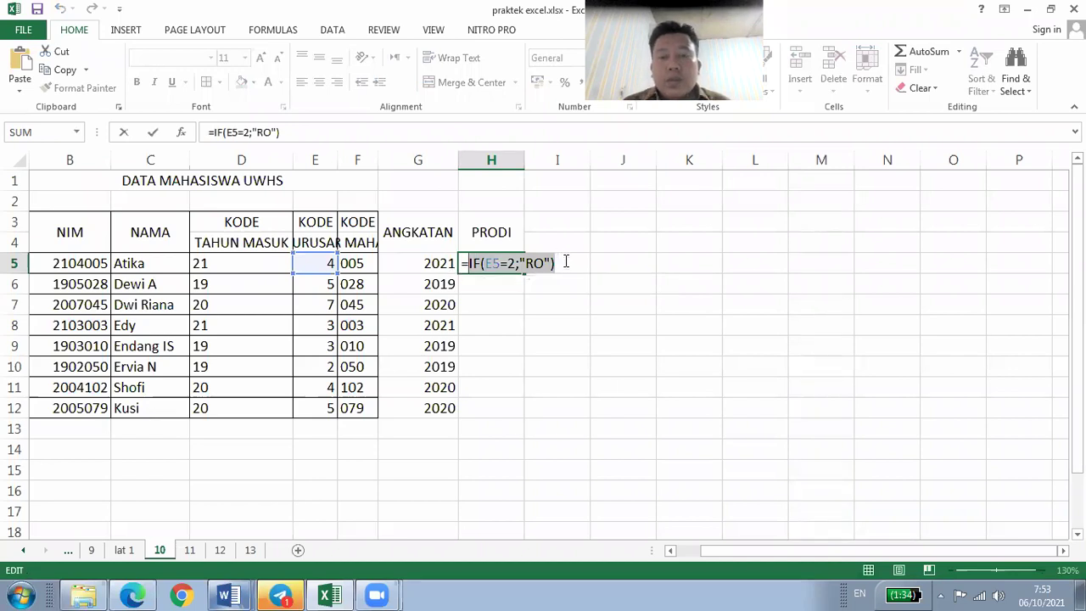
- Nest a second IF as the false result in H5, testing E5=3 and returning "FIS"
key("Right")
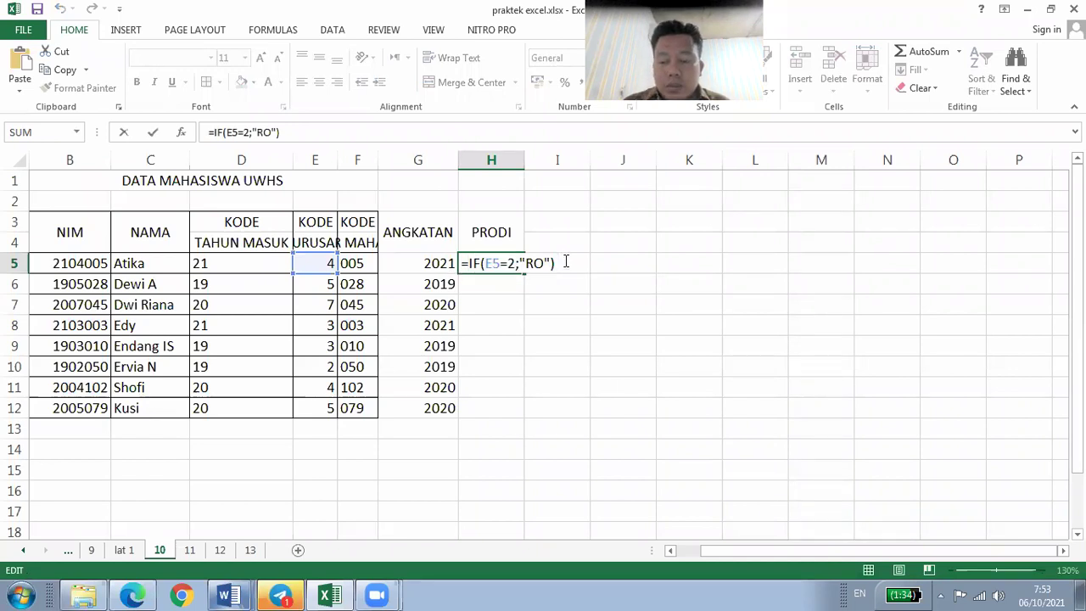
key("BackSpace")
type(";")
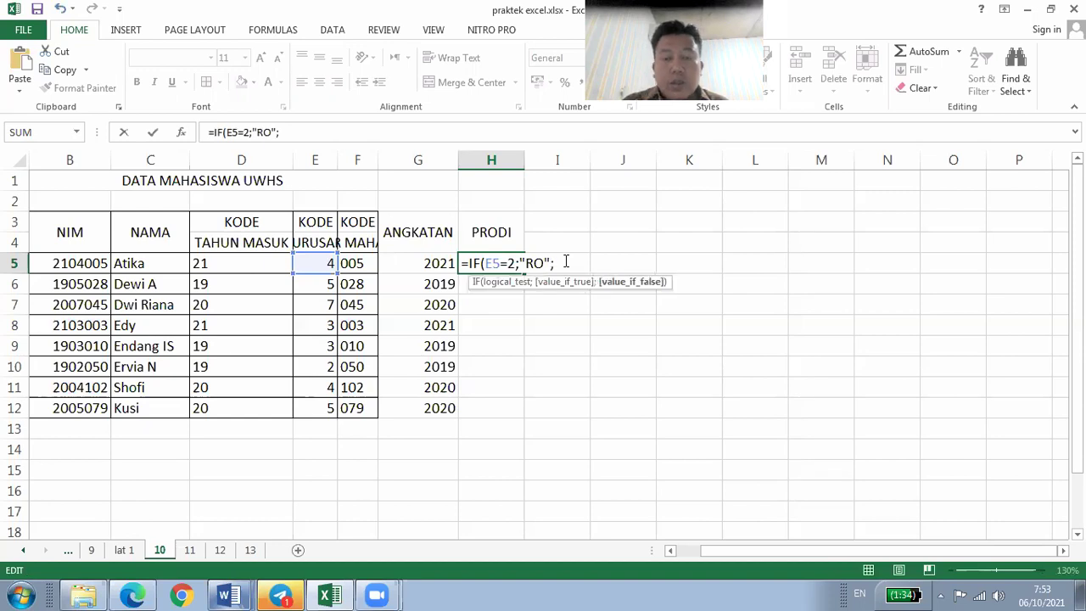
key("ctrl+v")
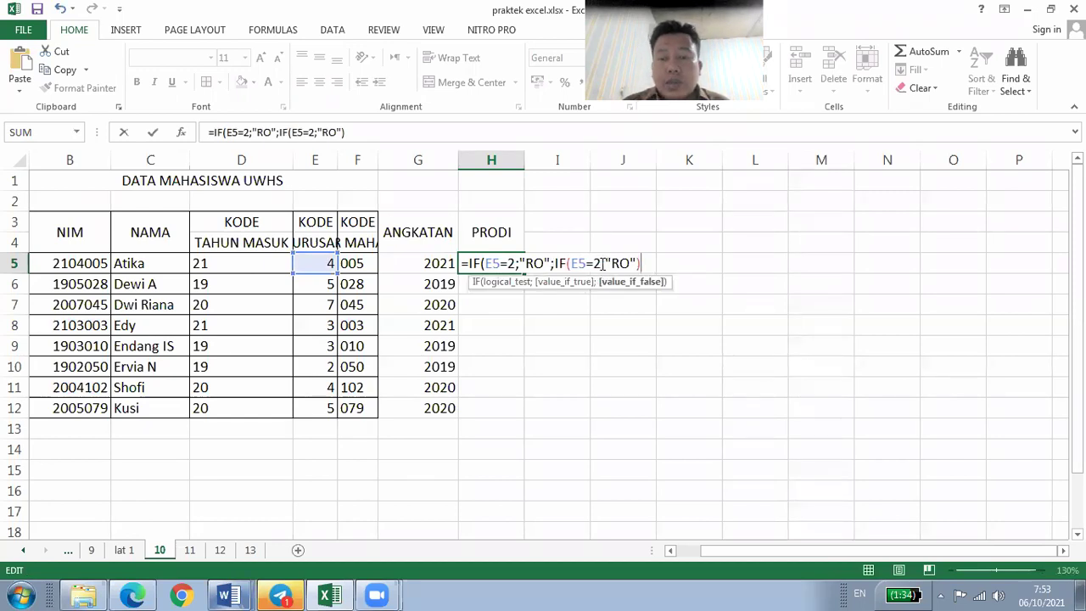
left_click(602, 264)
key("BackSpace")
type("3")
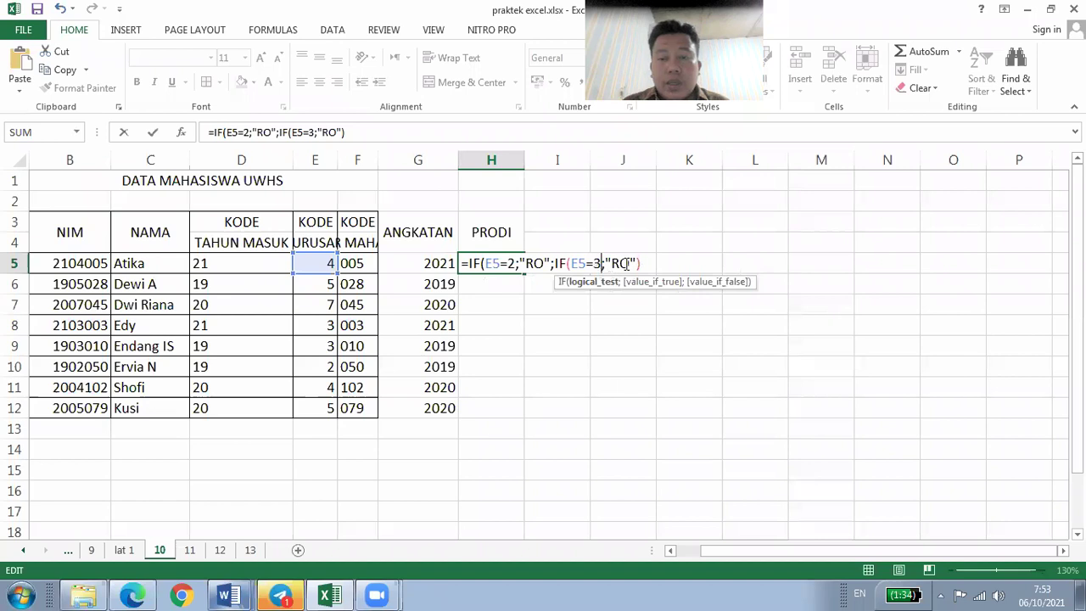
left_click(628, 264)
key("BackSpace")
key("BackSpace")
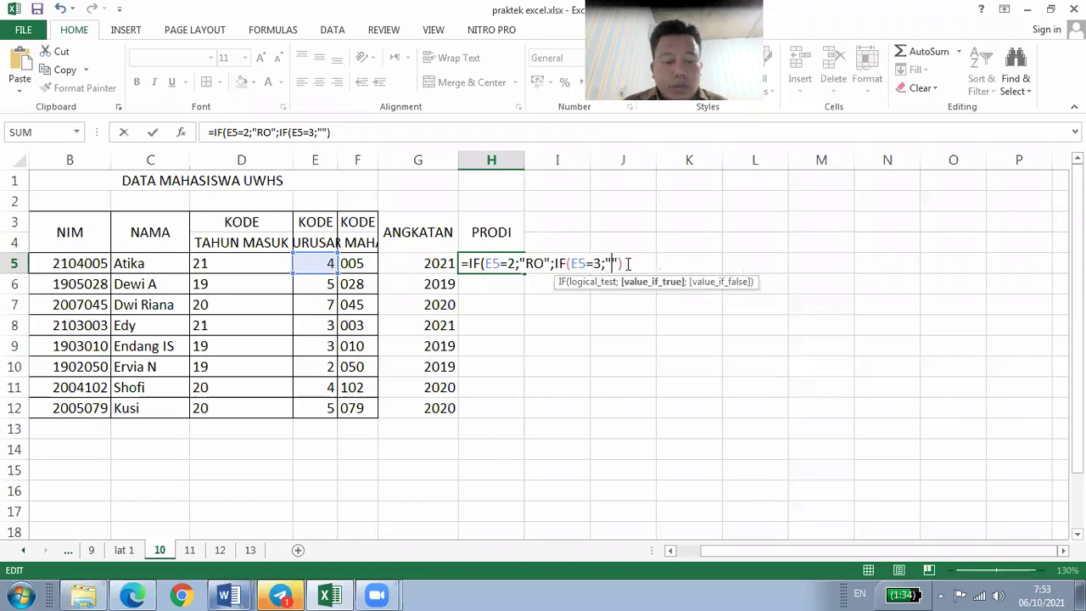
type("FIS")
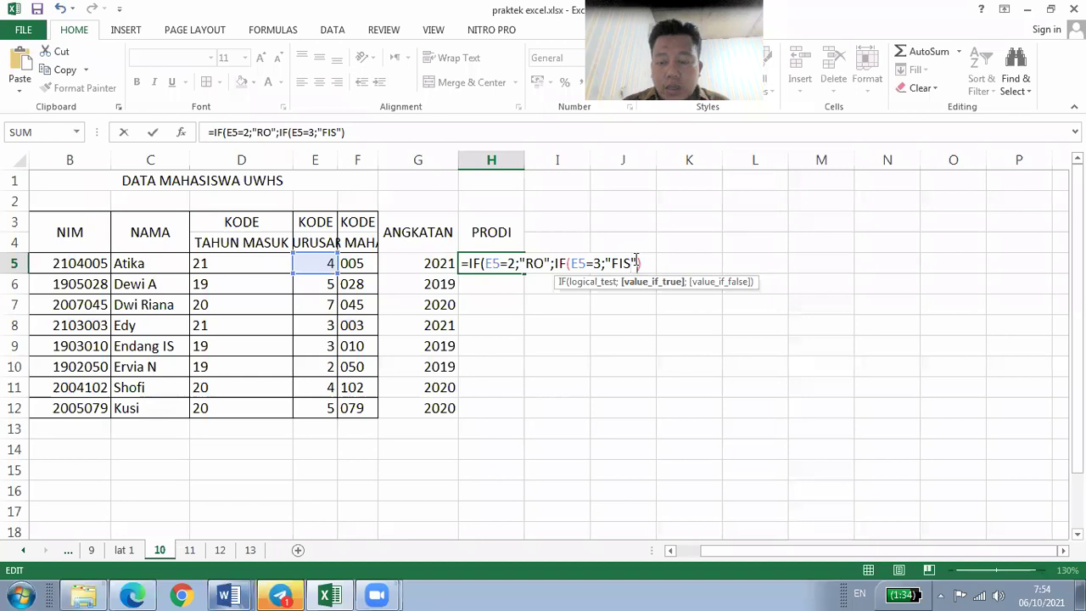
- Nest a third IF in the H5 formula, testing E5=4 and returning "ELEKTROMEDIK"
type(";IF(E5=2;\"RO\")")
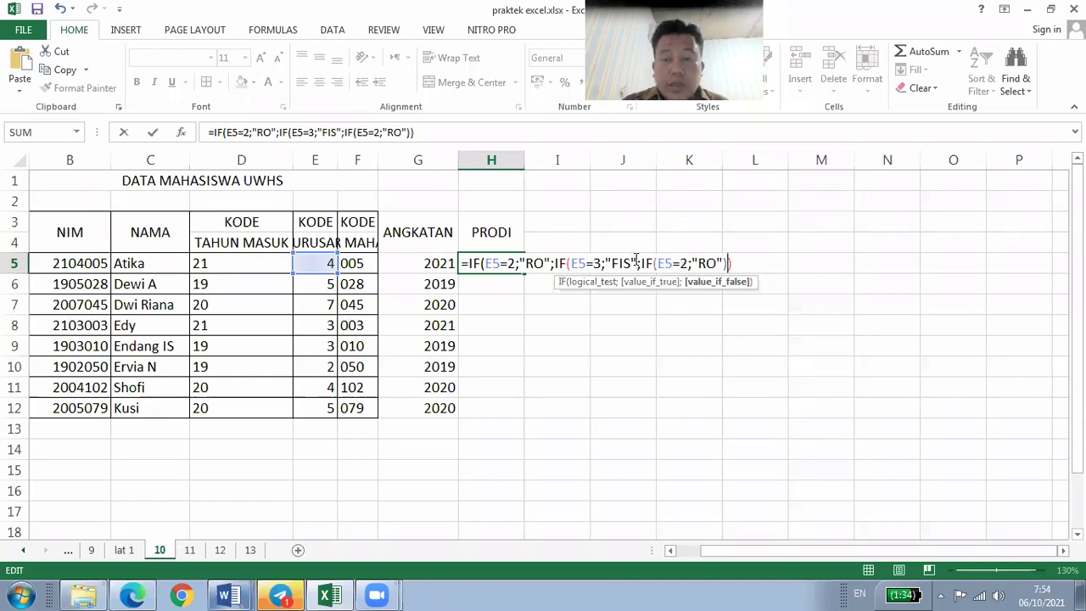
left_click(687, 263)
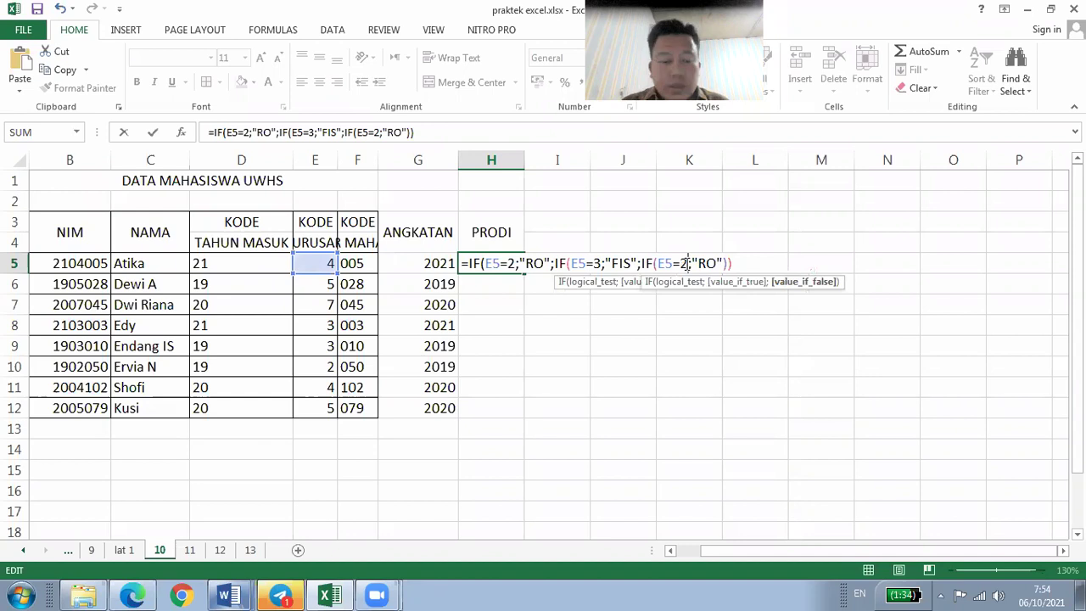
key("BackSpace")
type("4")
left_click(716, 263)
key("BackSpace")
key("BackSpace")
type("E")
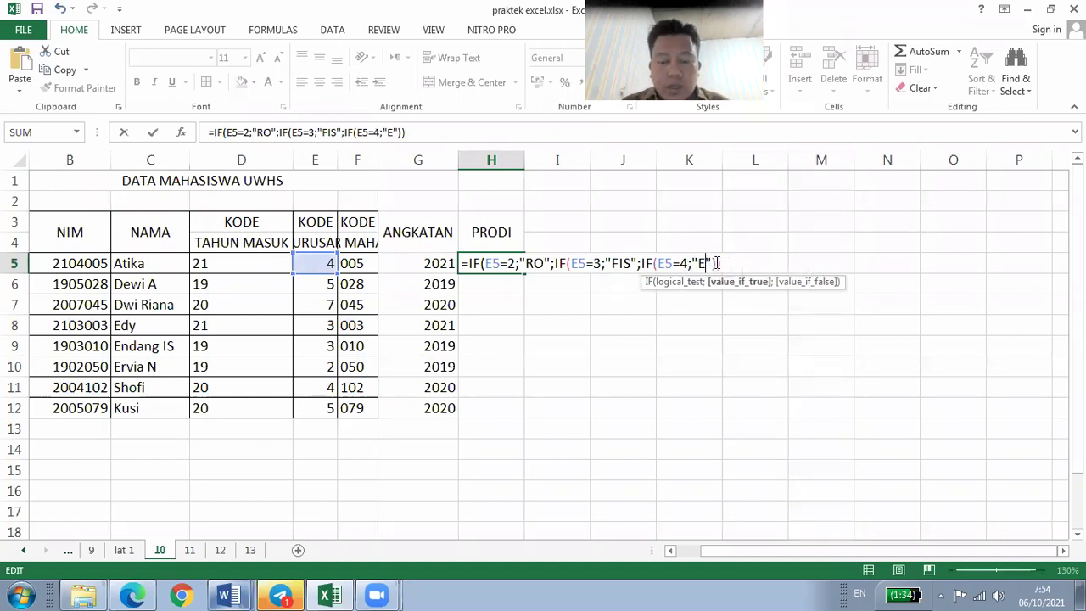
type("LEKTROMEDIK")
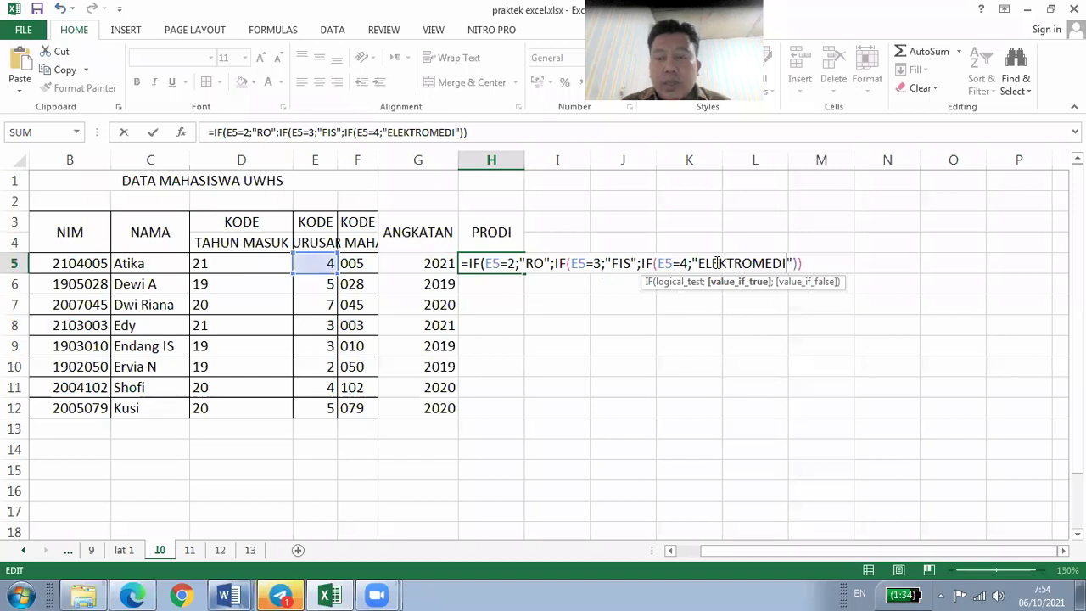
type("\"")
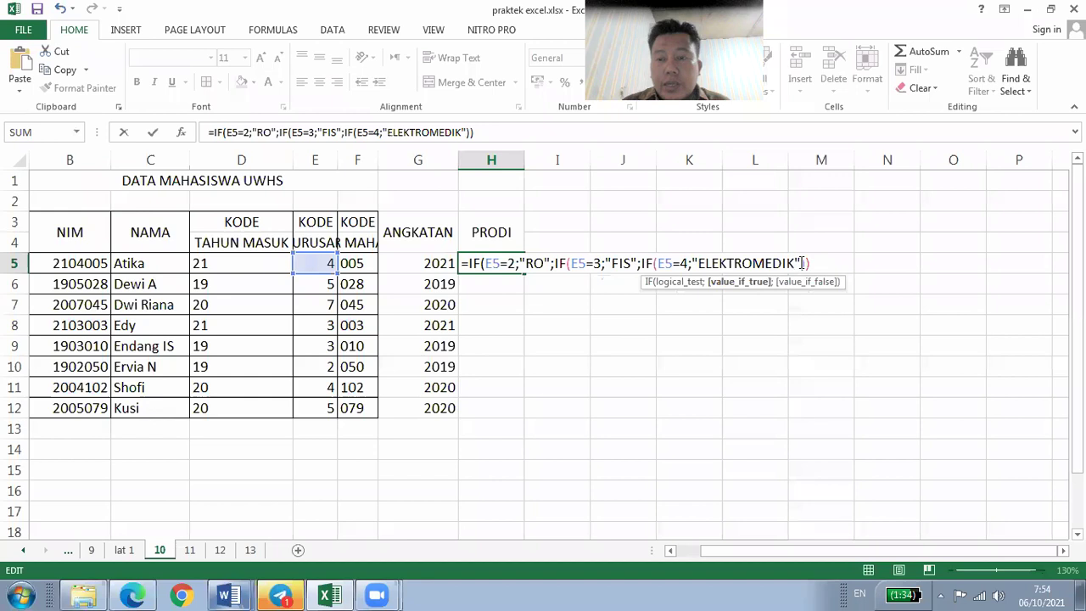
- Nest a fourth IF in the H5 formula that returns "D3 PER" for E5=5 and "S1 PER" for any other code
type(";IF(E5=2;\"RO\")")
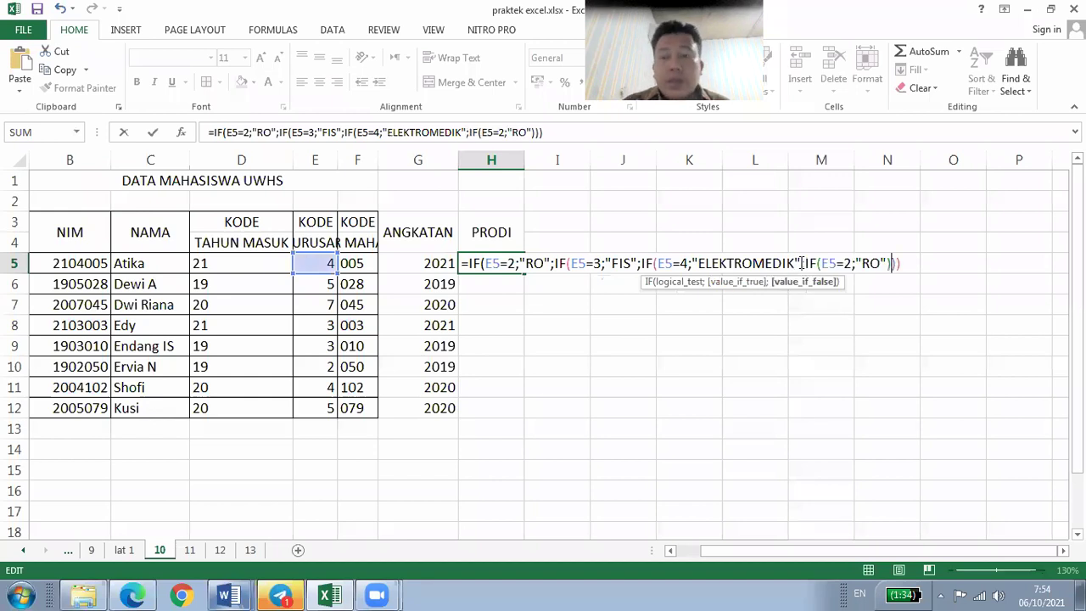
left_click(847, 264)
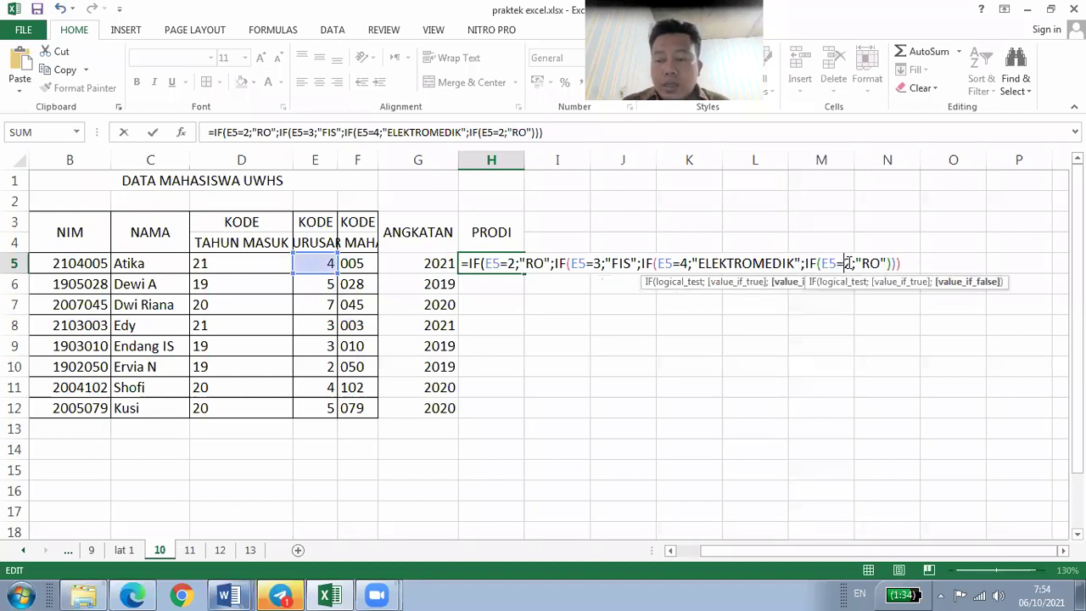
key("Delete")
type("5")
left_click(879, 264)
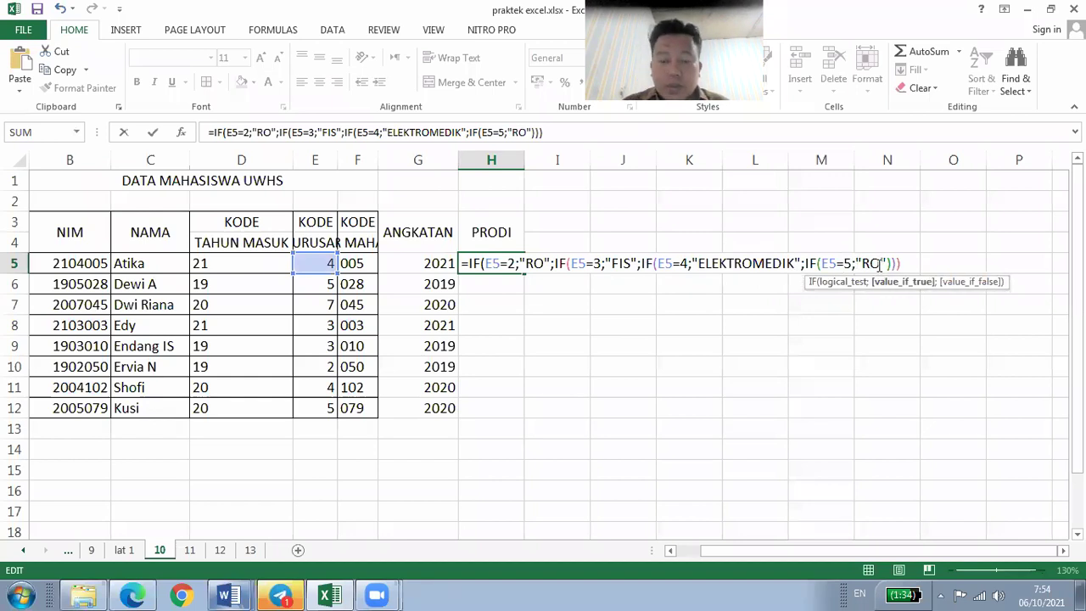
key("BackSpace")
key("BackSpace")
type("D3 ")
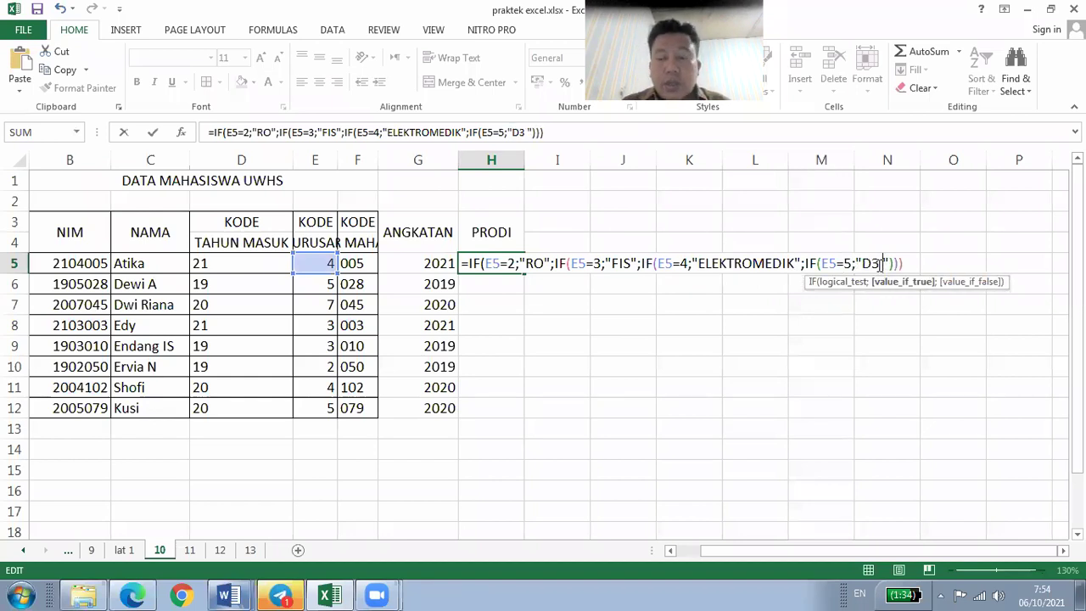
type("PER\"")
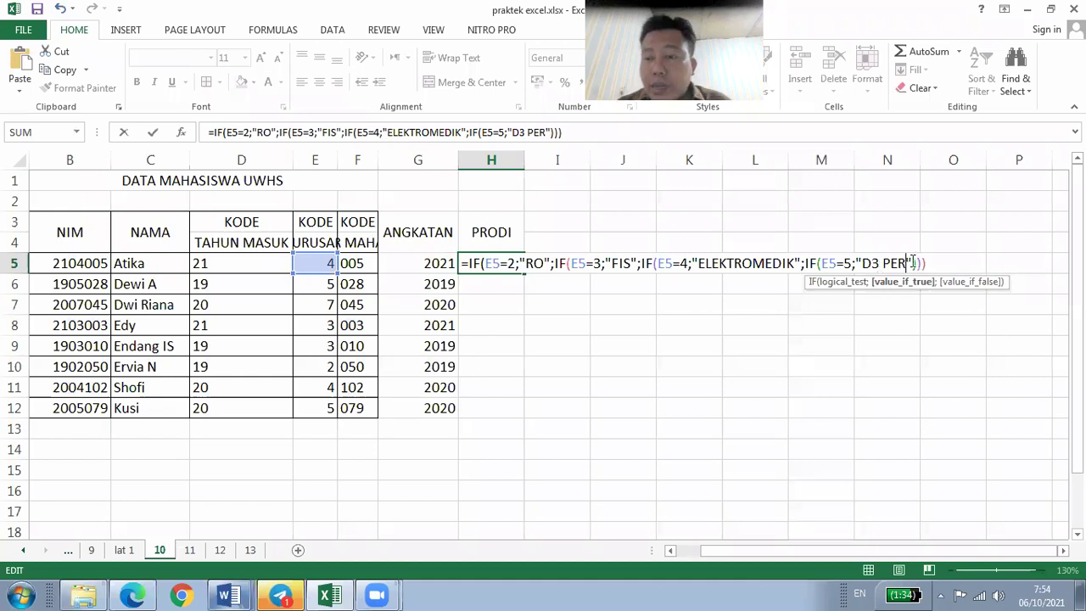
type(";\"S1 ")
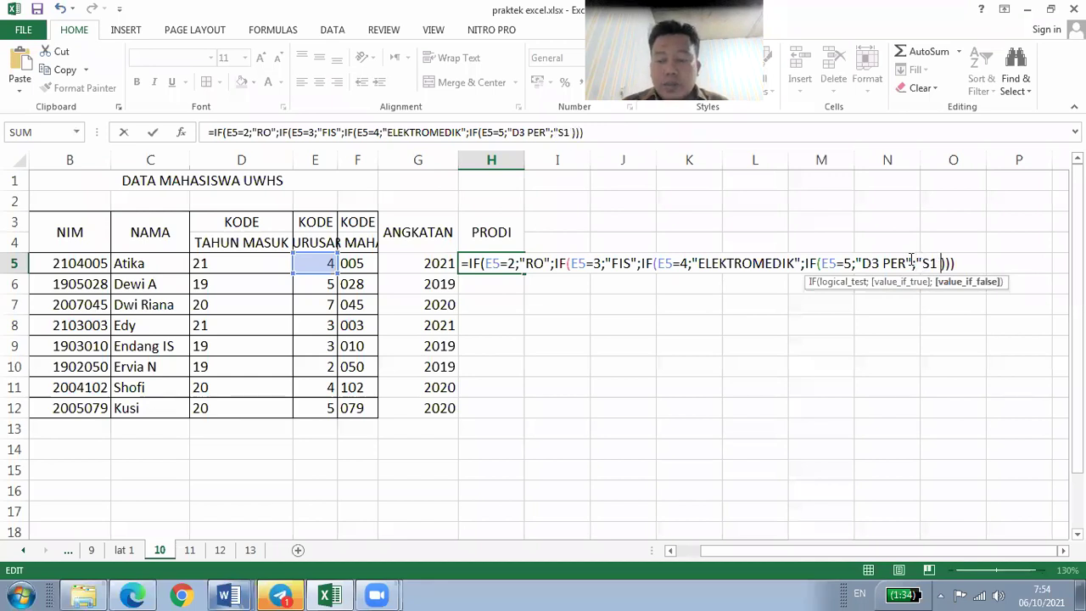
type("PER\"")
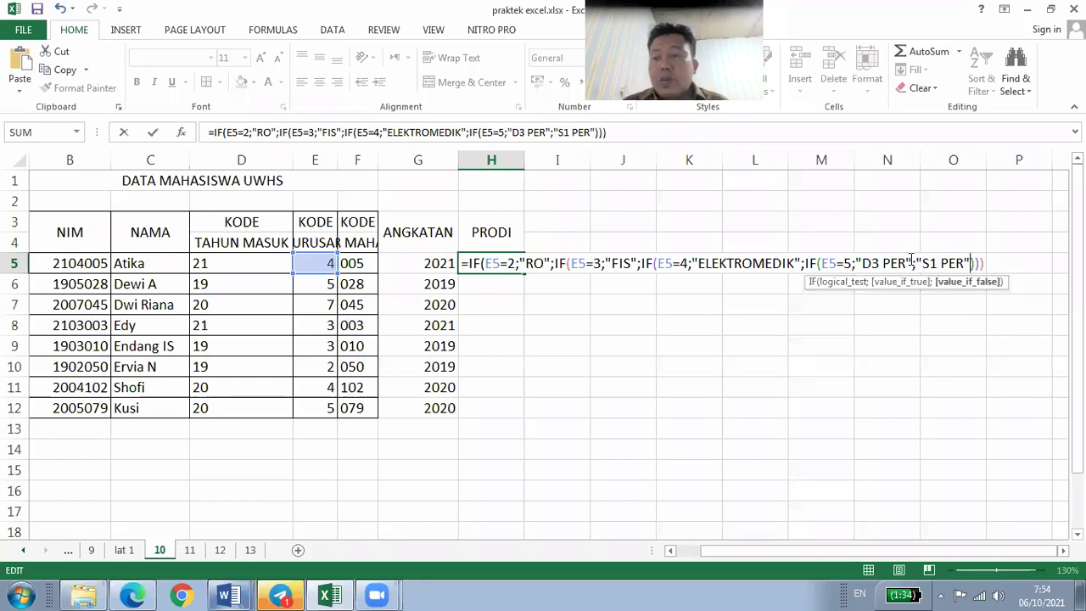
- Enter the PRODI formula with the proposed parenthesis correction and fill it from H5 down to H12
key("Return")
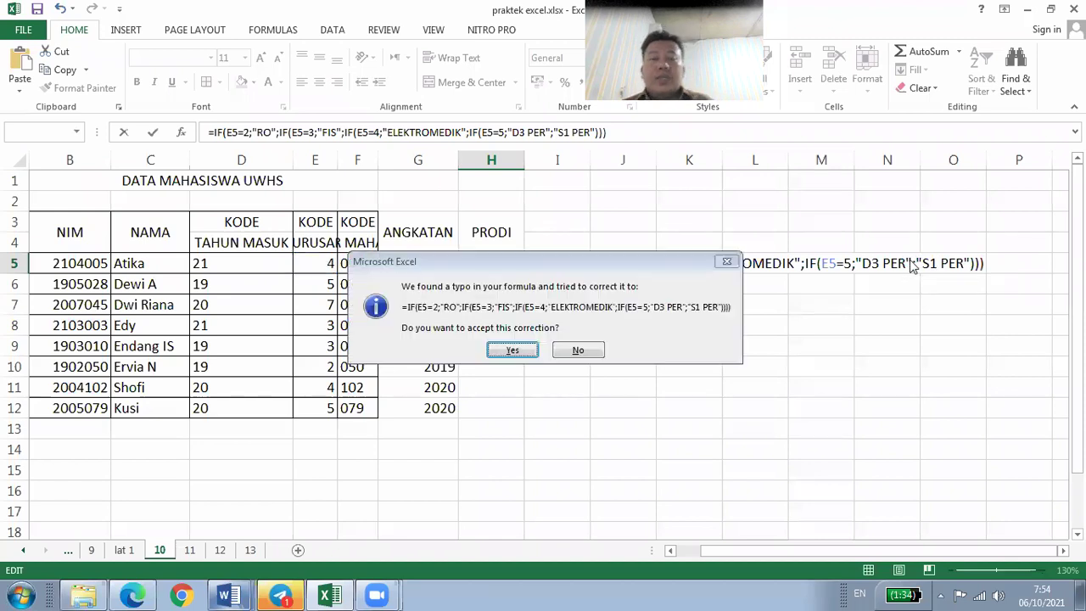
key("Return")
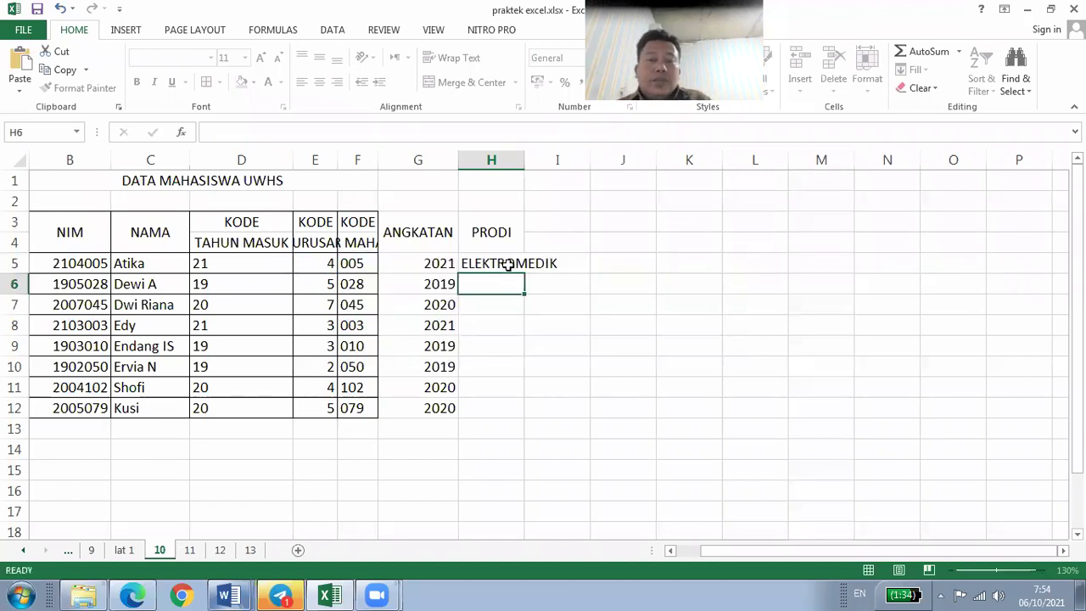
left_click(507, 265)
left_click_drag(524, 274, 515, 412)
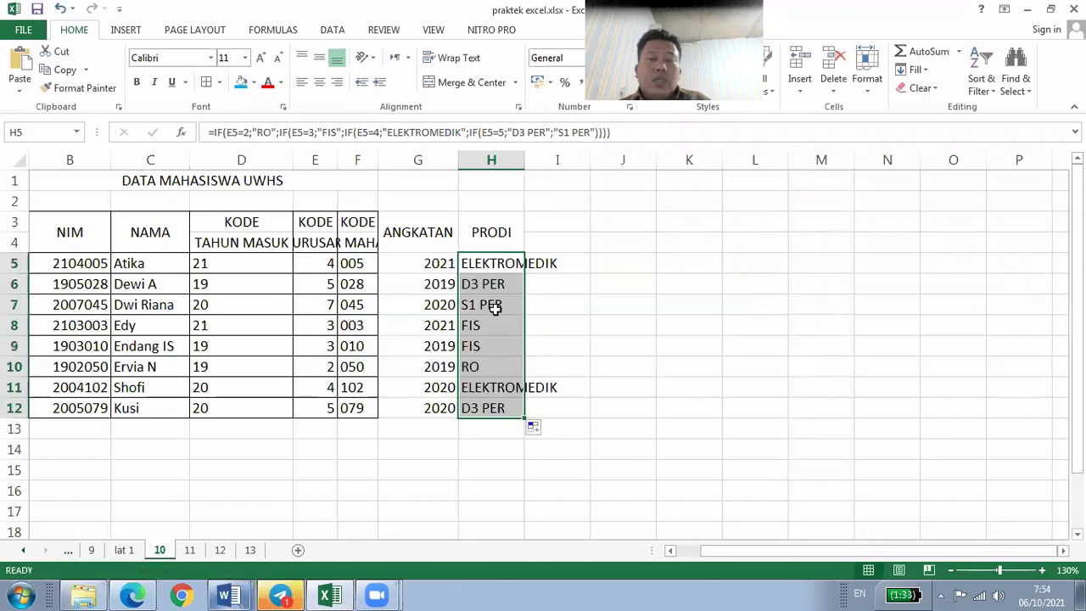
- Review the VALUE function around MID in E5 and the nested IF formula in H5, leaving both formulas as they are
left_click(316, 259)
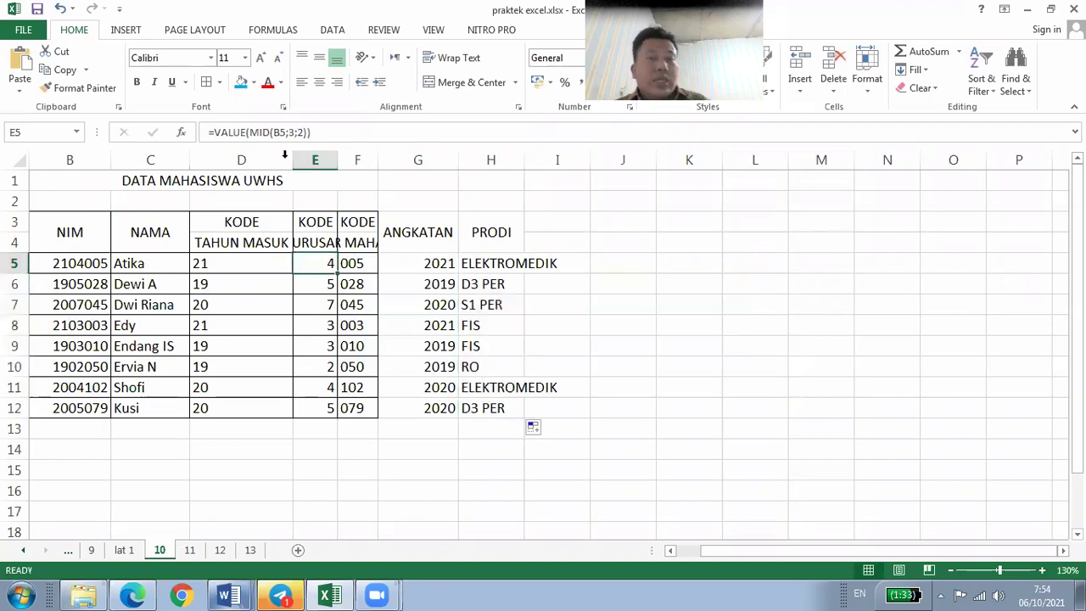
left_click(214, 132)
double_click(246, 132)
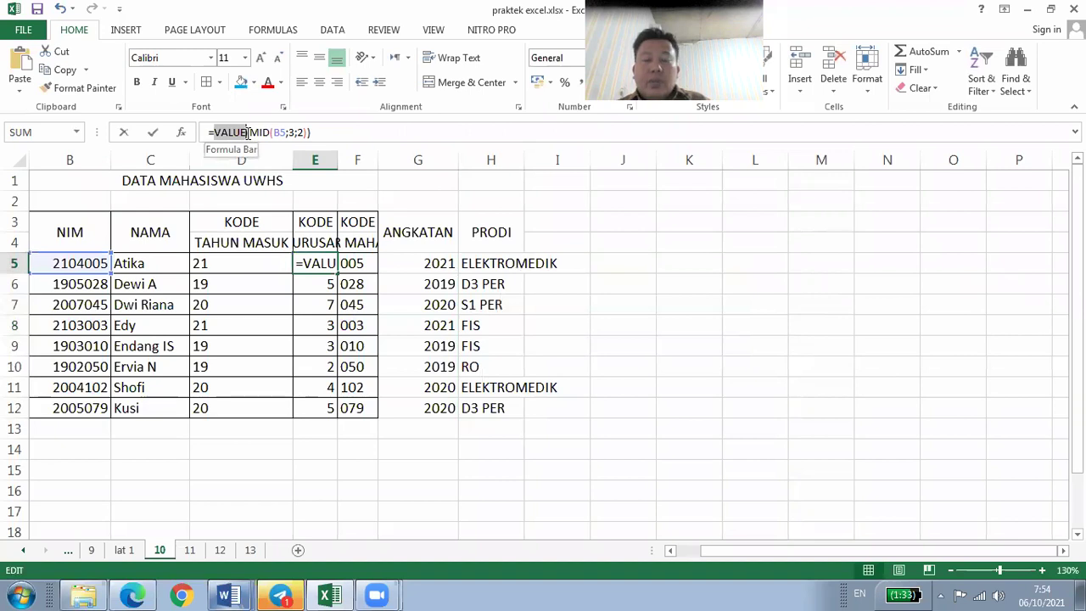
key("Return")
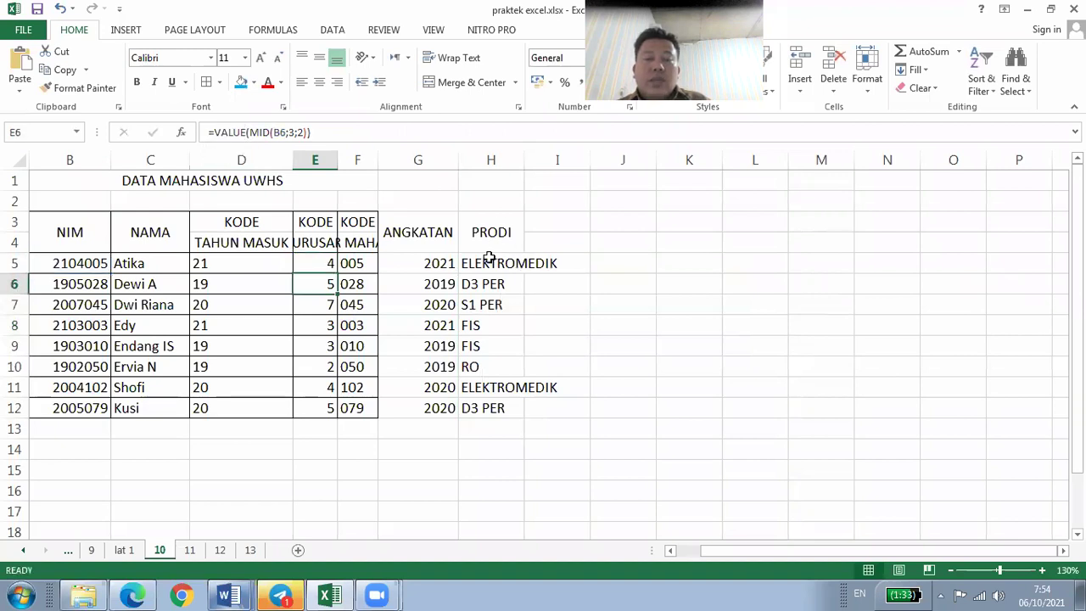
left_click(490, 259)
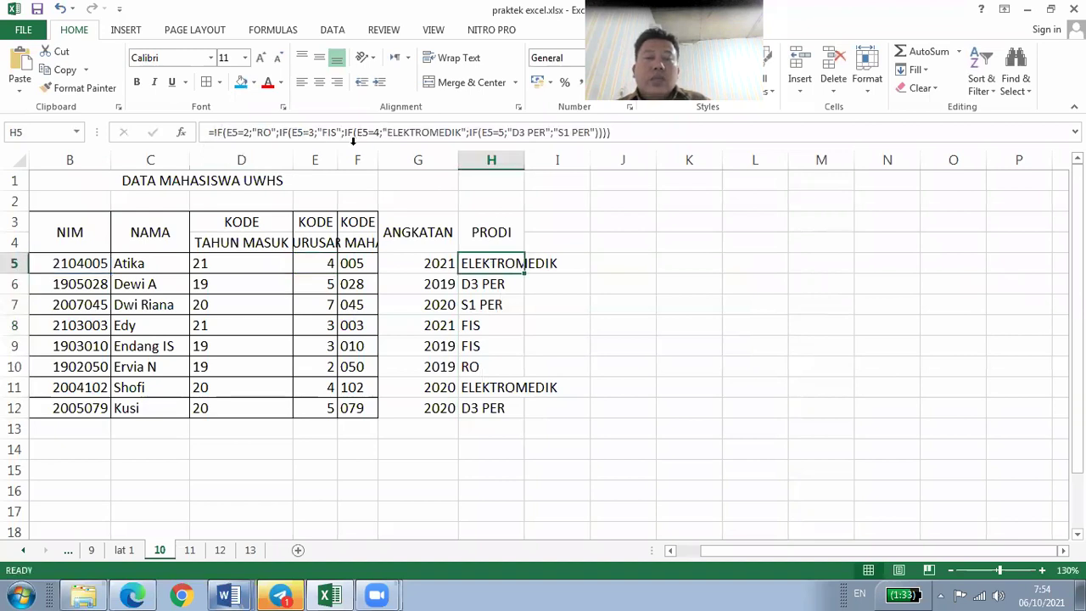
left_click(245, 133)
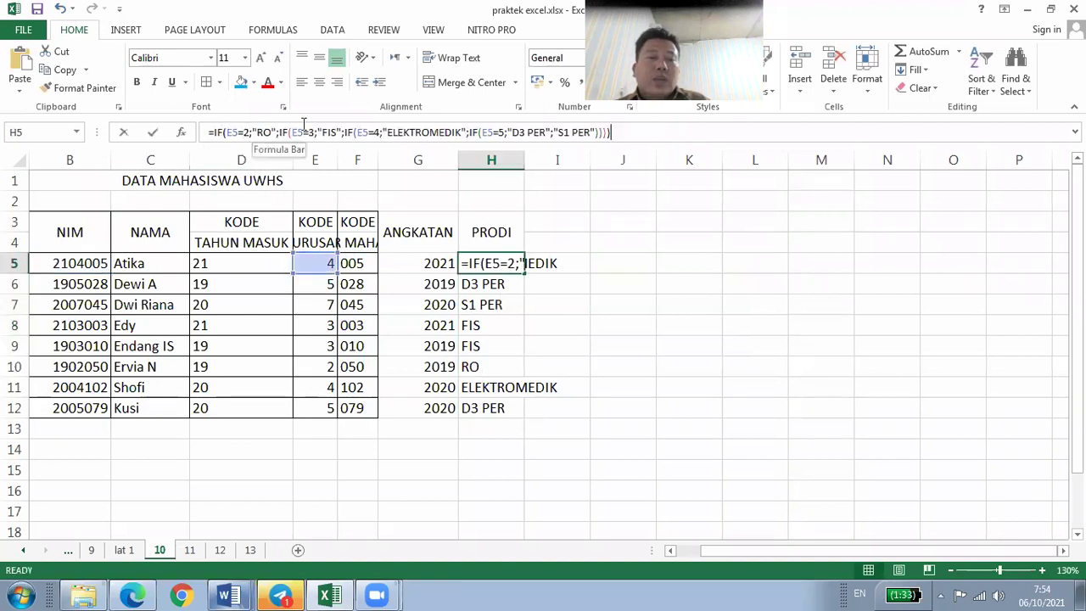
left_click(379, 132)
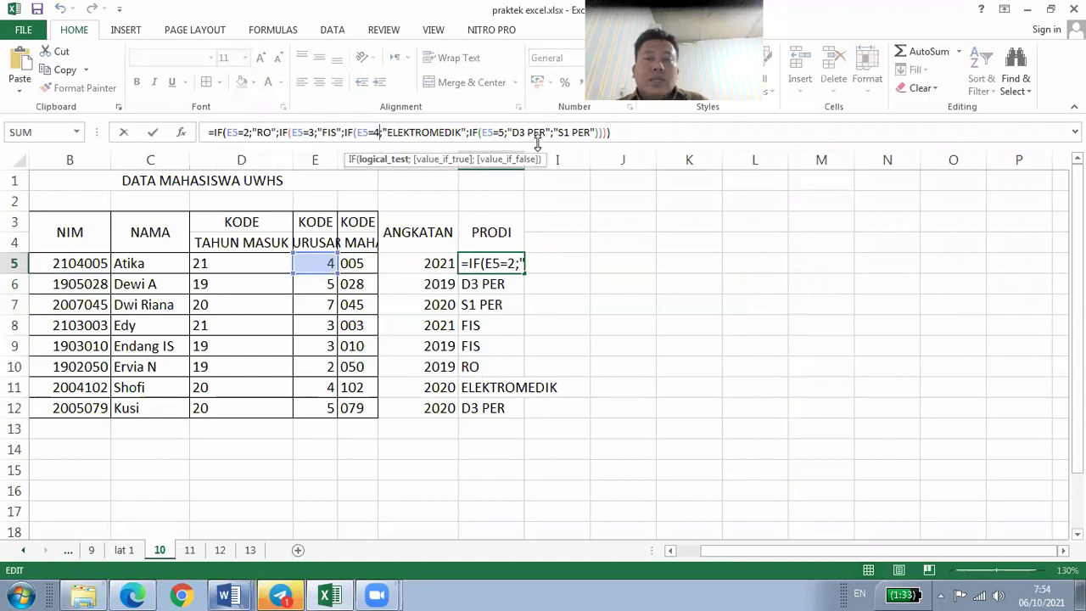
key("ctrl+Return")
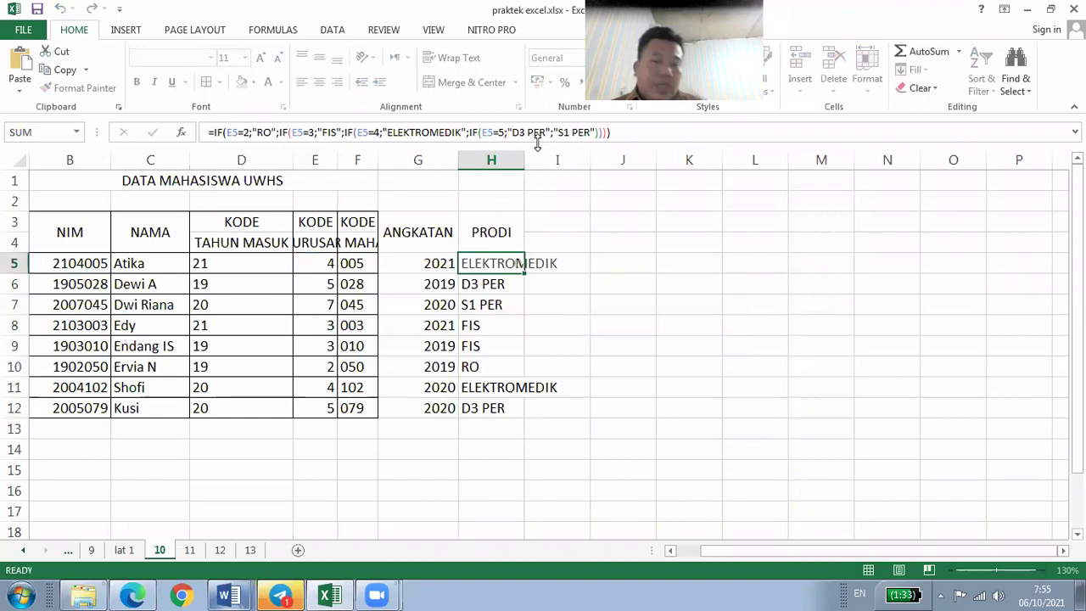
key("Down")
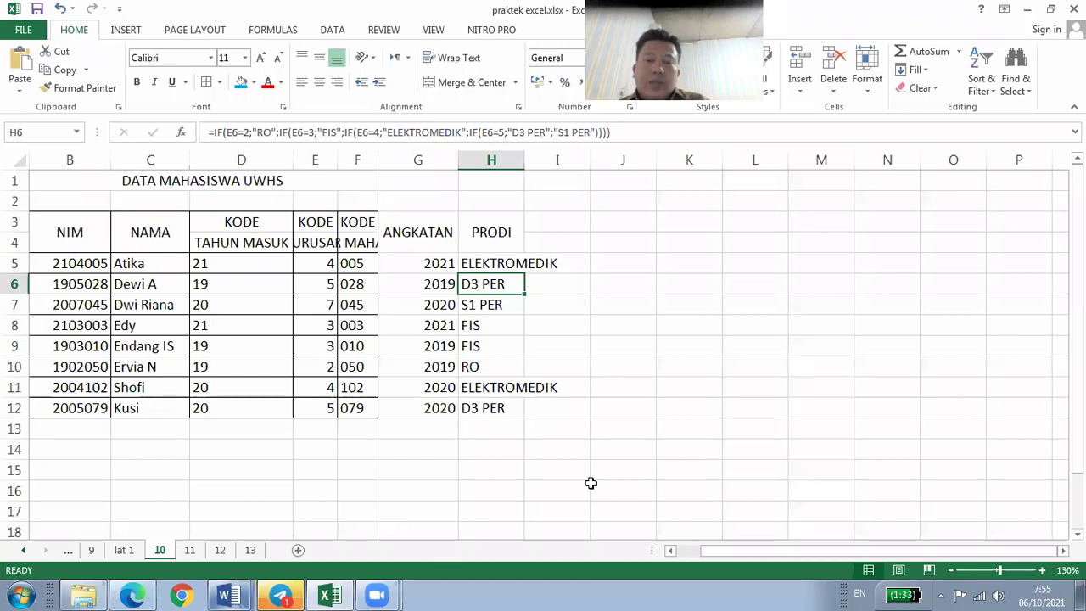
left_click(573, 300)
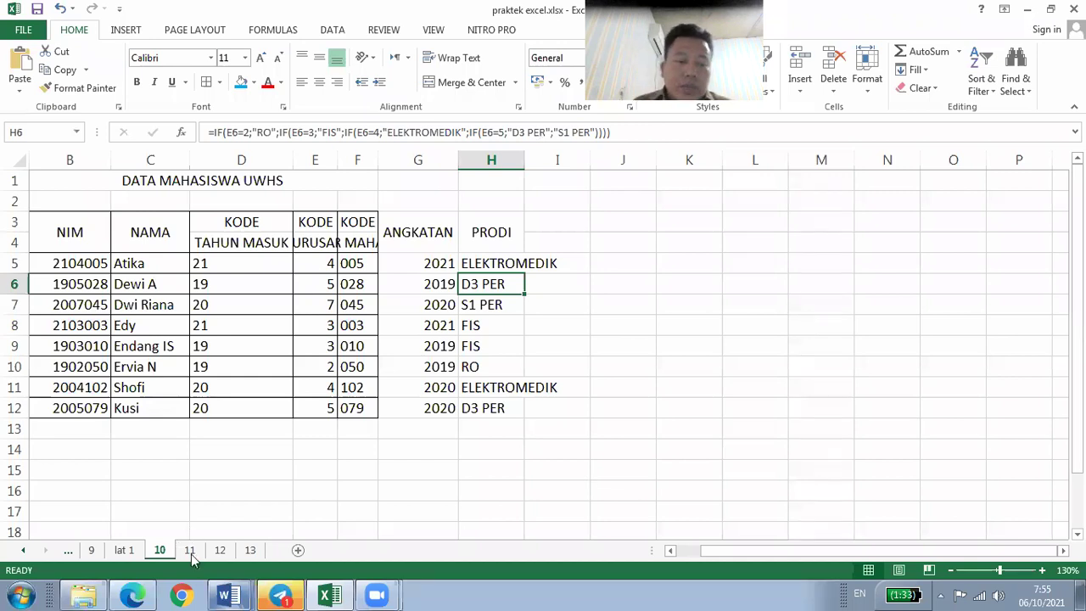
- Switch to sheet 11 with the DAFTAR GAJI table and place the workbook side by side with the Word practice document
left_click(191, 555)
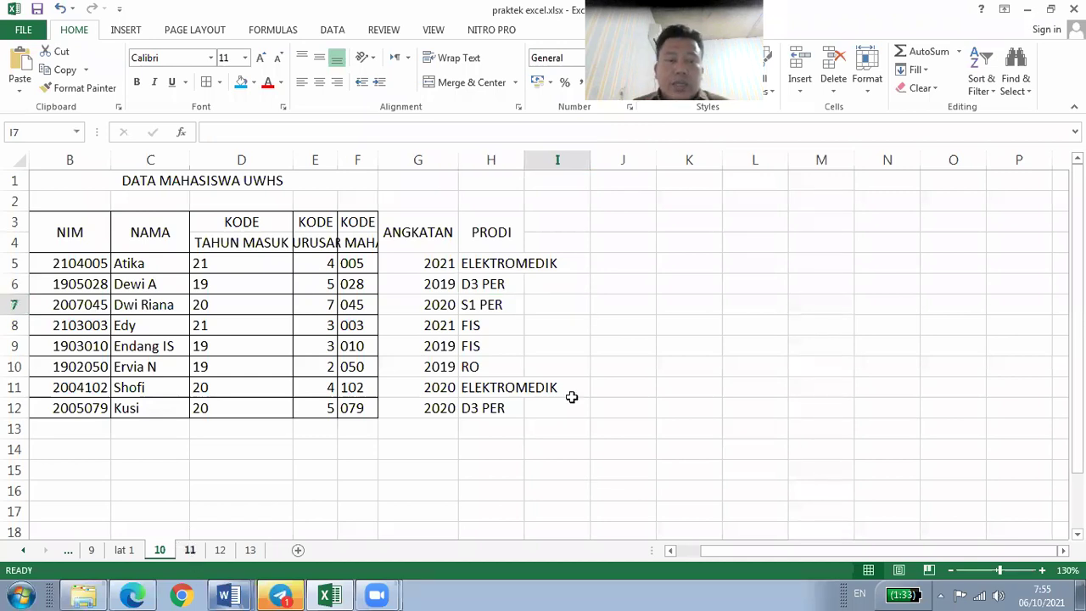
left_click(573, 397)
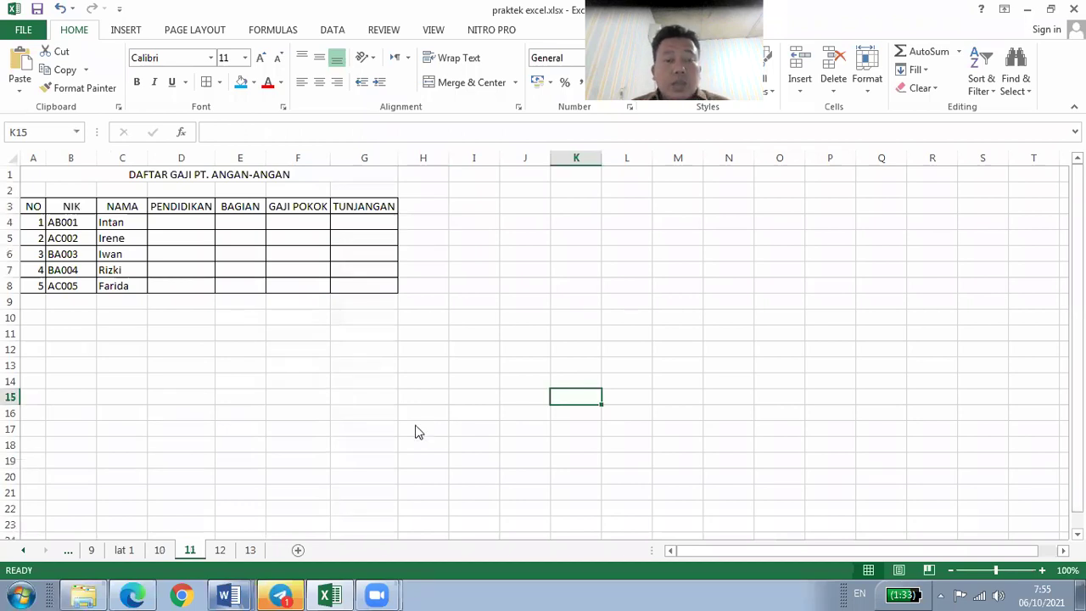
key("super+Right")
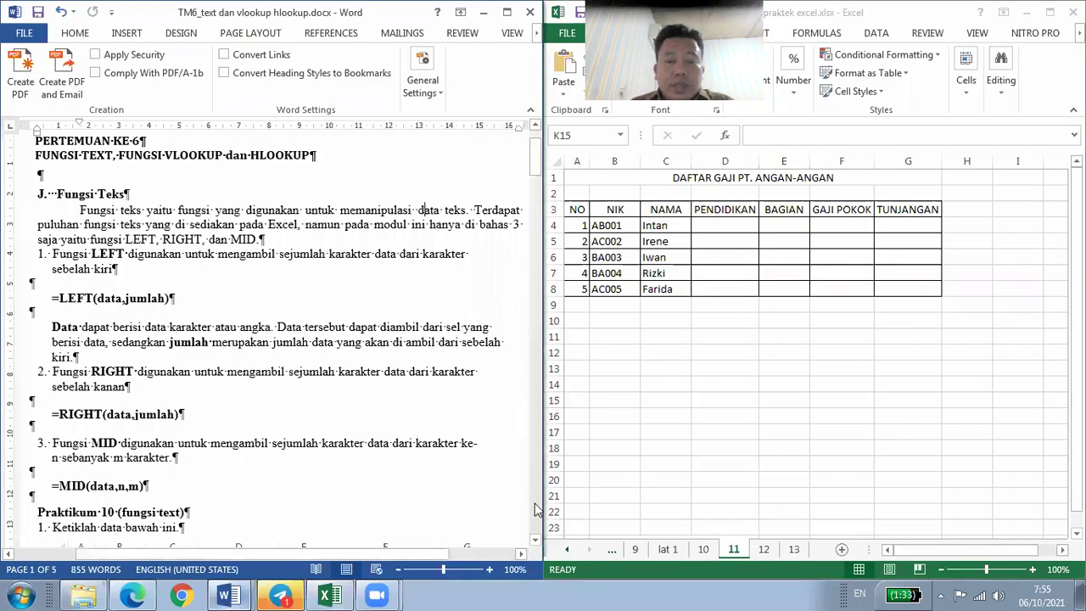
- Examine the Praktikum 11 section of the Word document for the NIK code definitions and the Pendidikan and Bagian formula rules
left_click(536, 543)
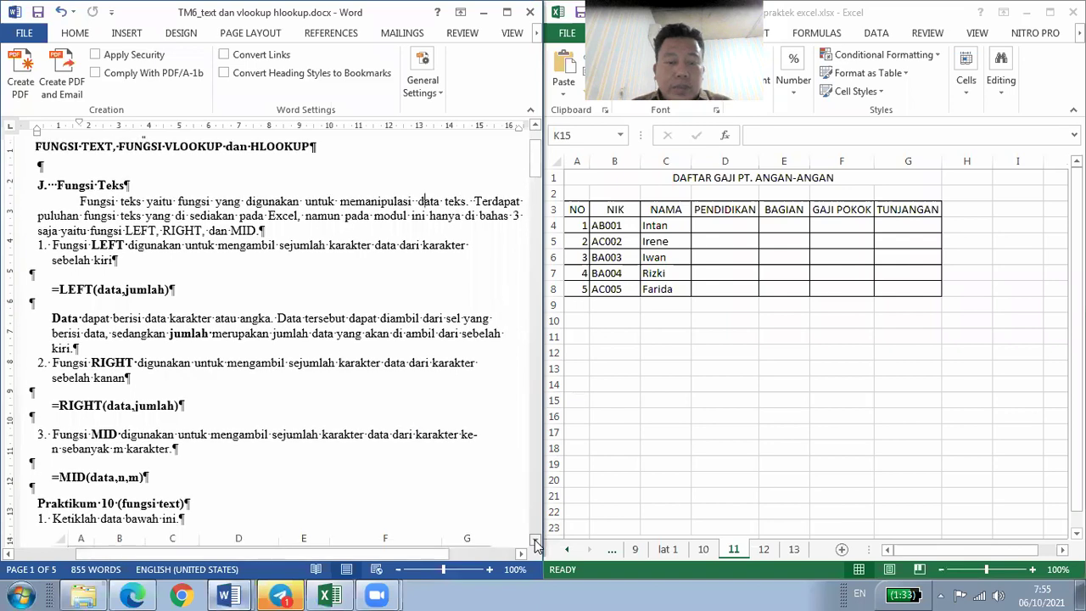
left_click(536, 543)
left_click(536, 543)
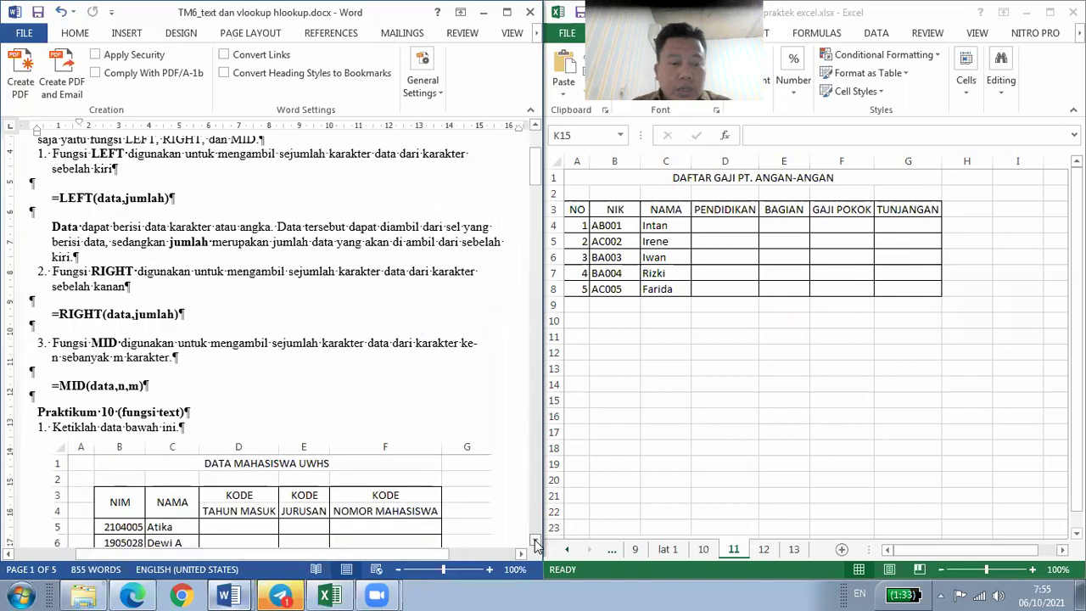
left_click(536, 542)
left_click(536, 543)
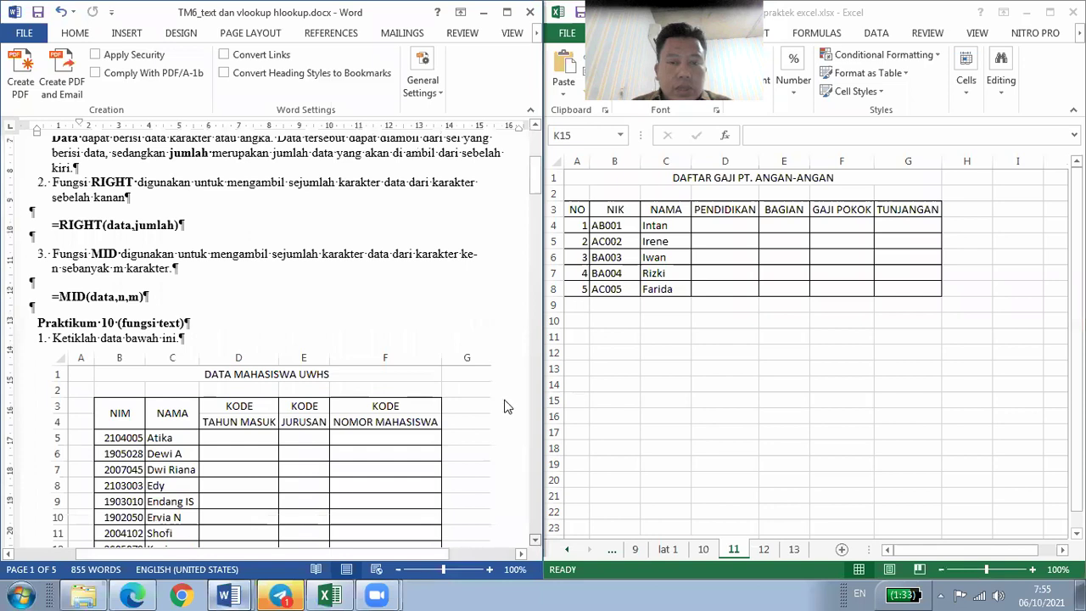
scroll(525, 187, "down", 2)
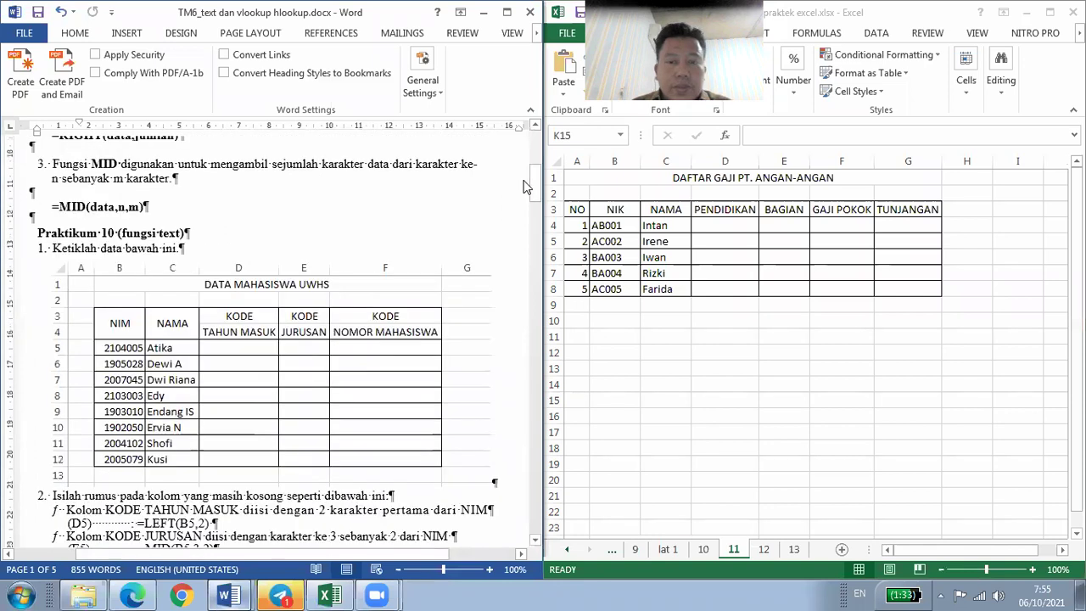
left_click(536, 243)
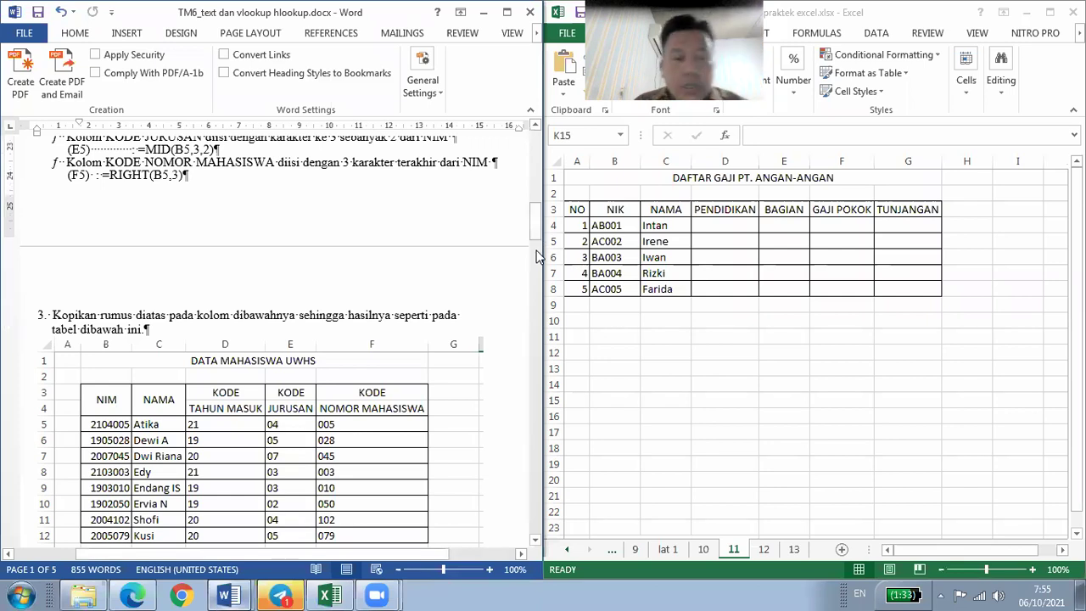
left_click(536, 256)
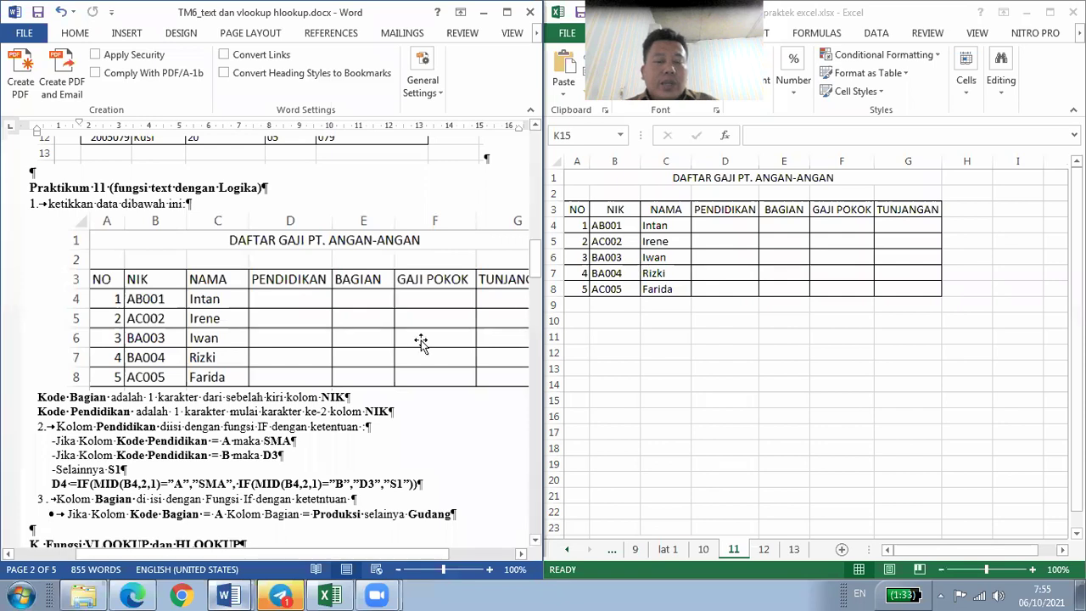
left_click(320, 458)
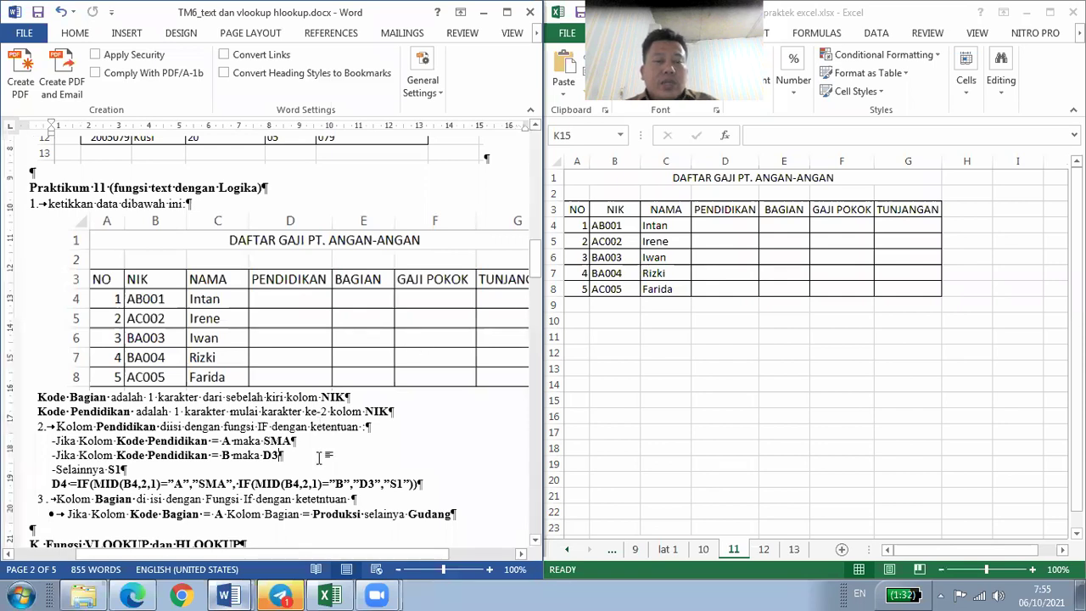
left_click(536, 540)
left_click(535, 540)
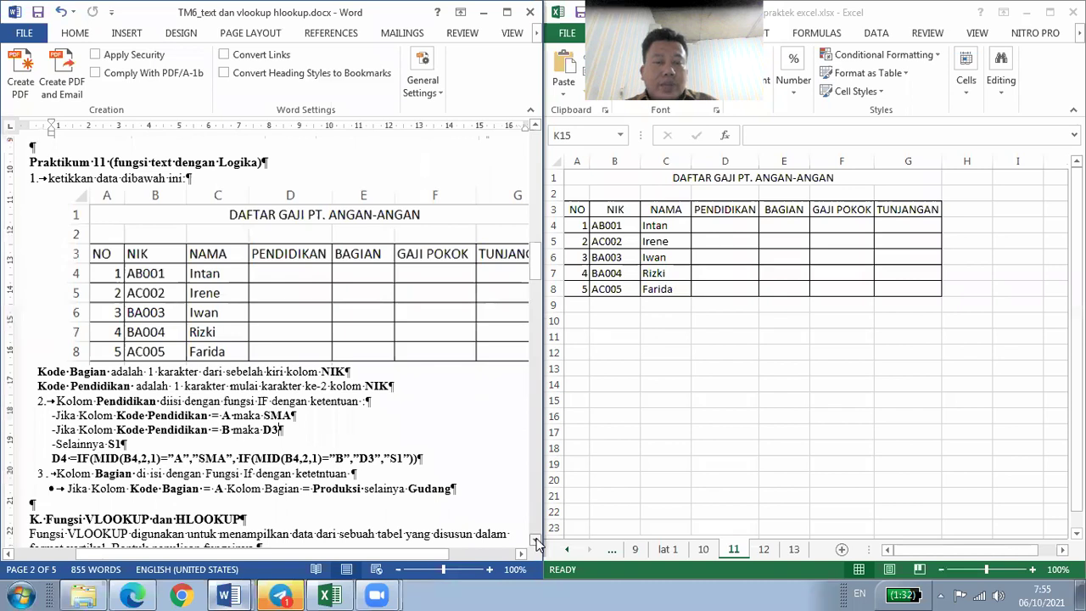
left_click(535, 540)
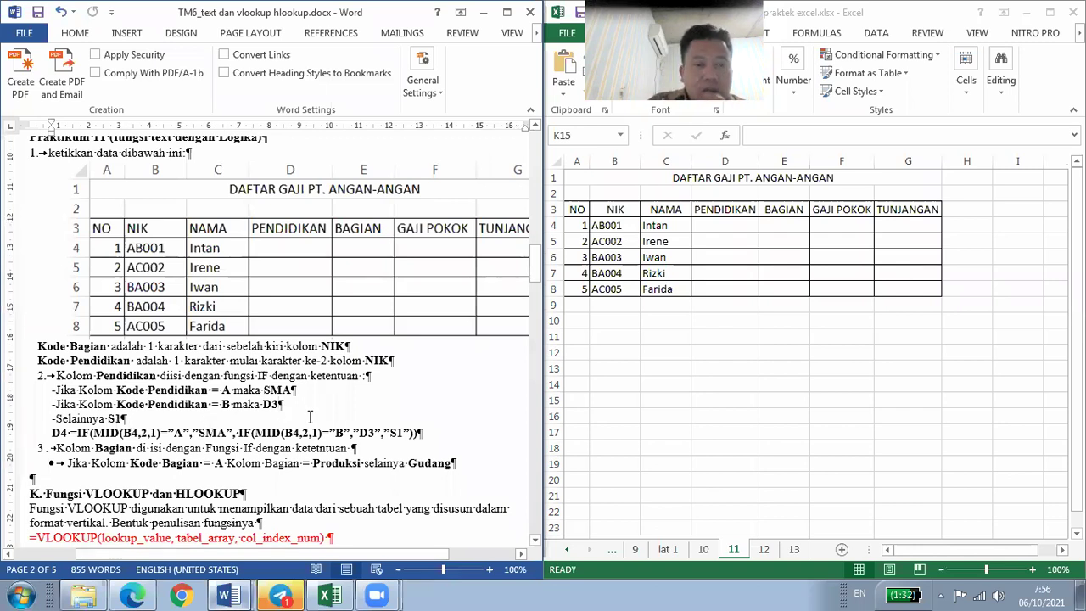
left_click(390, 432)
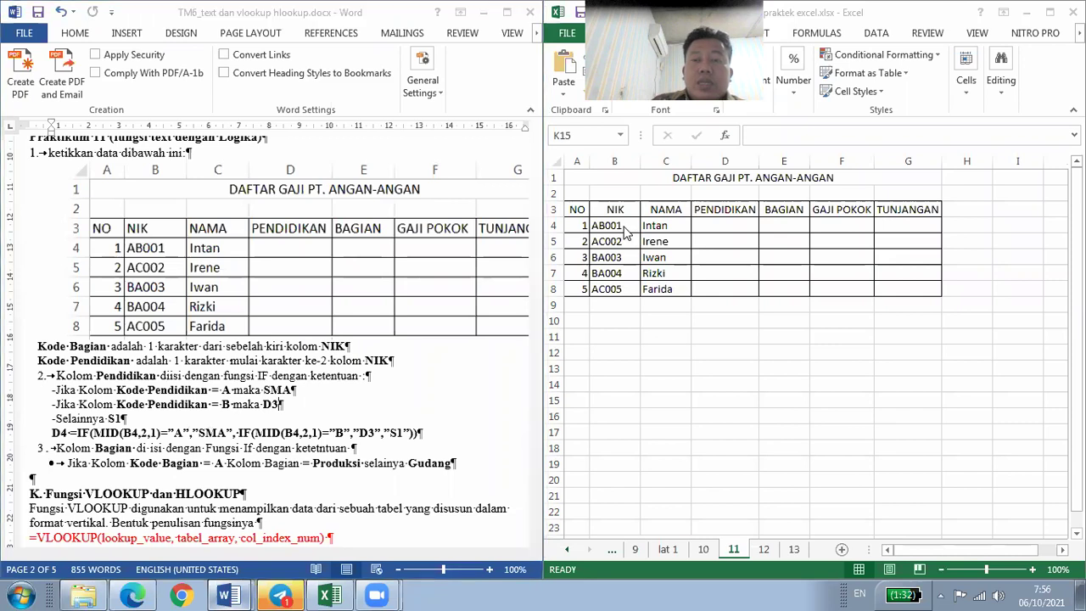
- Start an IF formula in cell D4 of the PENDIDIKAN column on sheet 11
left_click(723, 228)
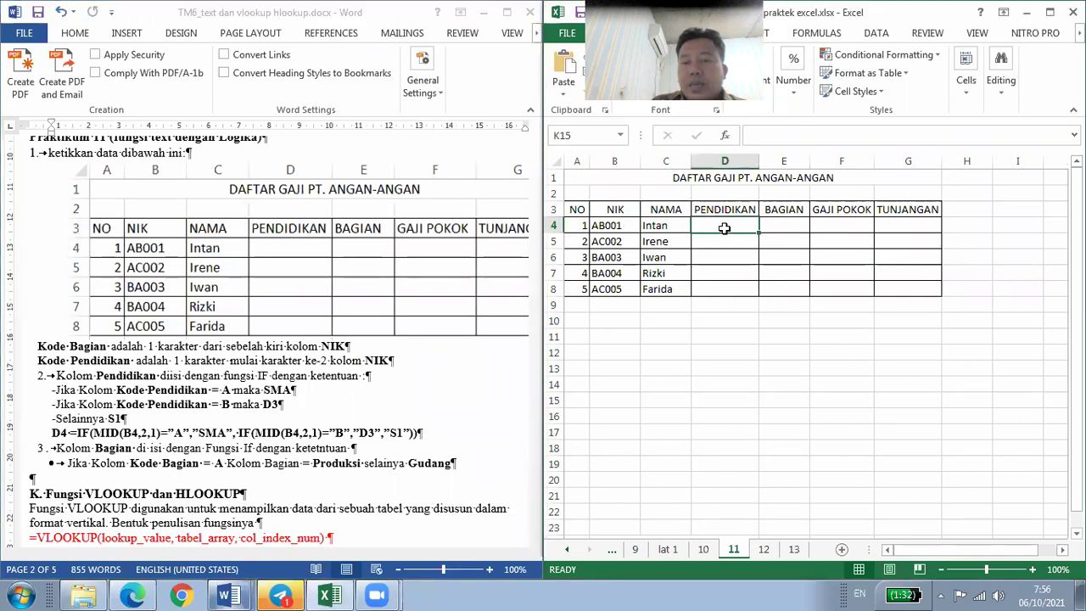
left_click(1032, 570)
left_click(1032, 570)
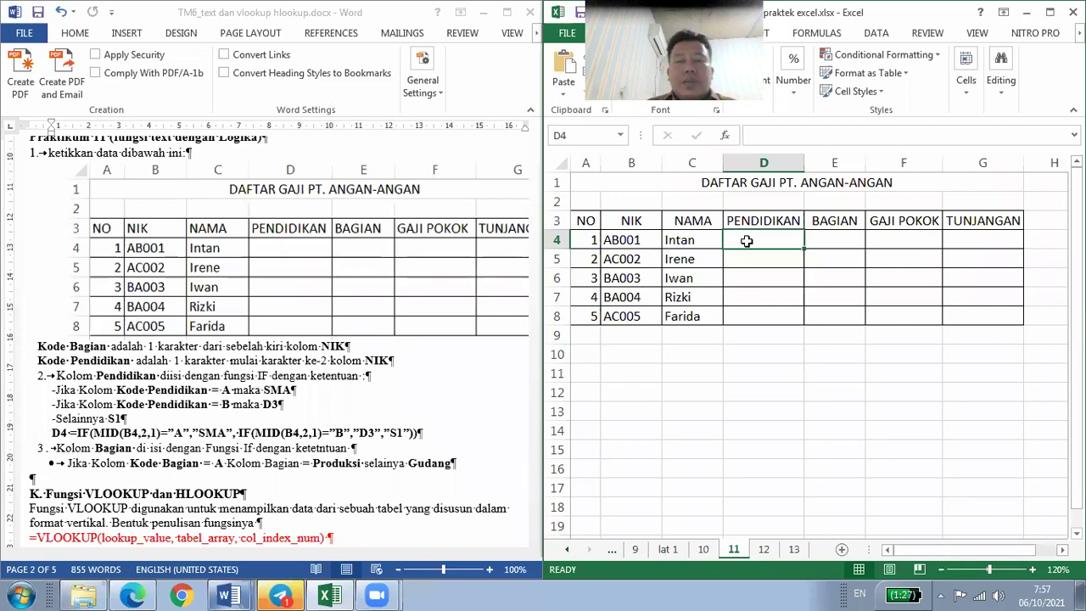
left_click(828, 237)
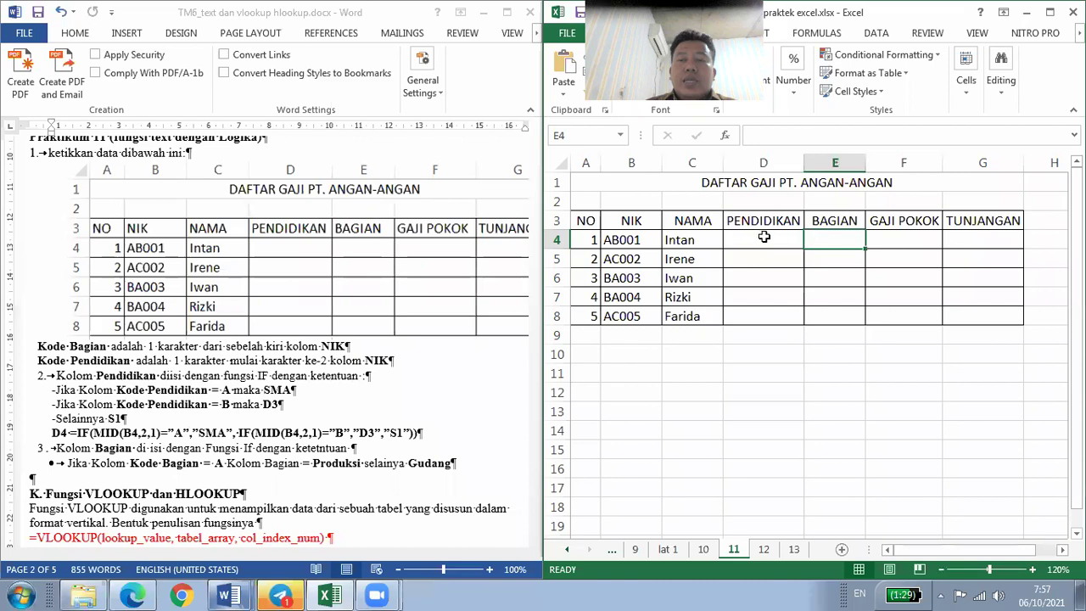
left_click(759, 238)
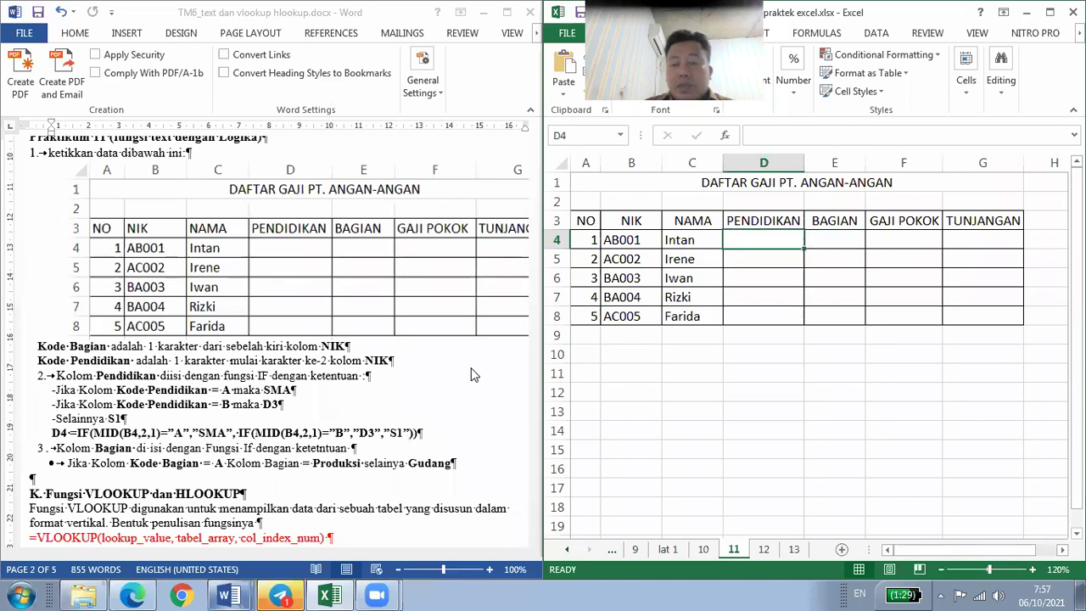
type("=I")
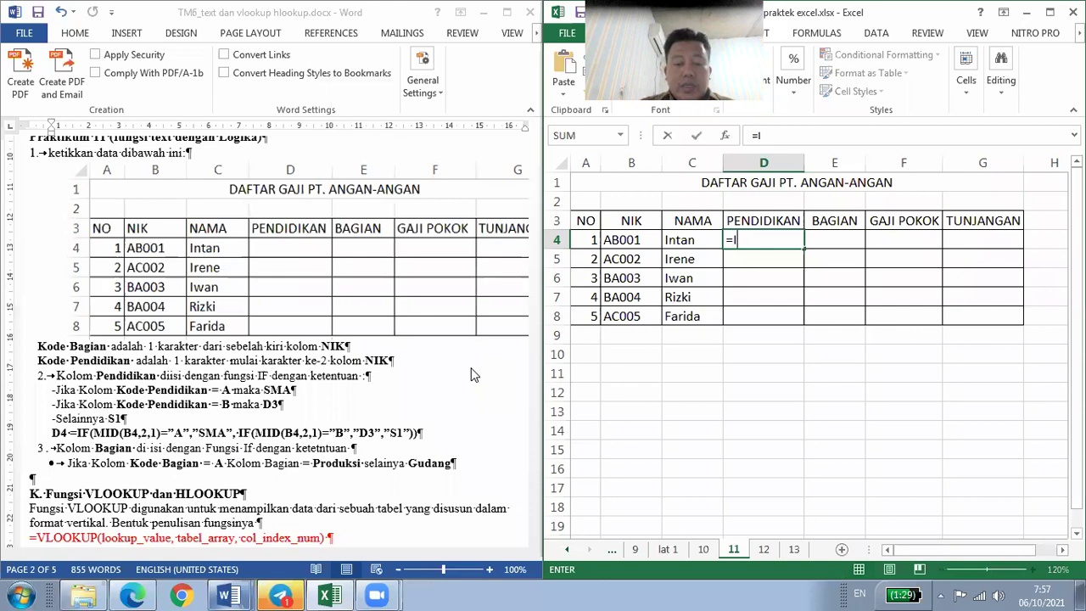
type("F(")
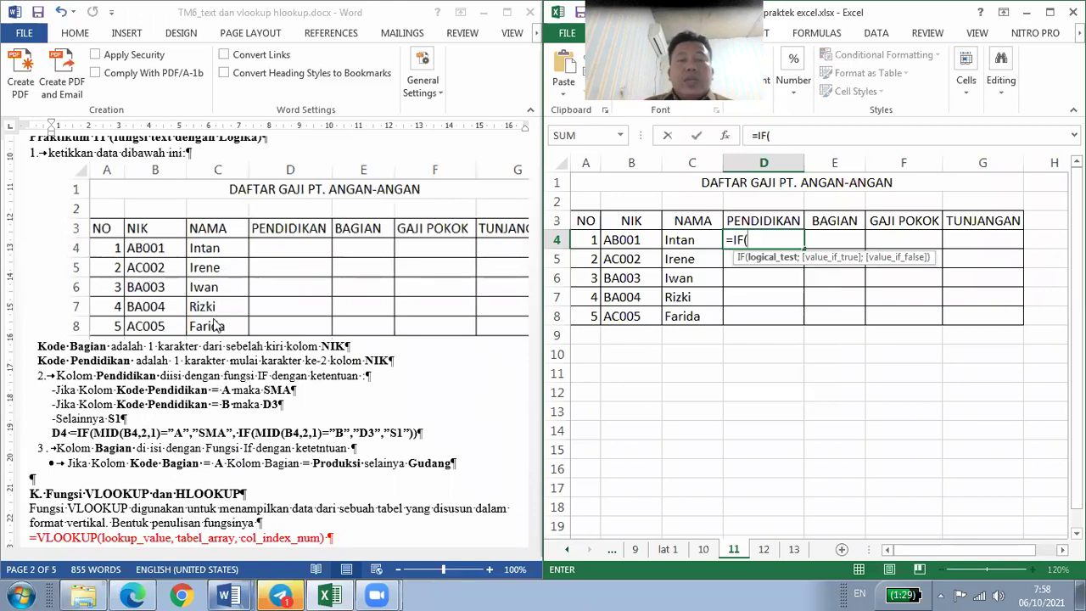
- Use MID(B4;2;1) inside the D4 IF formula to extract the education code from the NIK
type("MID")
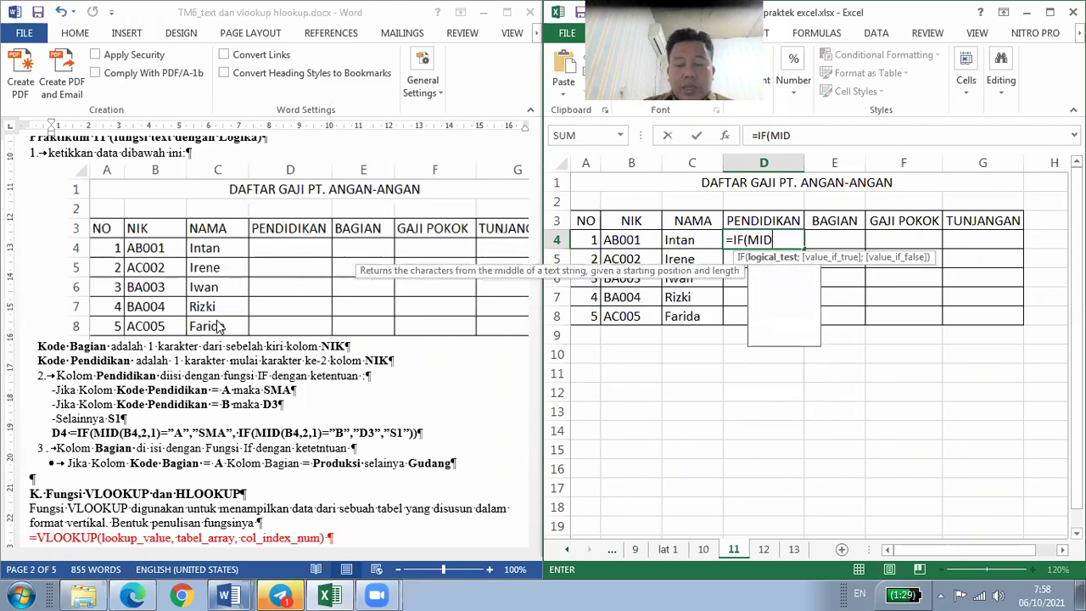
type("(")
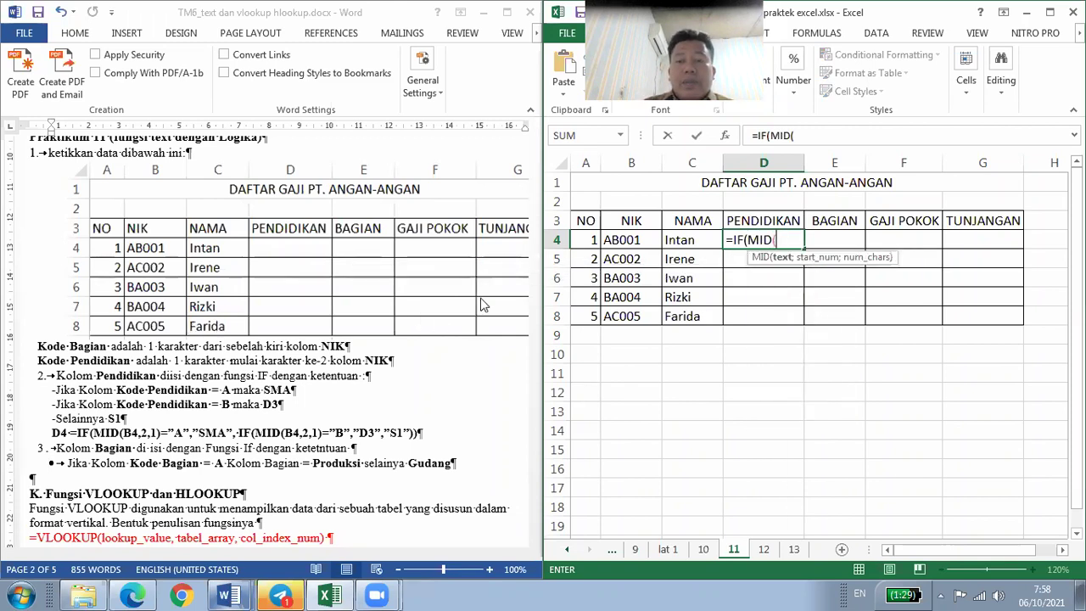
left_click(633, 240)
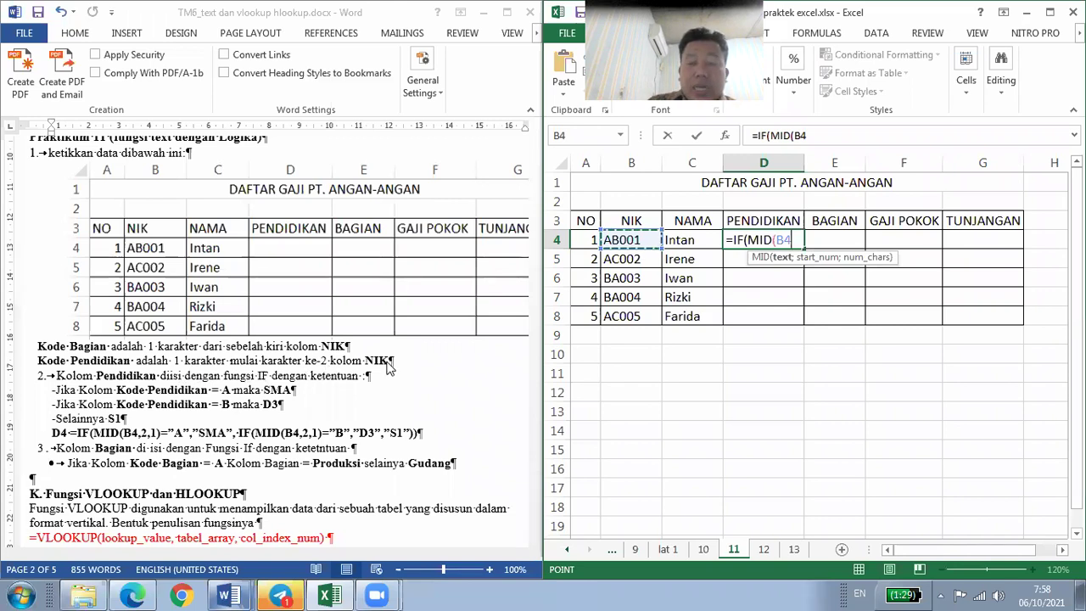
type("2")
type(";")
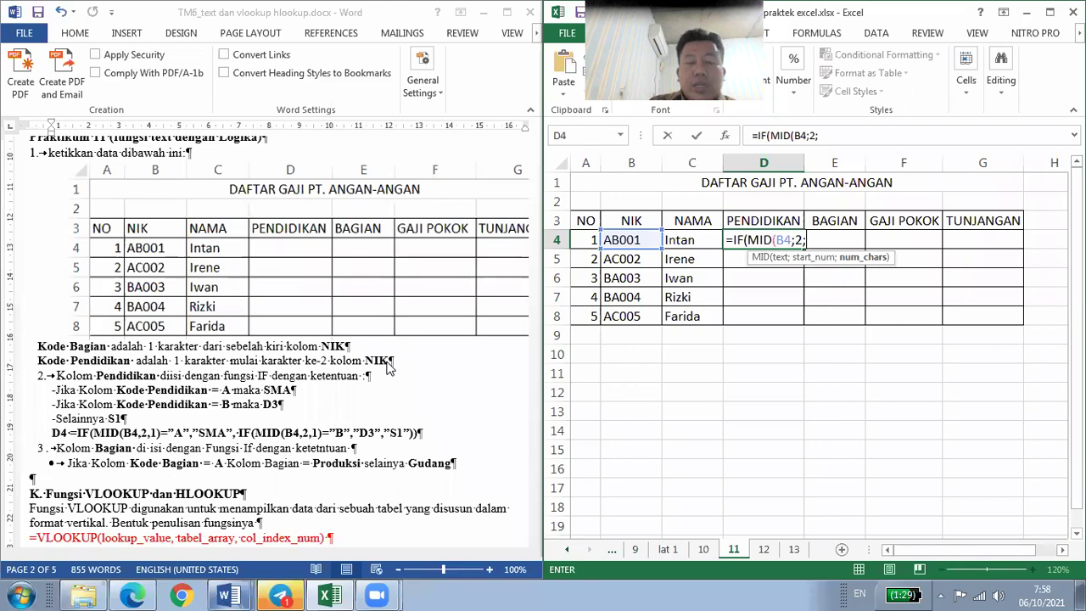
type("1")
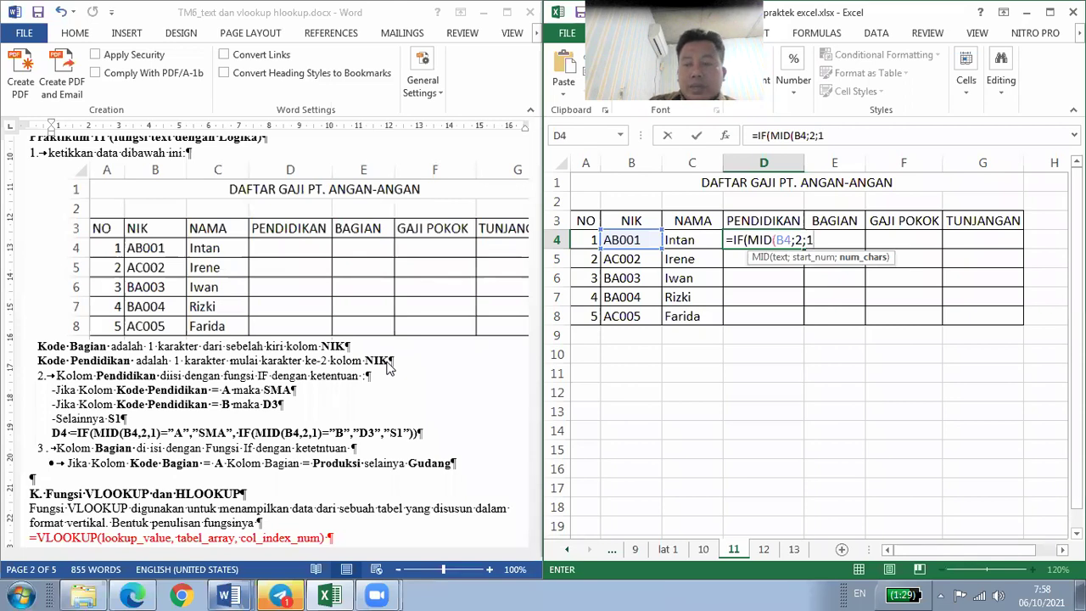
type(")")
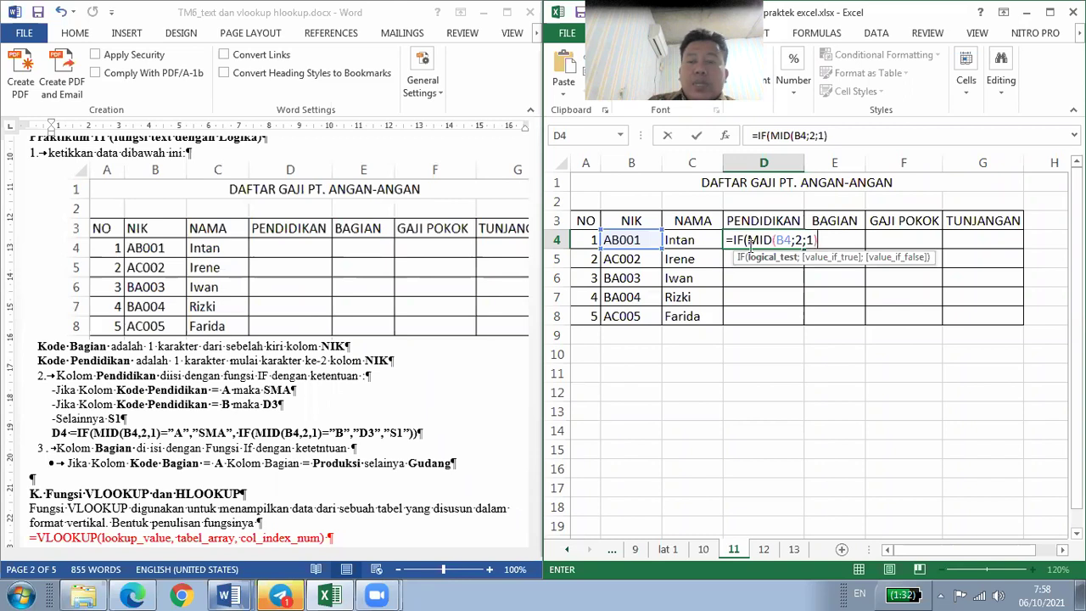
left_click_drag(747, 242, 821, 243)
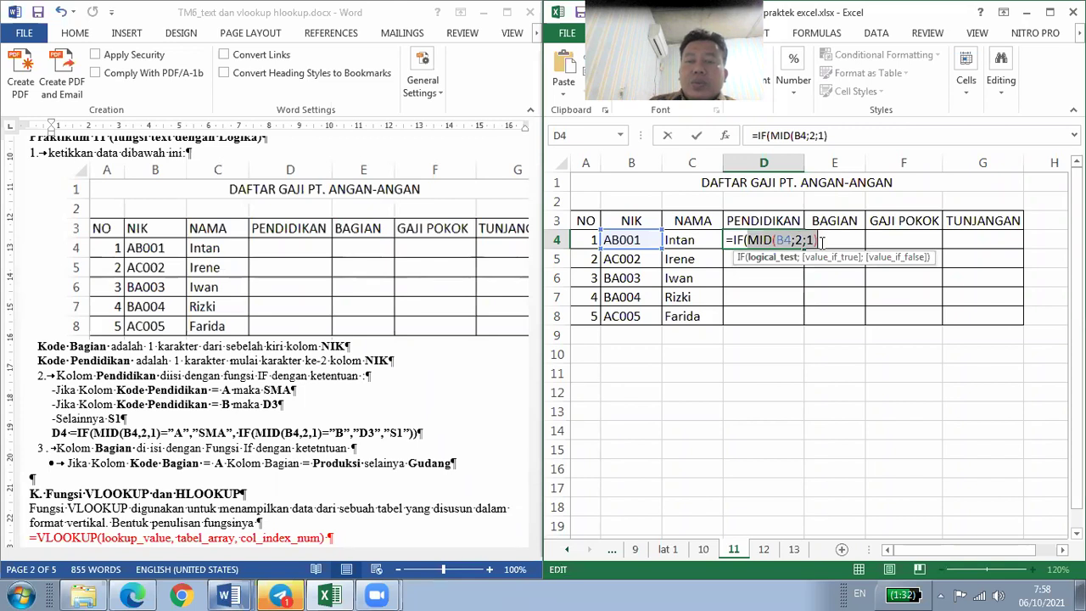
left_click(821, 242)
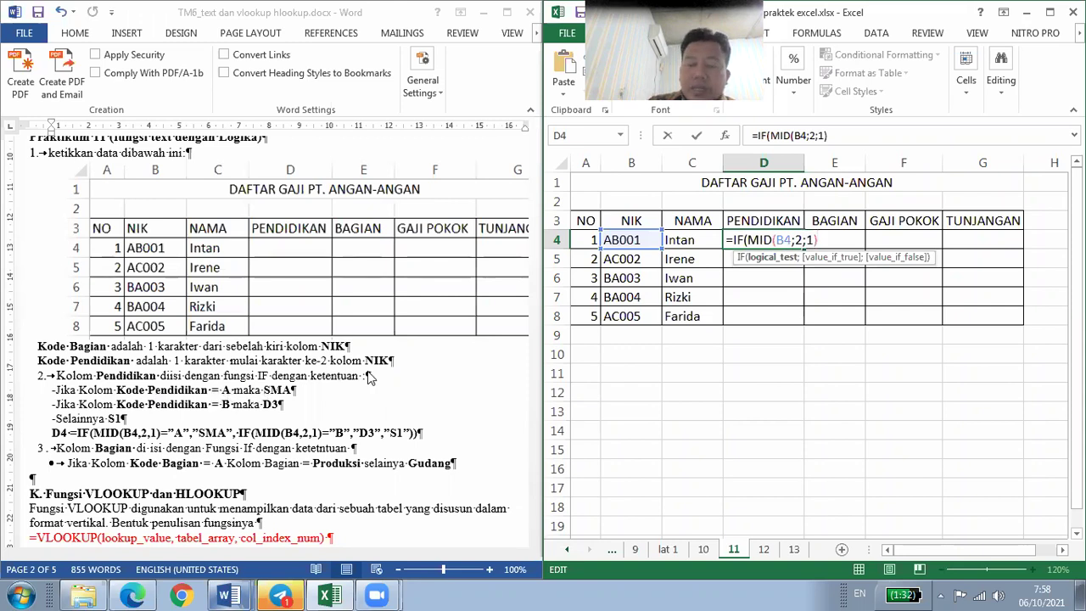
- Complete the D4 logical test by comparing with "A" and give "SMA" as the value if true
type("=")
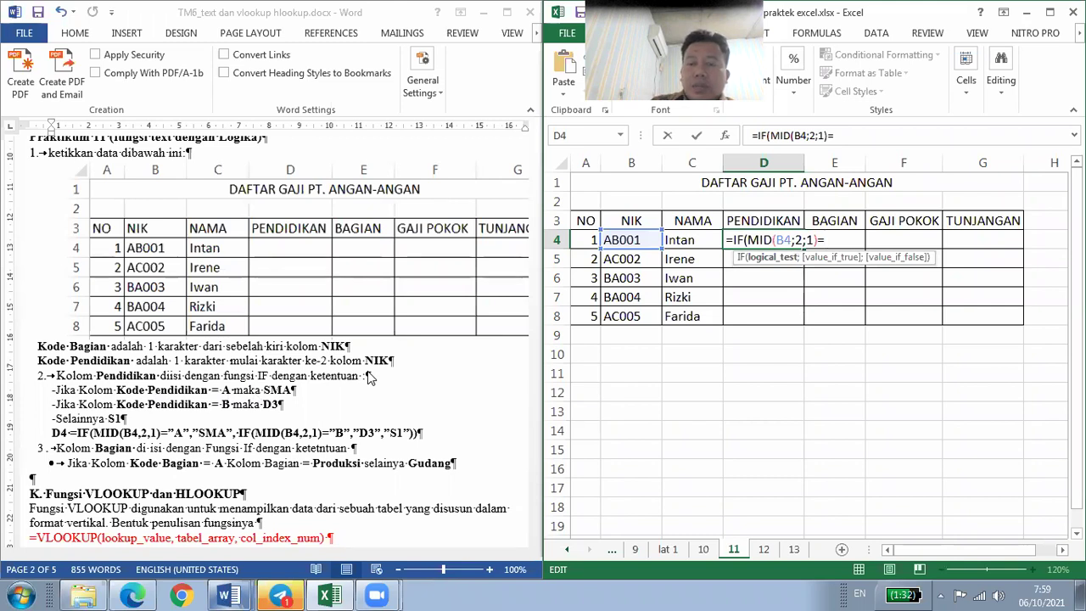
type("\"")
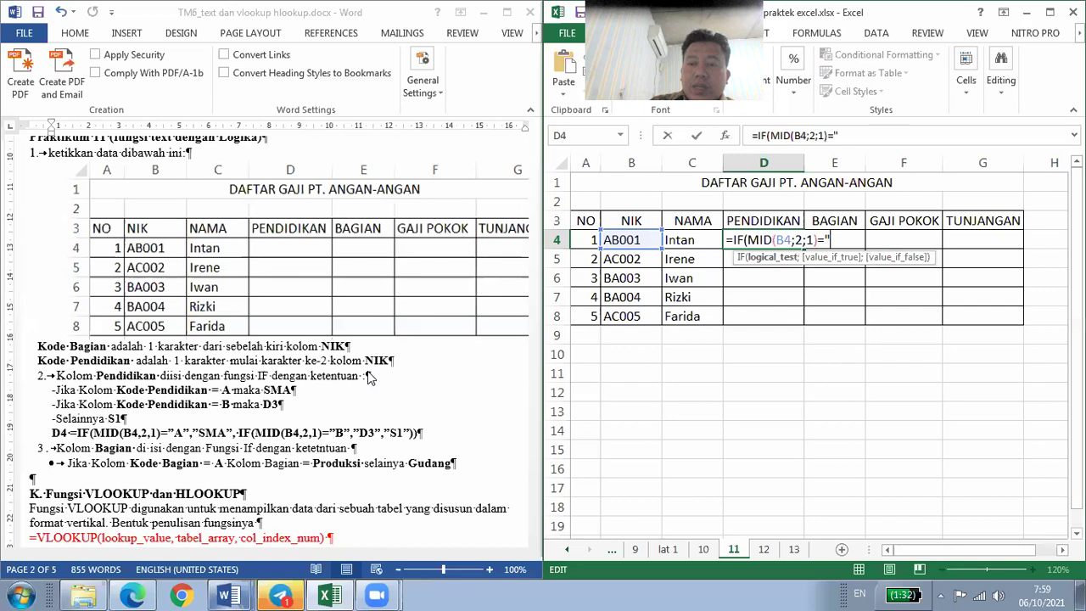
type("A")
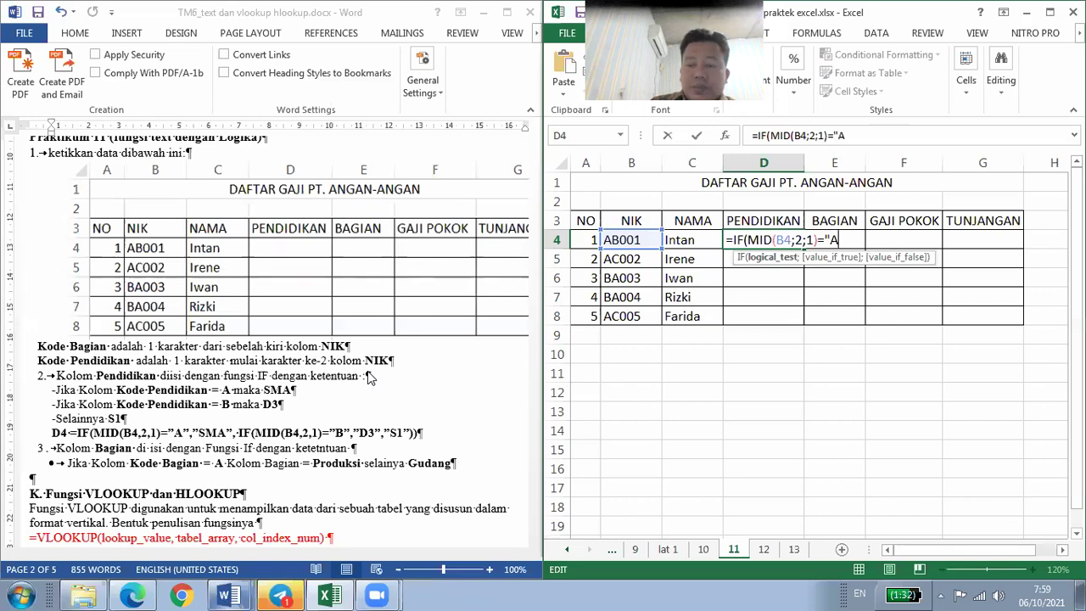
type("\";")
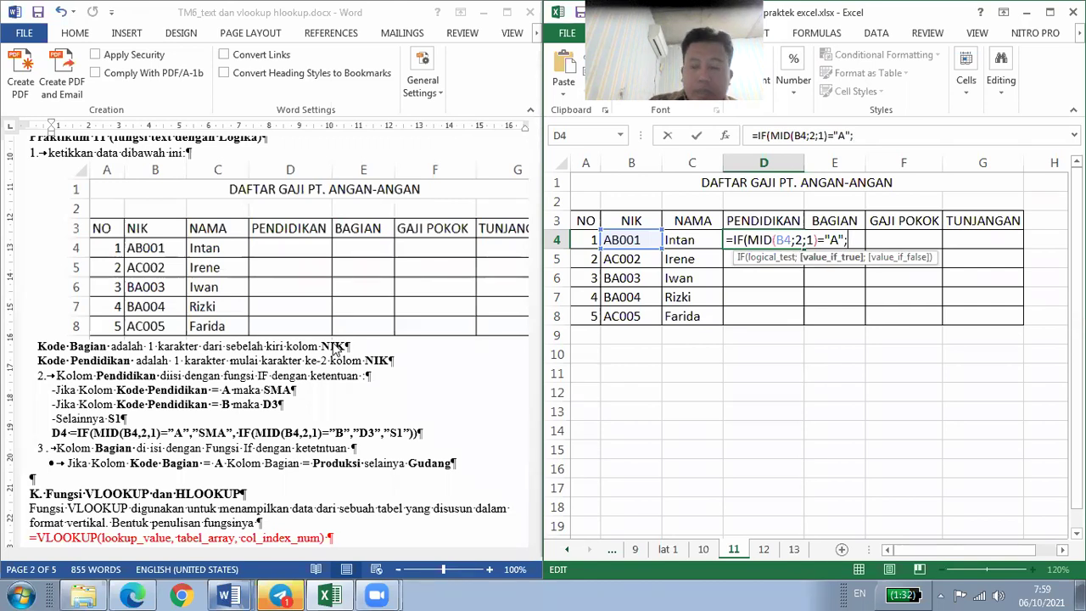
type("\"S")
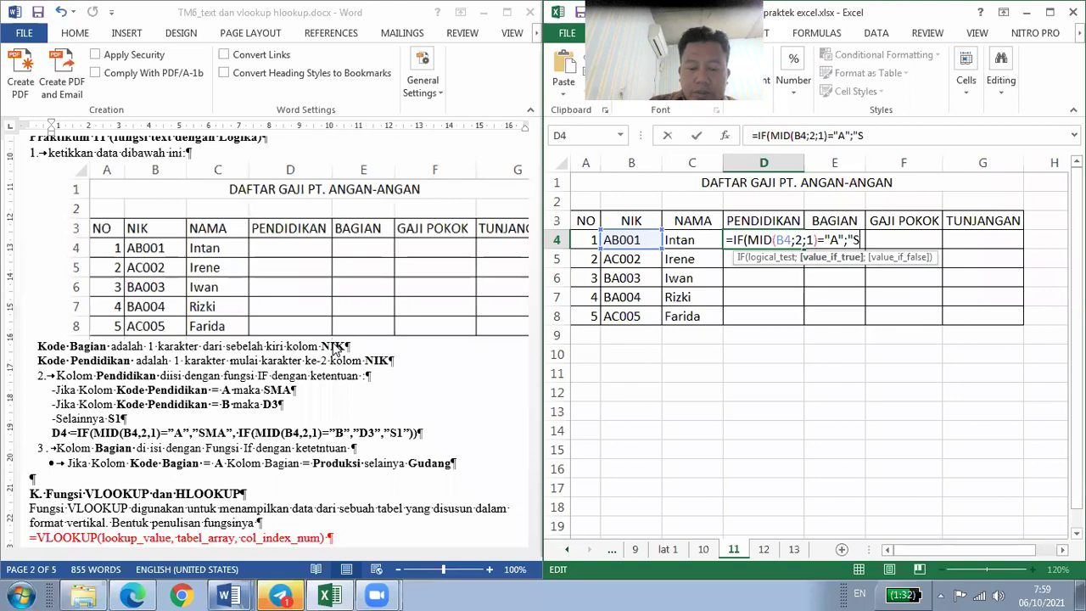
type("MA\"")
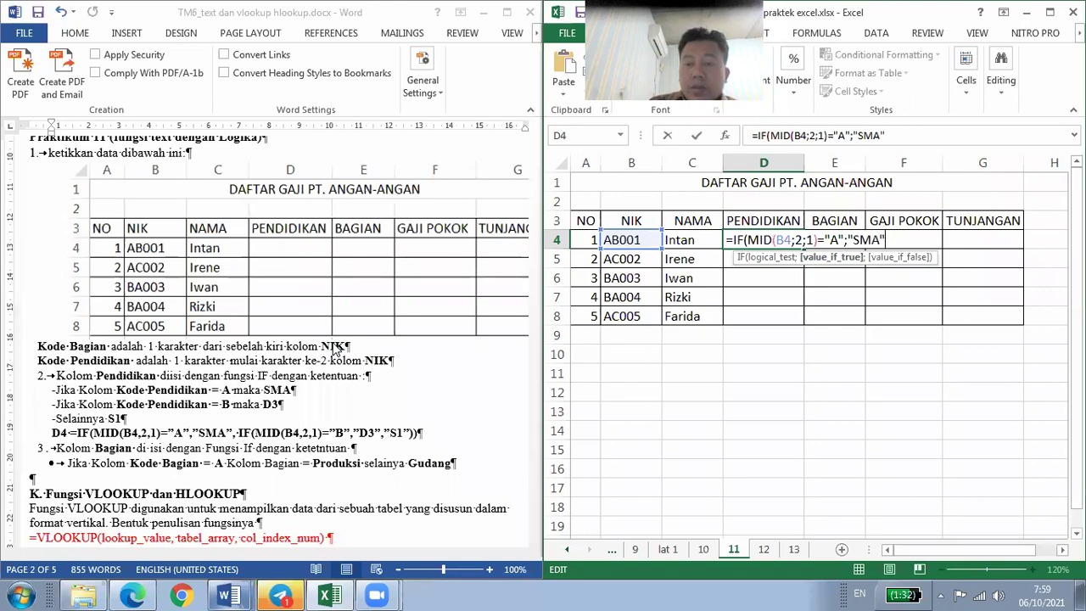
- Try to enter the incomplete D4 formula, decline the proposed correction and return to editing it
key("F2")
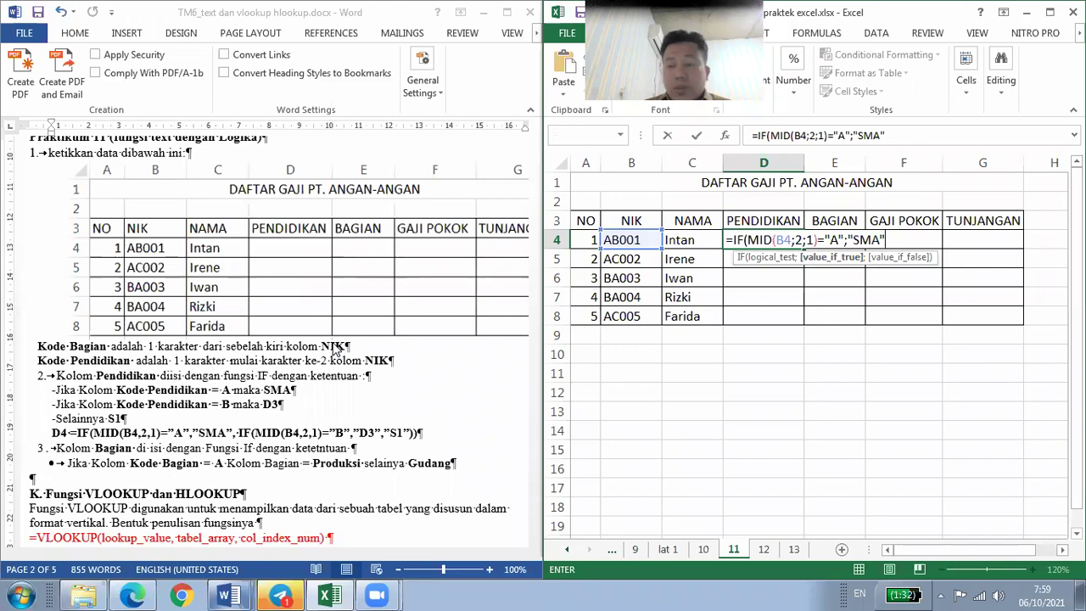
key("Return")
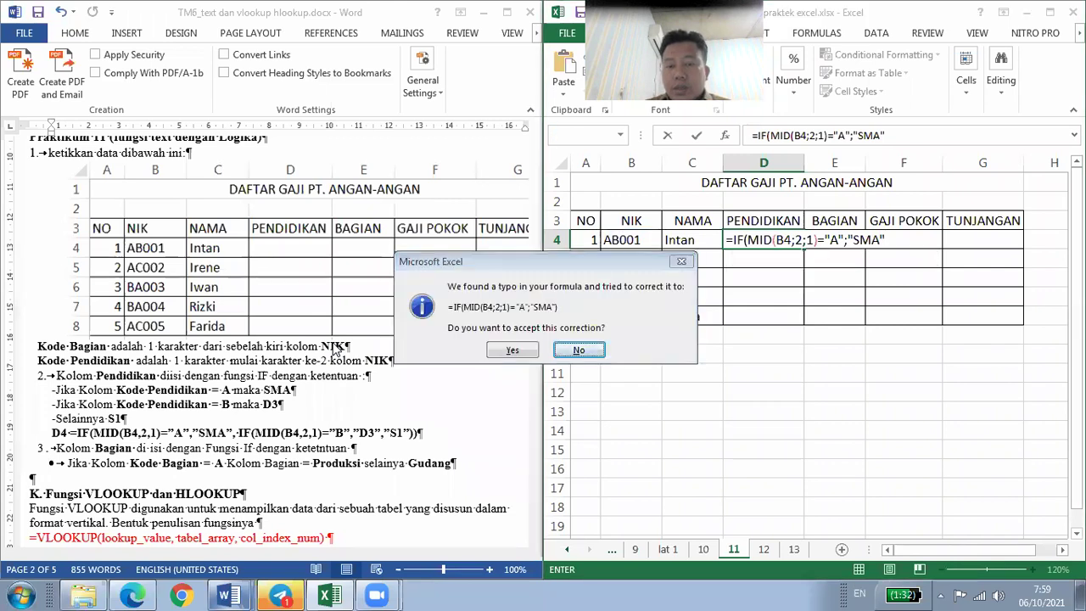
key("Escape")
key("Return")
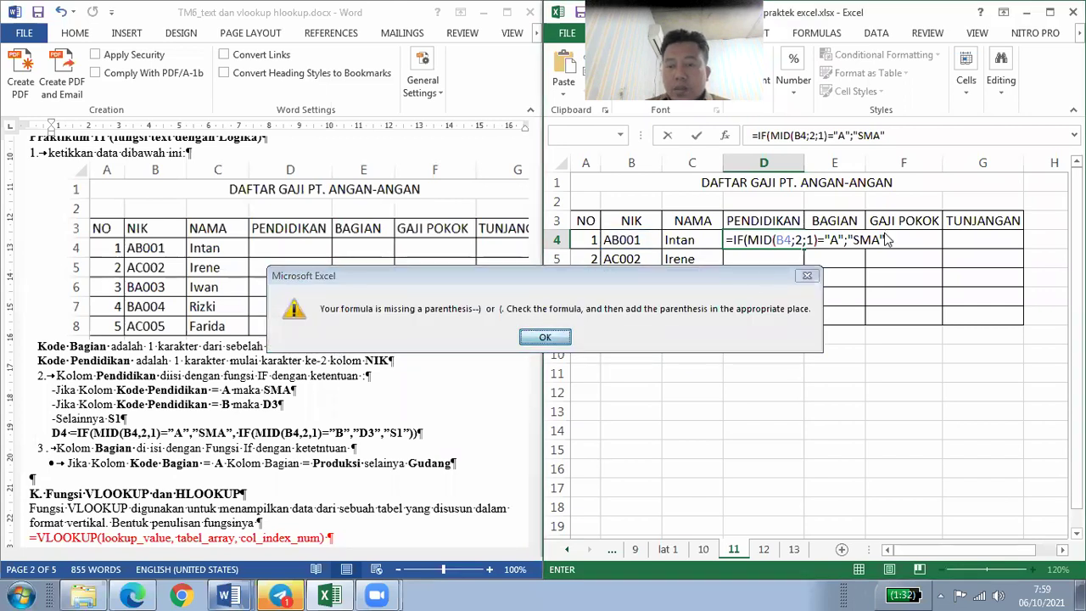
left_click(563, 337)
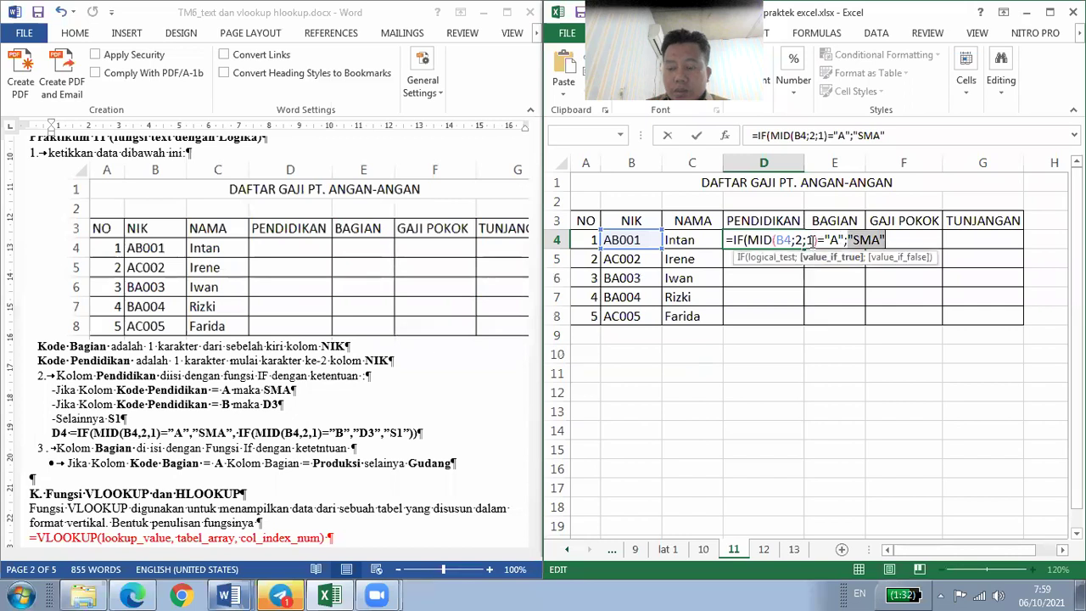
key("Left")
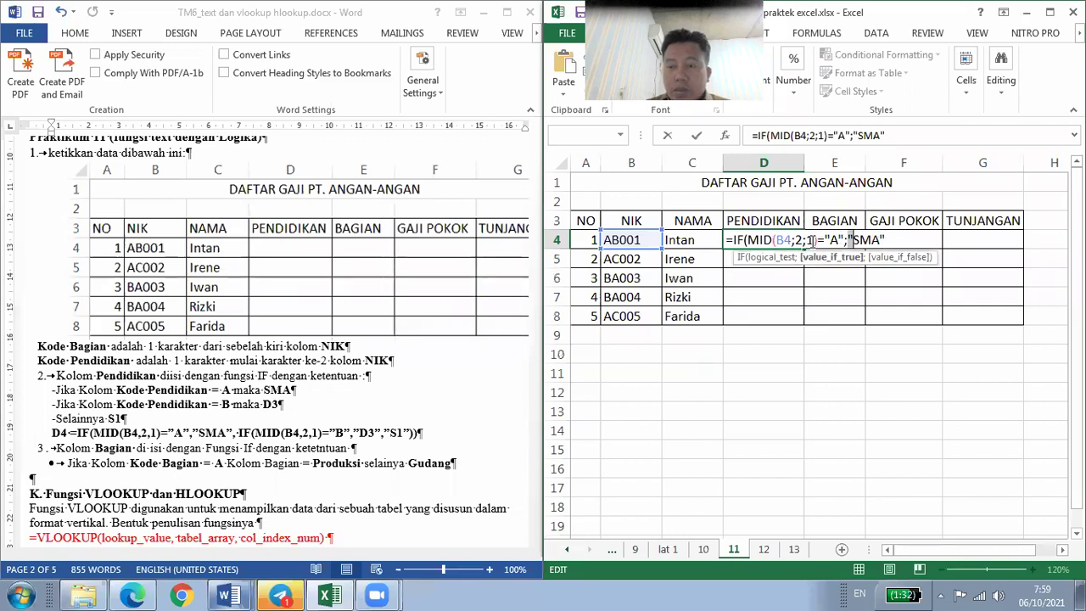
- Copy IF(MID(B4;2;1)="A";"SMA" within the D4 formula and insert the copy after a semicolon as the value if false
double_click(735, 240)
key("shift+Right")
key("shift+Right")
key("shift+Right")
key("shift+Right")
key("shift+Right")
key("shift+Right")
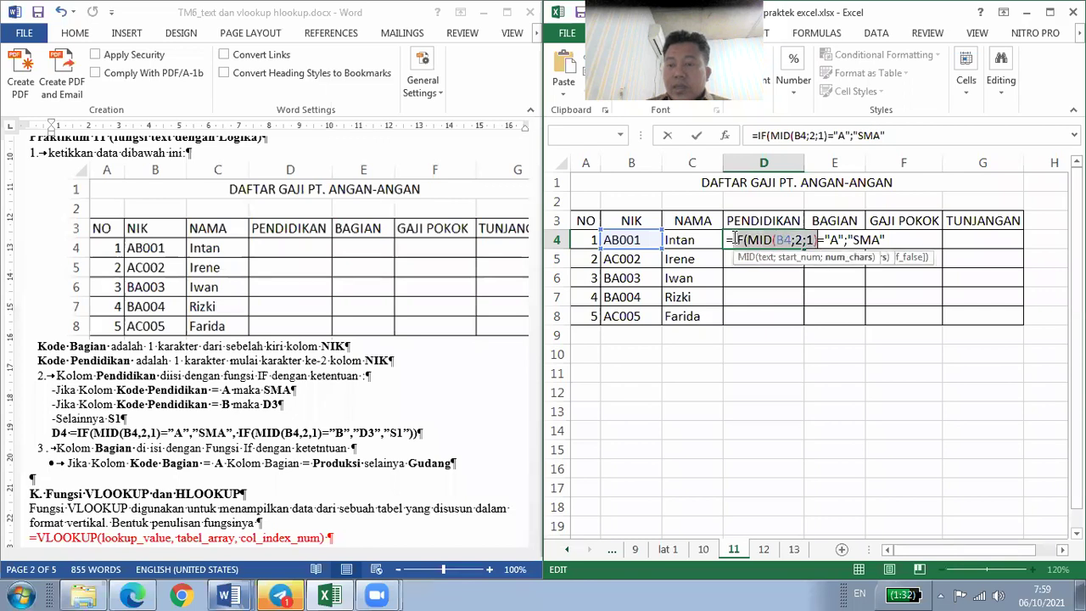
key("shift+End")
key("ctrl+c")
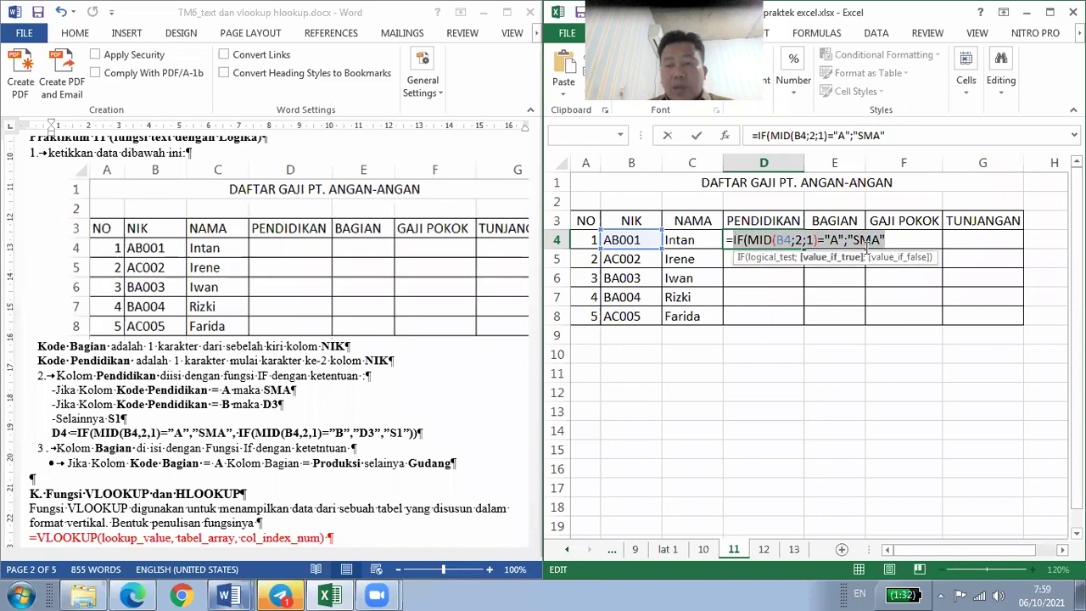
left_click(897, 241)
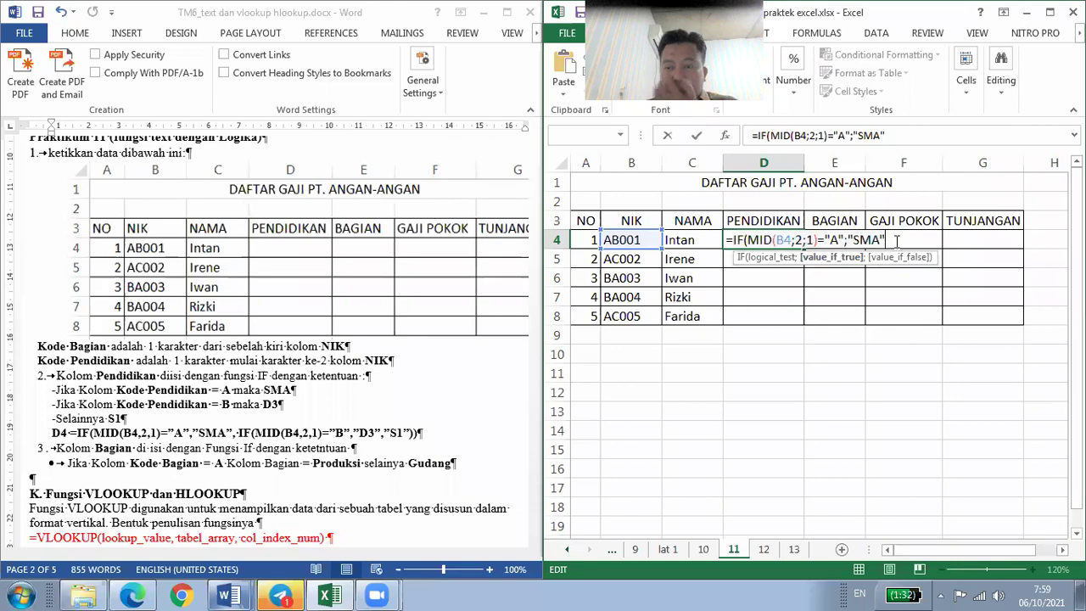
type(";")
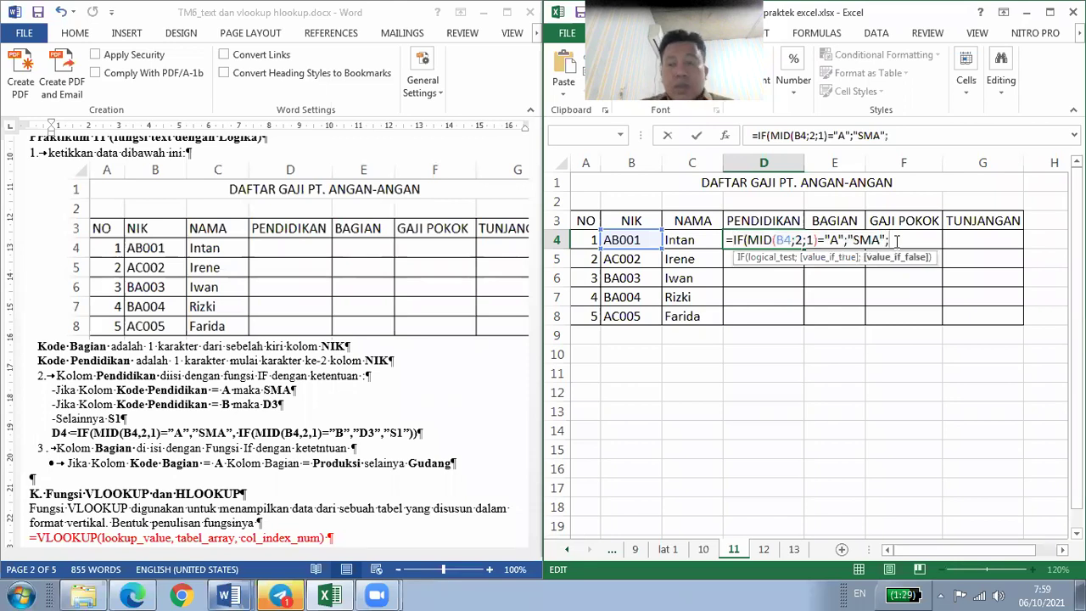
key("ctrl+v")
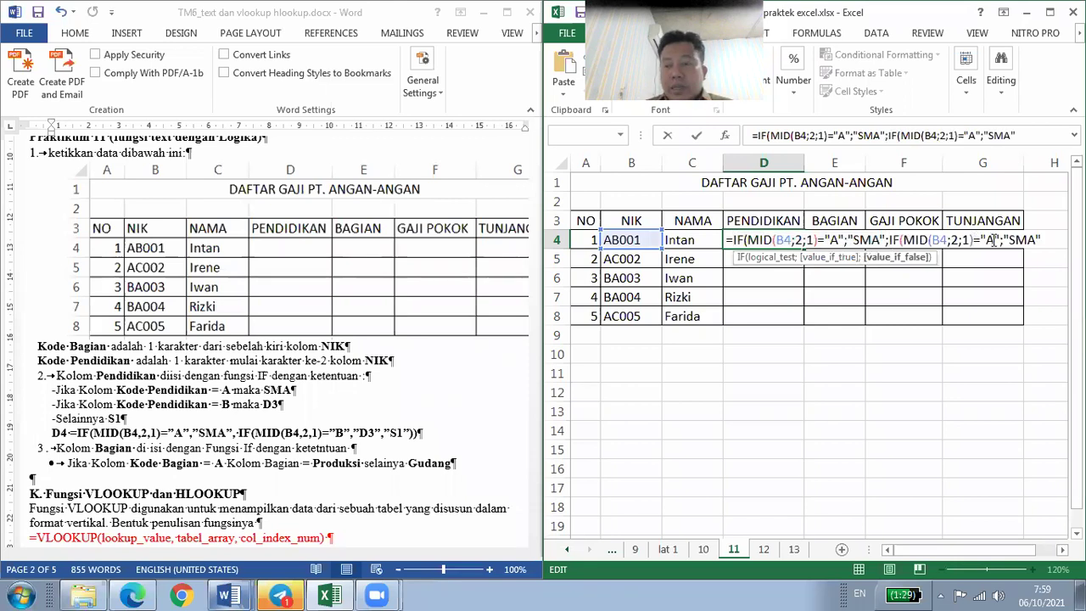
- Change the nested IF in D4 to compare with "B" and give "D3" as its value if true
left_click(993, 240)
key("BackSpace")
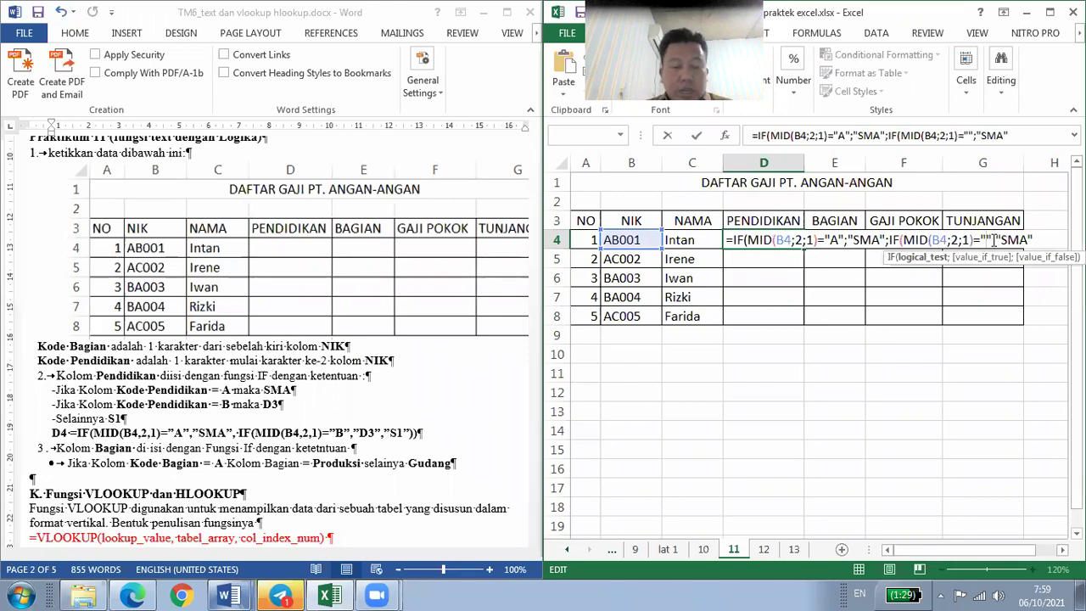
type("B")
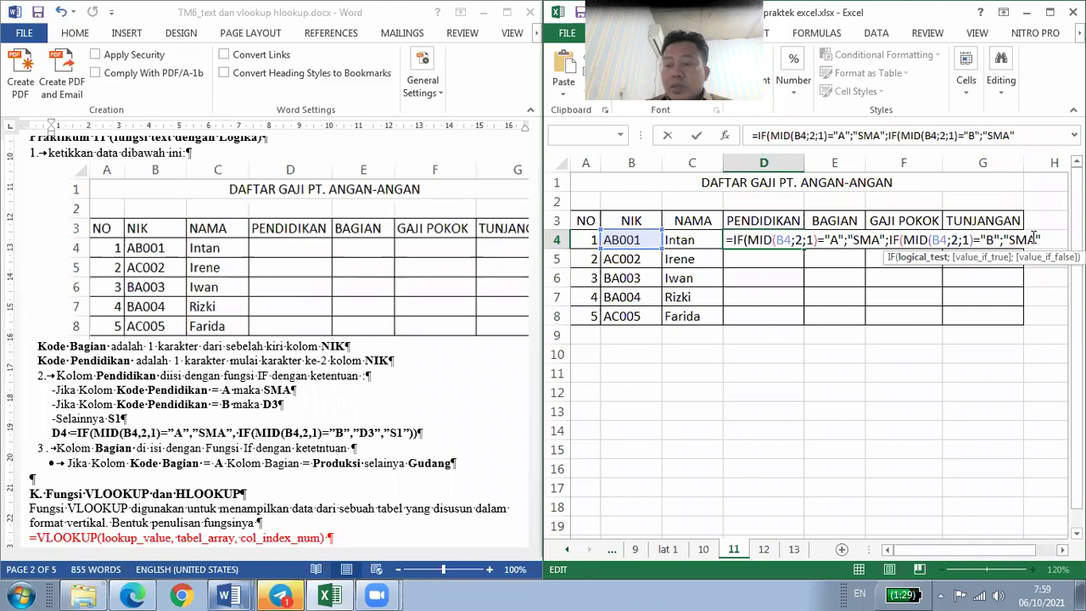
key("BackSpace")
key("BackSpace")
key("BackSpace")
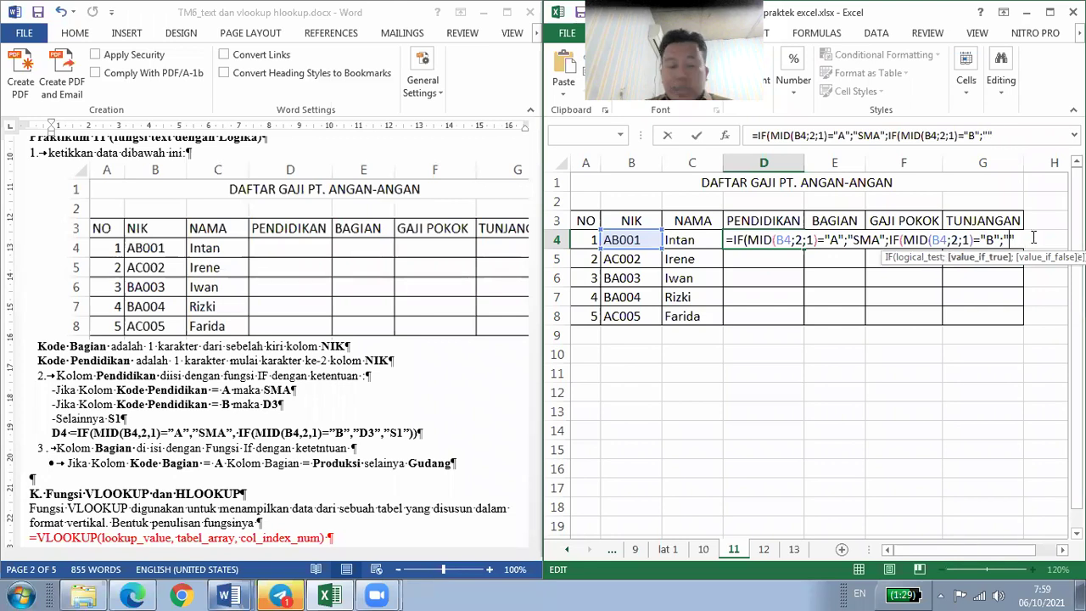
type("D3")
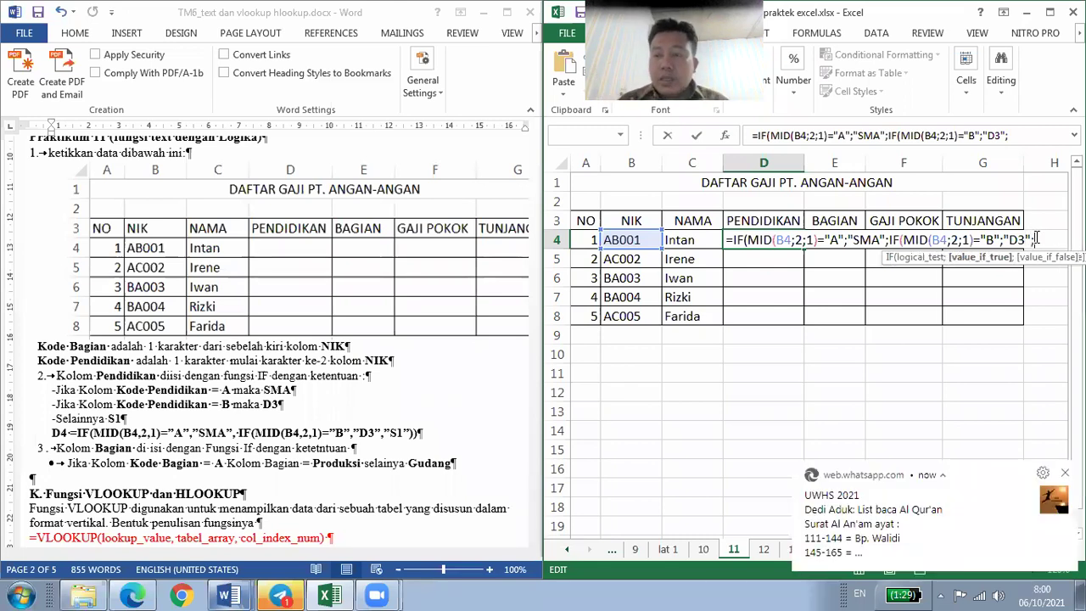
- Add "S1" as the nested IF's value if false and enter the D4 formula, accepting the added closing parentheses
type(";\"")
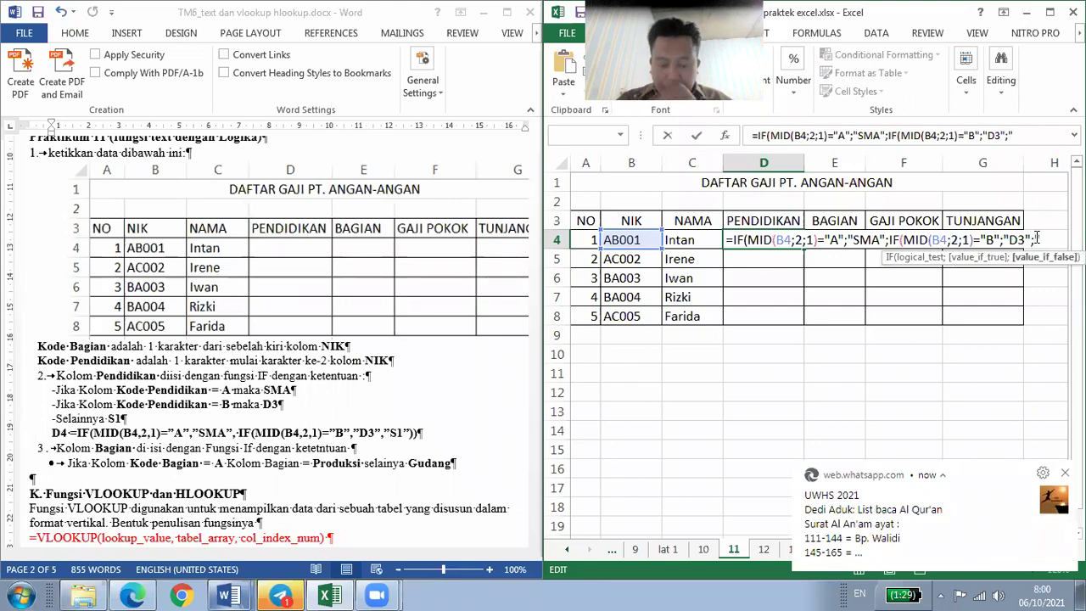
type("S1")
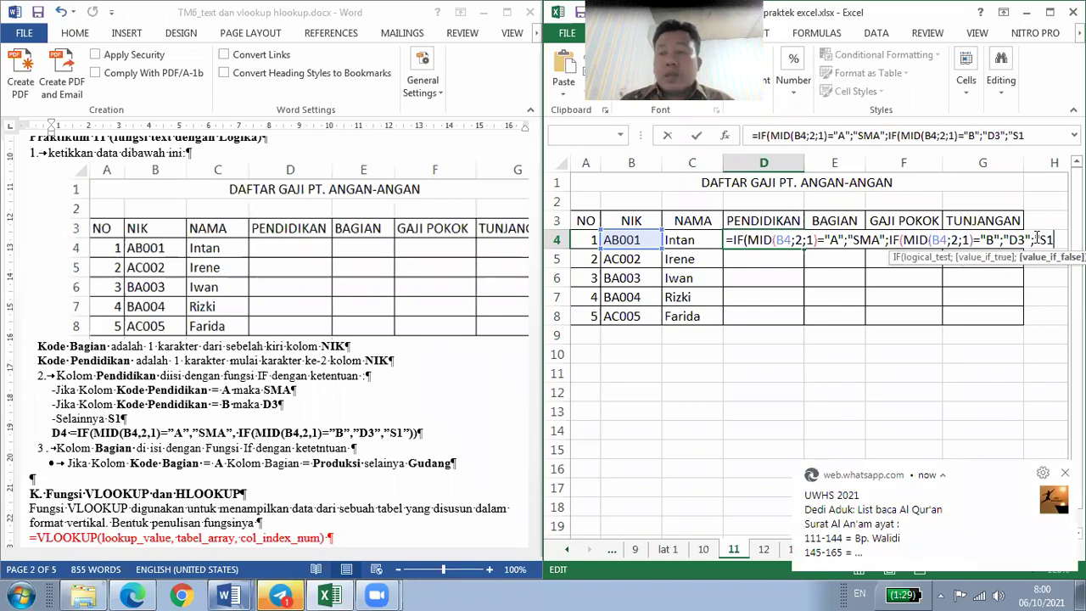
type("\"")
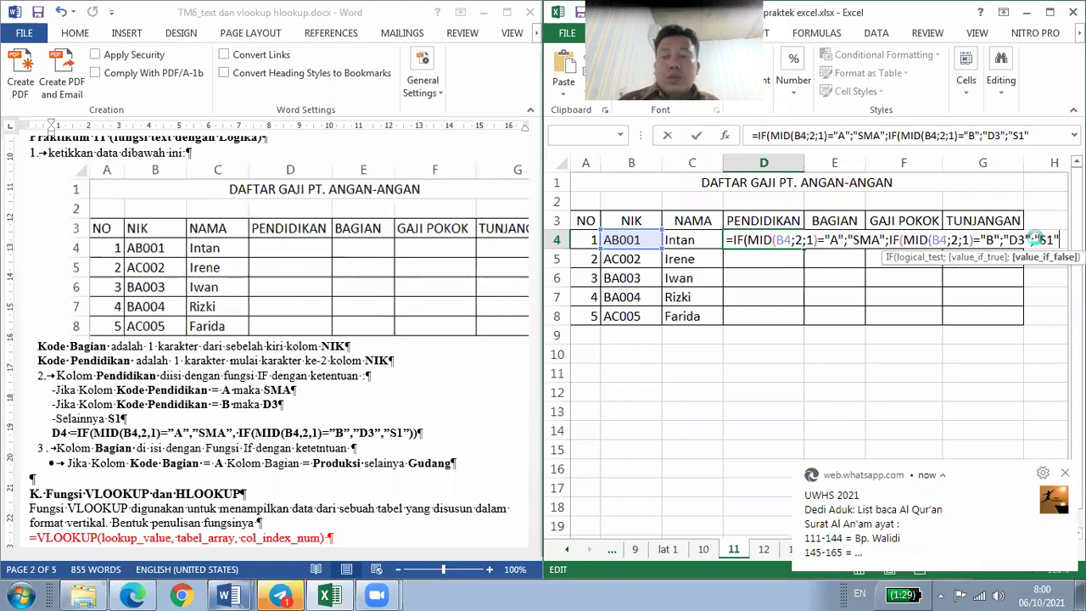
key("Return")
key("Return")
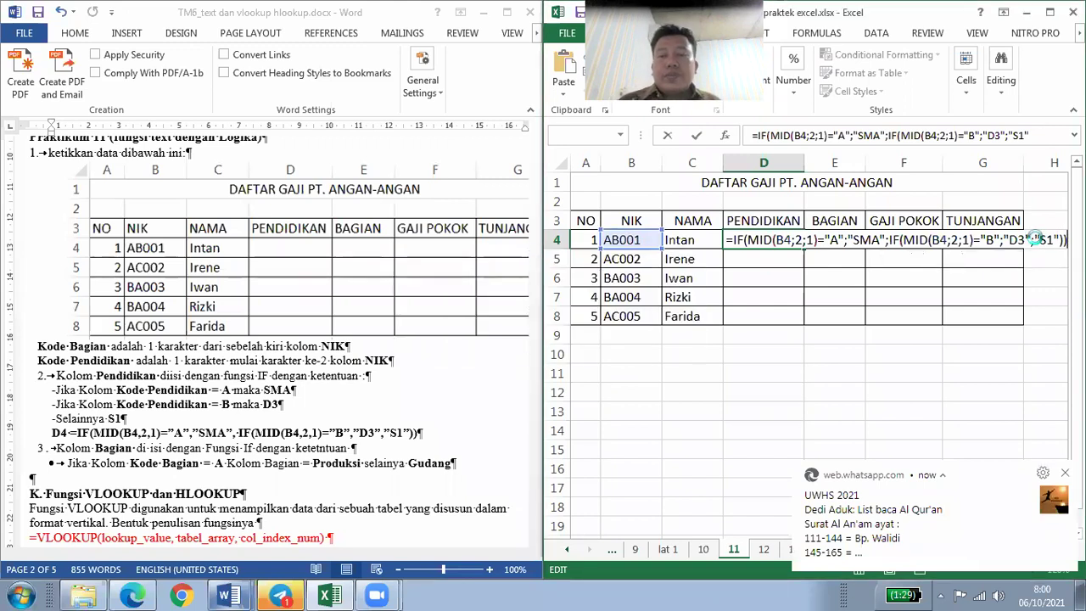
- Fill the D4 formula down the PENDIDIKAN column to D8 and check the copied formulas in D6 and D7
left_click(793, 242)
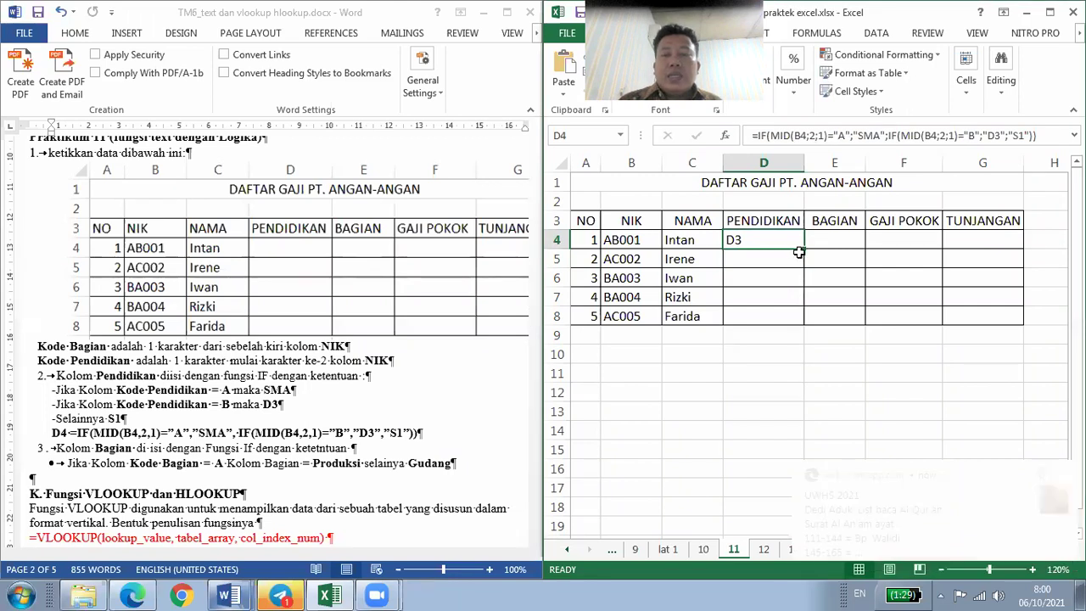
left_click_drag(804, 250, 806, 323)
left_click(768, 284)
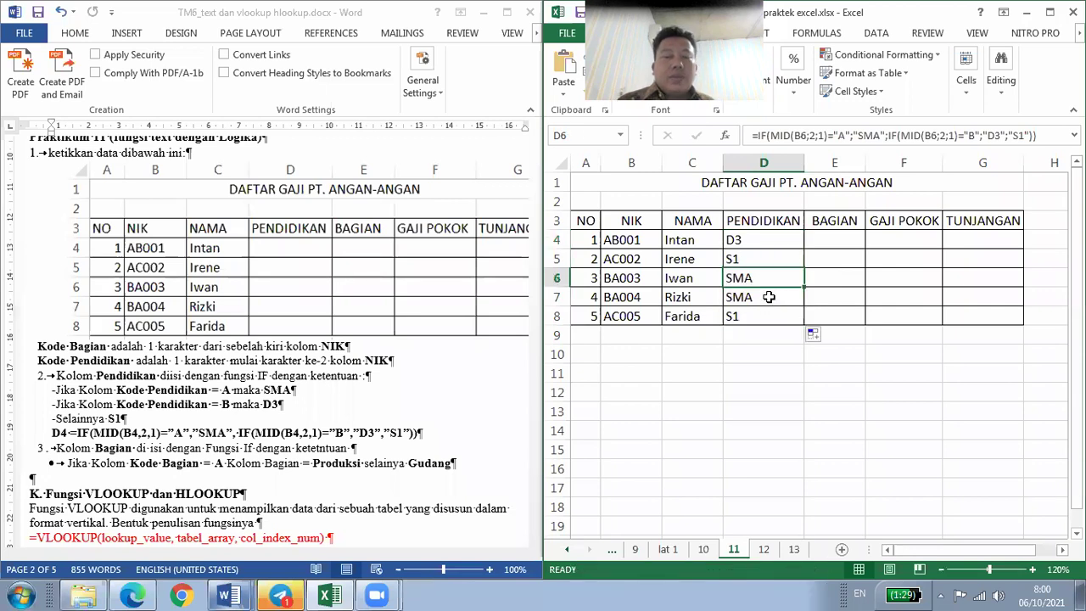
left_click(768, 296)
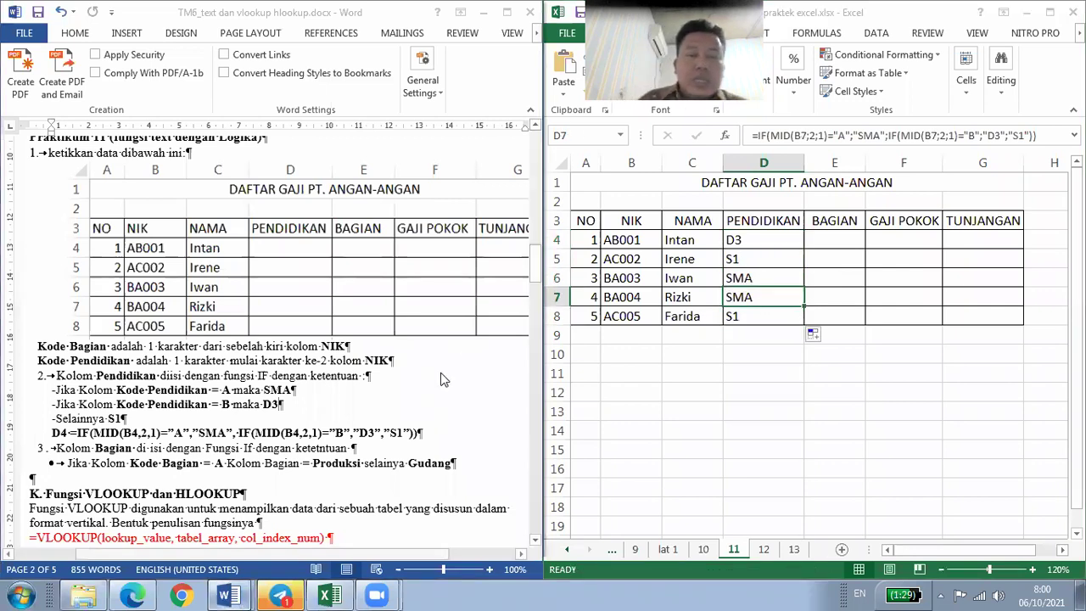
- Switch to the Word document, view the Praktikum 11 instructions full screen and return it to the side-by-side layout
left_click(442, 379)
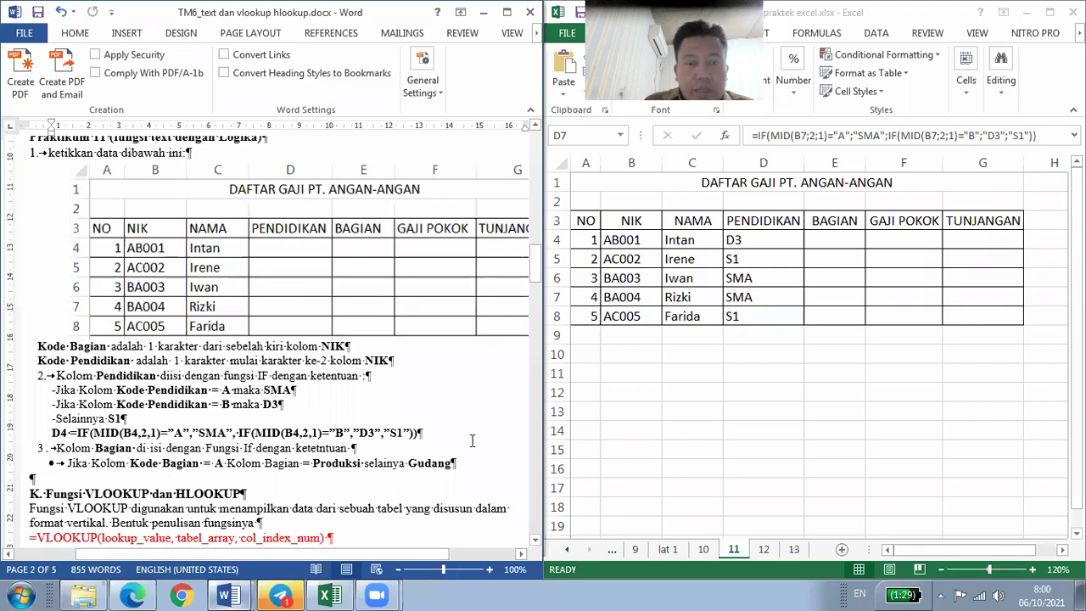
left_click(507, 10)
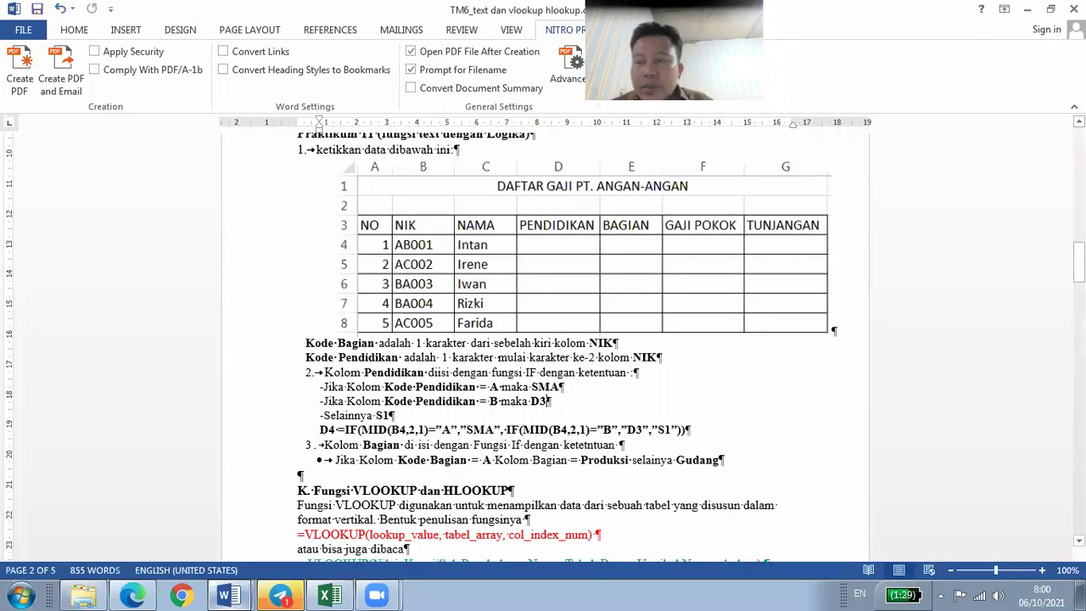
left_click_drag(1078, 258, 1078, 267)
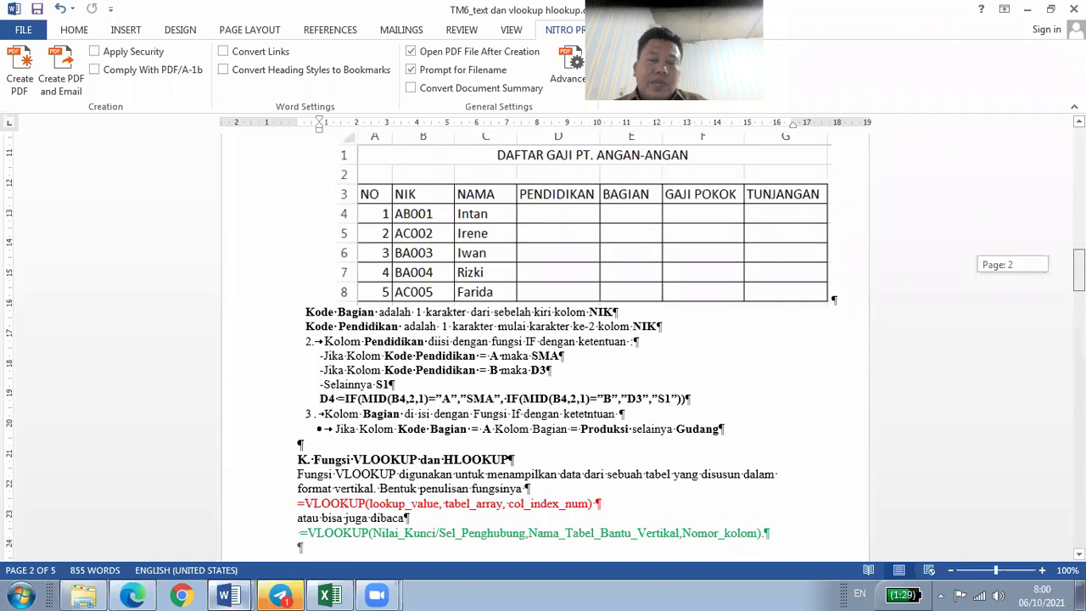
scroll(700, 479, "down", 1)
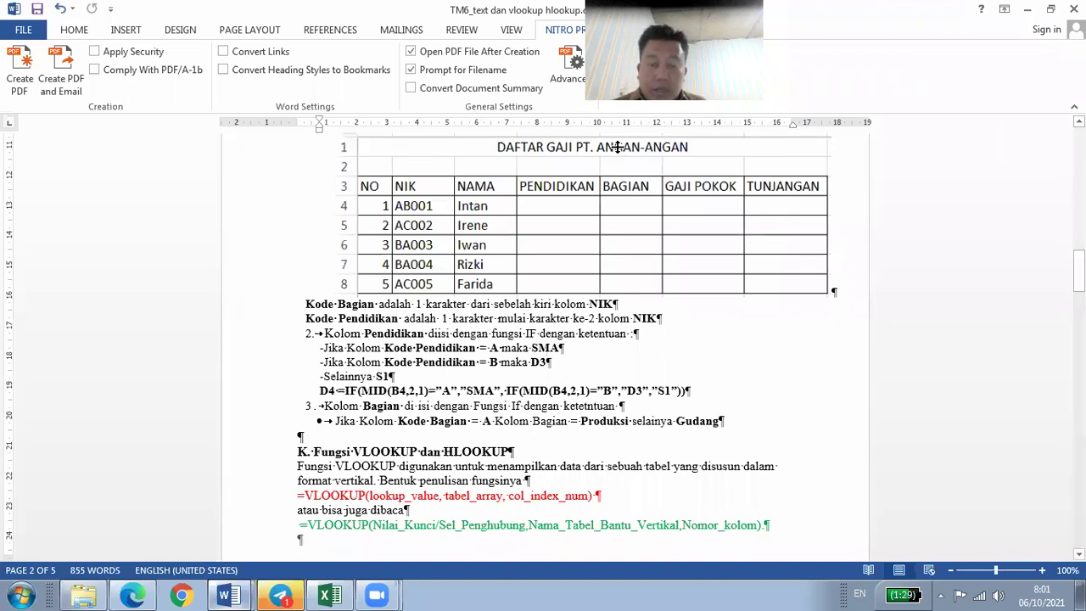
key("super+Left")
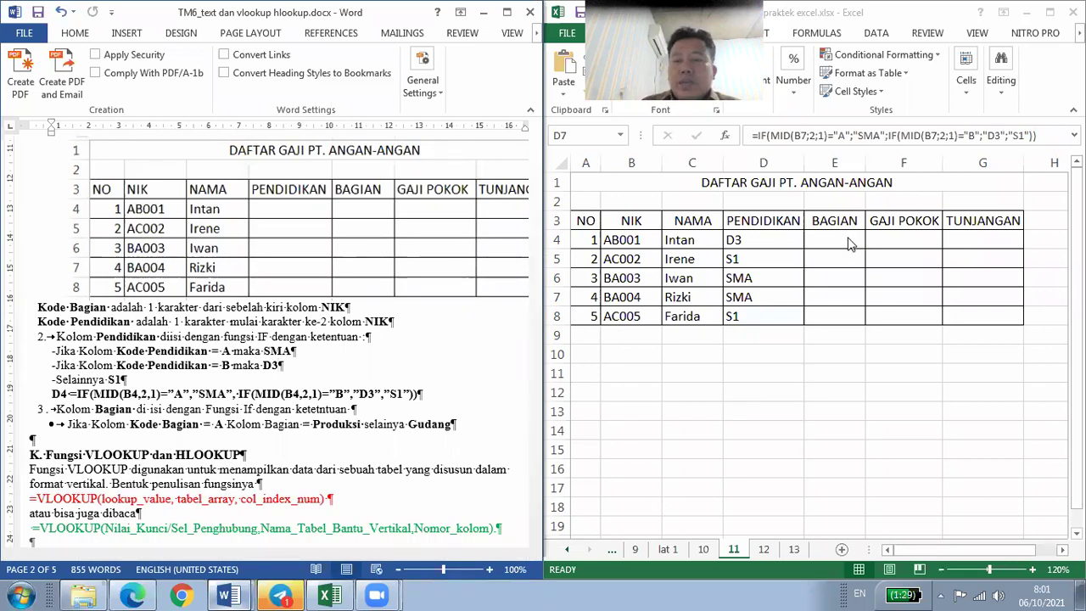
key("alt+Tab")
left_click(883, 240)
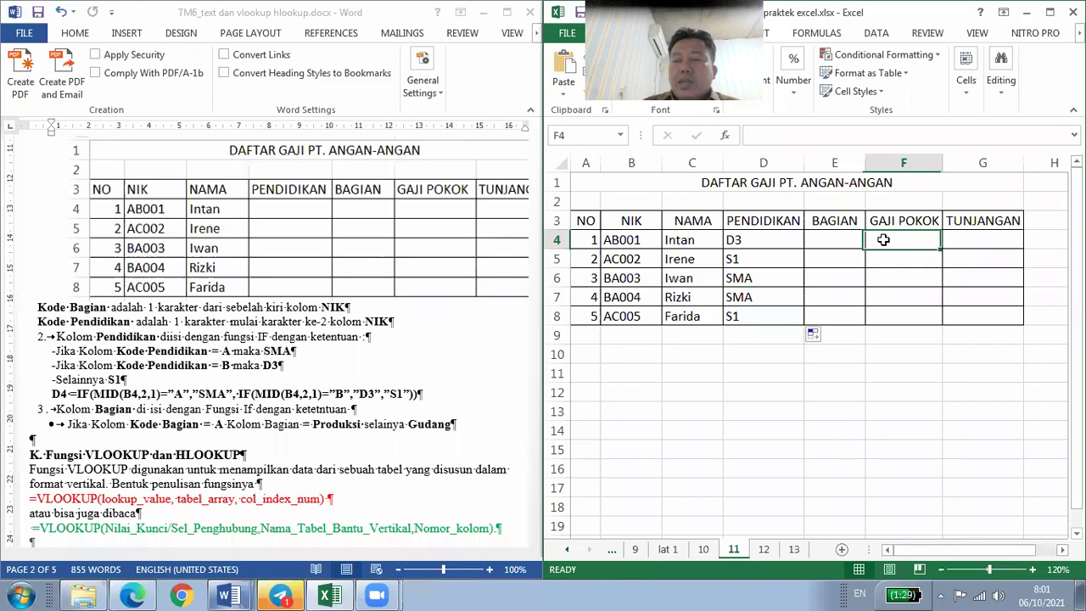
key("Tab")
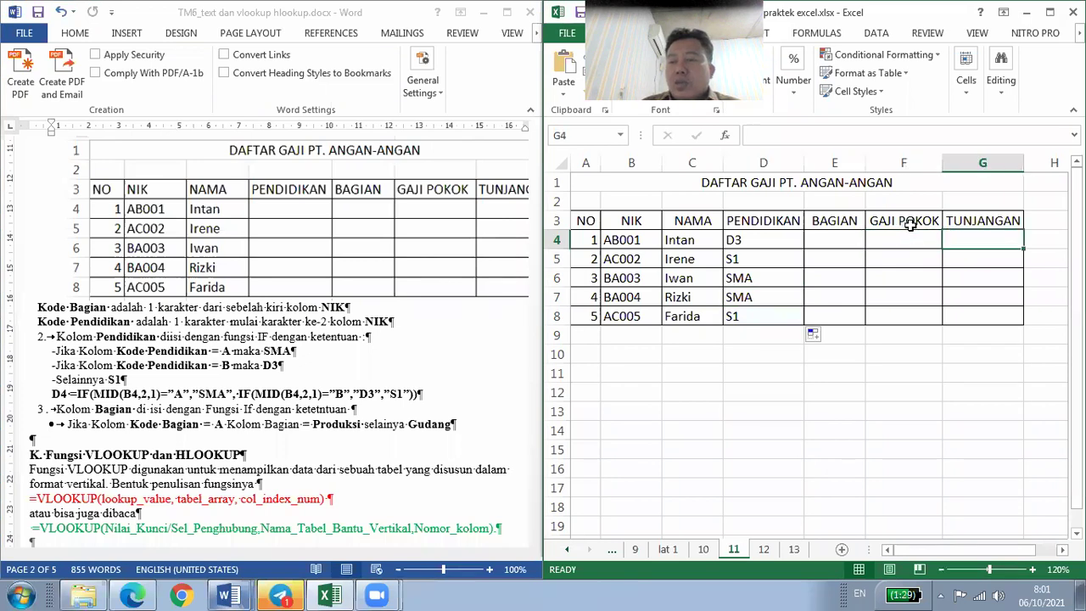
key("Up")
key("Left")
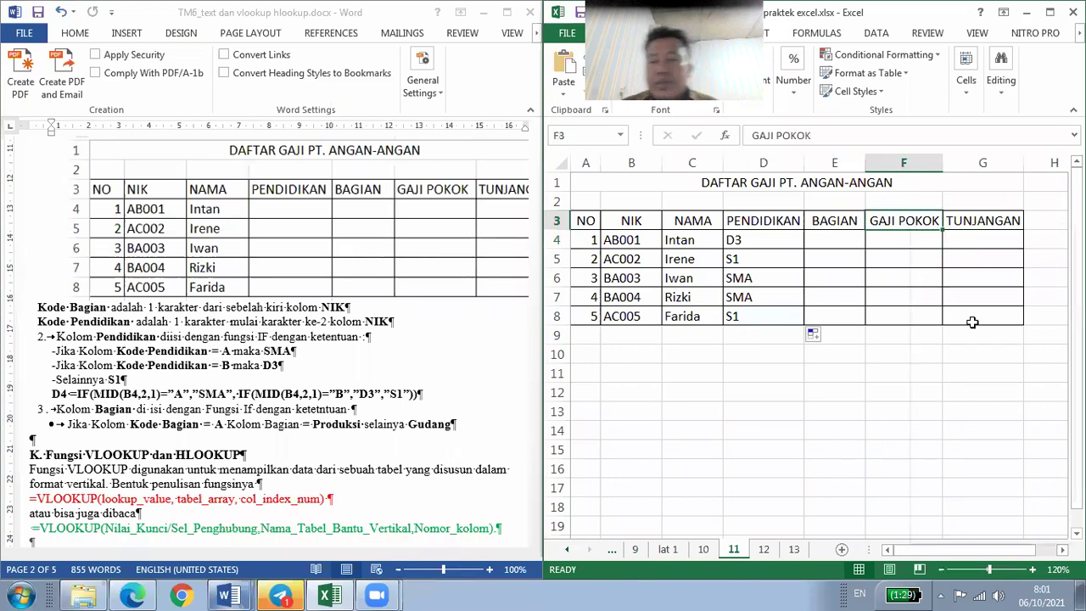
key("shift+F10")
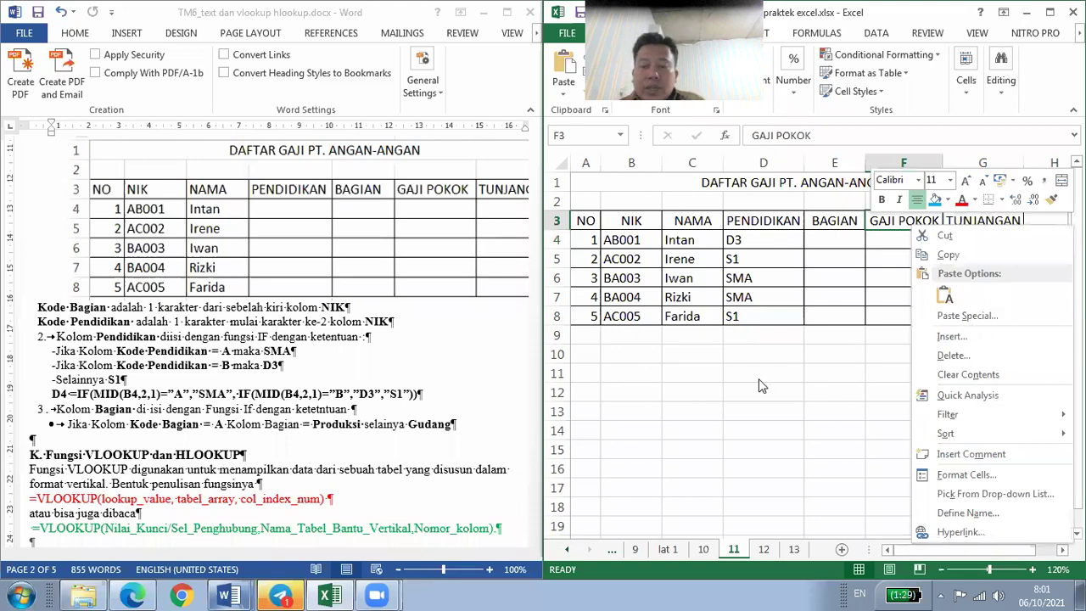
key("Escape")
- Read on in the Word document through section K, covering the VLOOKUP and HLOOKUP syntax and the explanation of their arguments
left_click(429, 355)
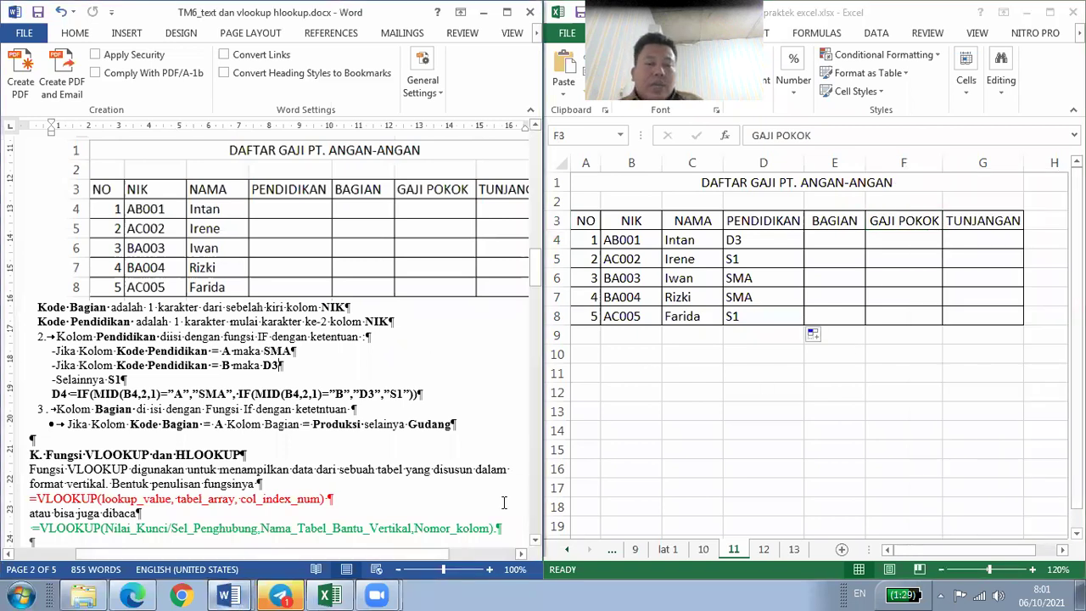
left_click(535, 541)
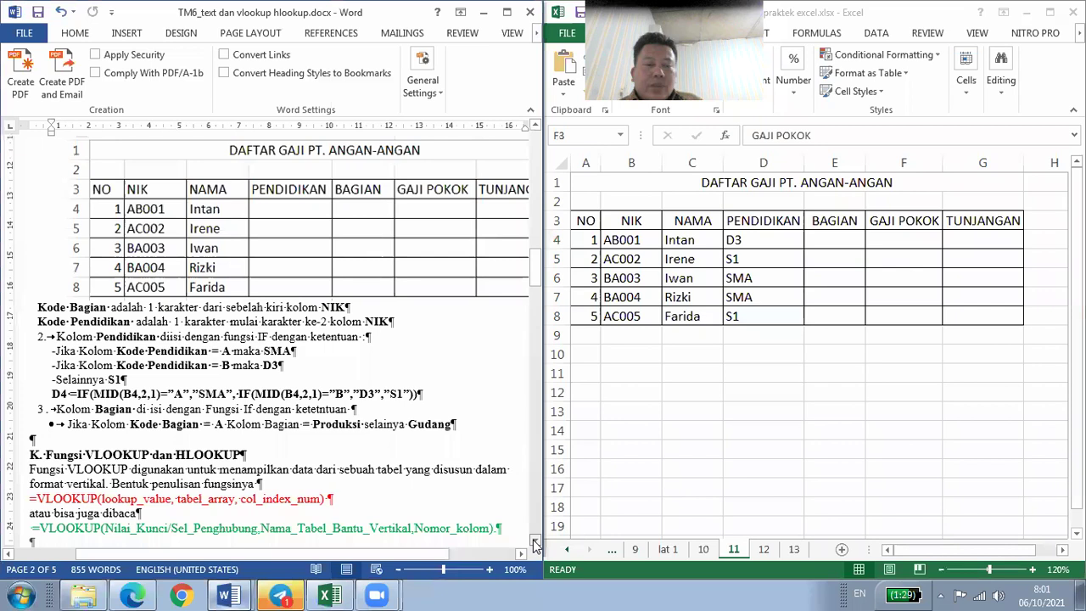
left_click(535, 541)
left_click(535, 541)
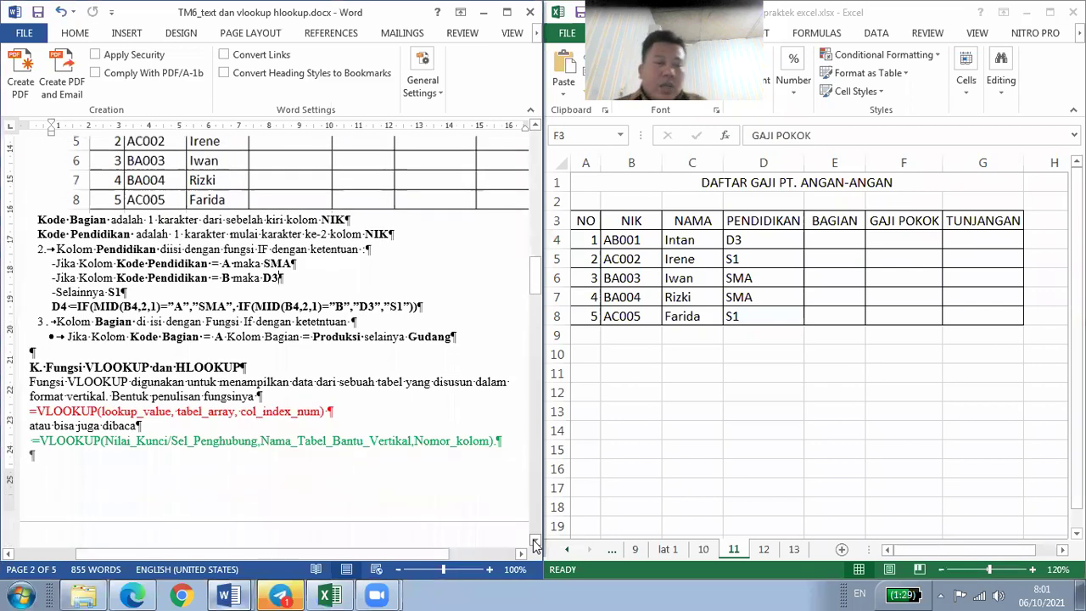
left_click(535, 541)
left_click(535, 542)
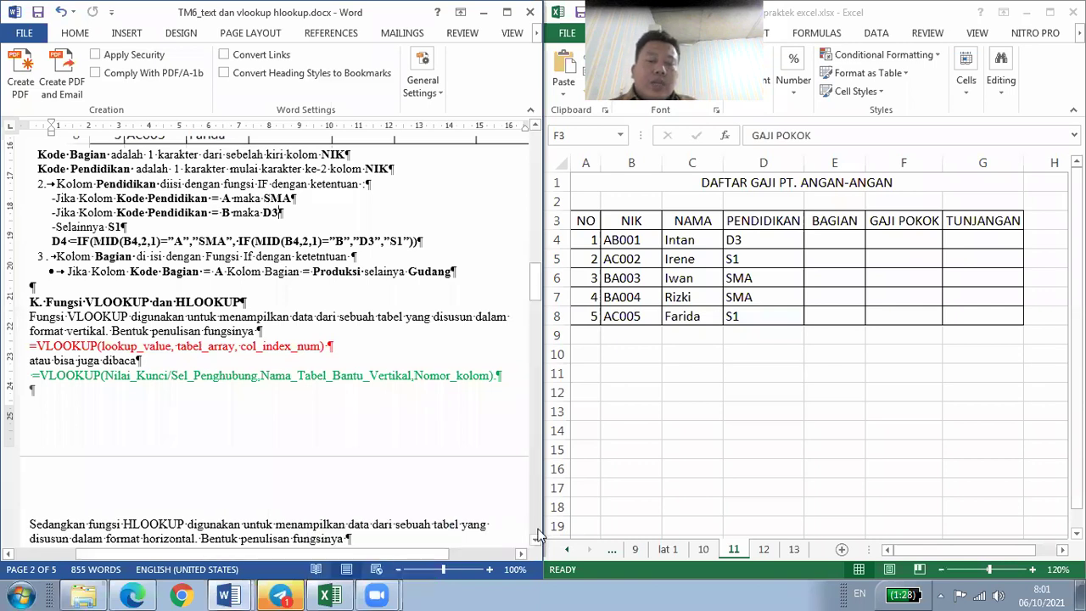
left_click(537, 542)
left_click(536, 542)
left_click(537, 542)
left_click(537, 542)
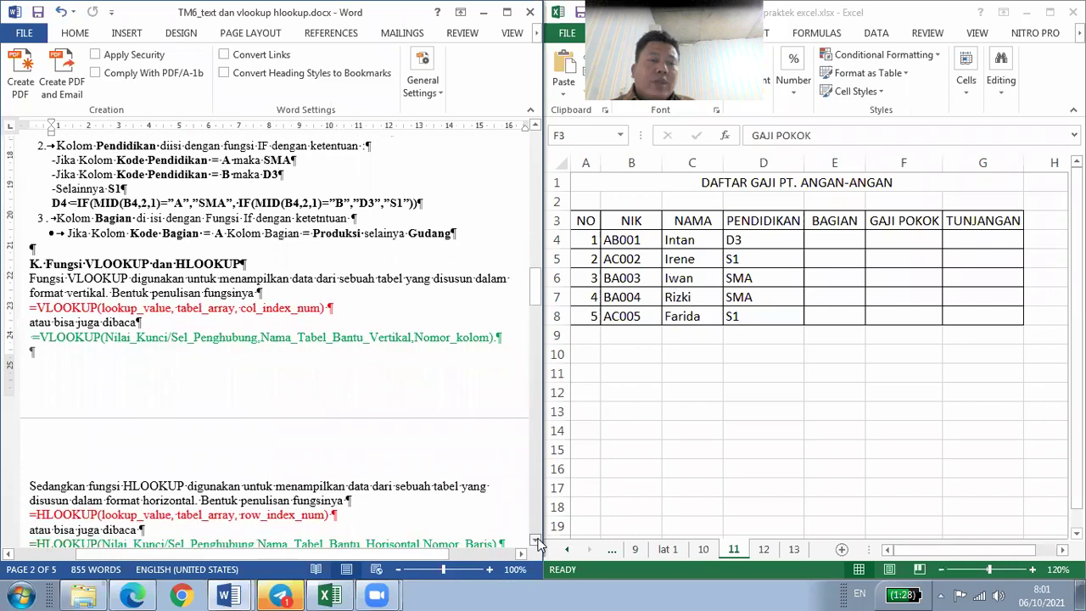
left_click(537, 542)
left_click(537, 542)
left_click(536, 542)
left_click(537, 542)
left_click(536, 542)
left_click(537, 542)
left_click(537, 542)
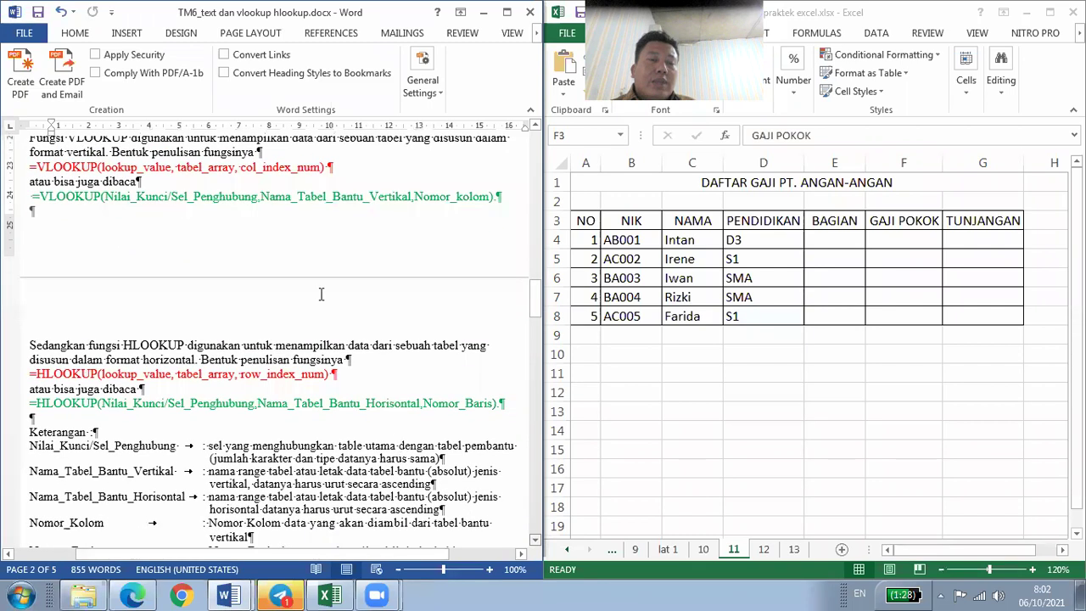
left_click(535, 126)
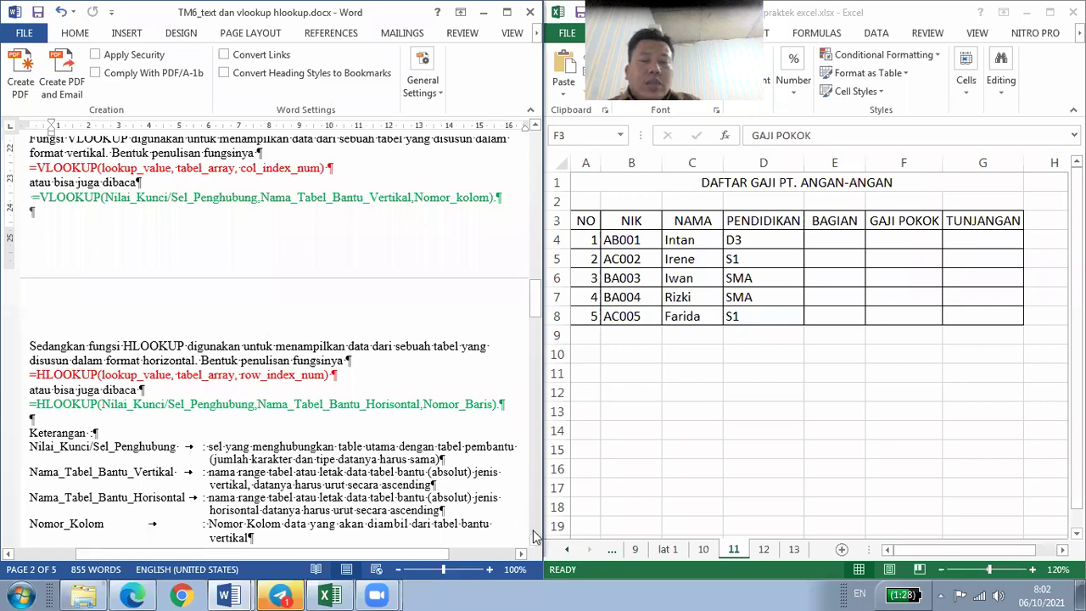
- Switch to the Excel workbook, open sheet 12 and select the main salary table A3:I9
left_click(772, 551)
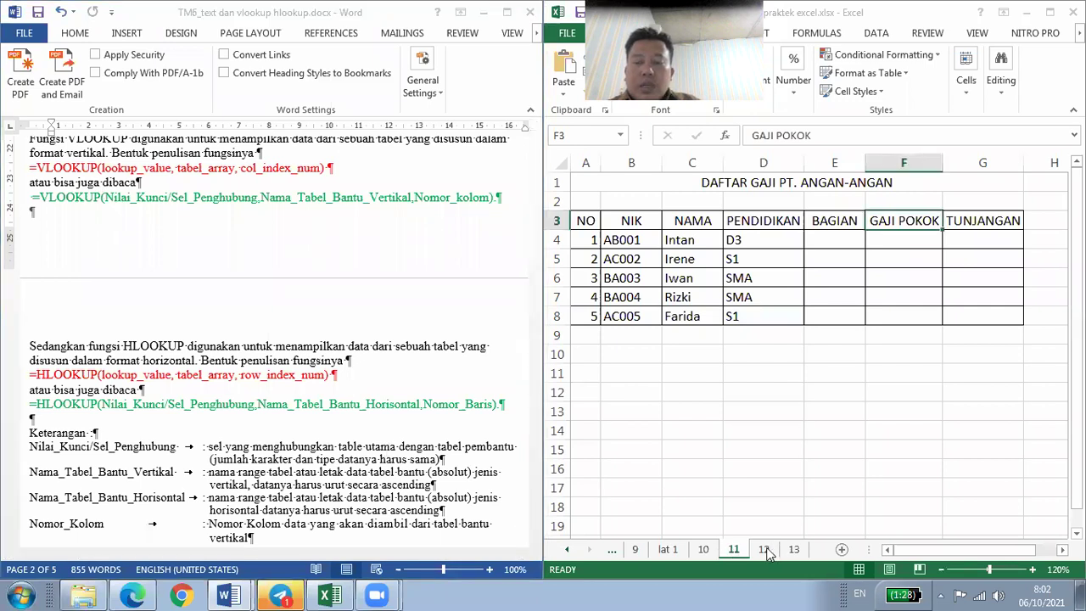
left_click(764, 550)
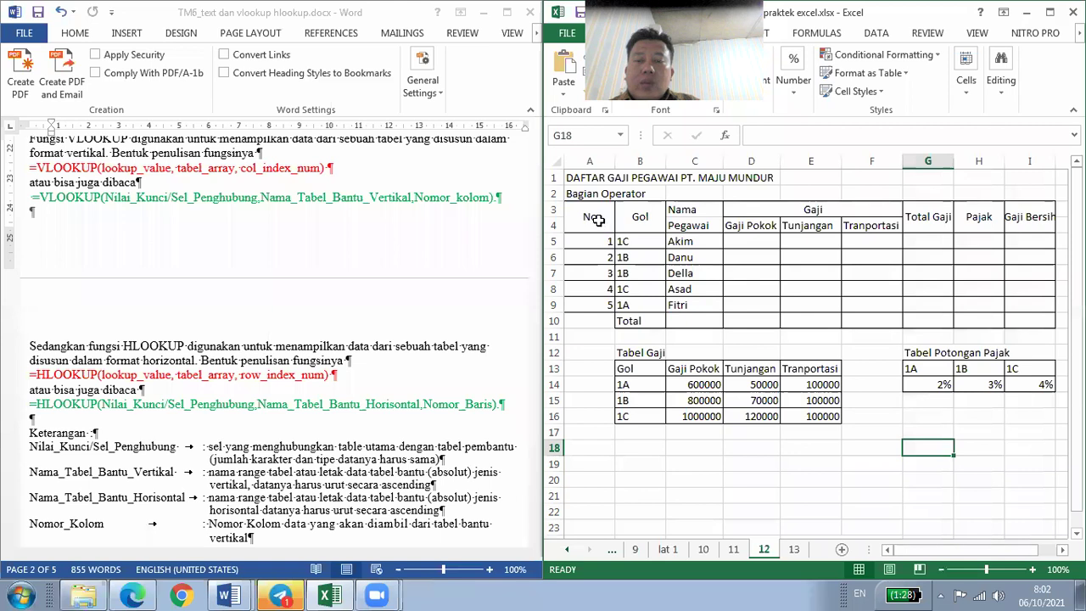
left_click_drag(589, 216, 901, 304)
left_click_drag(1023, 290, 1039, 306)
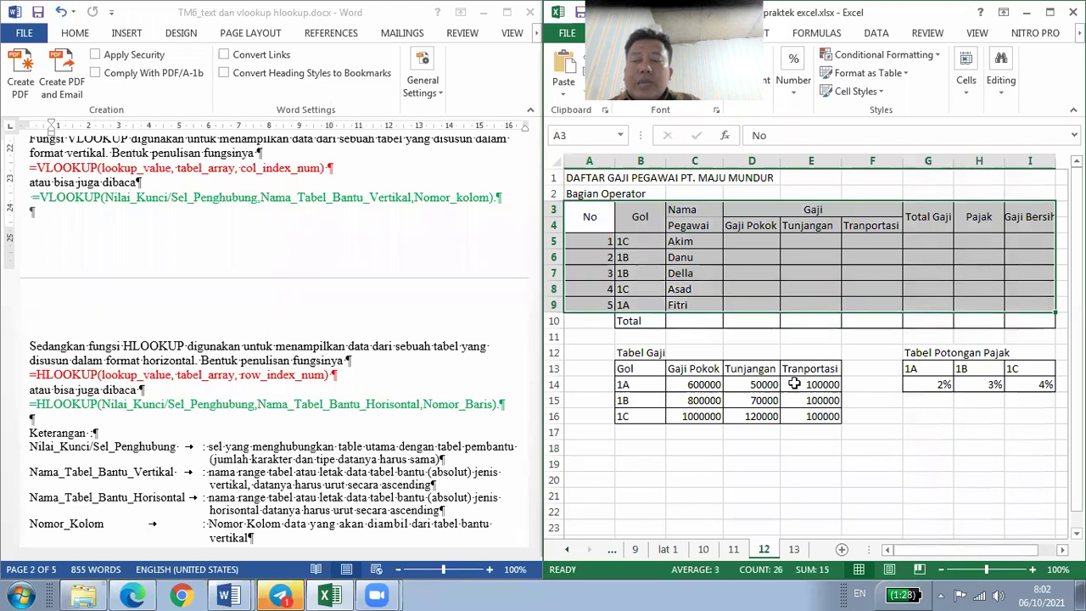
- Add the row labels GOL in F13 and POT PJK in F14 beside the Tabel Potongan Pajak values
left_click(649, 384)
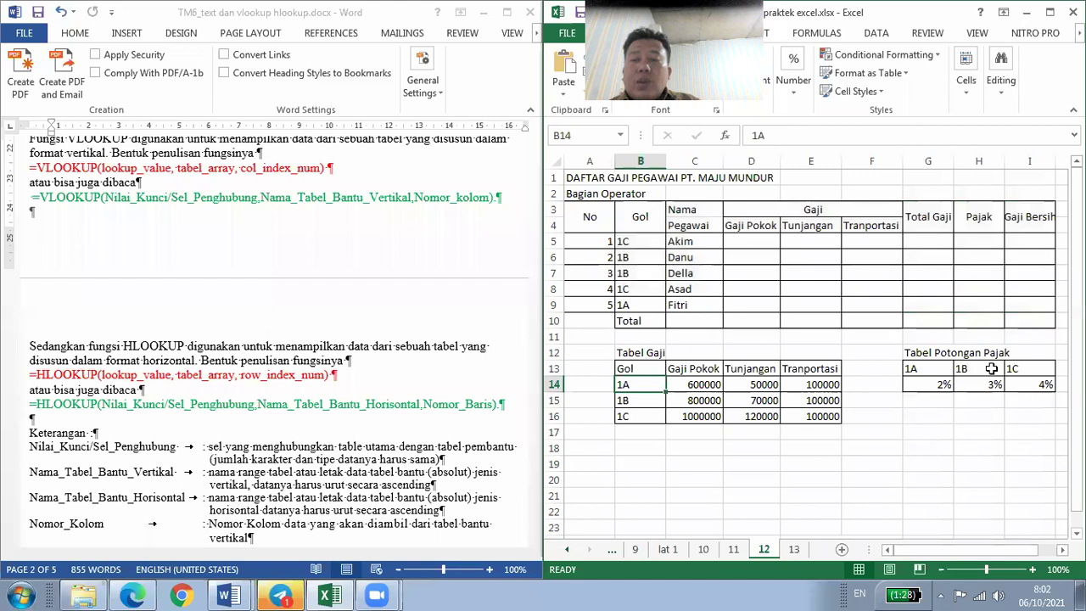
left_click(989, 371)
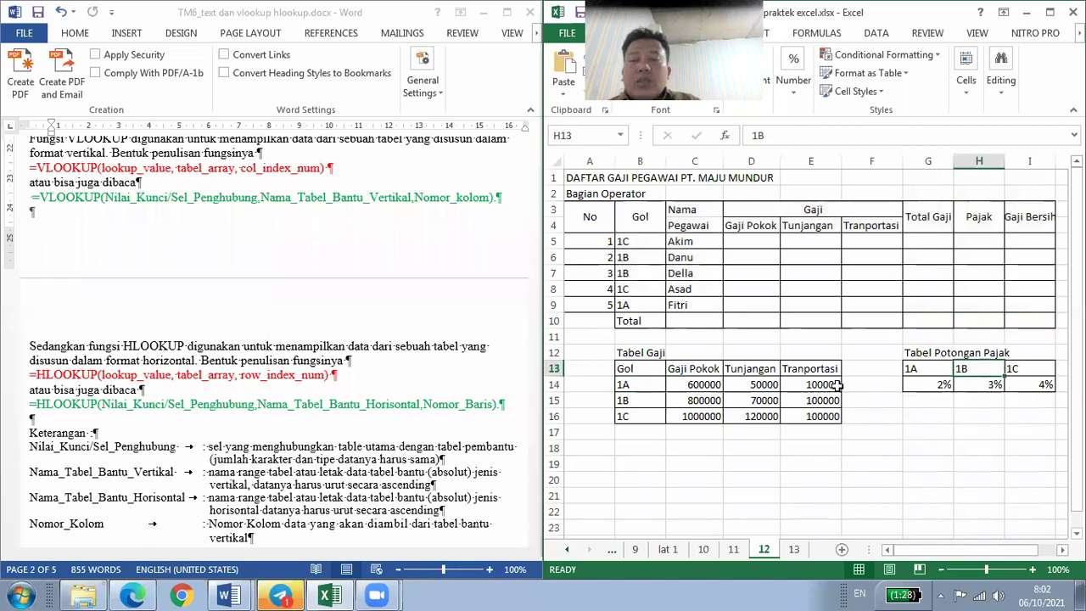
left_click(882, 368)
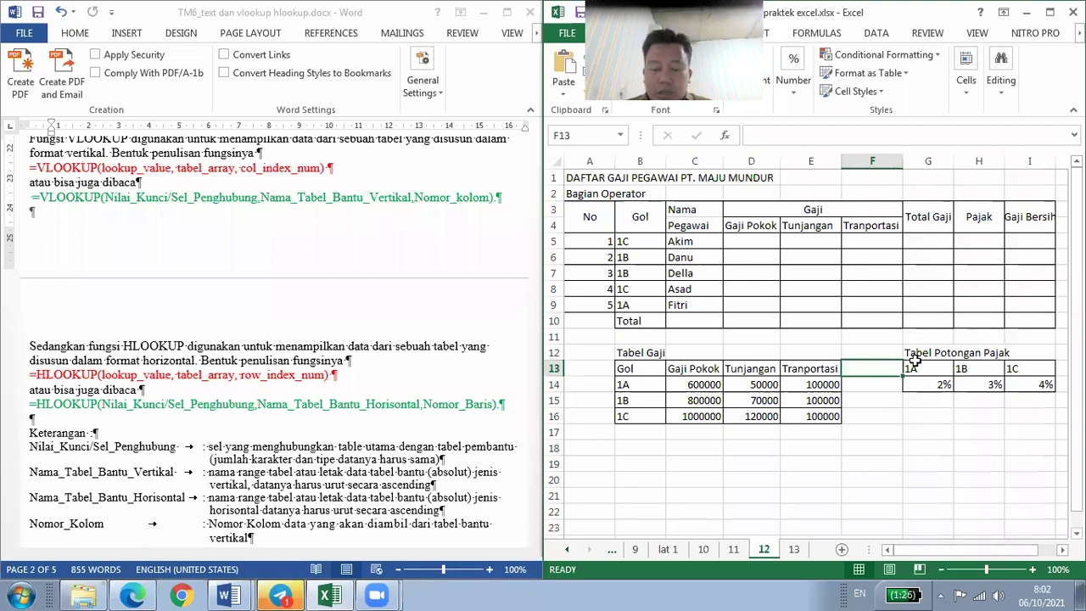
type("gOL")
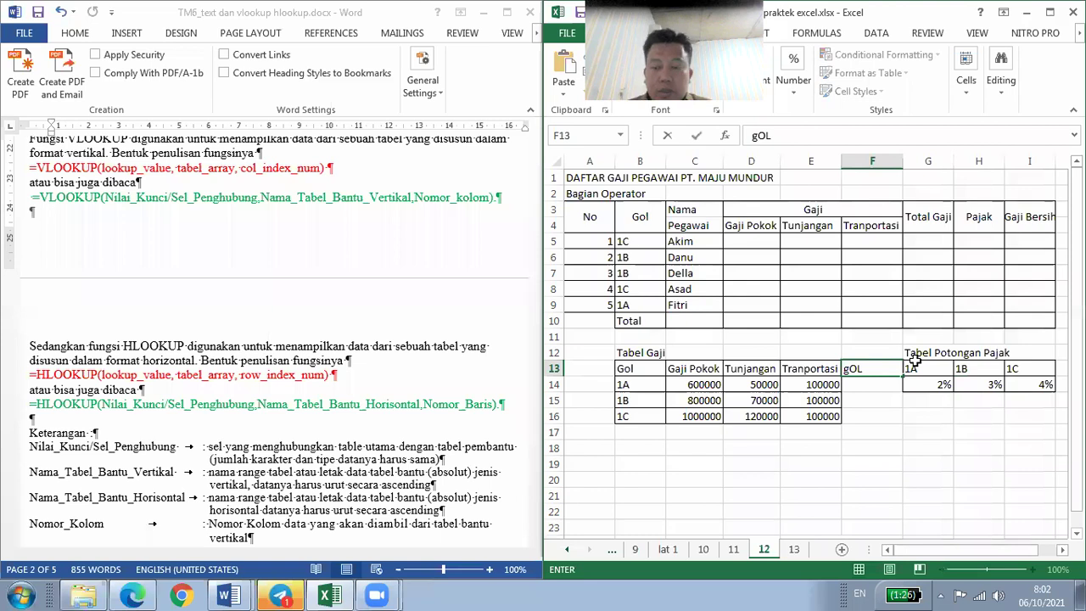
key("Escape")
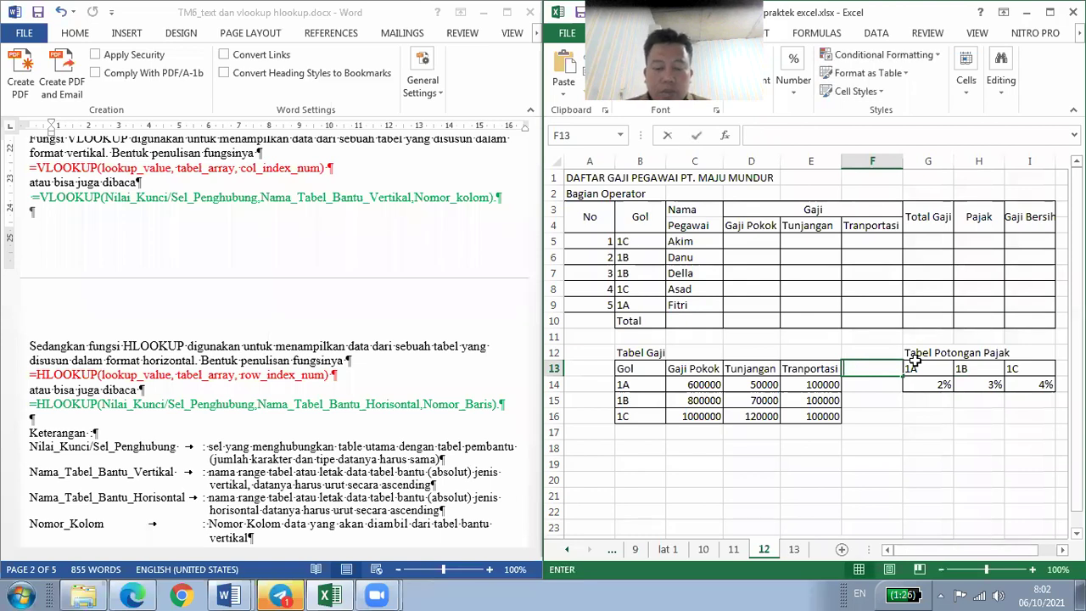
type("GOL")
key("Return")
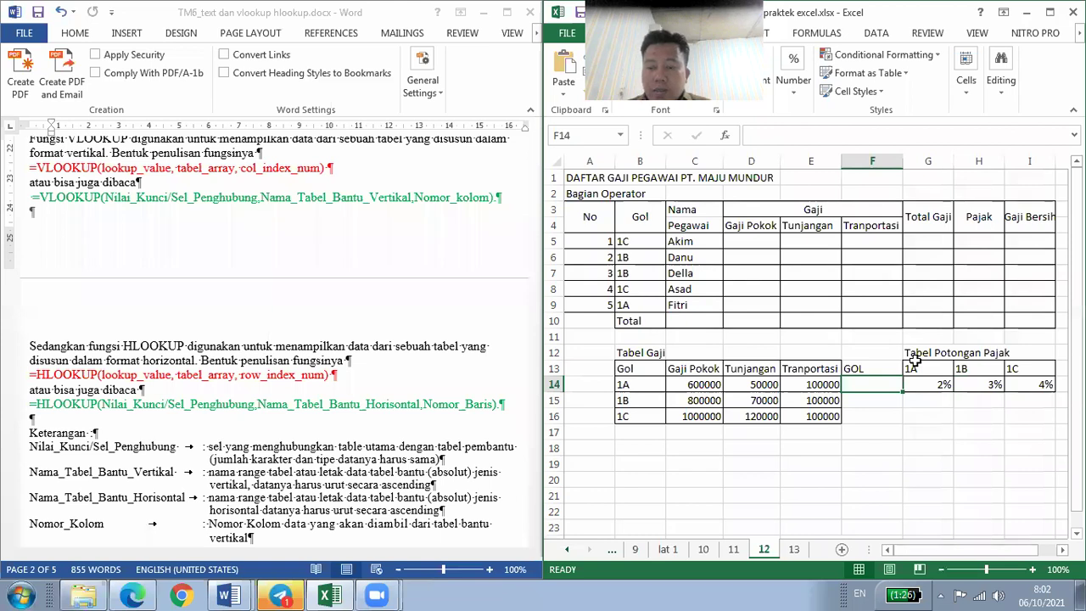
type("POT PJK")
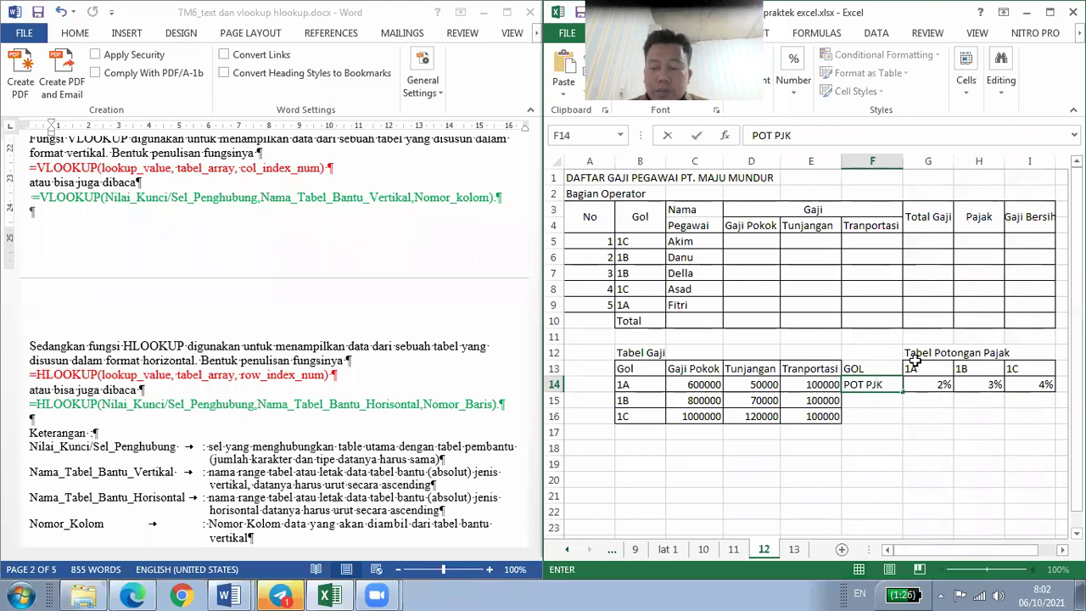
key("Return")
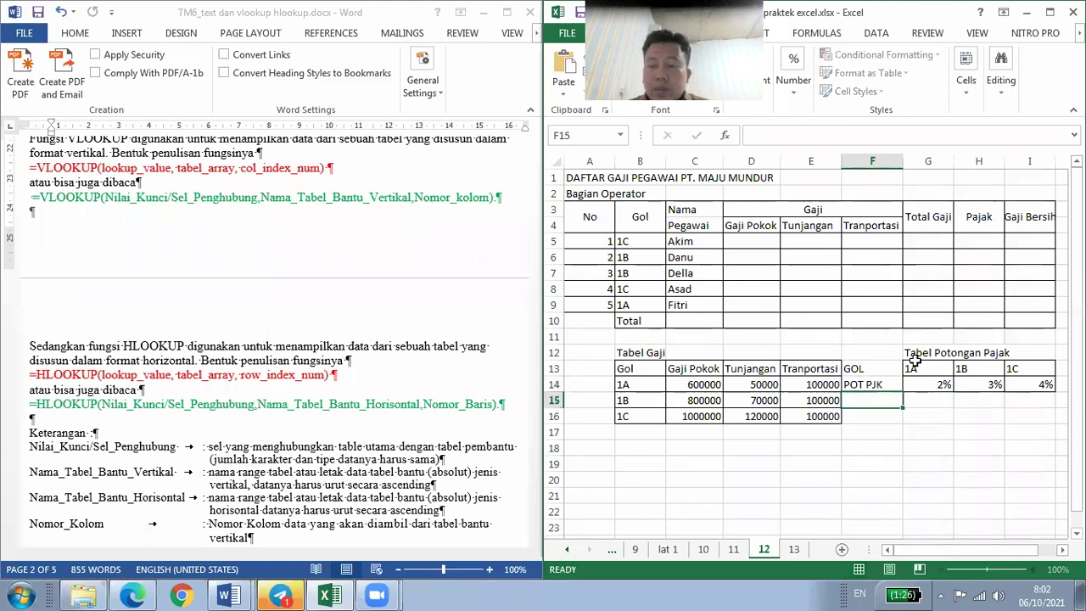
- Right-align the GOL and POT PJK labels in F13:F14
left_click(889, 366)
left_click_drag(889, 365, 882, 384)
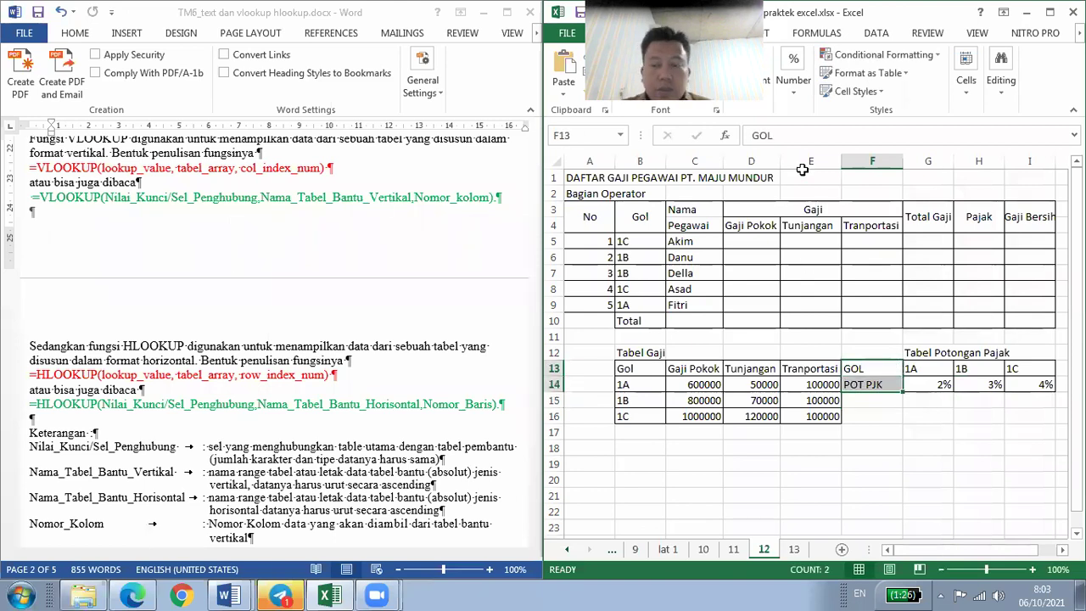
key("ctrl+r")
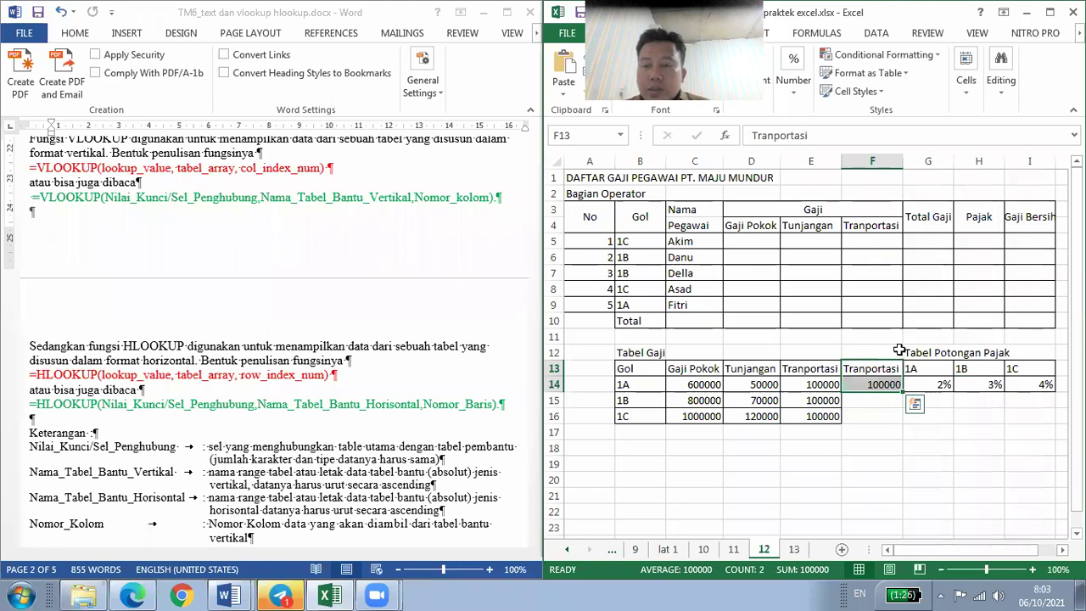
key("ctrl+z")
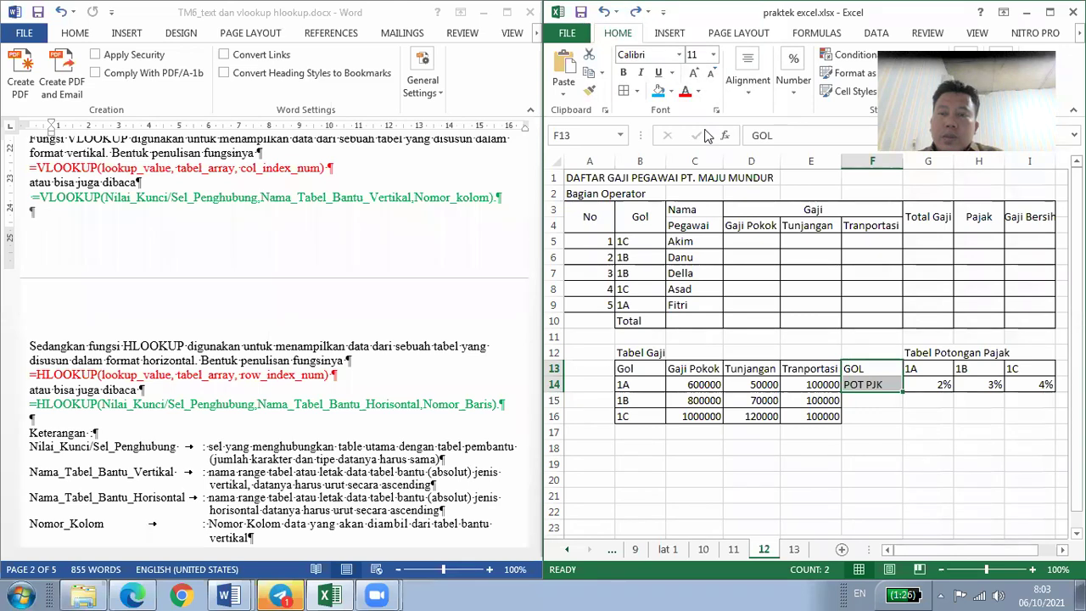
left_click(754, 101)
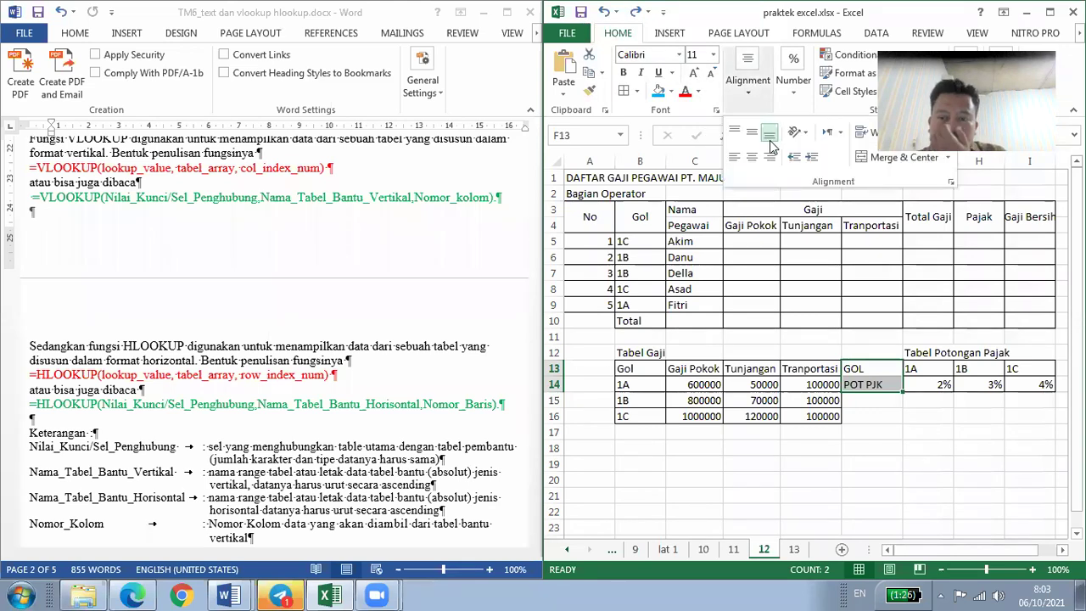
left_click(769, 158)
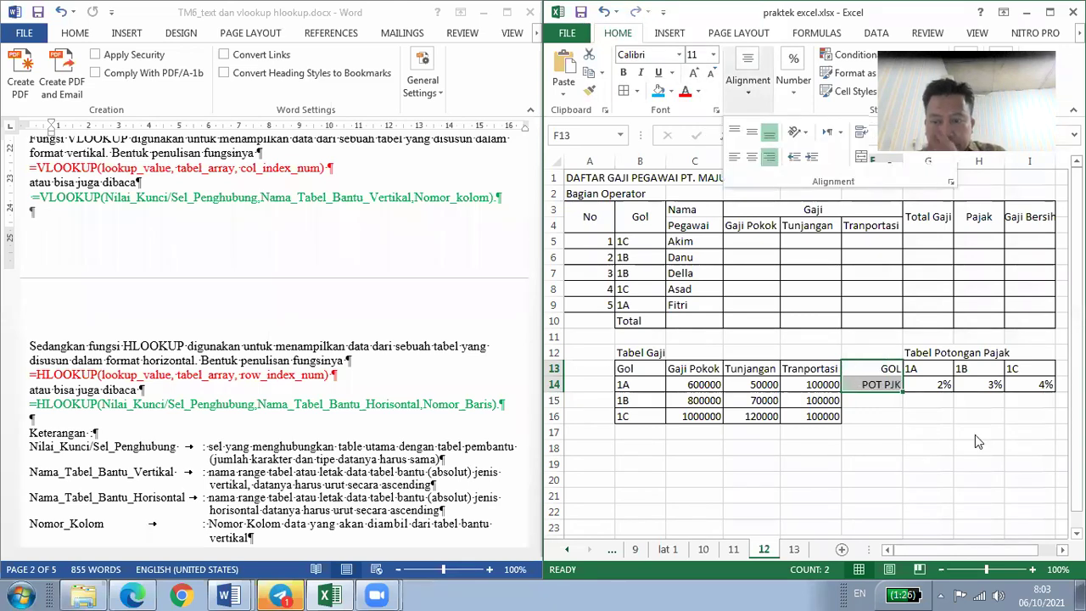
left_click(914, 463)
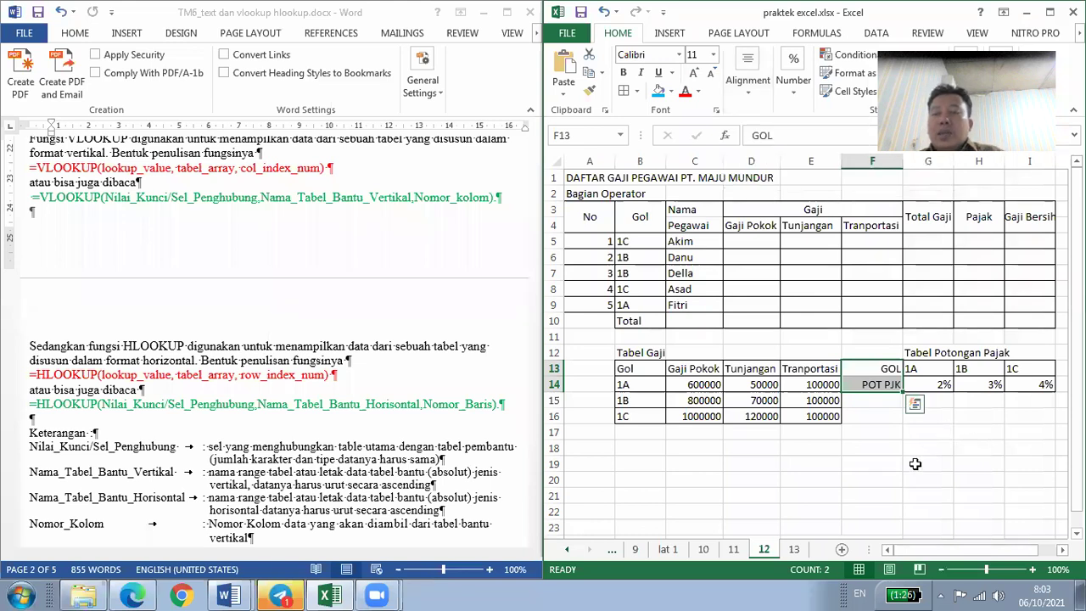
left_click(914, 463)
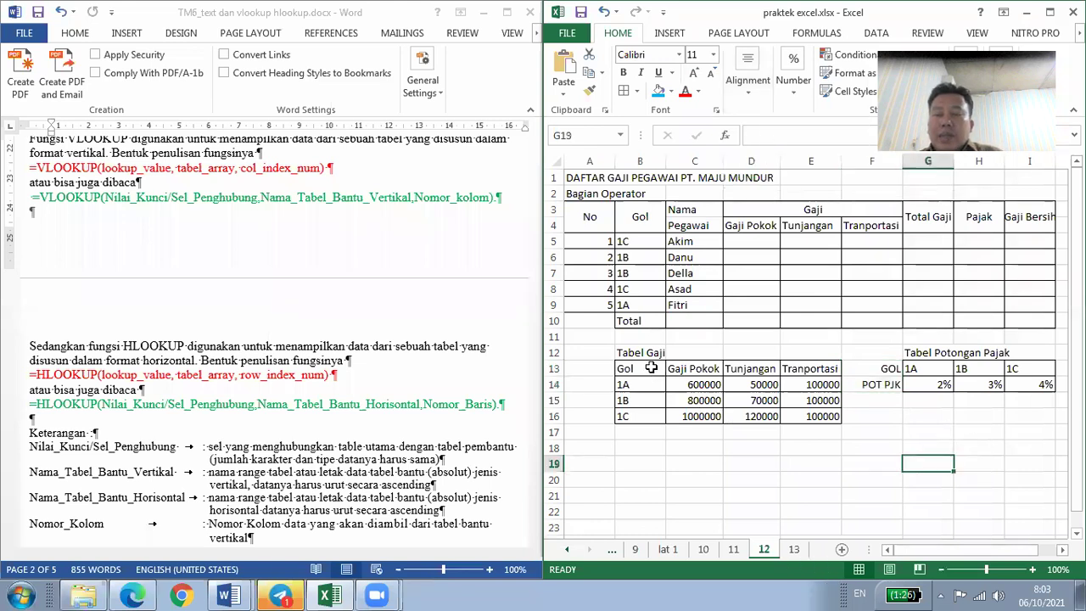
- Fill the Tabel Gaji header cells B13:E13 with grey
left_click_drag(651, 368, 806, 368)
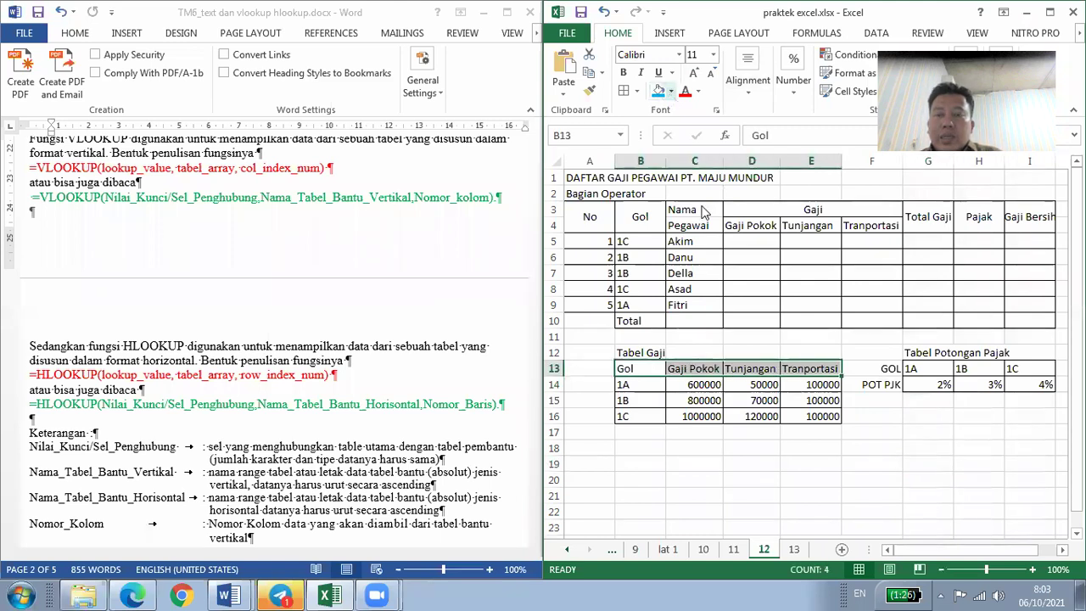
left_click(670, 90)
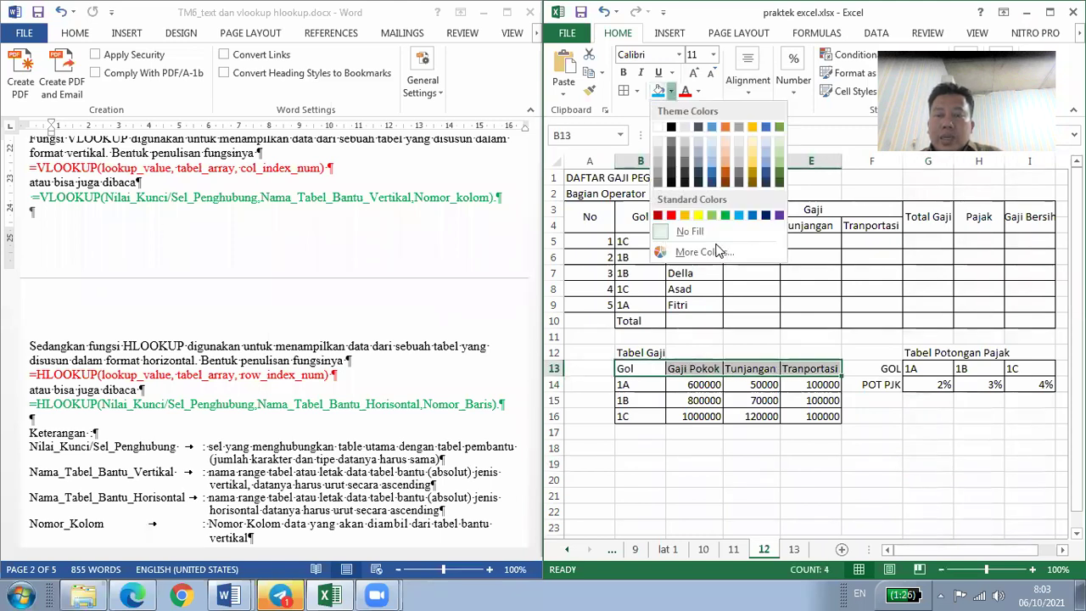
left_click(658, 159)
left_click_drag(889, 368, 893, 384)
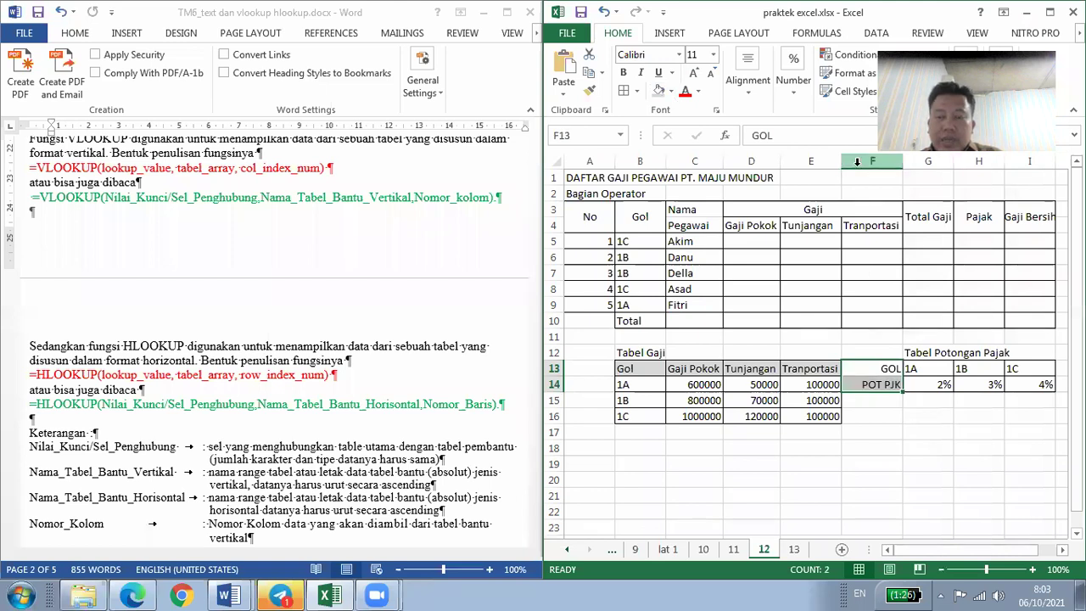
- Delete the empty cells A13:A16 beside Tabel Gaji, shifting the remaining cells left
left_click_drag(594, 370, 594, 415)
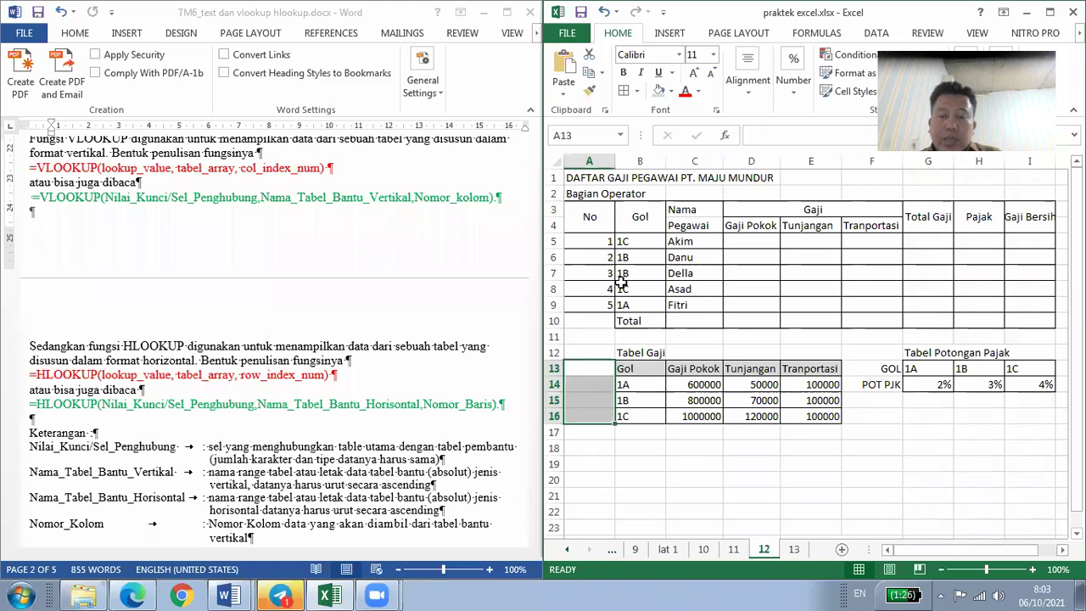
right_click(589, 386)
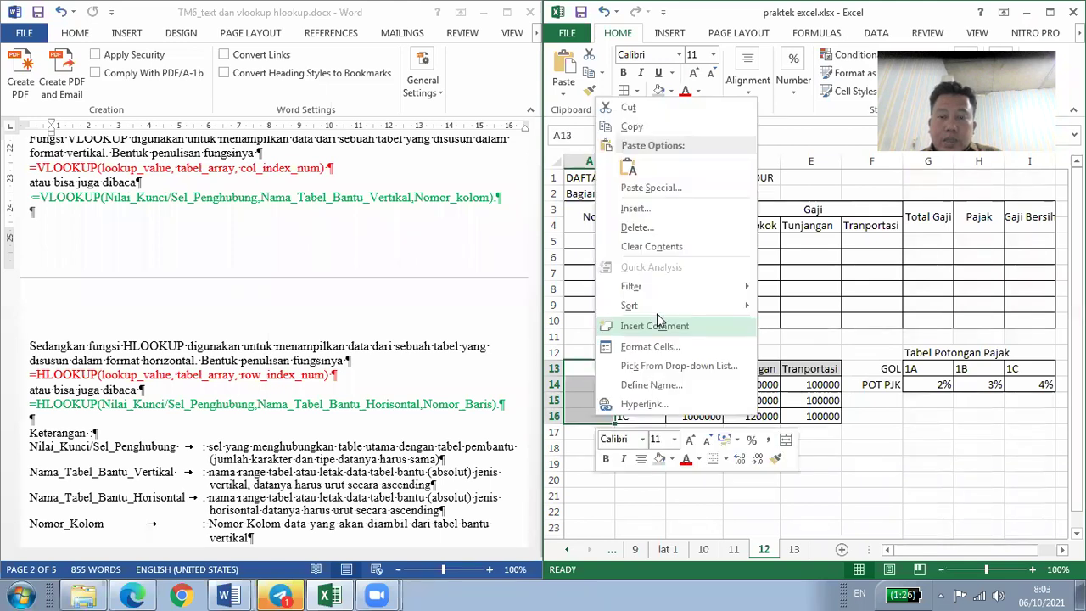
left_click(635, 229)
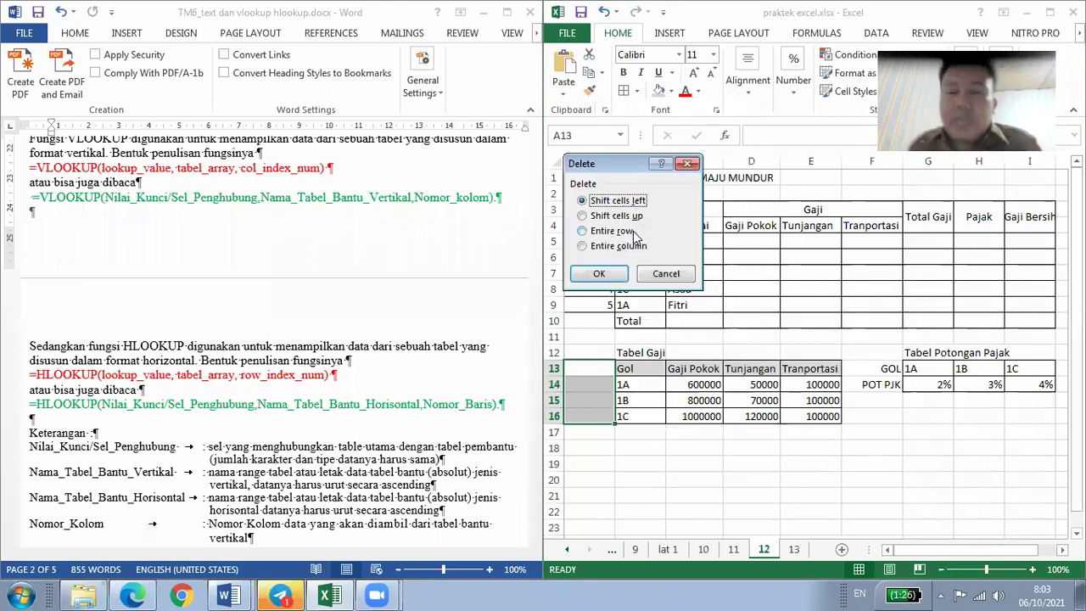
left_click(609, 272)
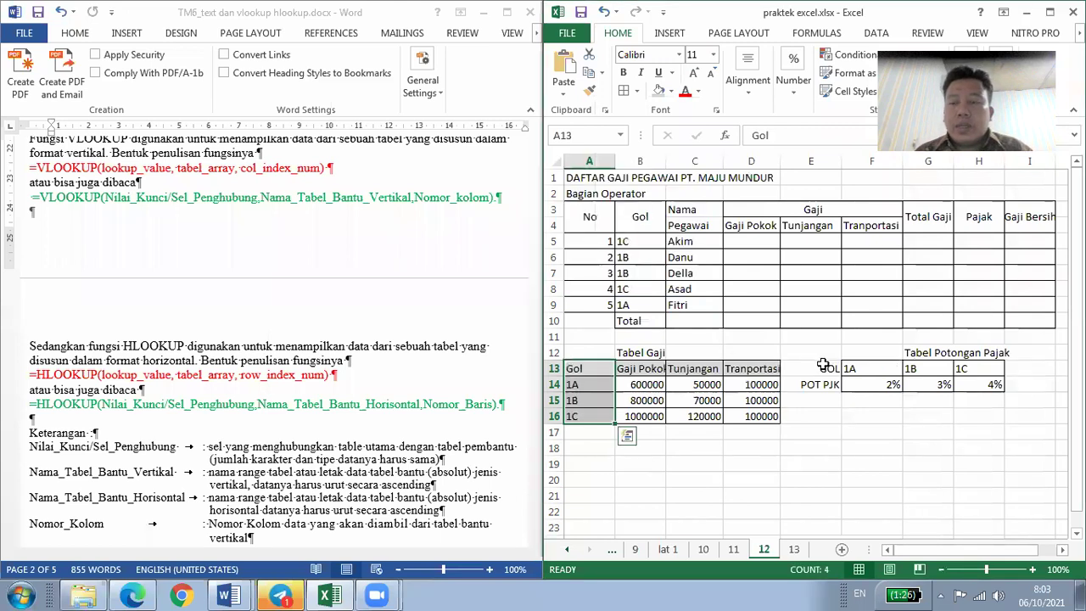
- Insert blank cells at E12:E14, shifting the tax table cells right
left_click_drag(816, 354, 822, 377)
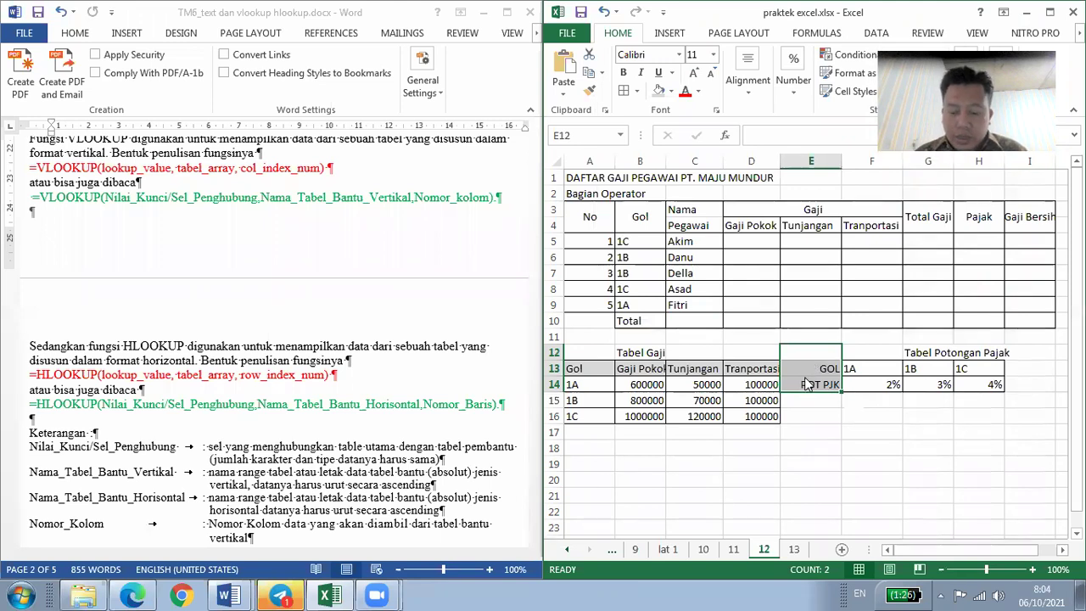
right_click(808, 383)
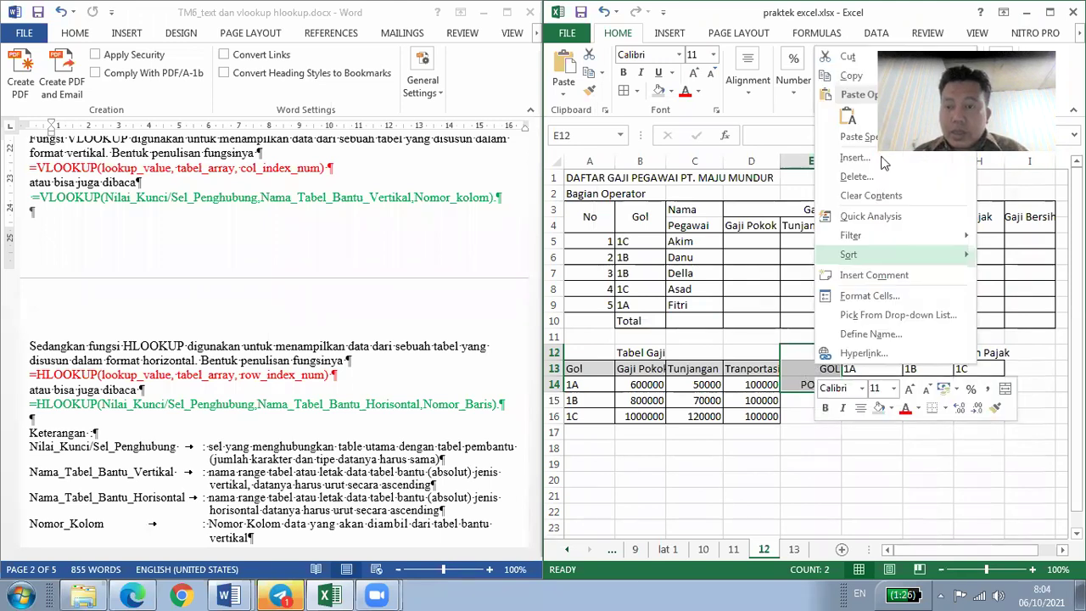
left_click(880, 156)
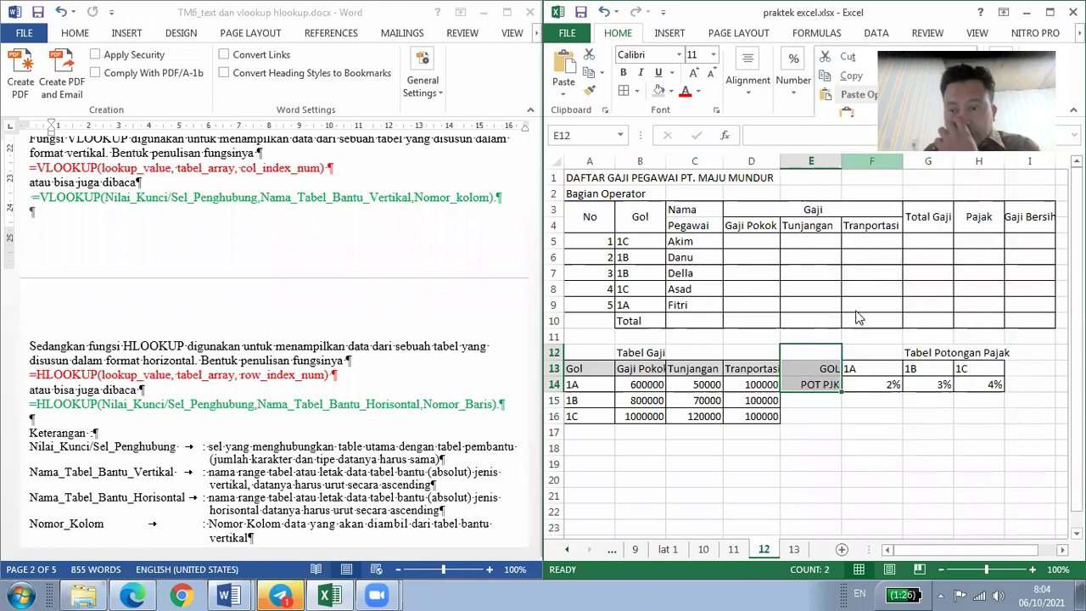
left_click_drag(851, 94, 788, 111)
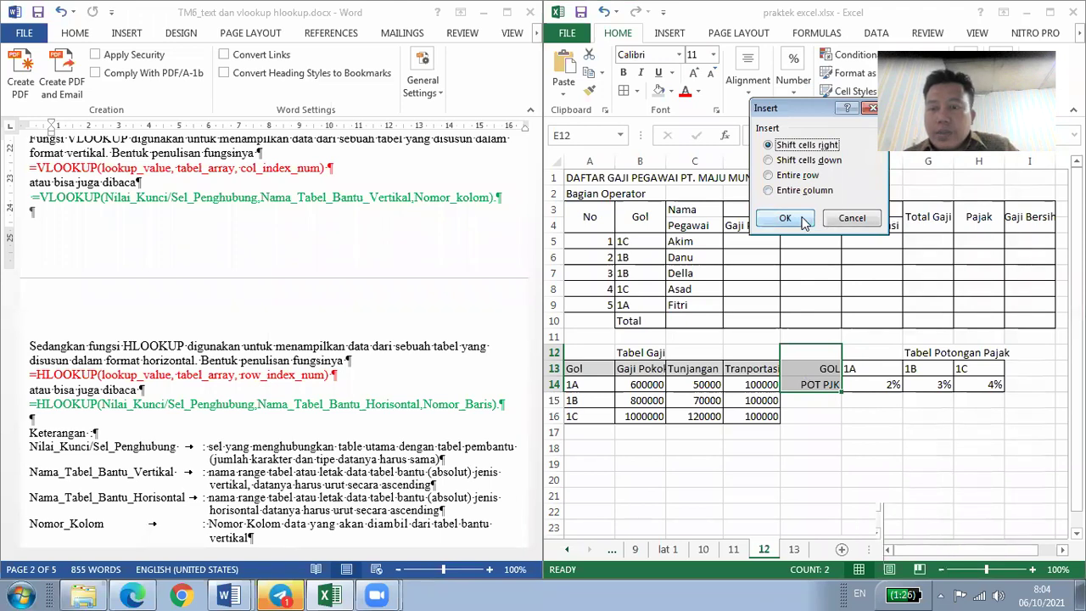
left_click(804, 221)
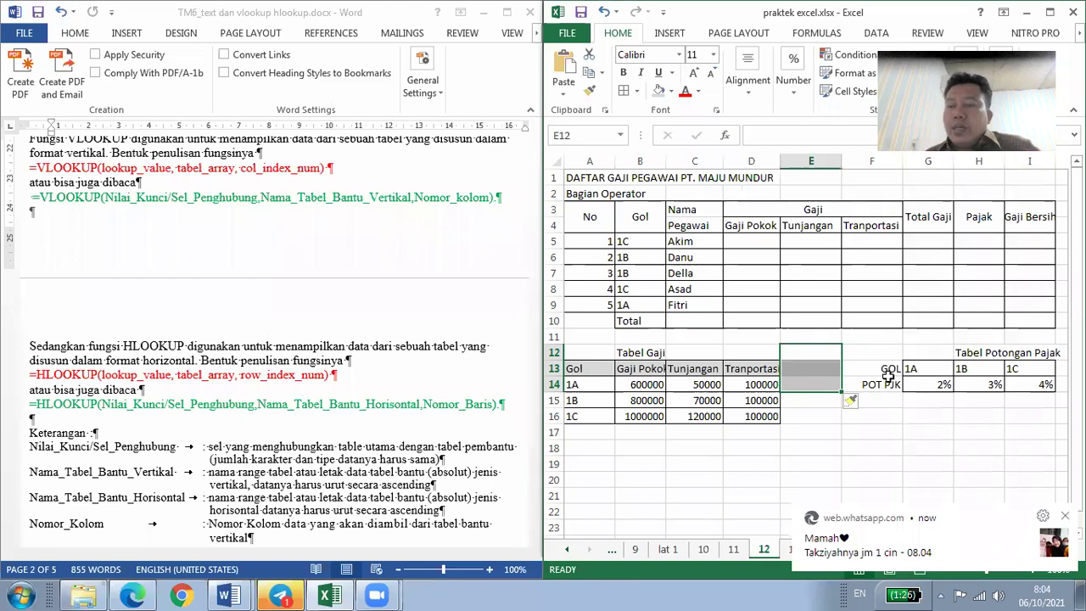
- Clear the grey fill from the inserted cell E13 by copying the formatting of the blank cell E16 onto it
left_click(886, 370)
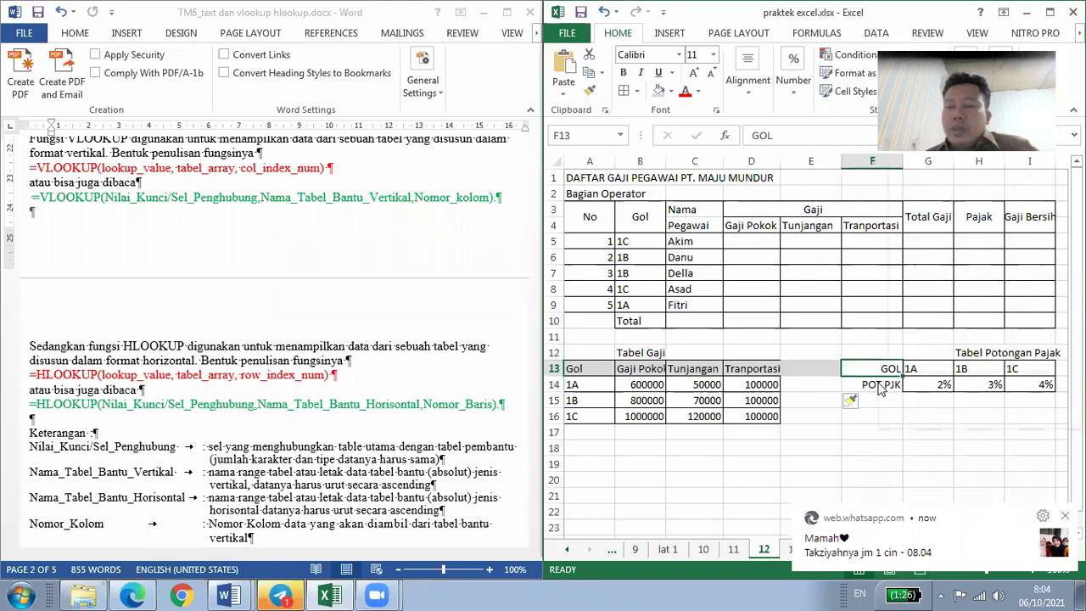
right_click(869, 370)
left_click(870, 368)
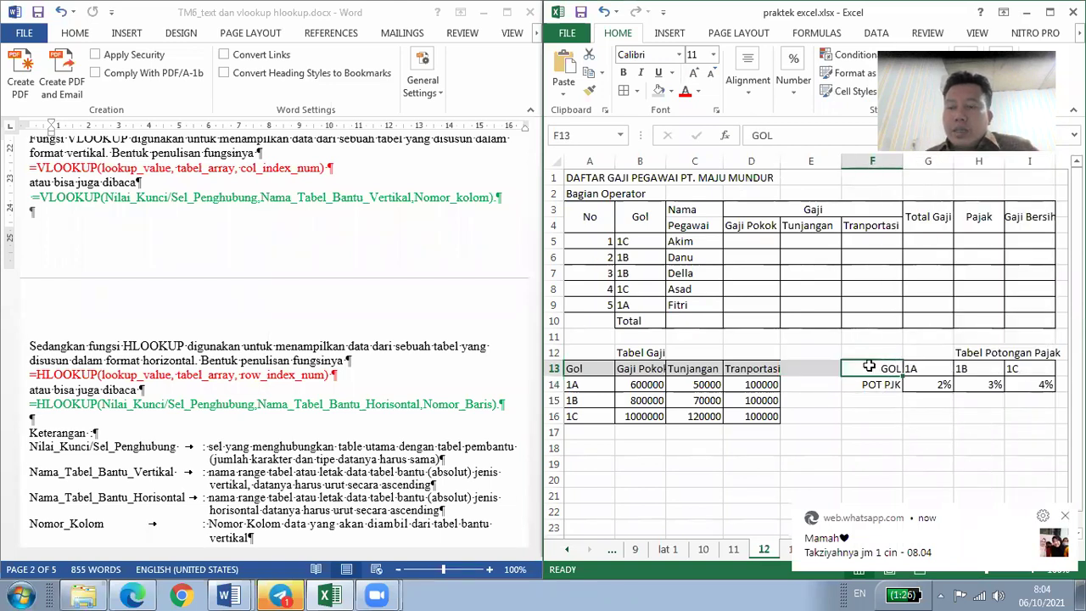
key("Left")
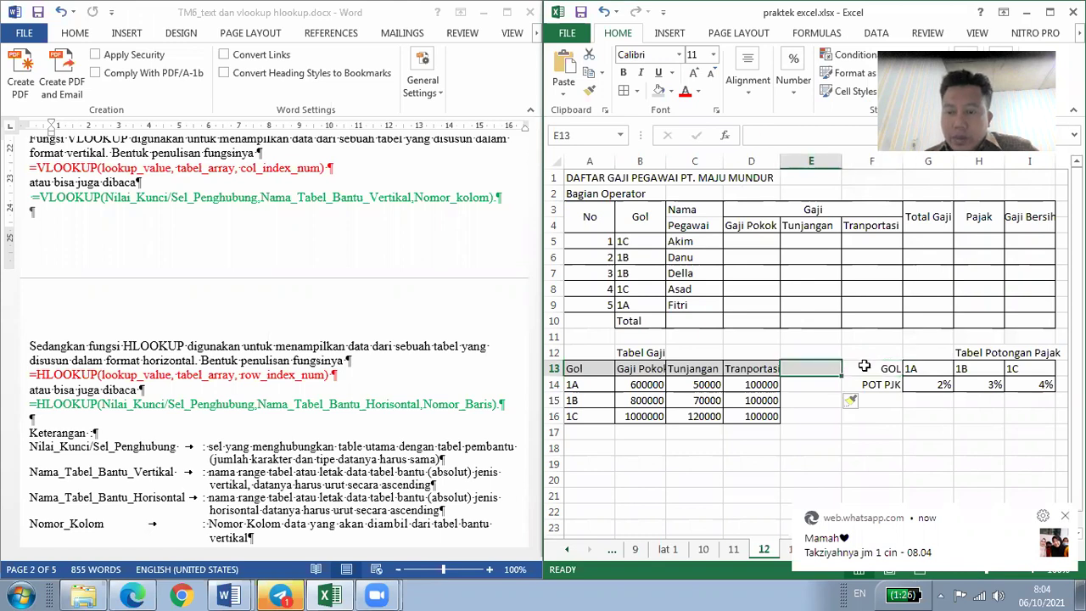
left_click(863, 367)
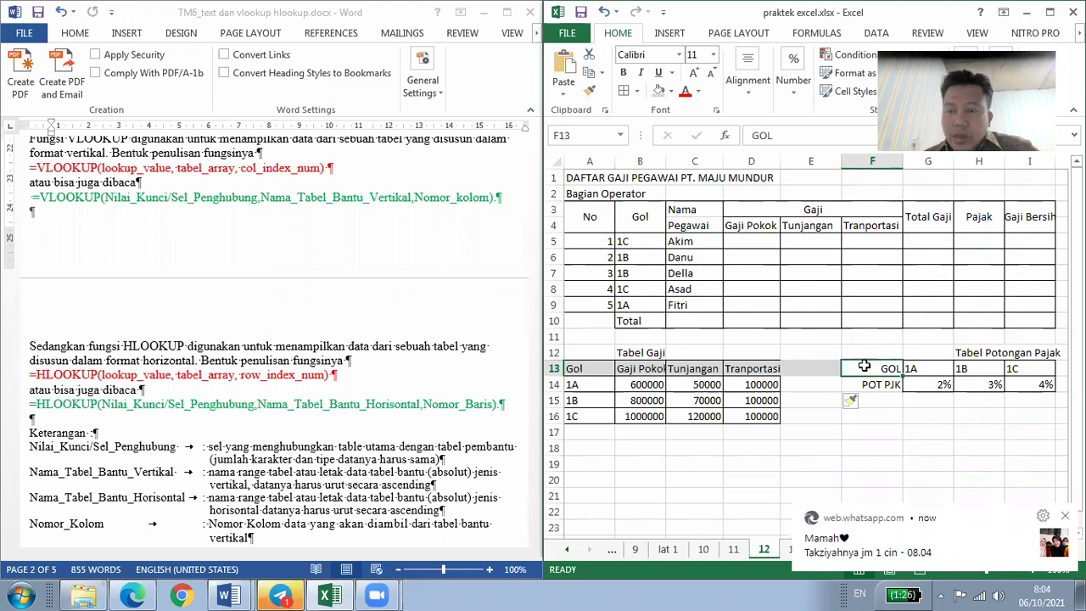
left_click(821, 415)
left_click(589, 90)
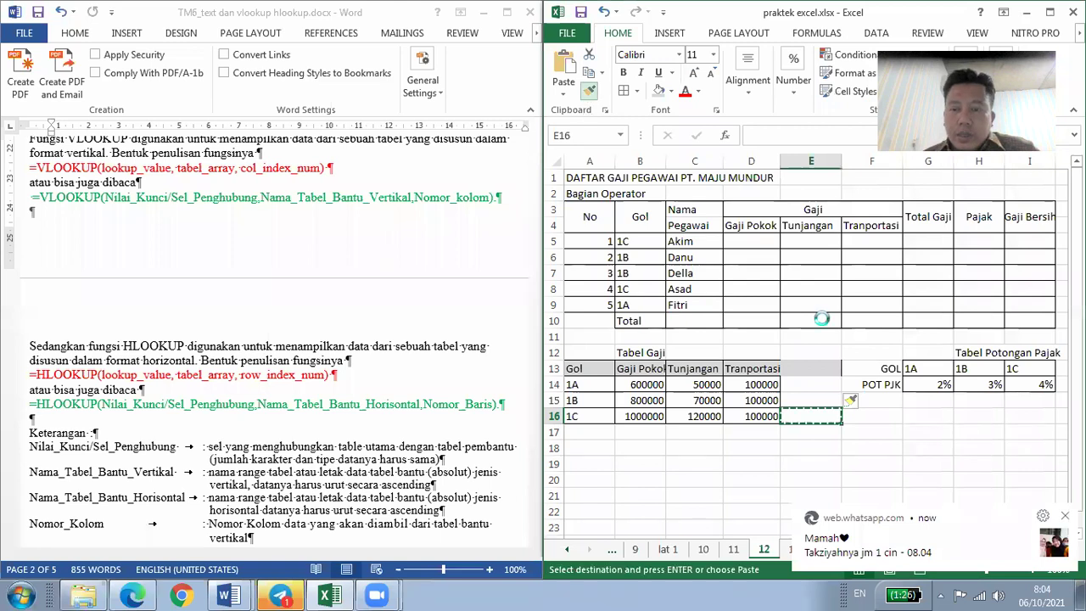
left_click(819, 370)
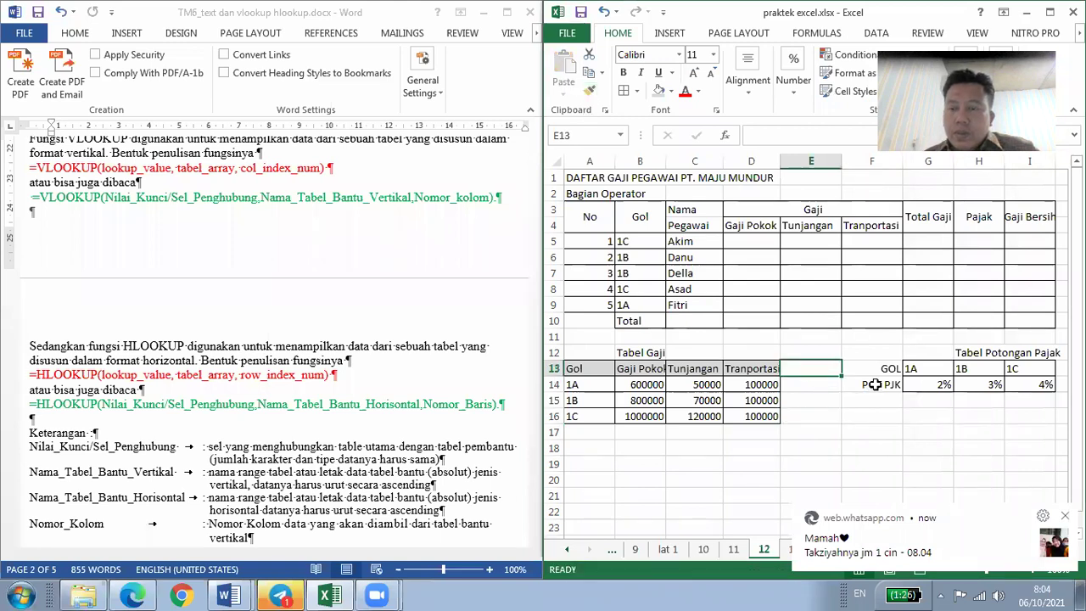
- Fill the GOL and POT PJK label cells F13:F14 with the same grey as the Tabel Gaji header
left_click_drag(874, 384, 874, 372)
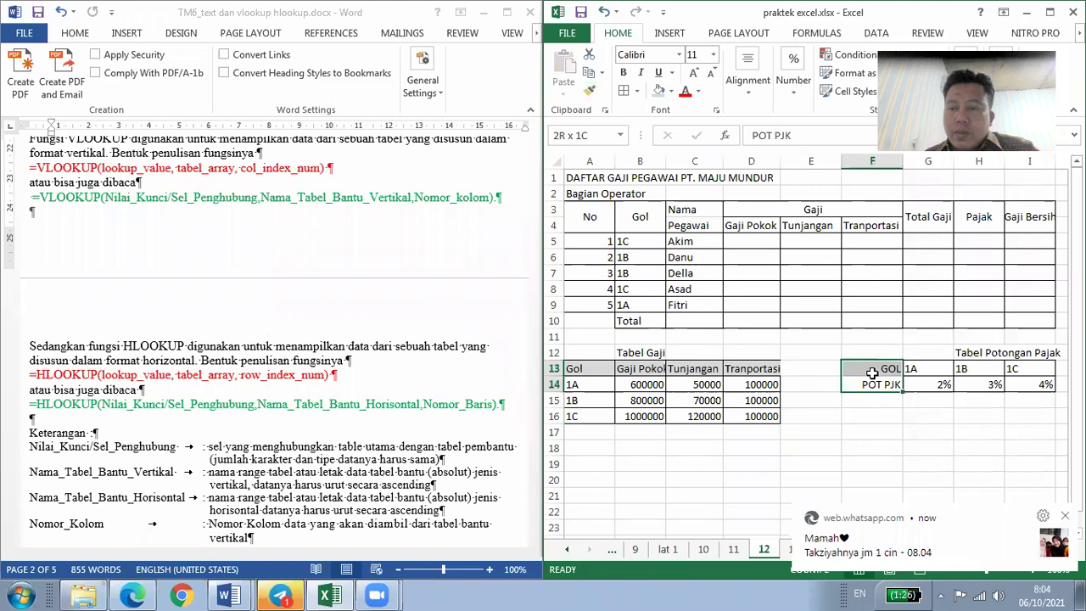
left_click(658, 92)
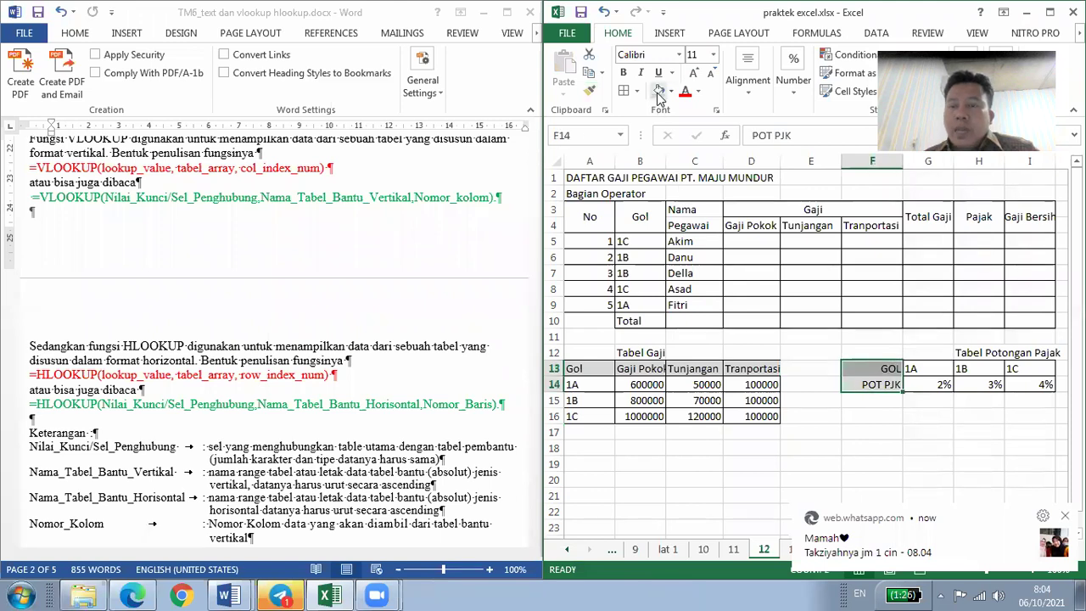
left_click(872, 419)
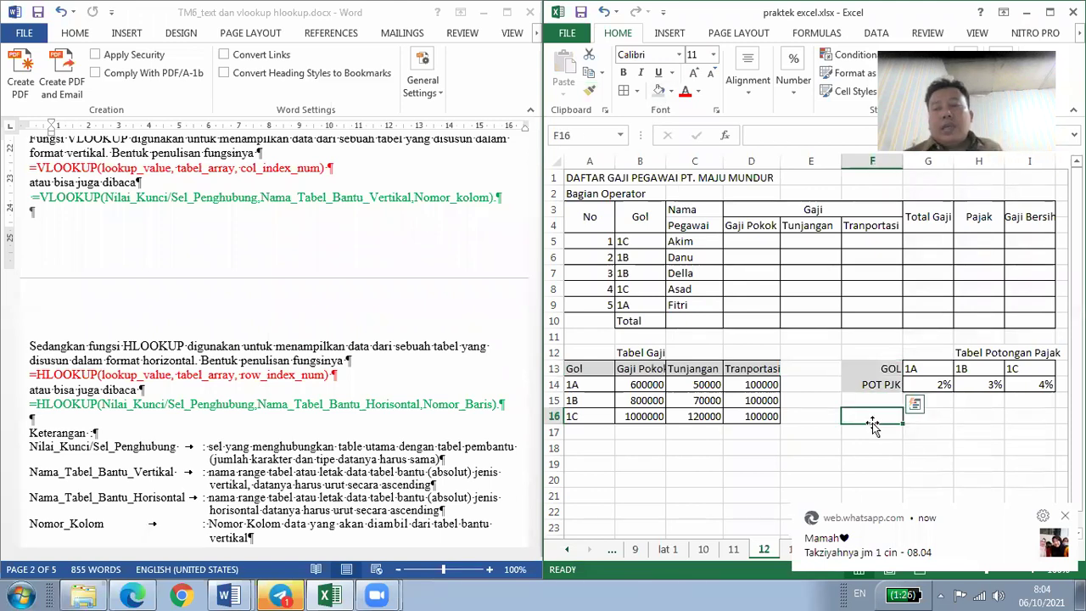
- Examine the Tabel Gaji and Tabel Potongan Pajak lookup tables, comparing their layouts and the Gol key values
left_click(603, 372)
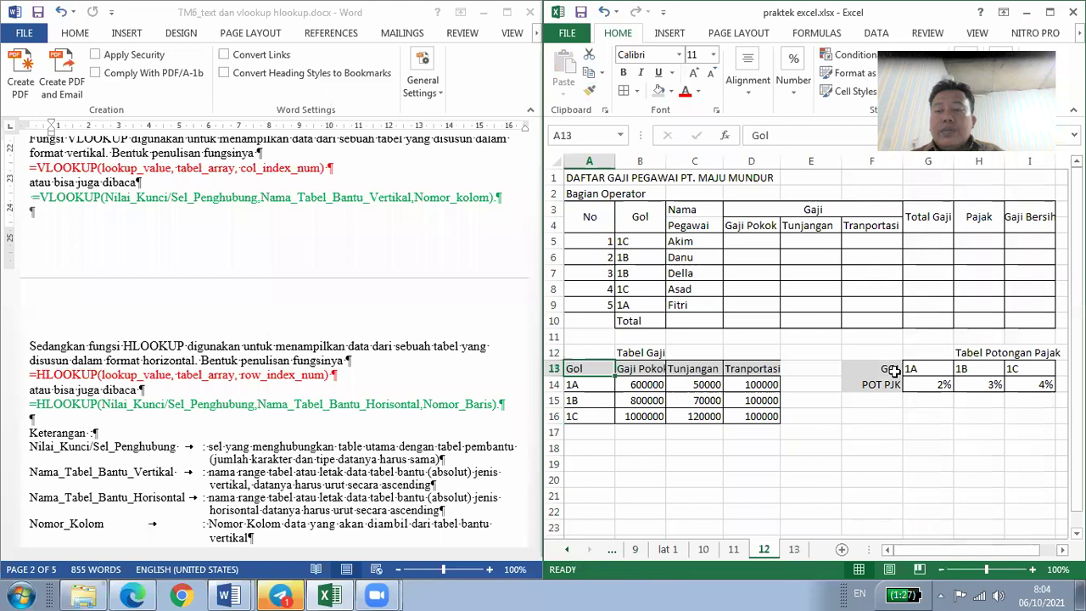
key("Right")
left_click(594, 368)
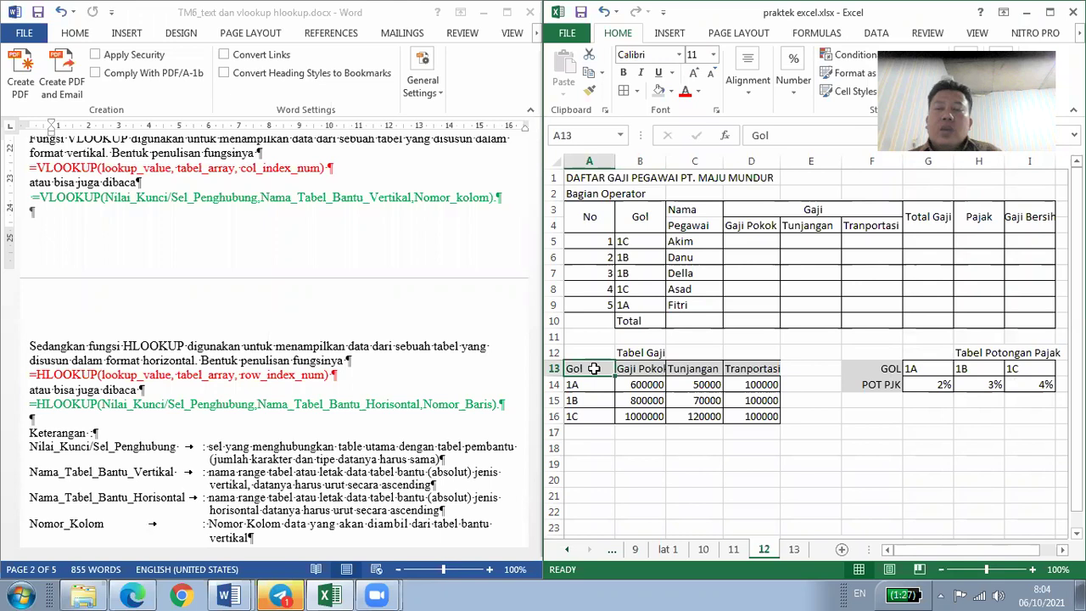
left_click(921, 368)
left_click_drag(890, 368, 1018, 384)
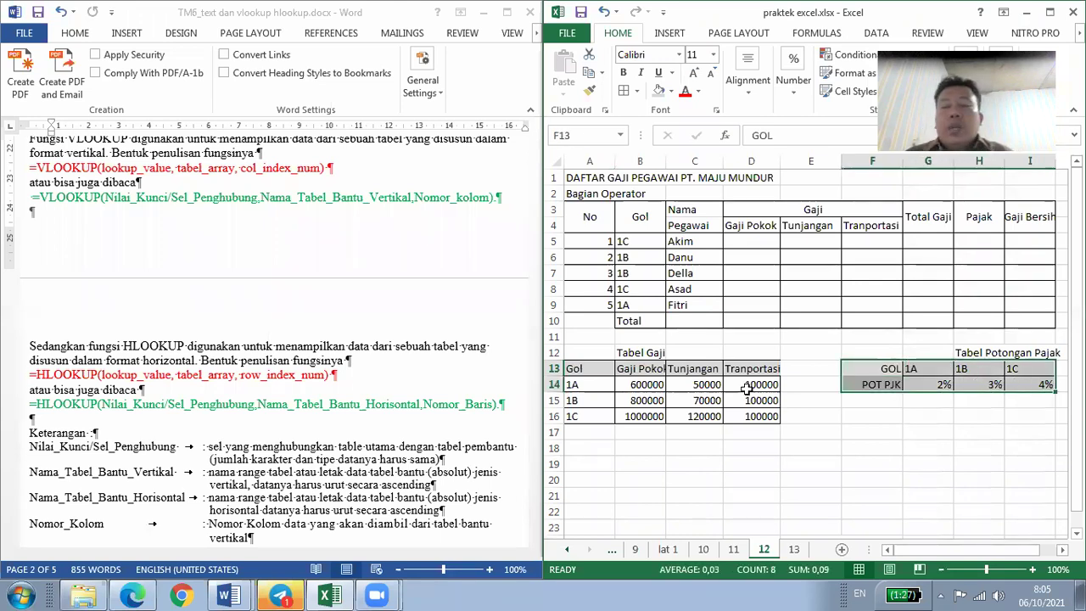
left_click(747, 388)
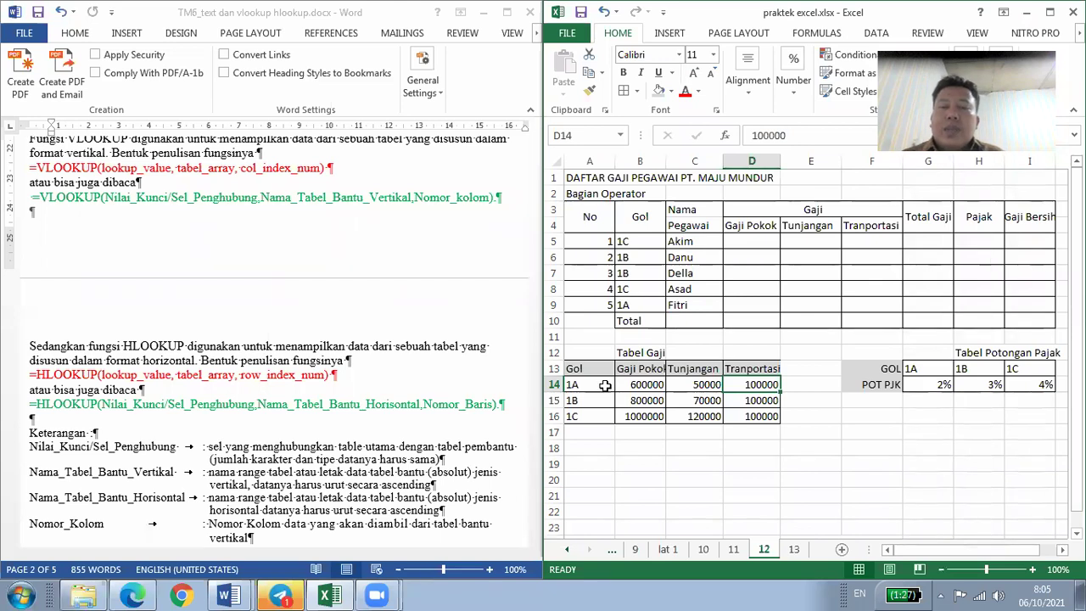
left_click(605, 385)
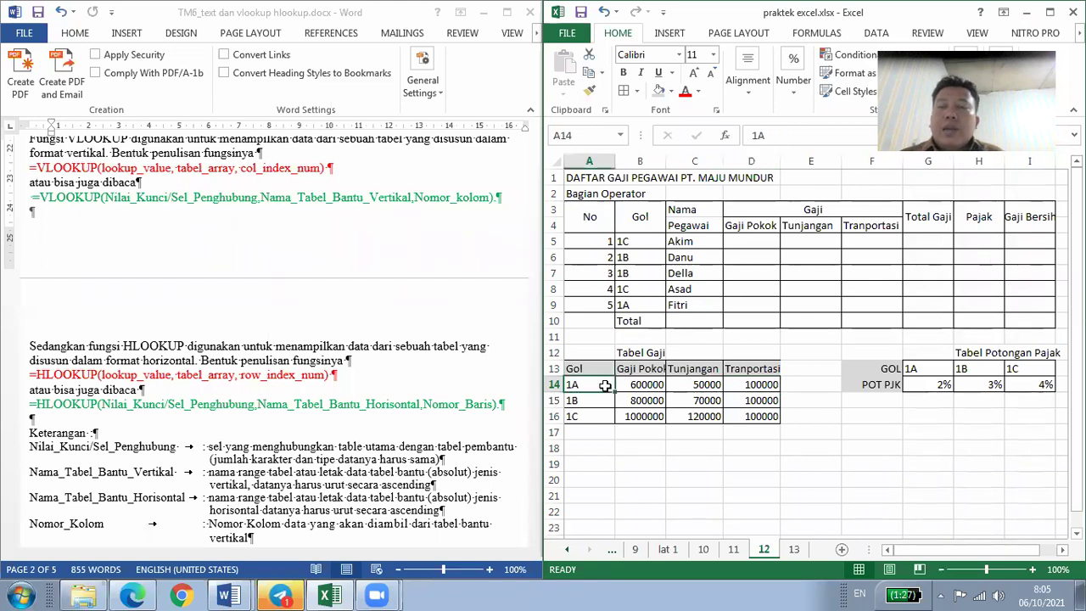
left_click(689, 390)
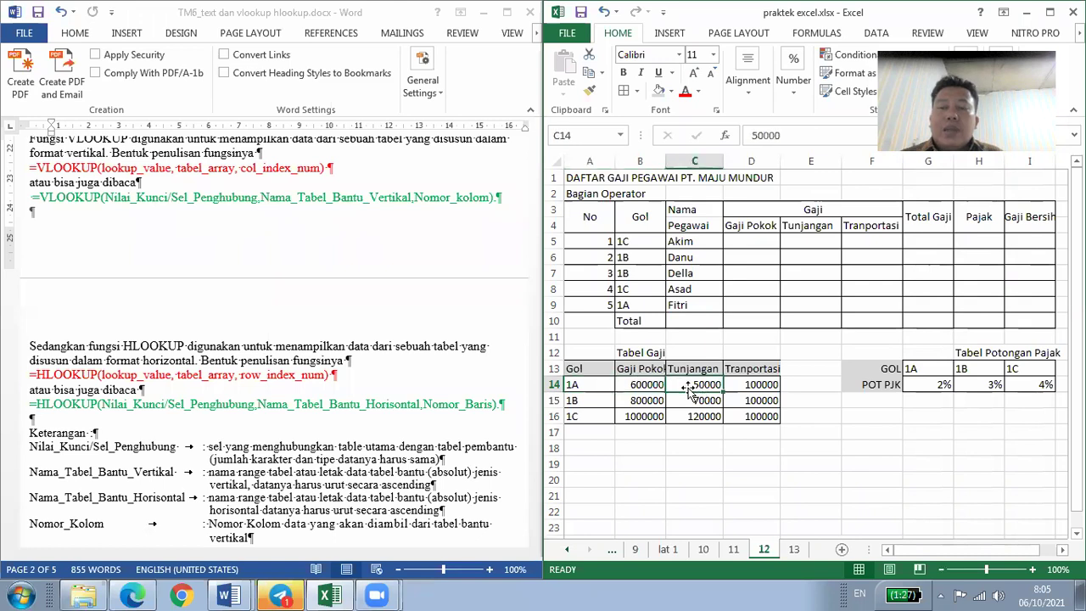
left_click(584, 383)
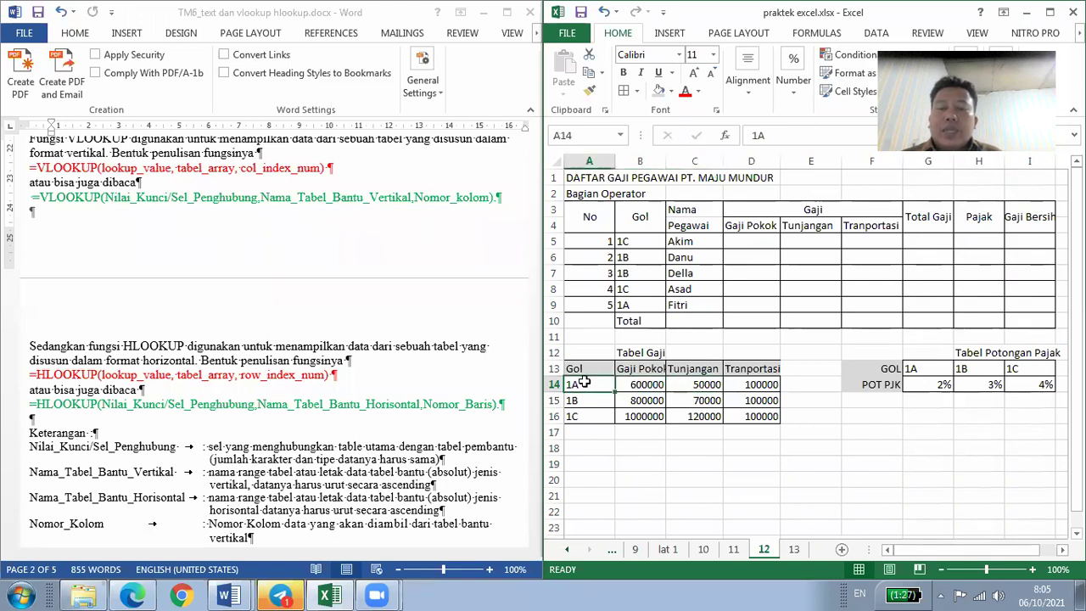
left_click(634, 385)
- Name the Tabel Gaji data range A14:D16, without its header row, TBLGAJI
left_click(596, 386)
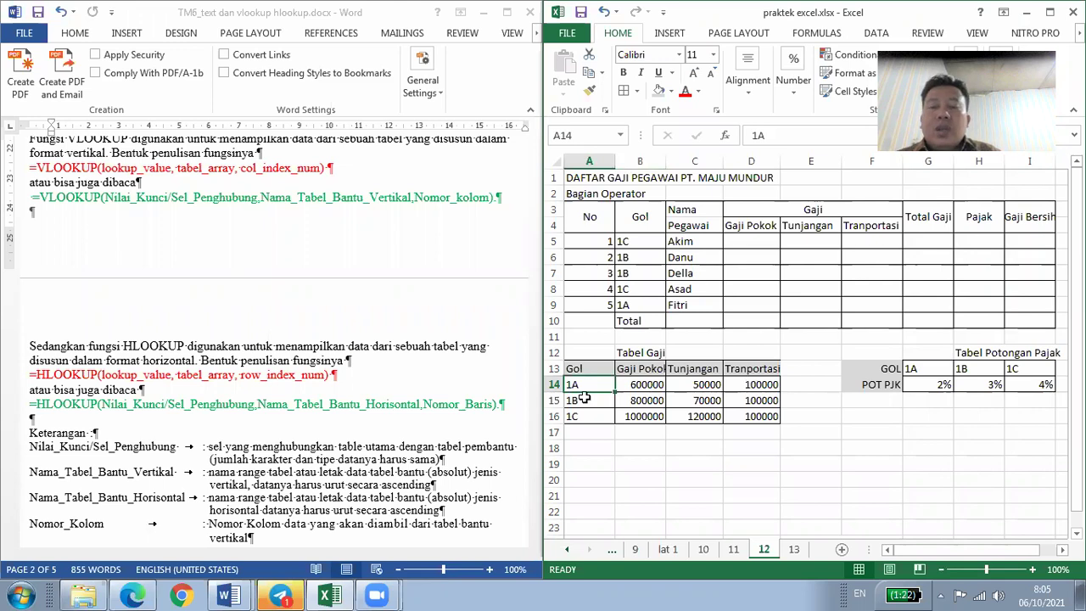
left_click_drag(616, 386, 737, 415)
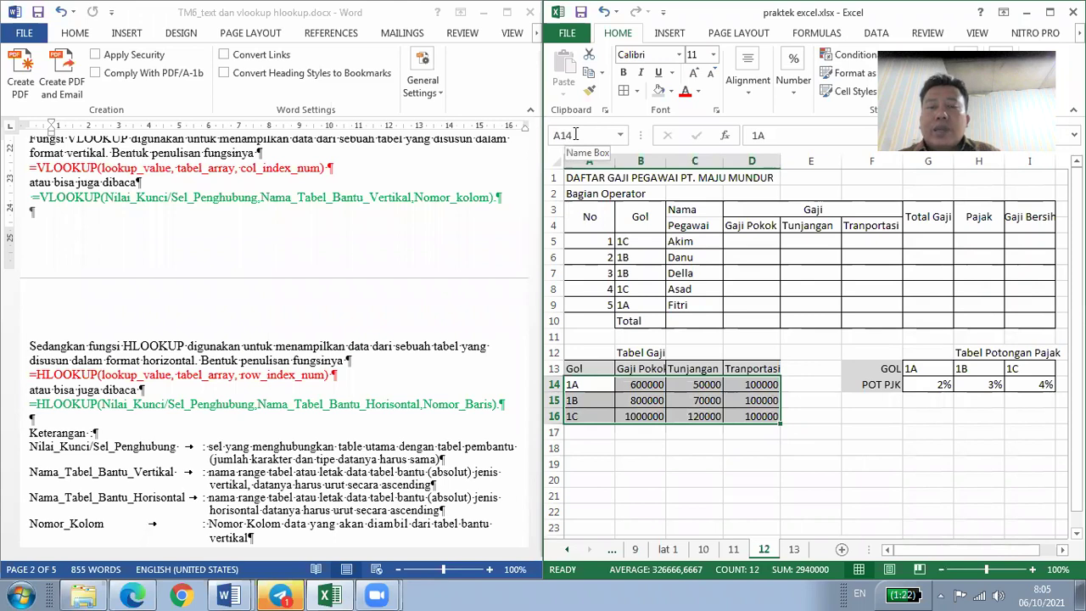
left_click(575, 134)
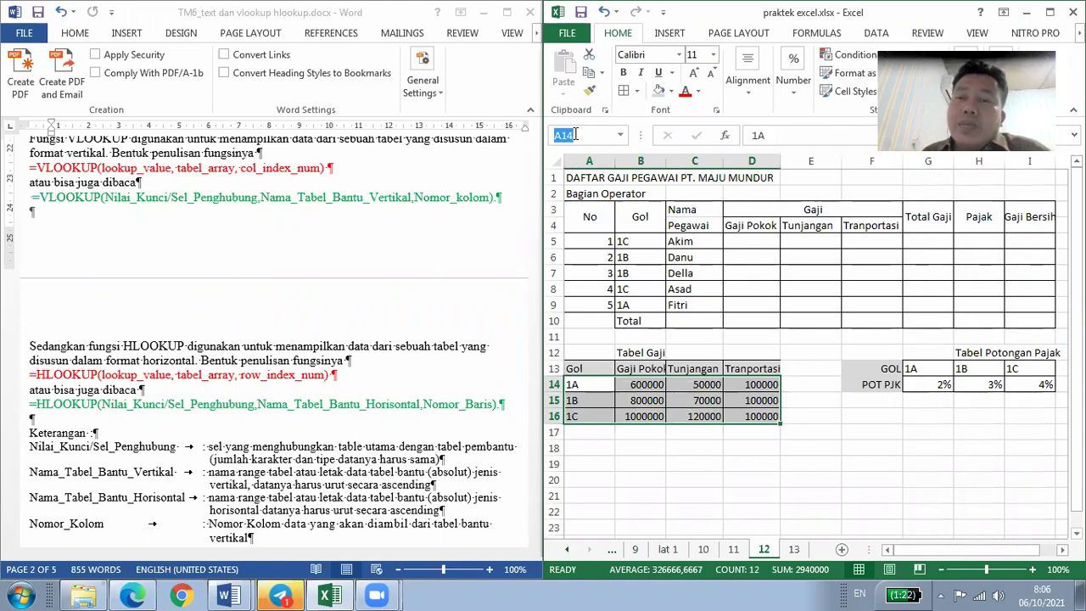
type("T")
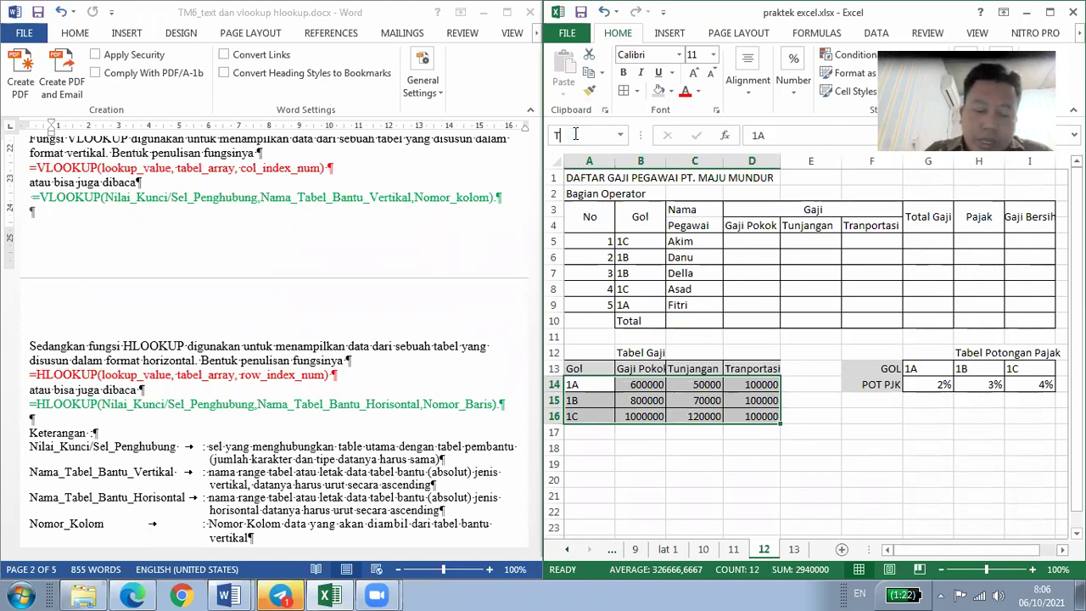
type("BLGAJI")
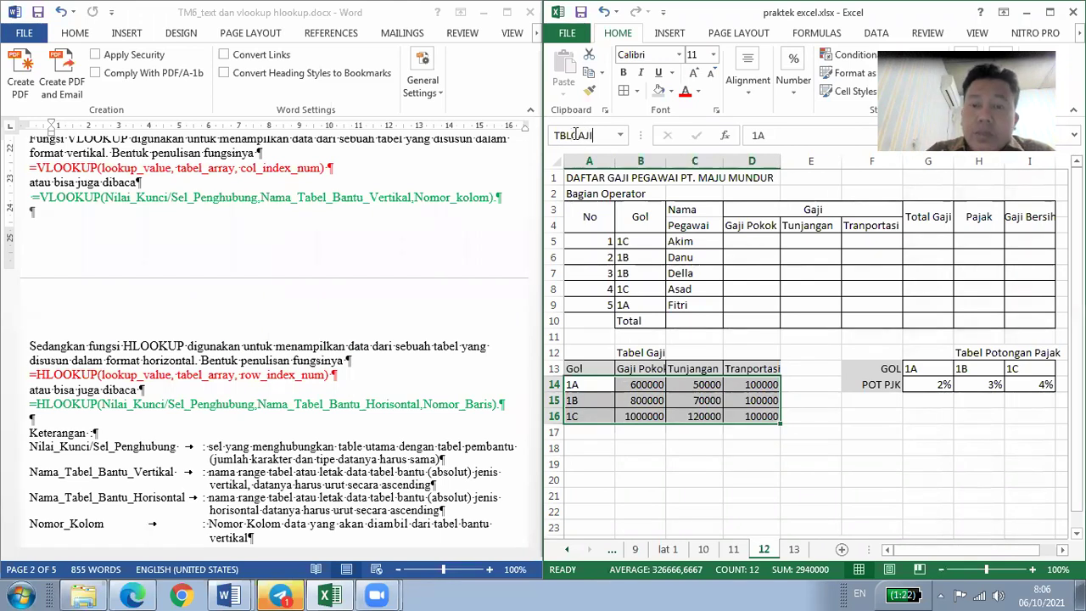
key("Return")
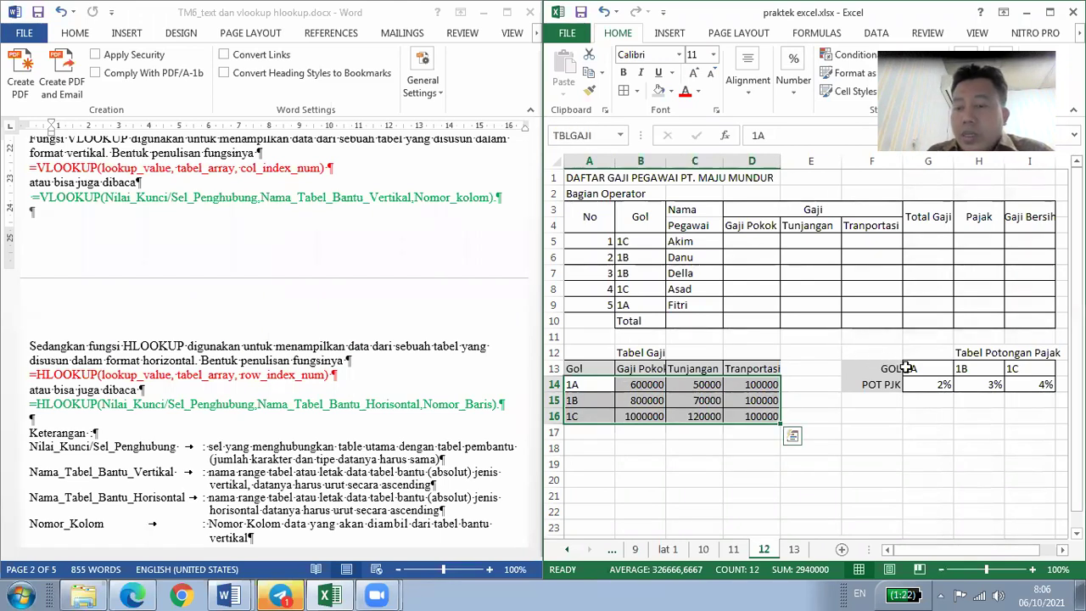
- Name the Tabel Potongan Pajak data range G13:I14, without its row labels, TBLPJK
left_click(919, 371)
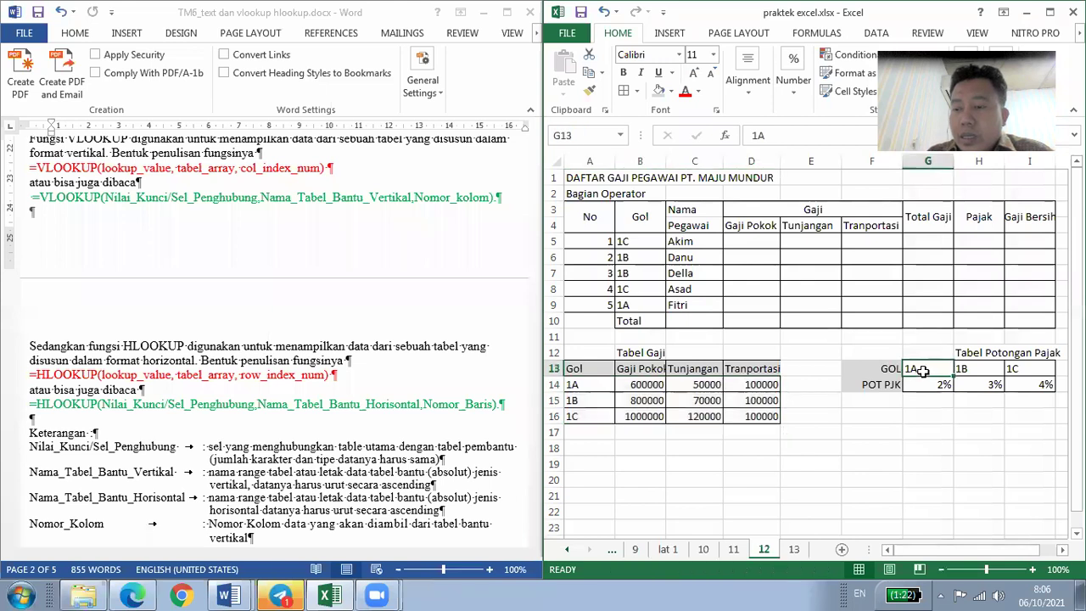
left_click_drag(921, 373, 1006, 383)
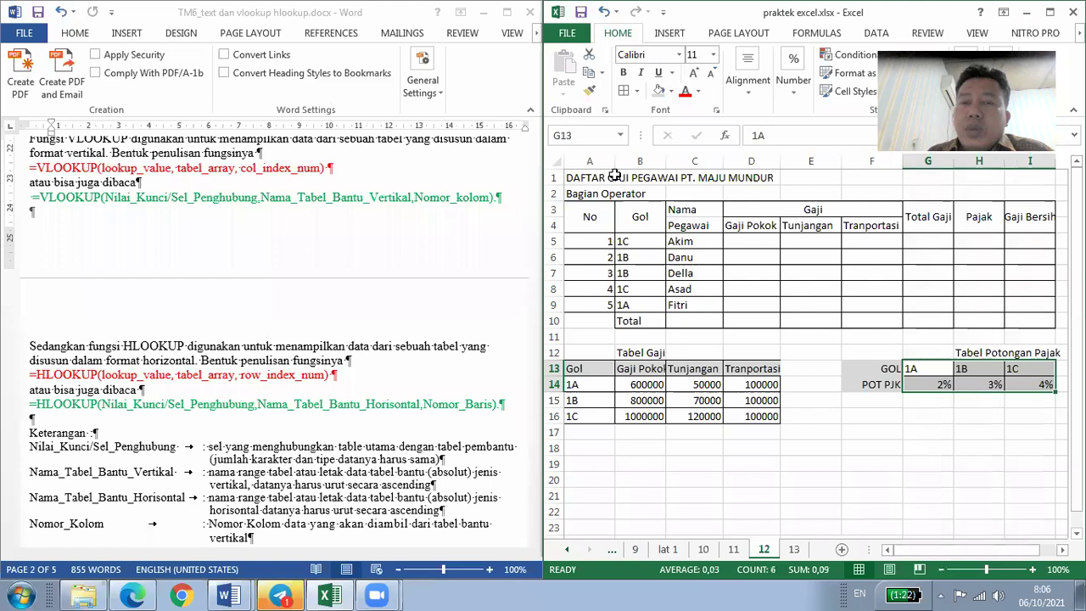
left_click(593, 140)
type("TBL")
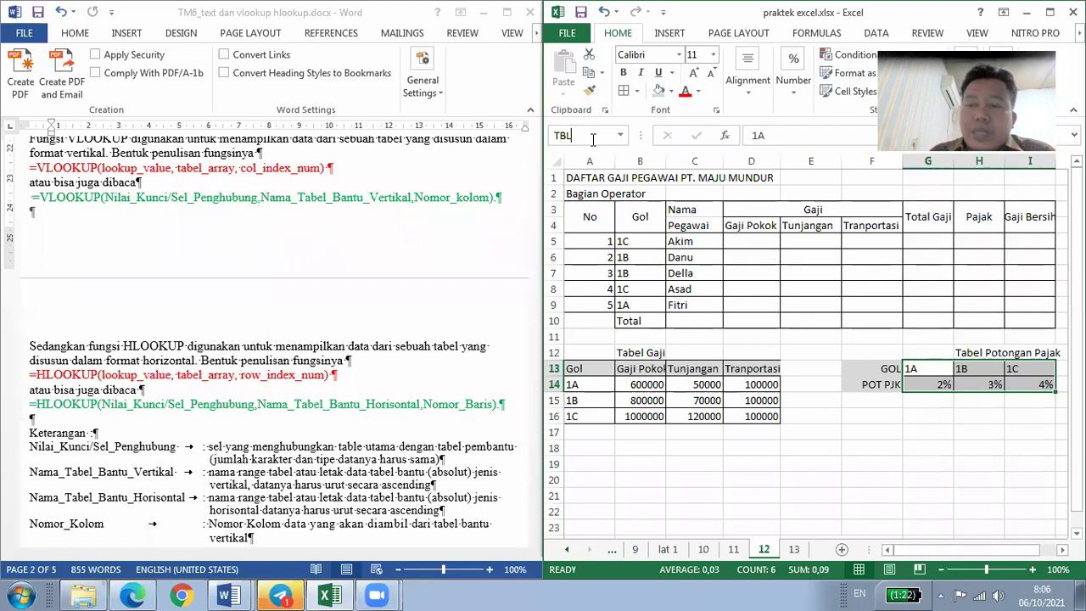
type("PJK")
key("Return")
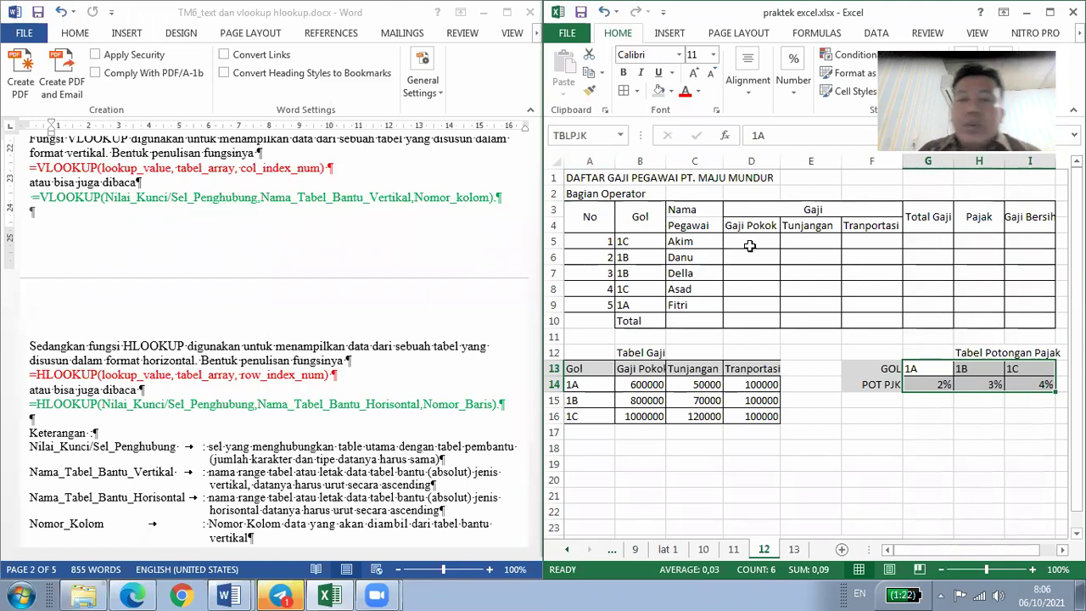
left_click(749, 245)
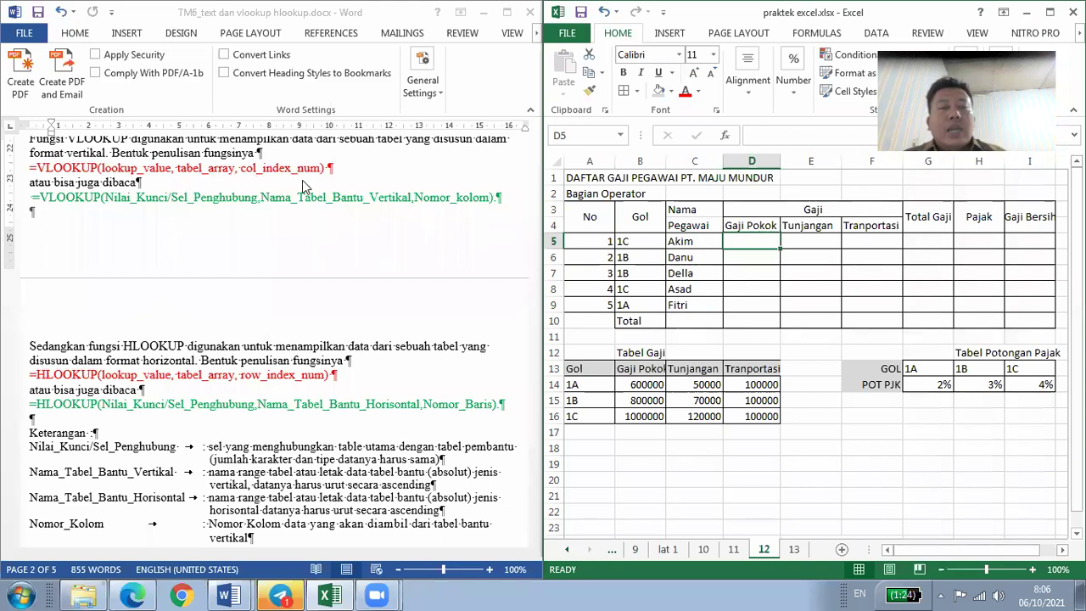
left_click(790, 244)
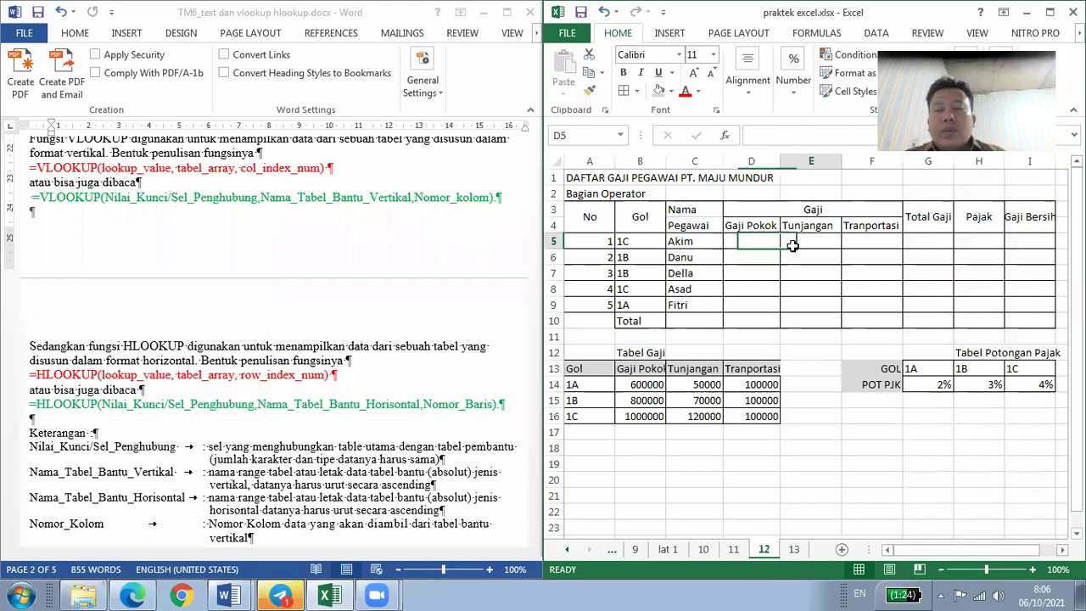
left_click(755, 242)
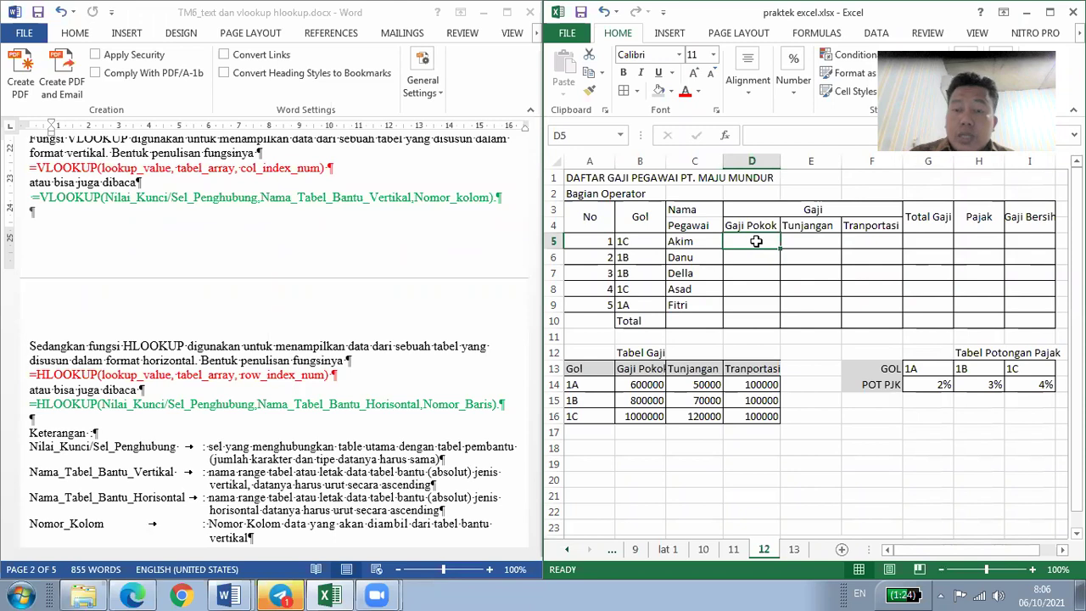
type("(")
key("Escape")
scroll(757, 242, "down", 1)
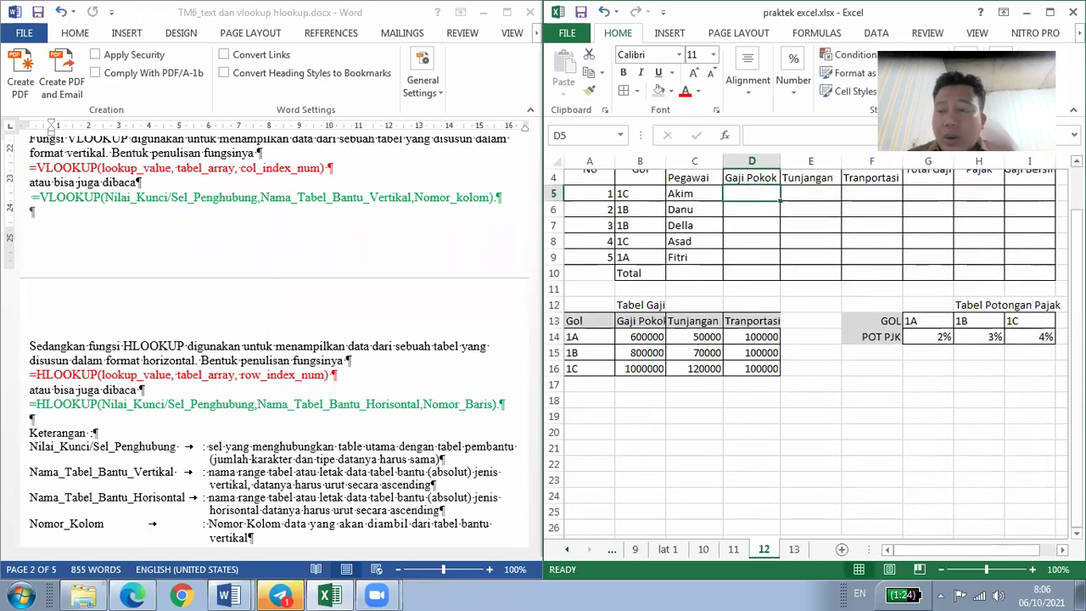
left_click(1075, 162)
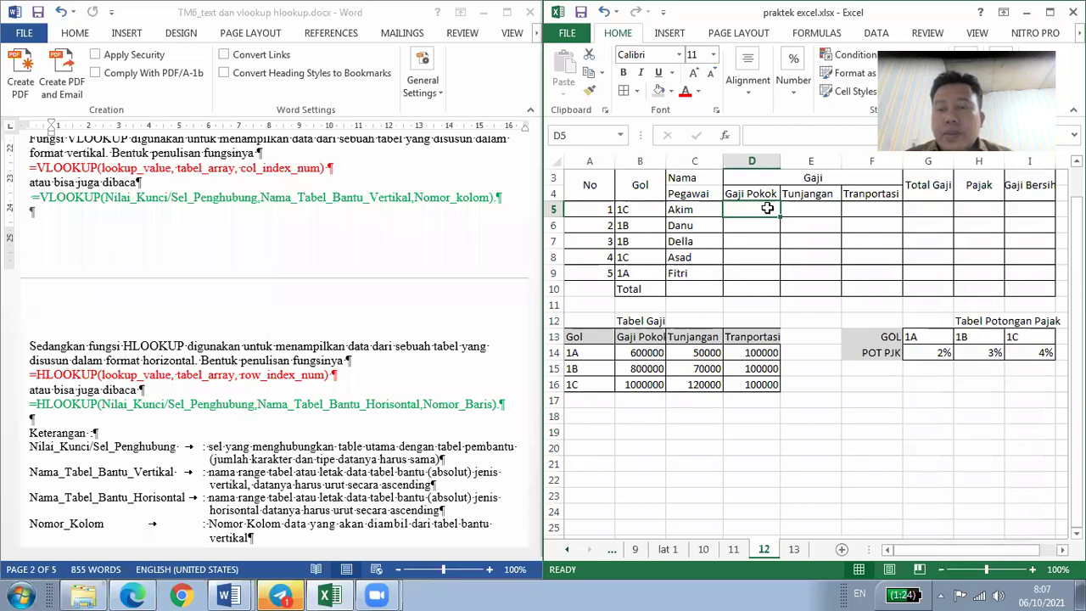
key("Up")
key("Right")
key("Down")
key("Left")
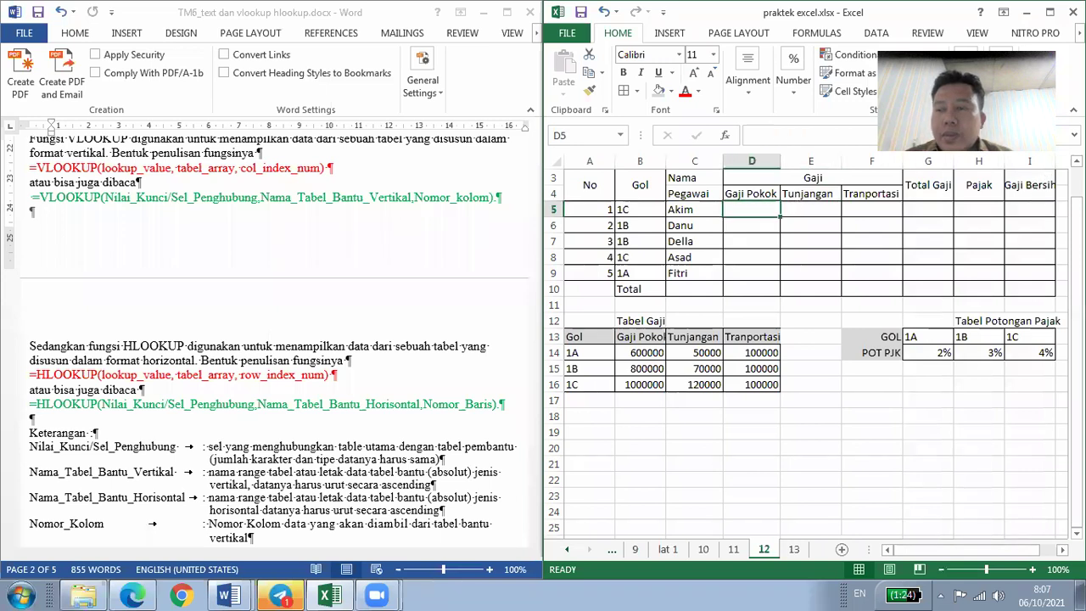
scroll(879, 224, "up", 1)
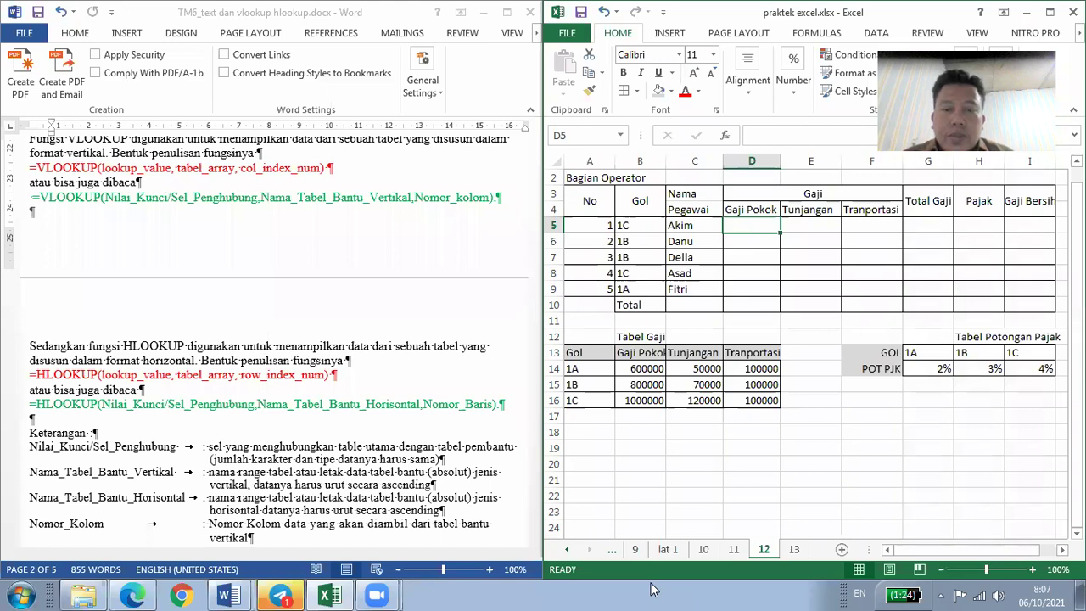
left_click(653, 589)
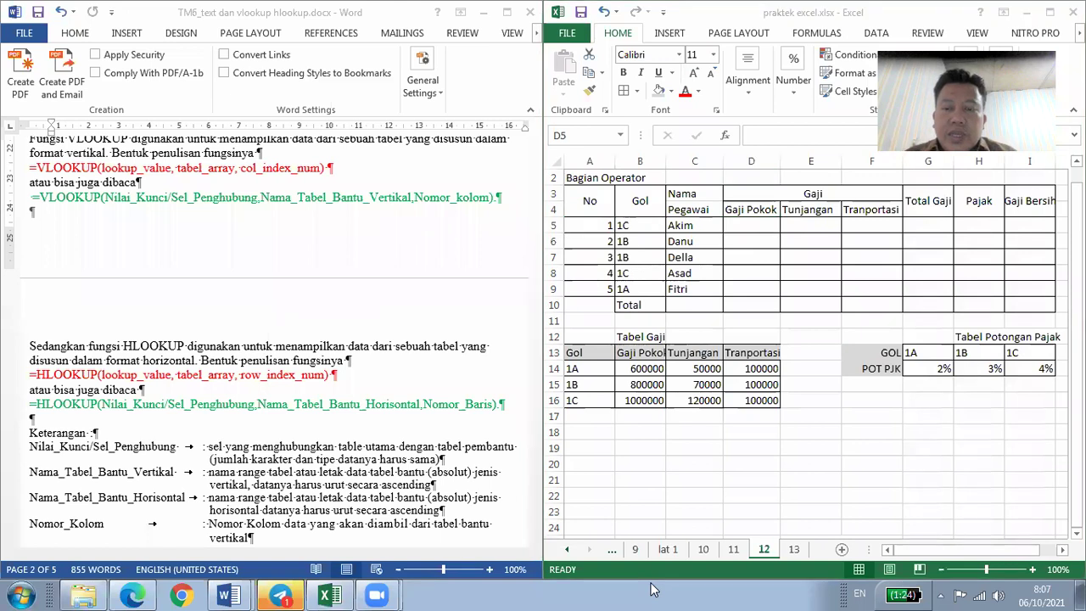
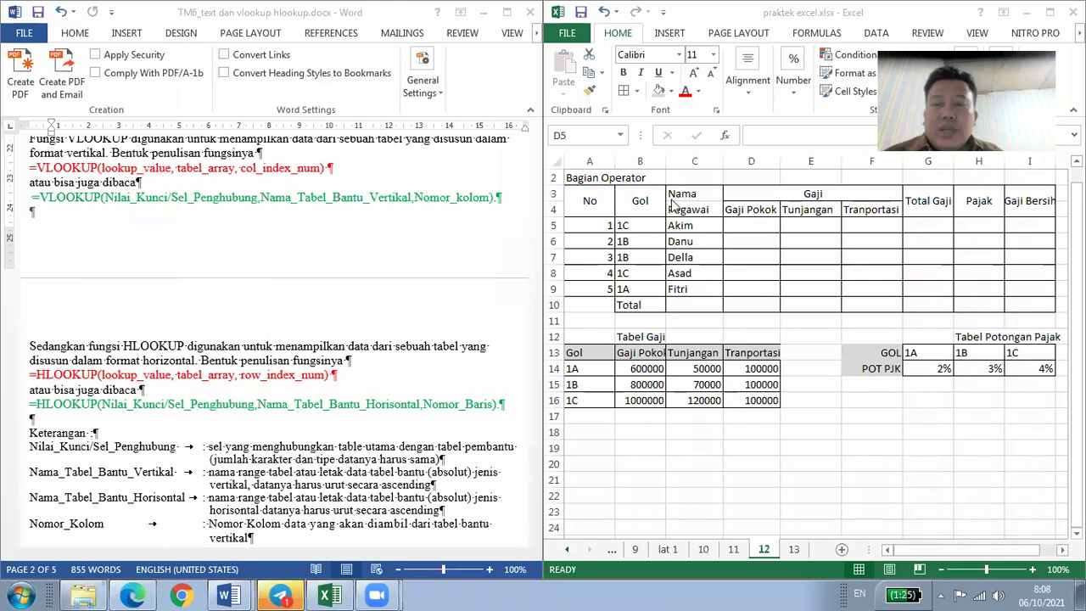
- Start a VLOOKUP formula in the first employee's Gaji Pokok cell, D5, up to its opening parenthesis
left_click(750, 228)
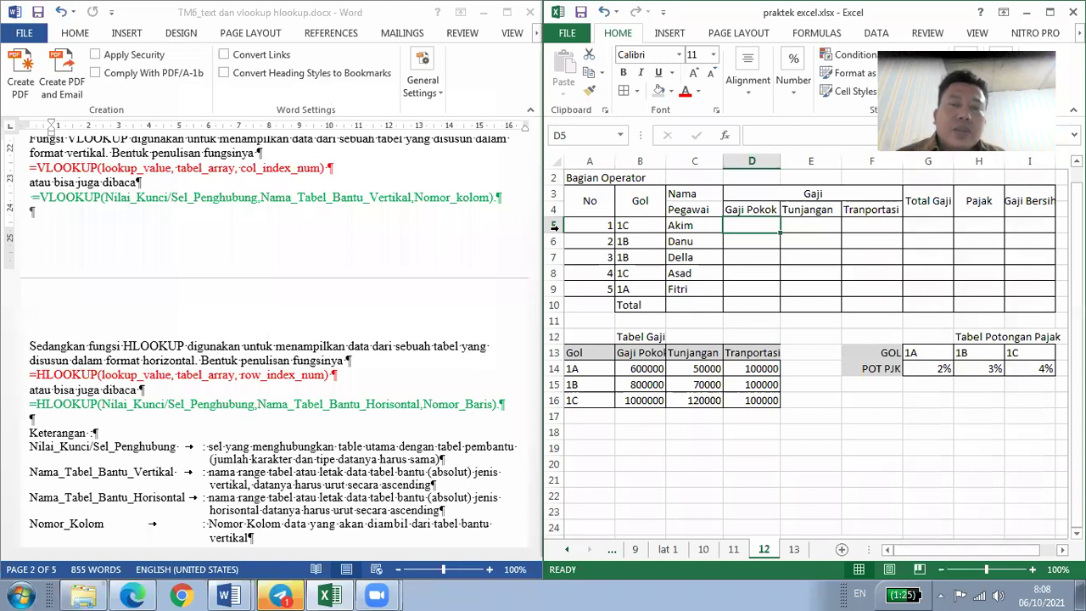
left_click(753, 231)
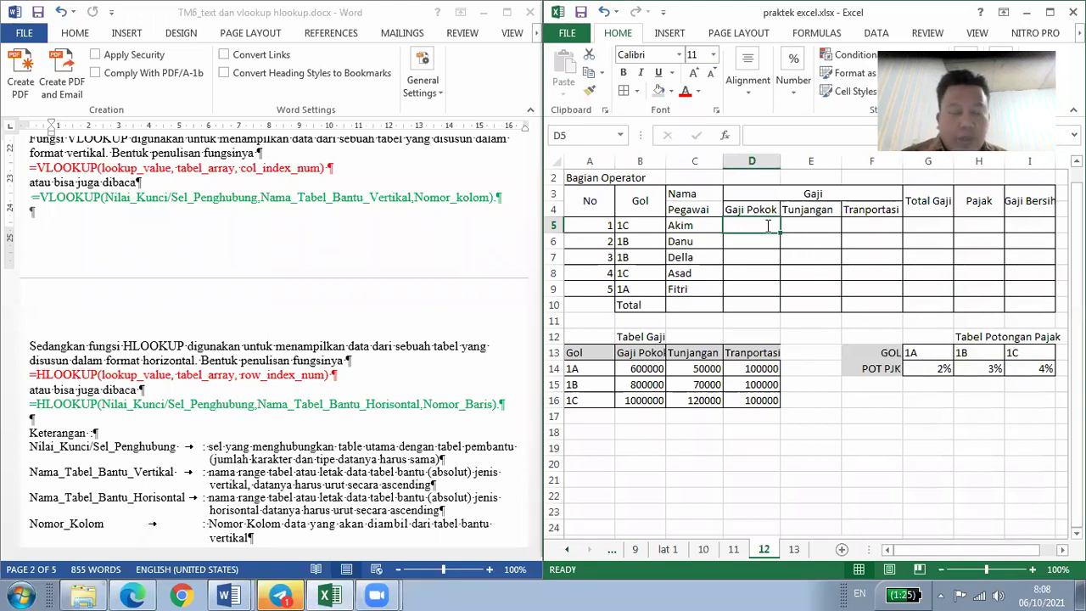
type("=VL")
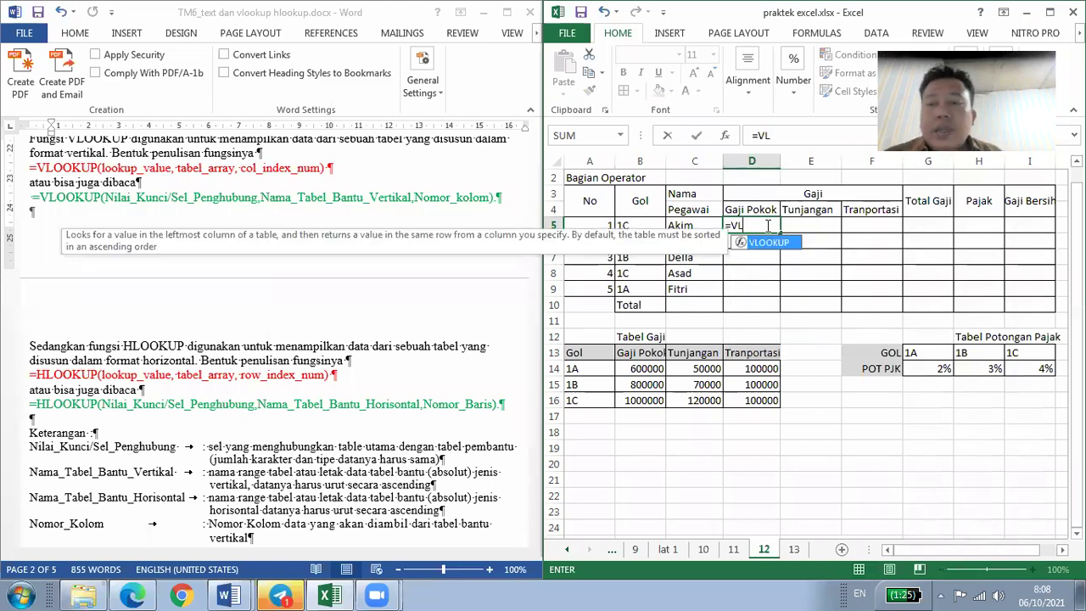
key("Tab")
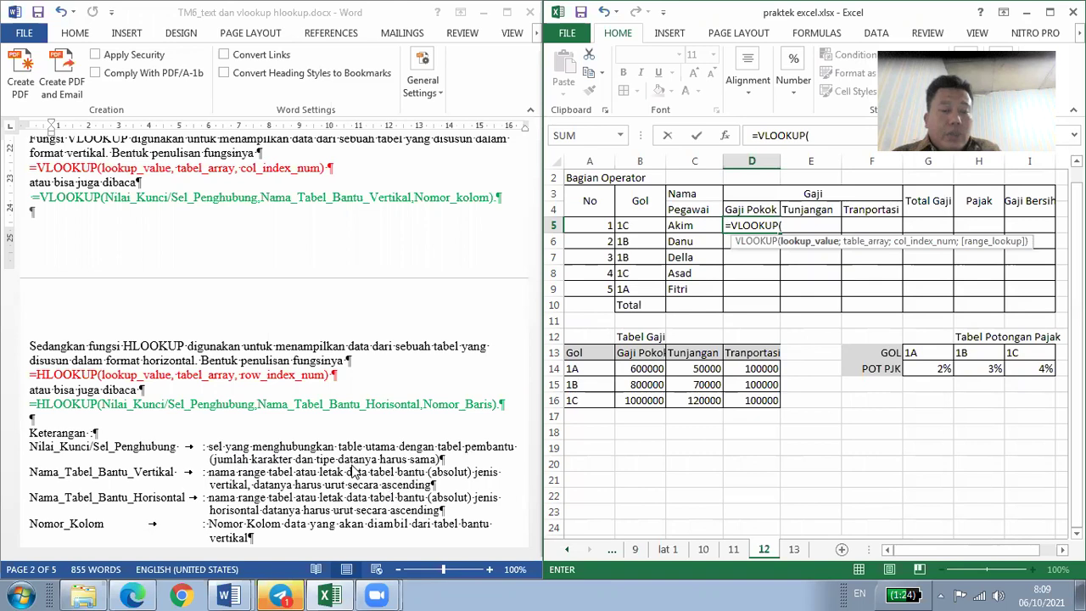
- Review the VLOOKUP syntax and argument descriptions in the Word document, and return to the open formula in Excel
scroll(355, 471, "right", 2)
scroll(390, 453, "right", 2)
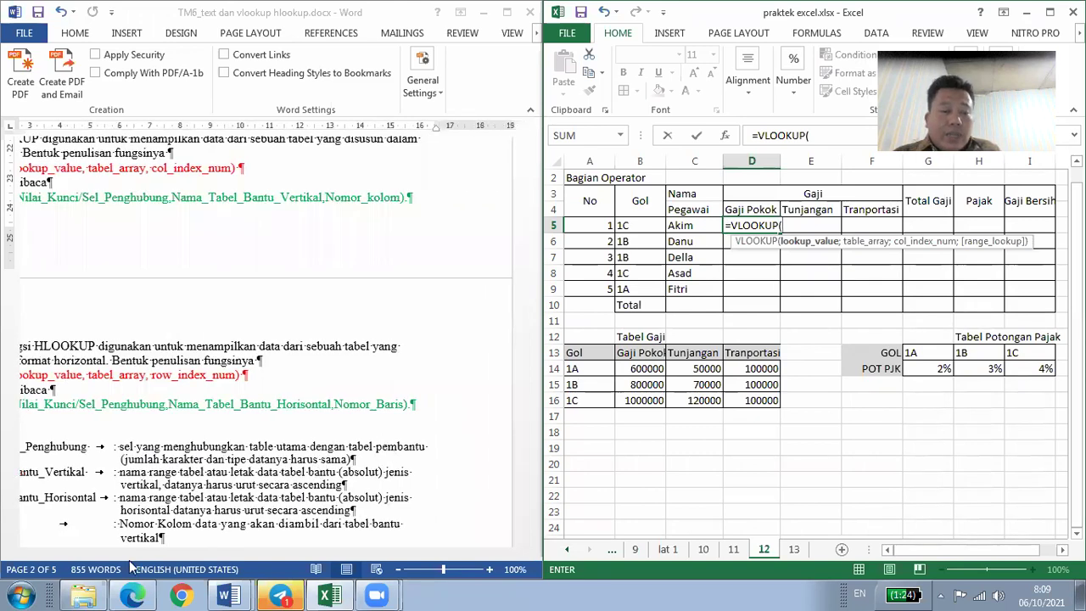
left_click(33, 551)
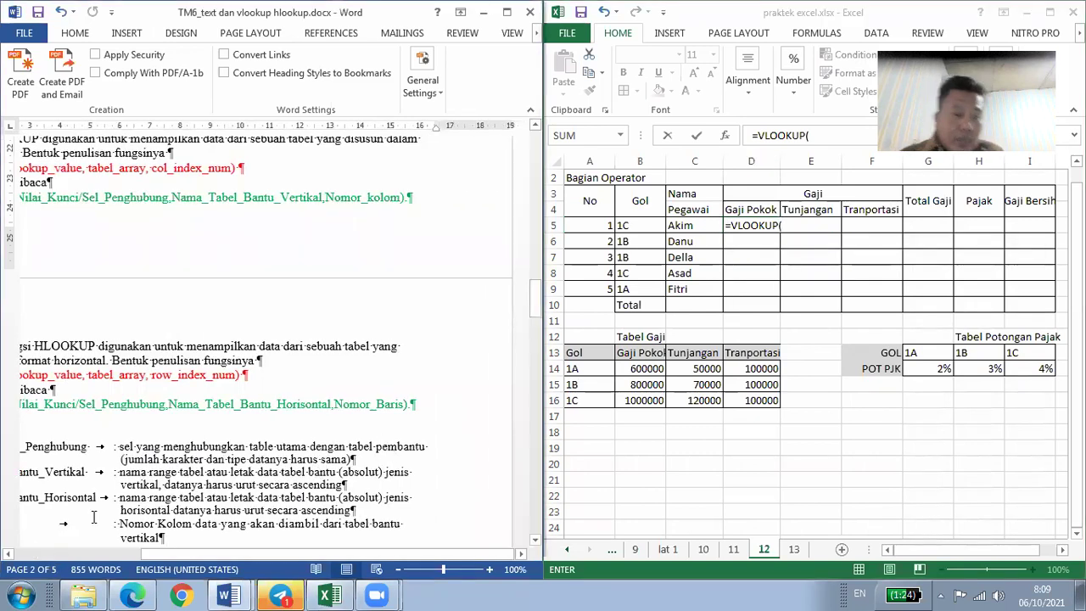
left_click(7, 556)
left_click(8, 556)
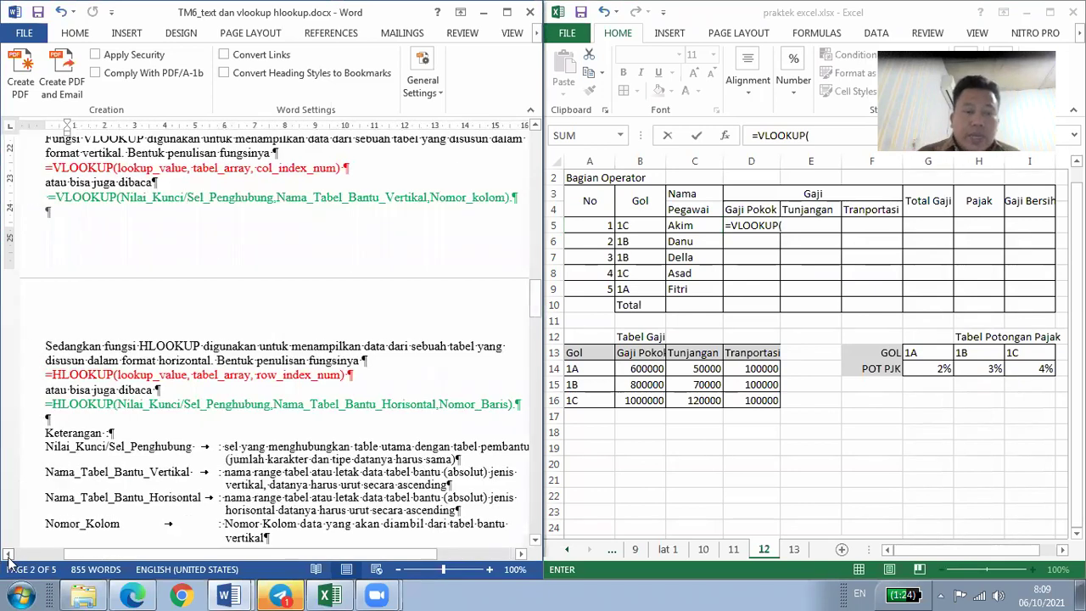
left_click_drag(19, 553, 72, 553)
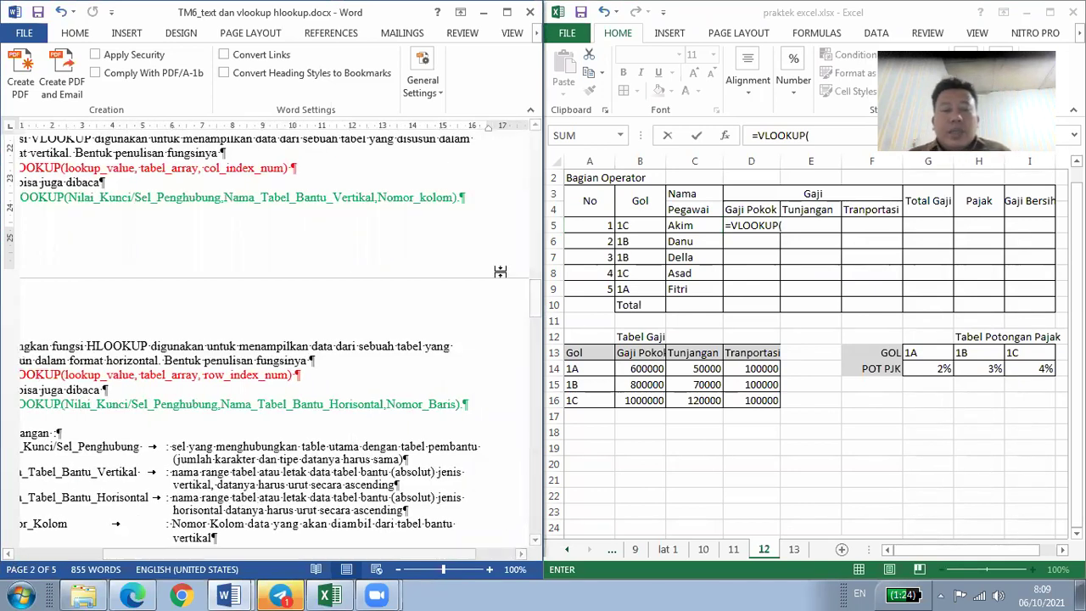
left_click(8, 555)
key("alt+Tab")
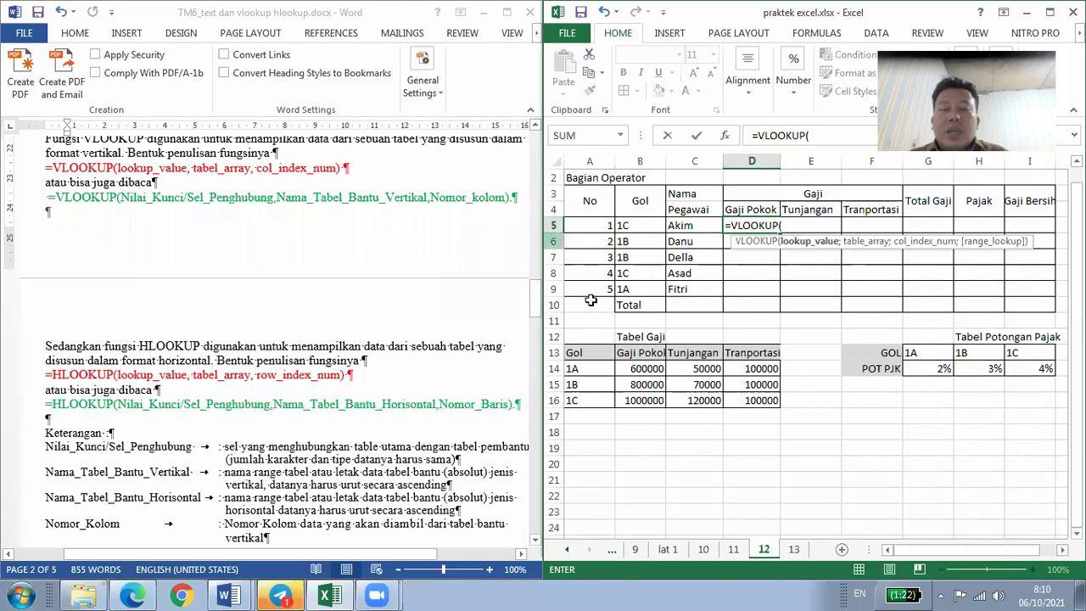
- Set the Gol cell B5 as the lookup value of the open VLOOKUP formula in D5
left_click(625, 224)
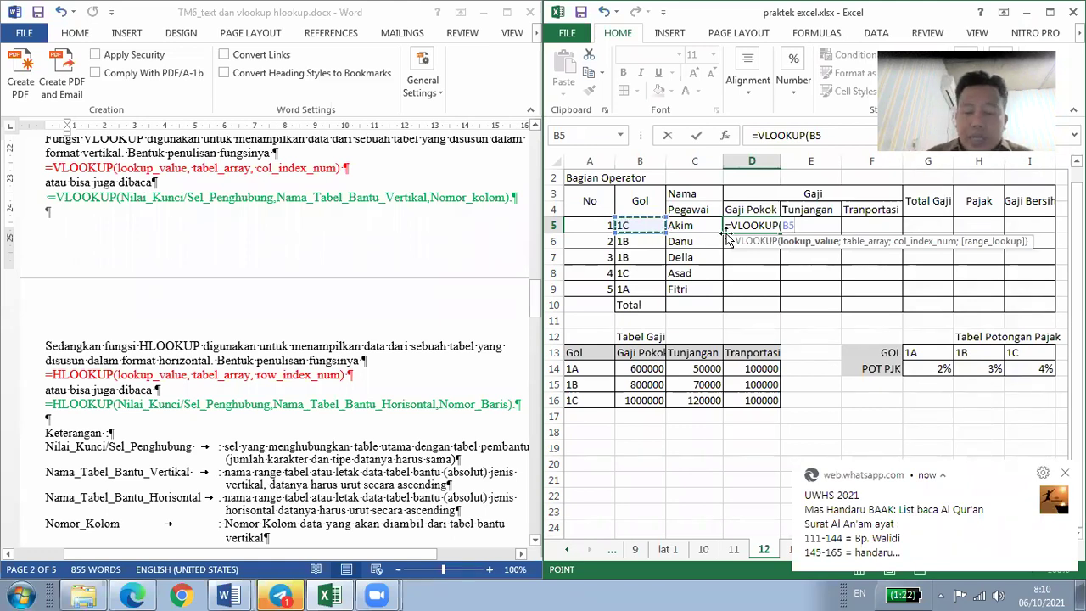
type(";")
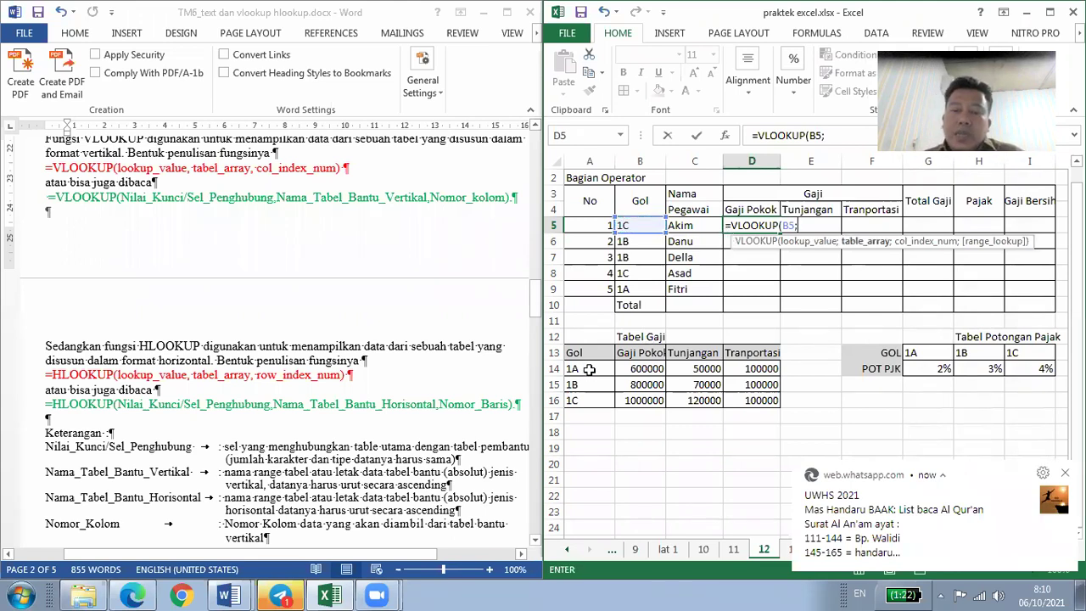
left_click_drag(588, 368, 756, 400)
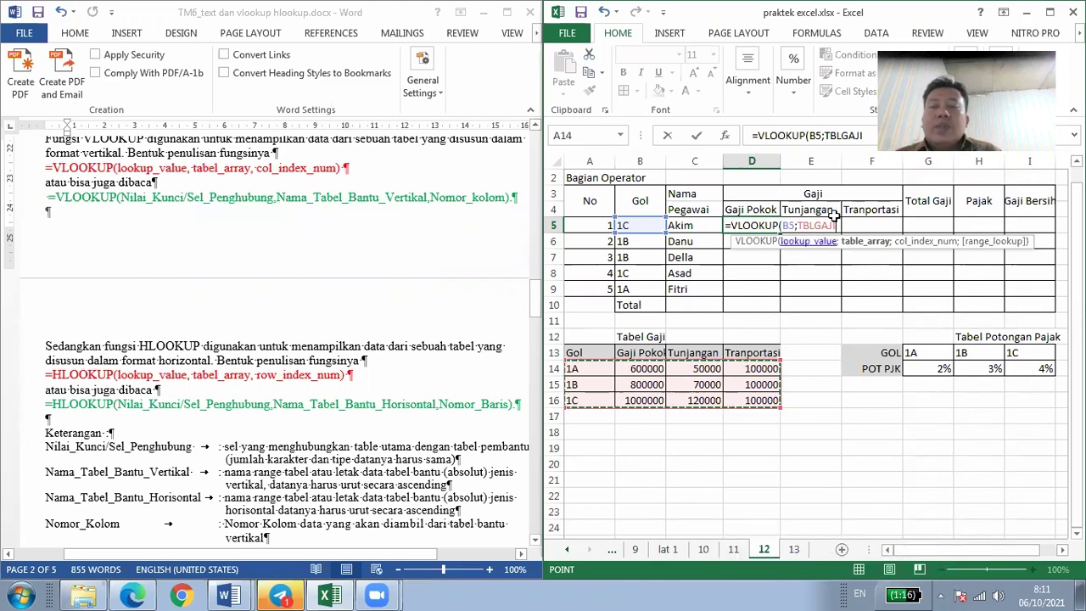
key("BackSpace")
key("BackSpace")
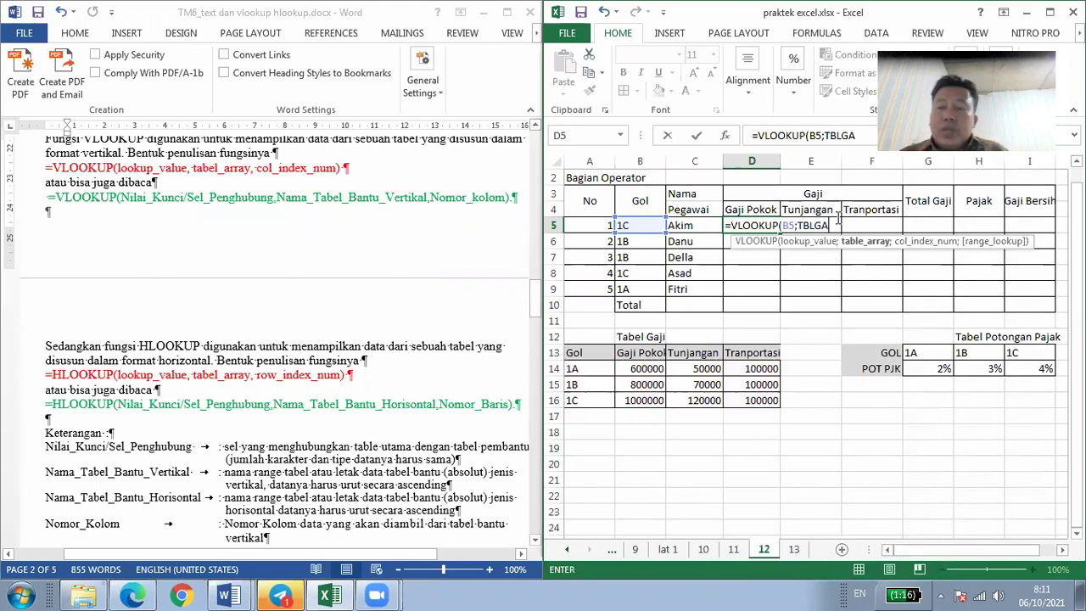
key("BackSpace")
key("BackSpace")
key("BackSpace")
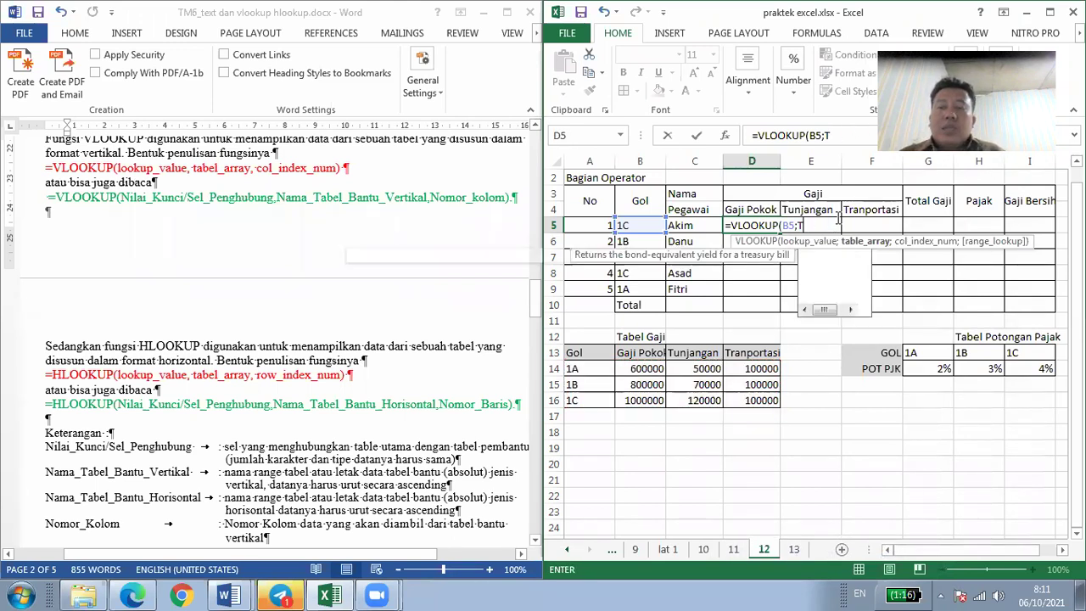
key("BackSpace")
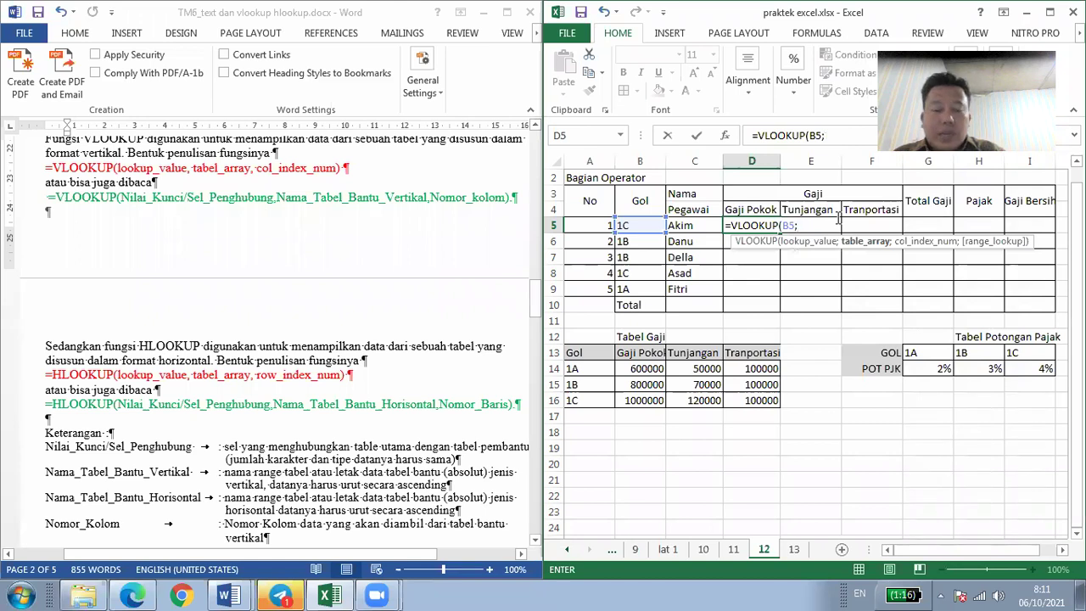
- Complete the D5 formula with the named range TBLGAJI, chosen from the Go To list, as table array and 2 as column index
key("F5")
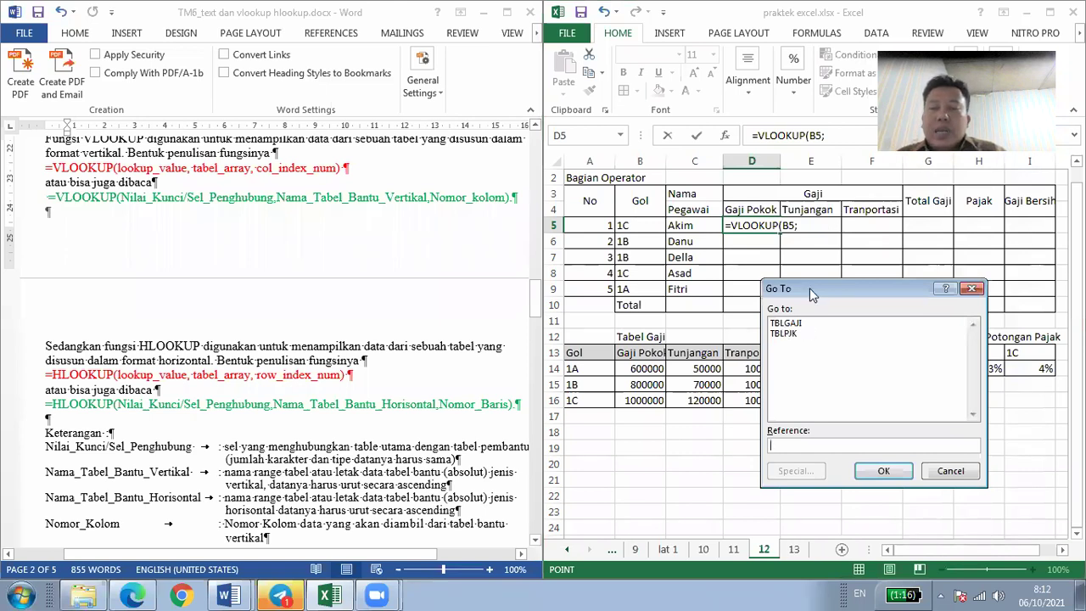
left_click_drag(811, 288, 818, 266)
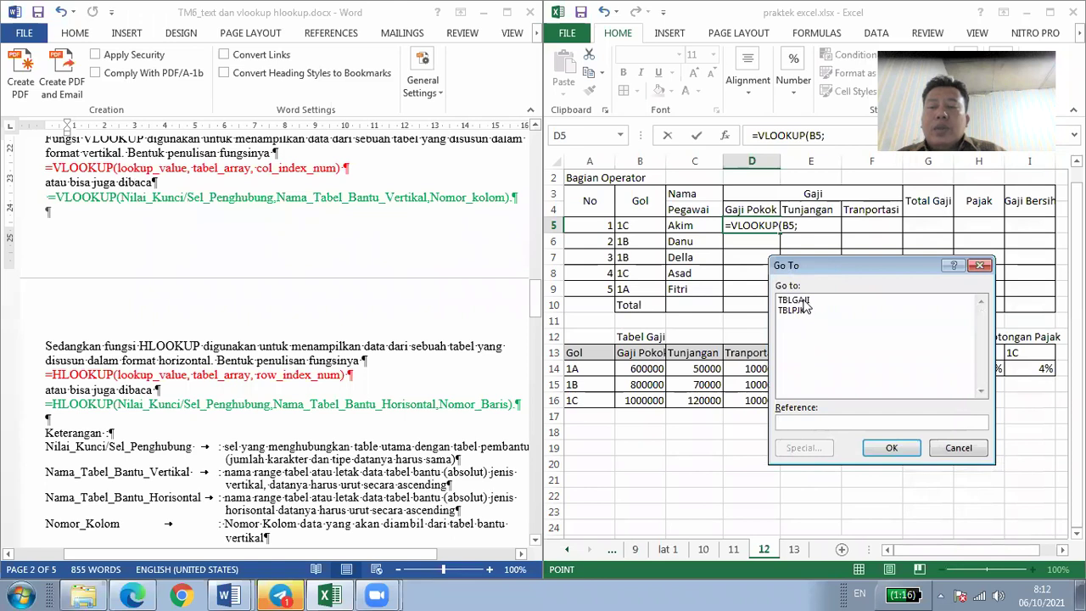
left_click(803, 305)
left_click(795, 311)
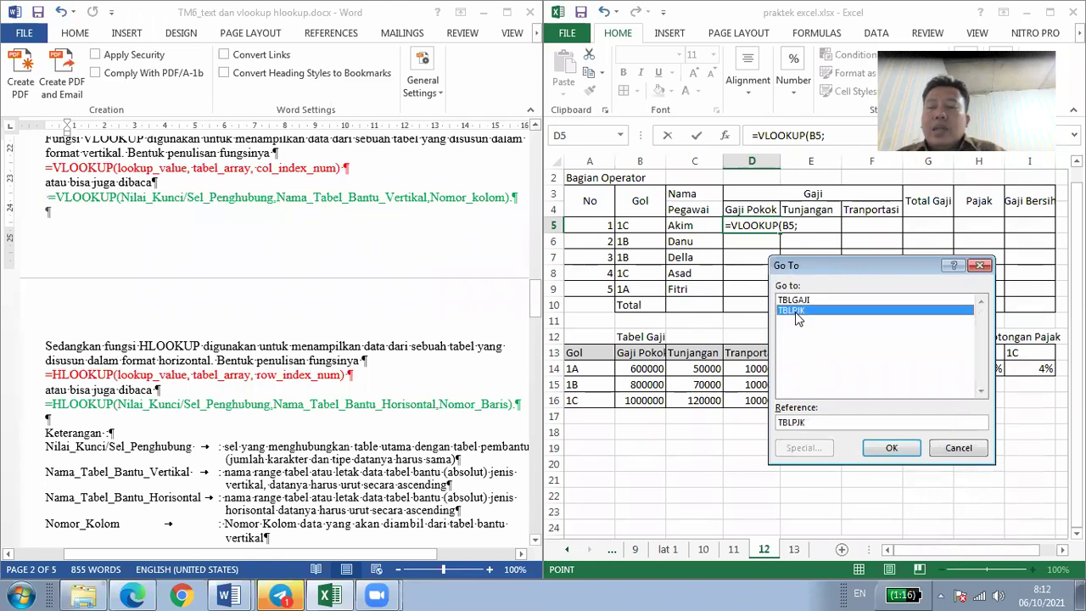
left_click(805, 302)
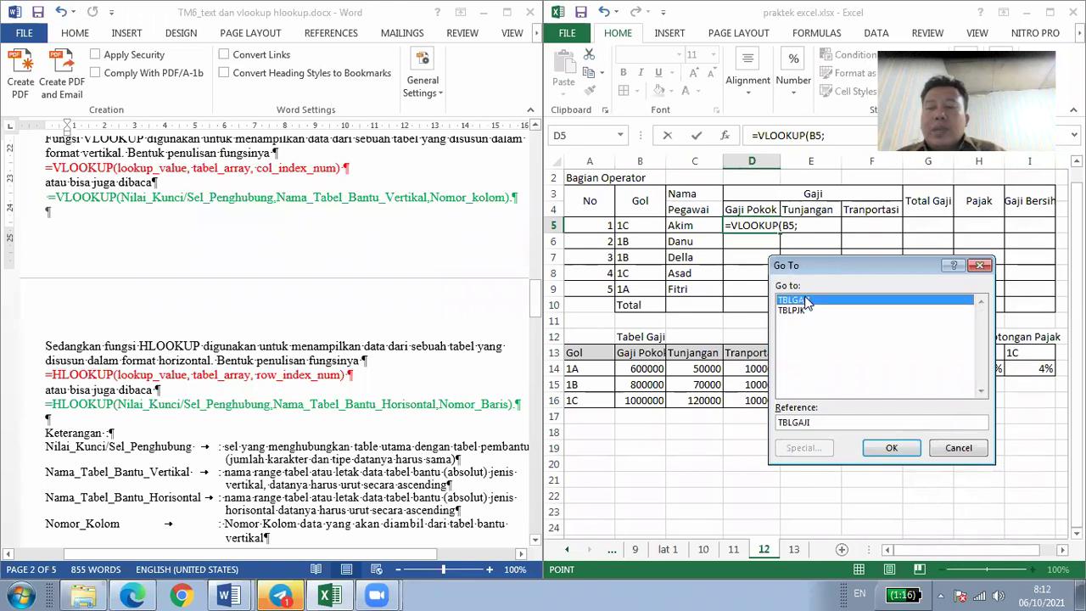
left_click(886, 447)
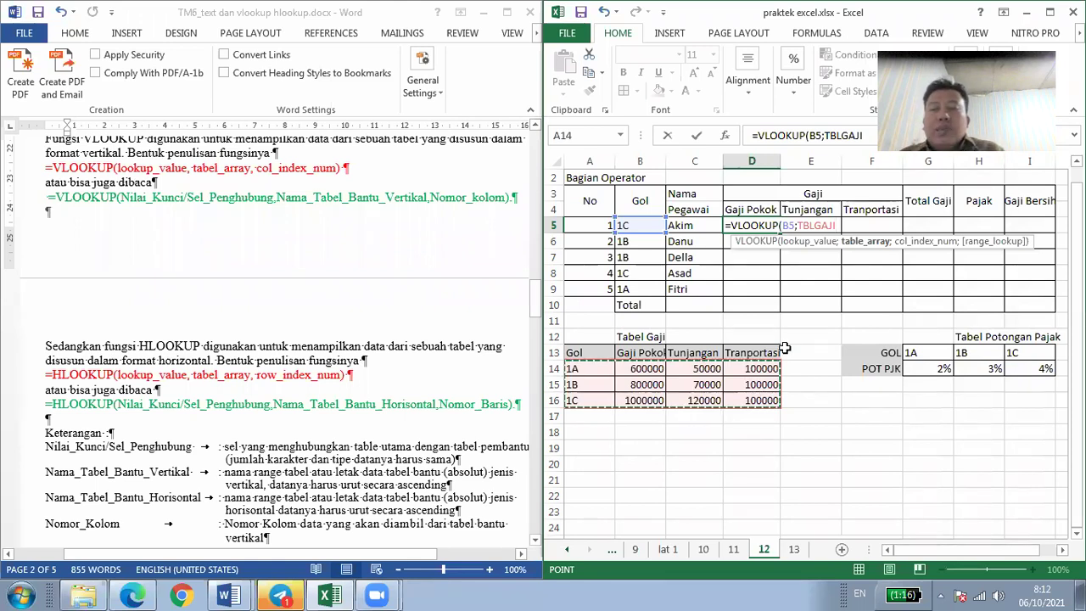
type(";")
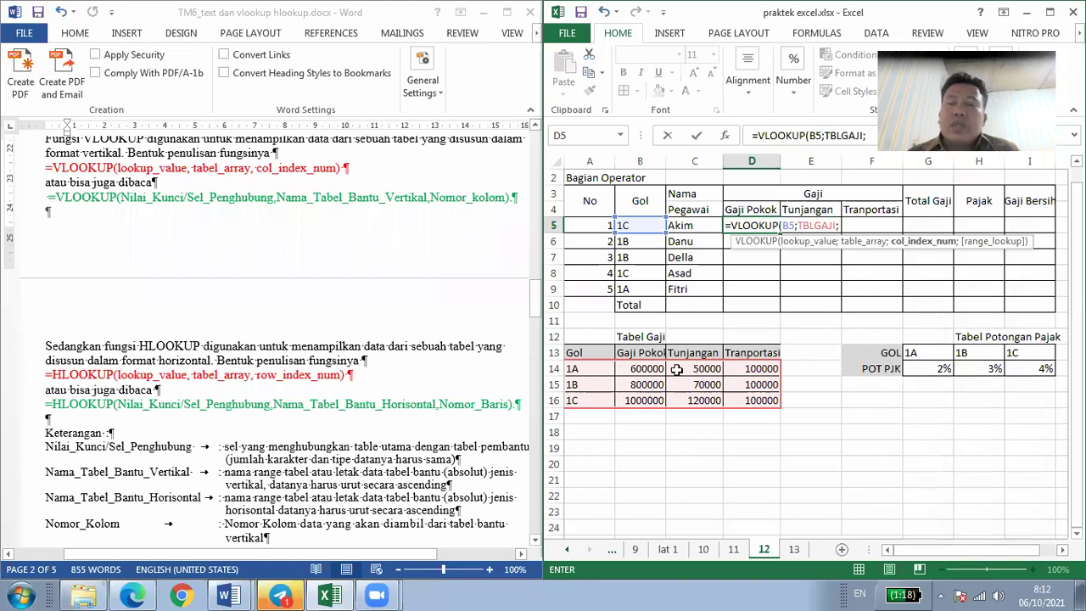
type("2")
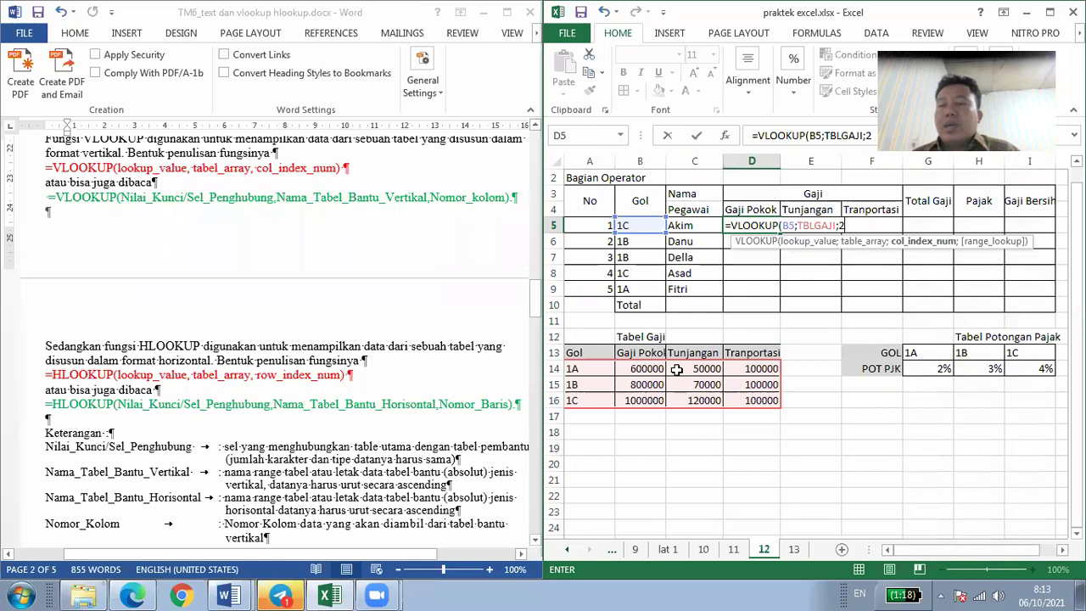
key("Return")
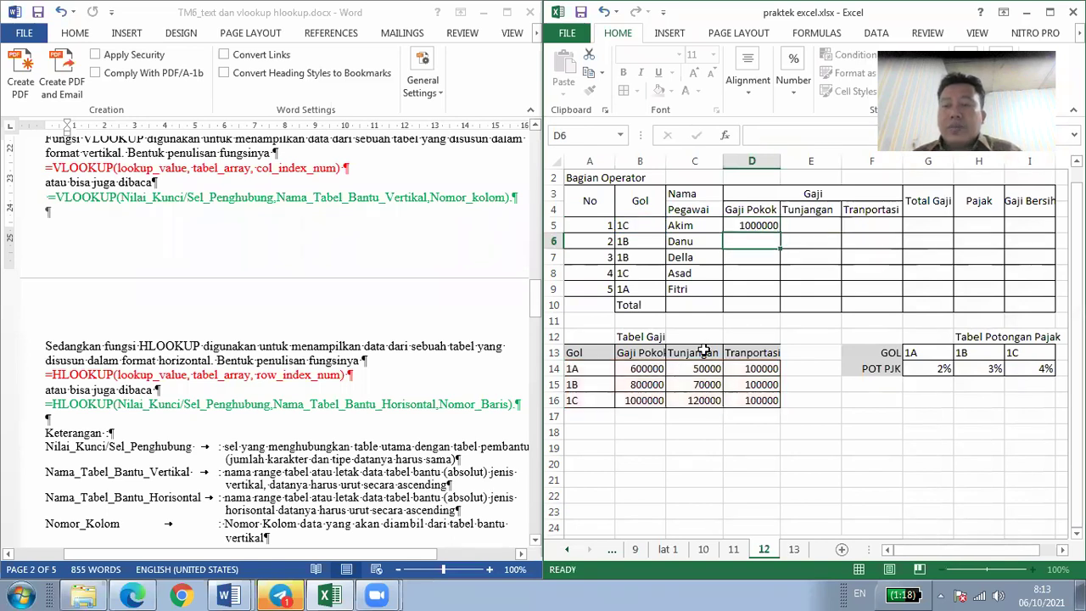
- Fill the Gaji Pokok formula from D5 down to D9 for the remaining employees
left_click(766, 225)
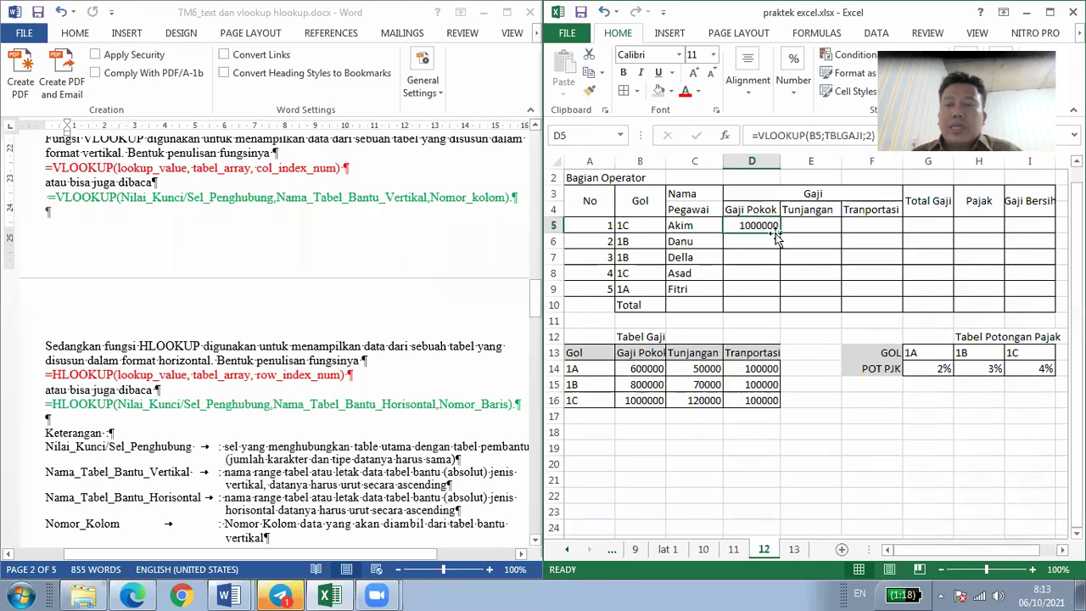
left_click_drag(776, 237, 787, 294)
key("Escape")
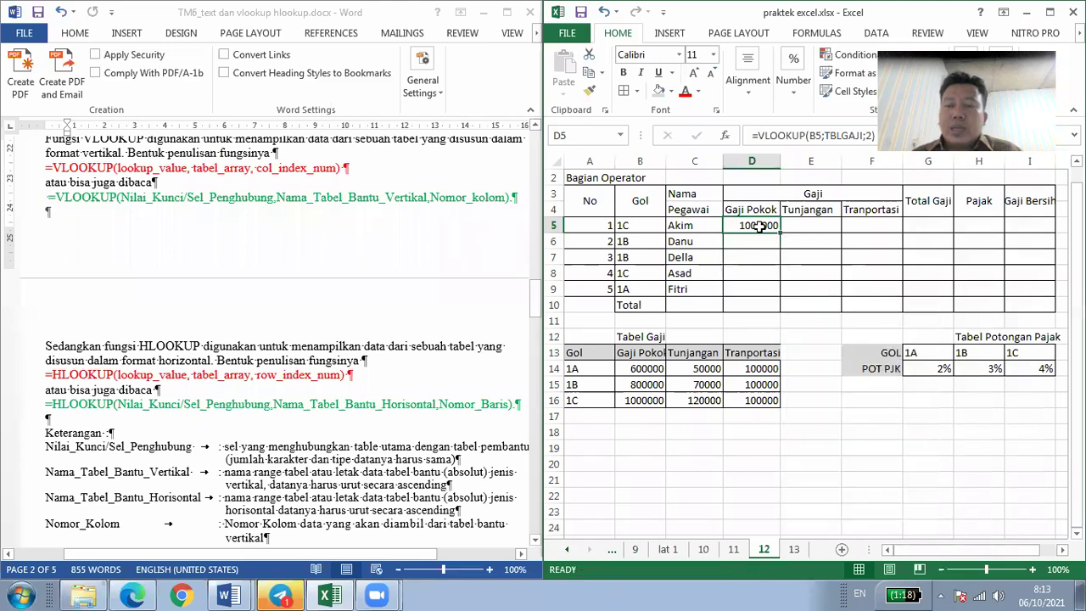
left_click_drag(778, 233, 775, 293)
- Copy the full text of the VLOOKUP formula in D5, leaving the cell unchanged
left_click(812, 227)
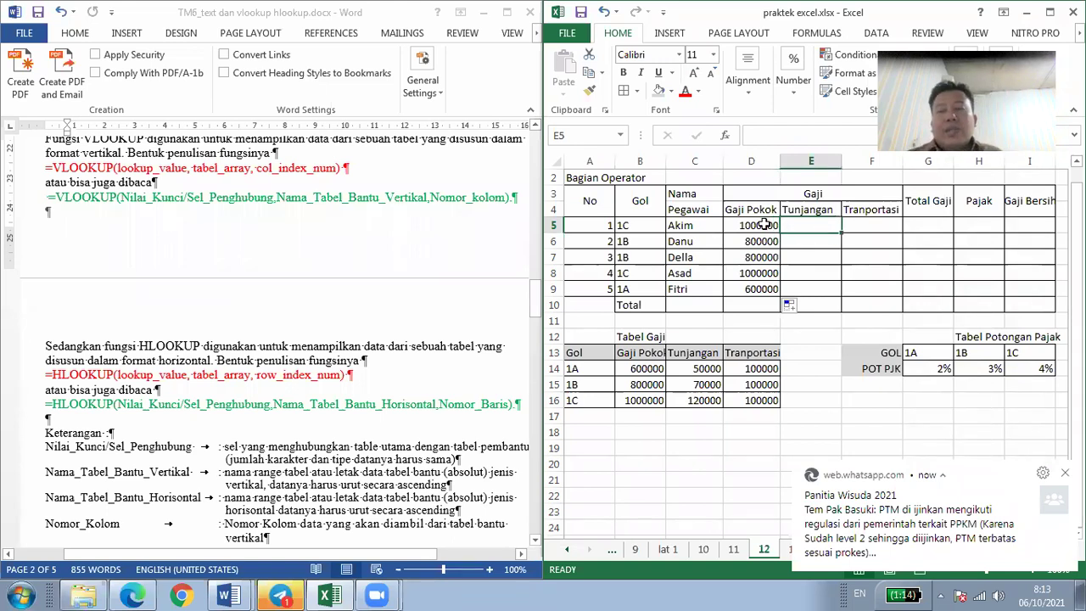
key("Left")
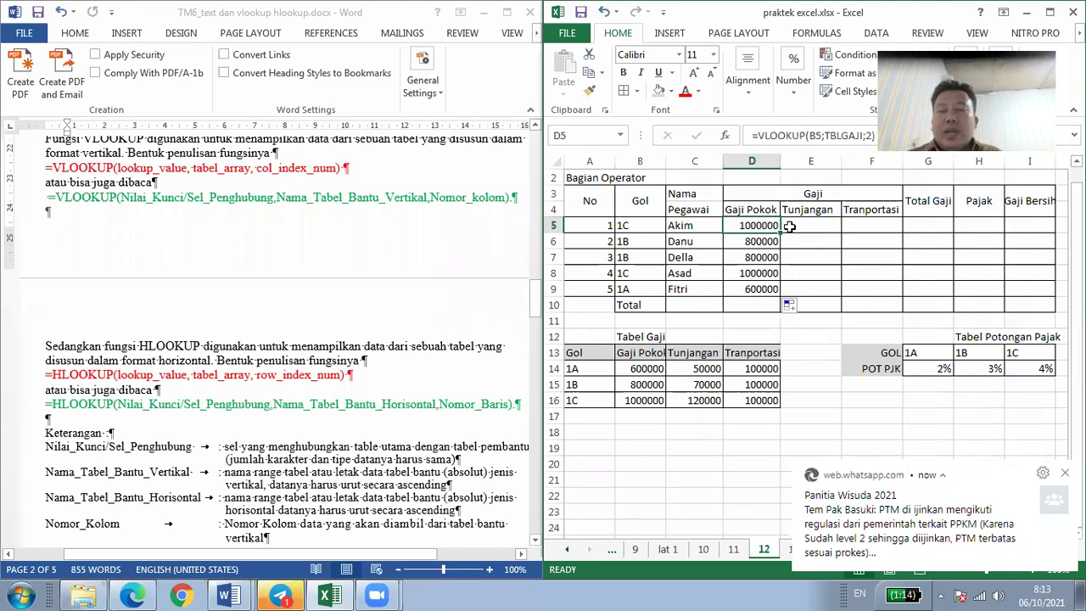
left_click(751, 134)
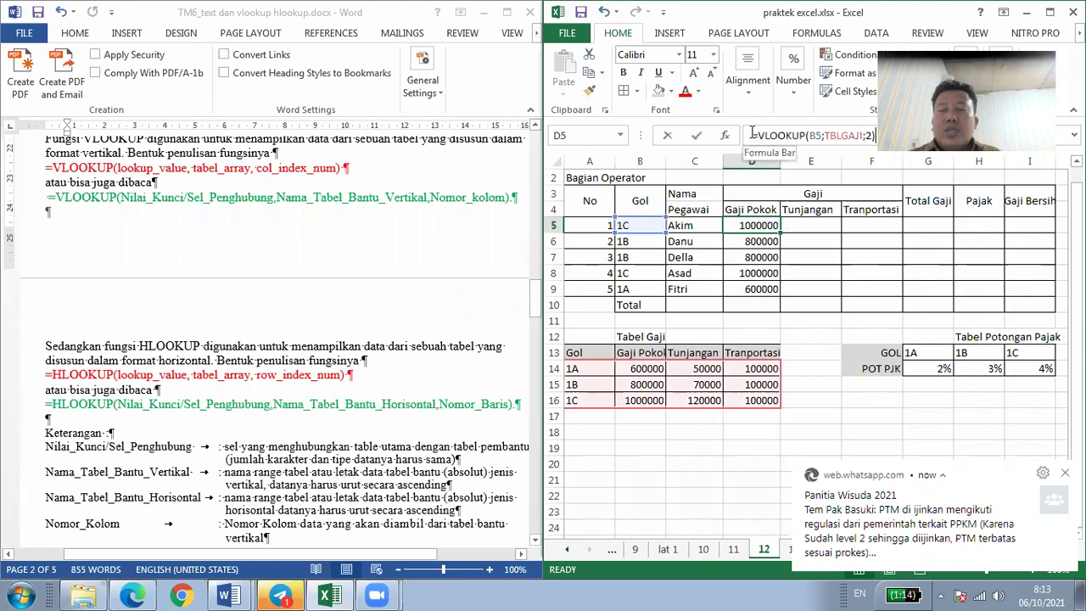
left_click(872, 150)
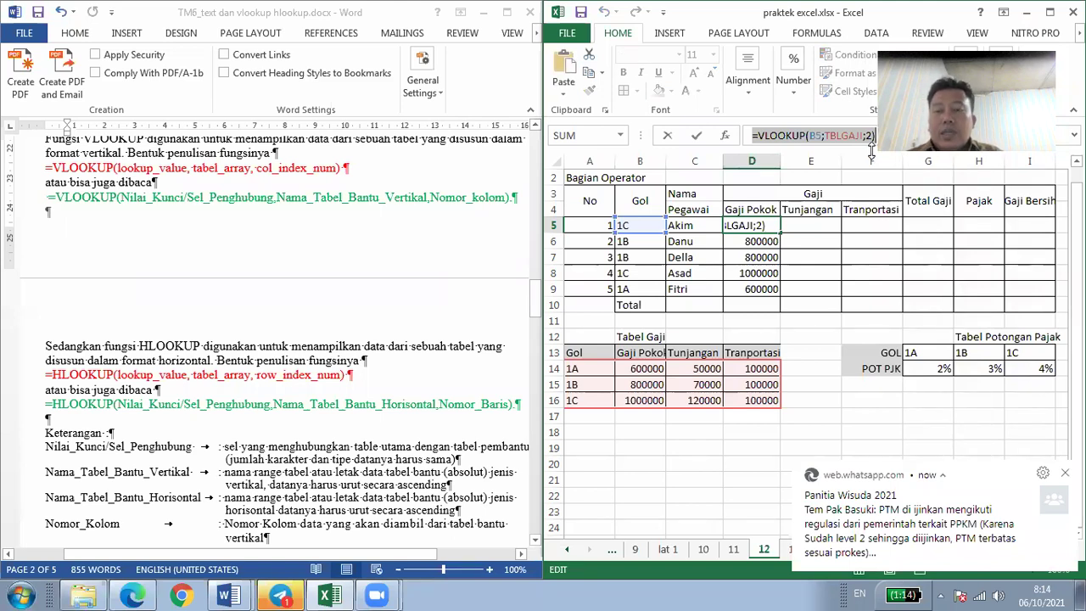
key("Return")
- Paste the copied formula into the first Tunjangan cell, E5, and change its column index to 3, giving =VLOOKUP(B5;TBLGAJI;3)
left_click(816, 223)
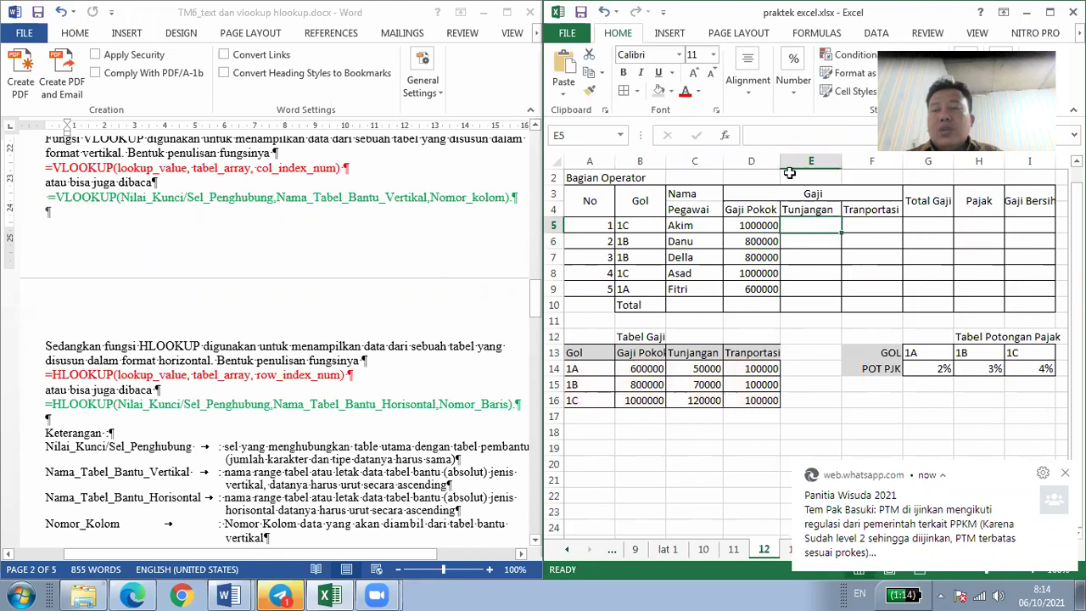
left_click(787, 137)
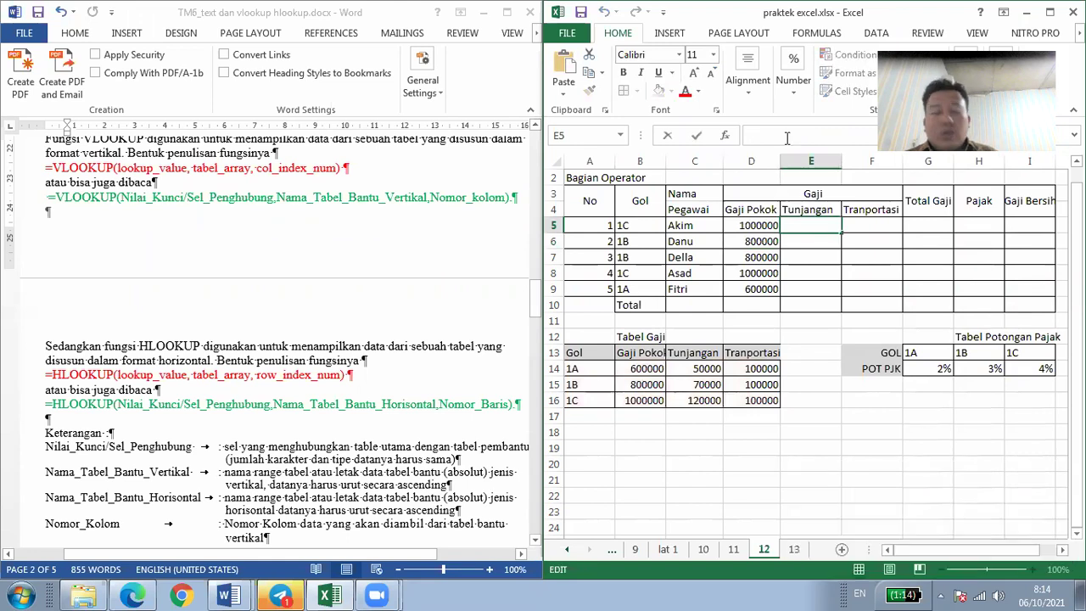
type("=VLOOKUP(B5;TBLGAJI;2)")
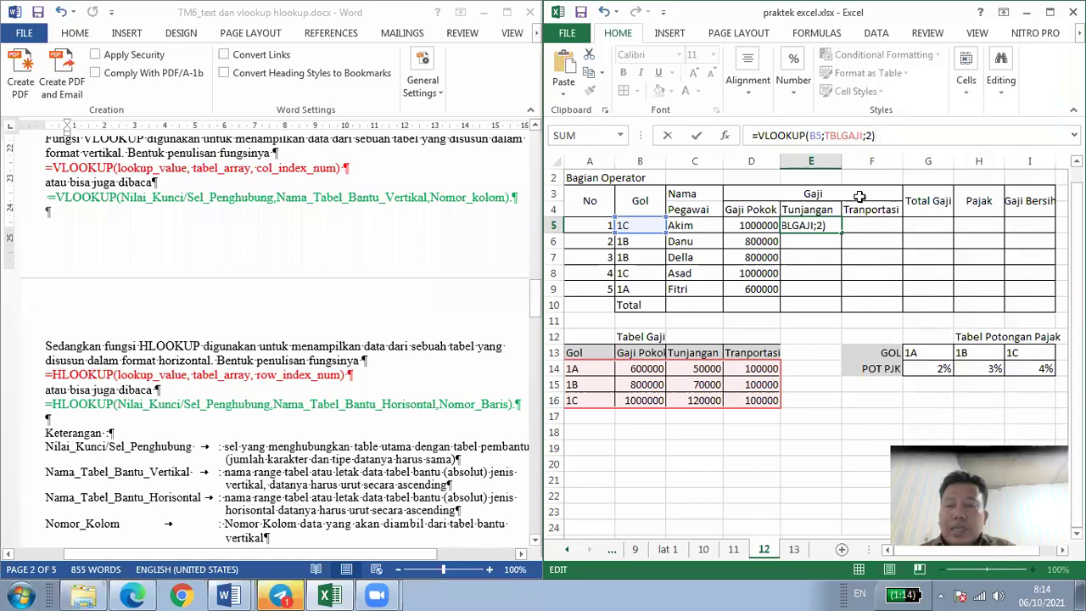
left_click(816, 137)
left_click(855, 135)
left_click(867, 136)
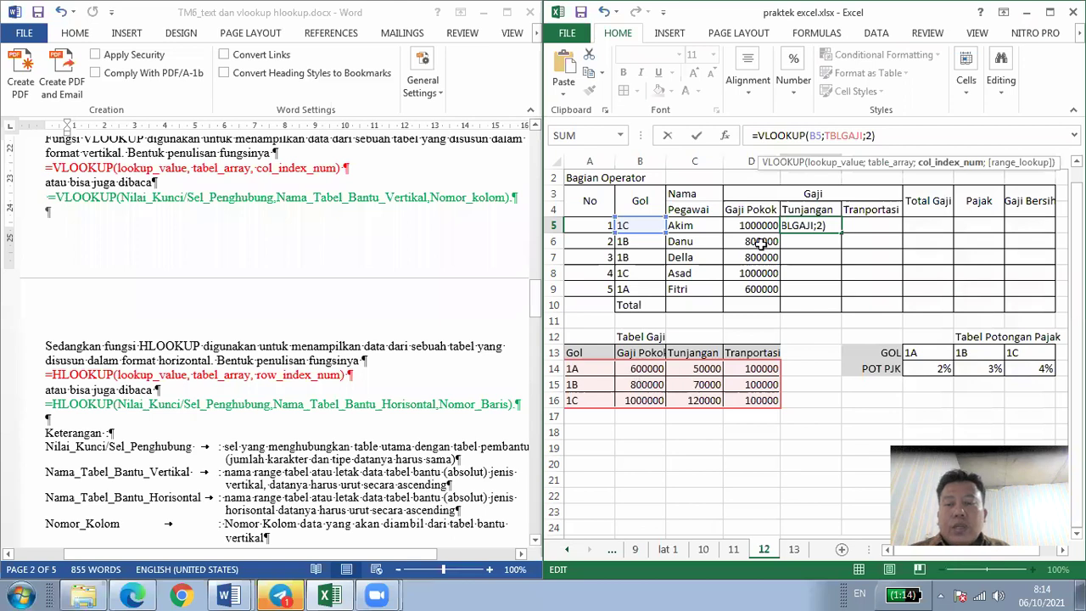
key("BackSpace")
type("3")
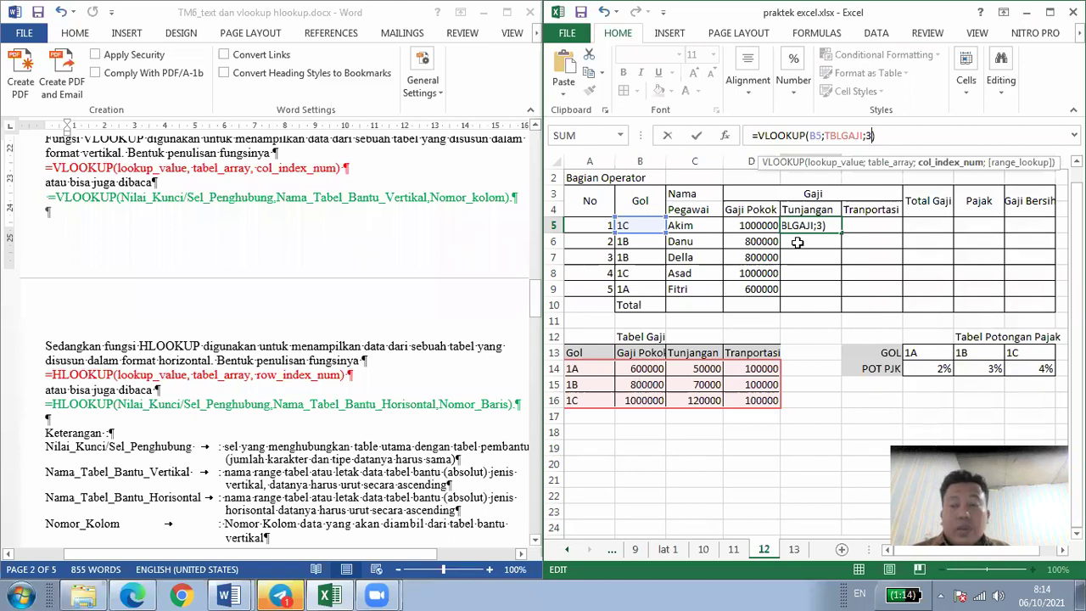
key("ctrl+Return")
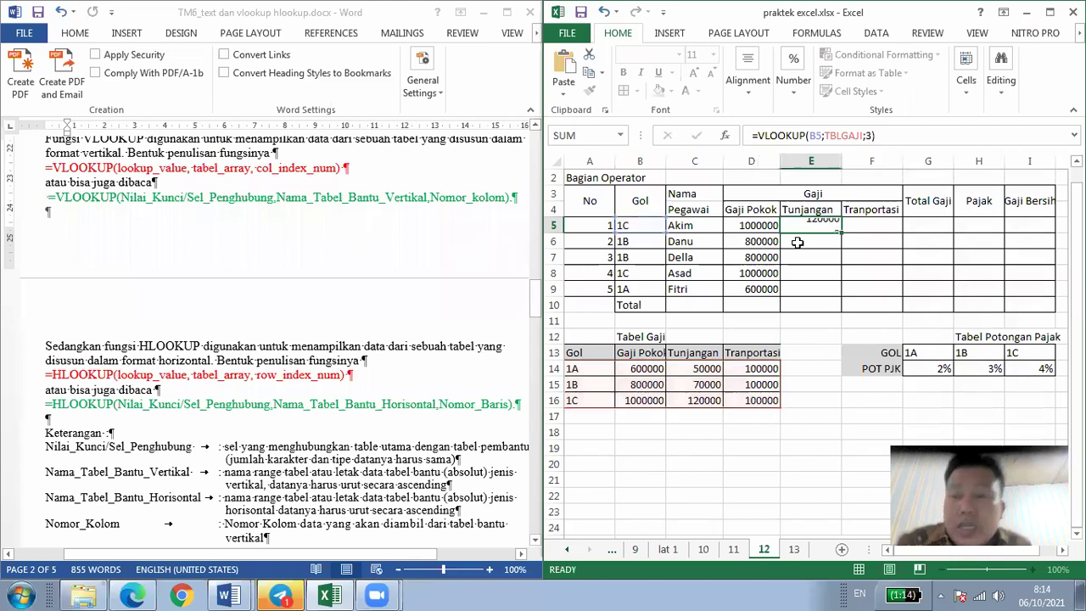
- Fill the Tunjangan formula from E5 down to E9
left_click(797, 242)
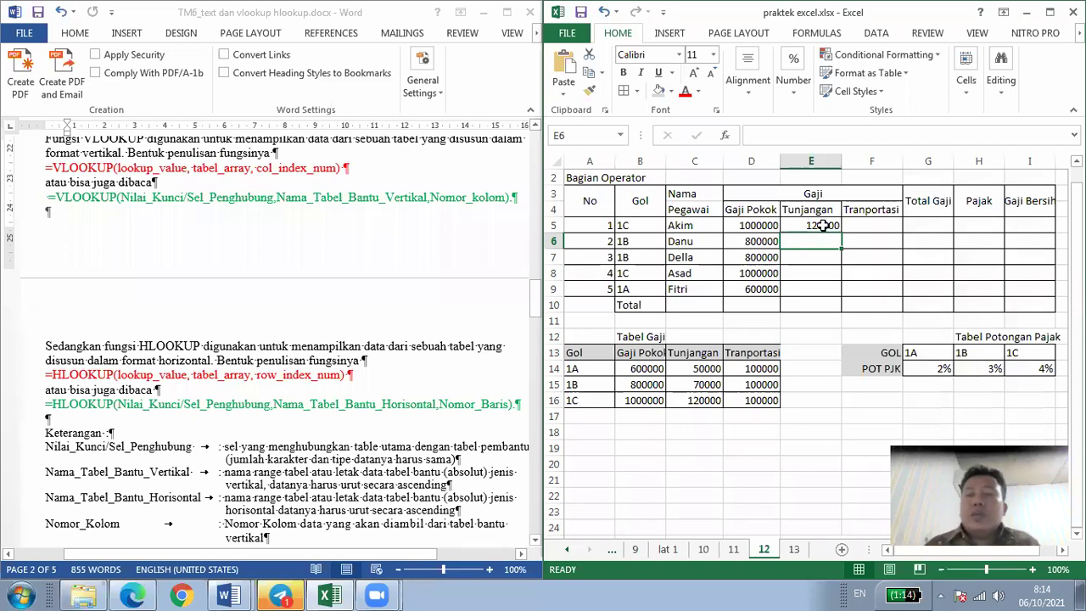
left_click(821, 226)
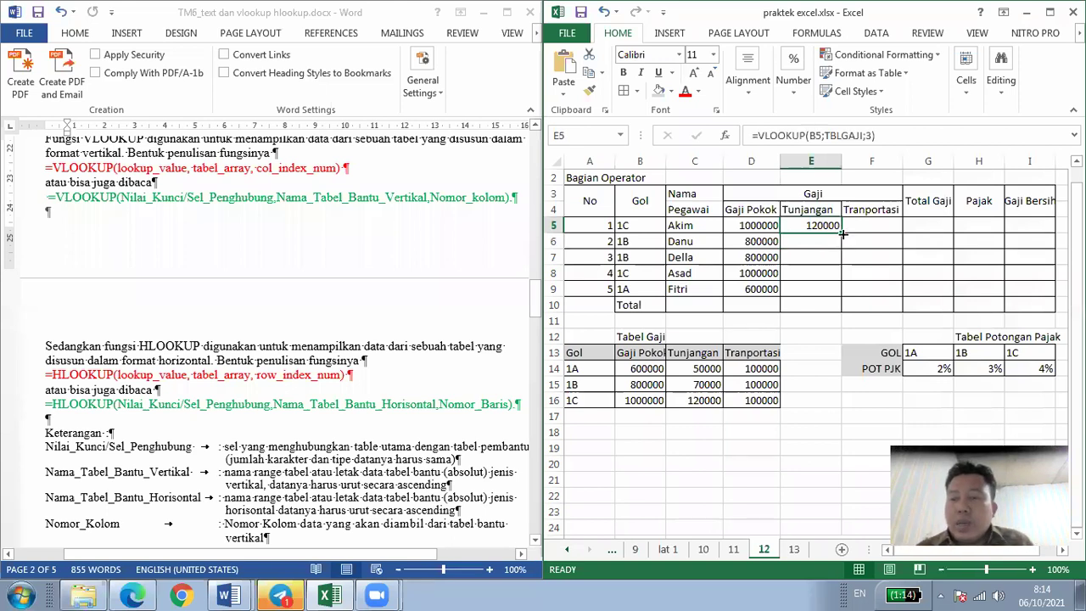
left_click_drag(842, 235, 842, 297)
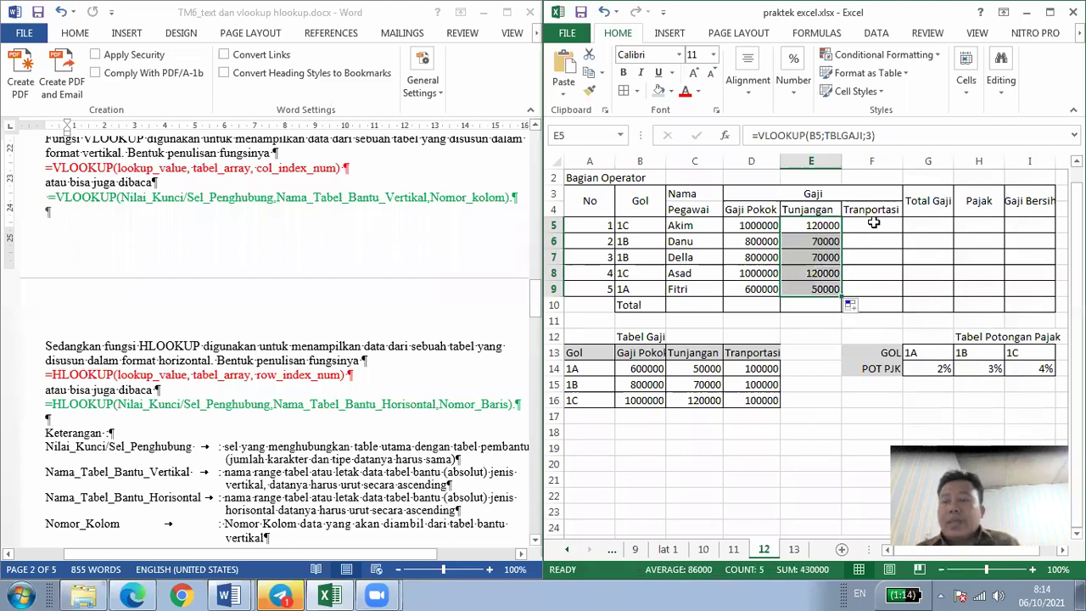
left_click(873, 223)
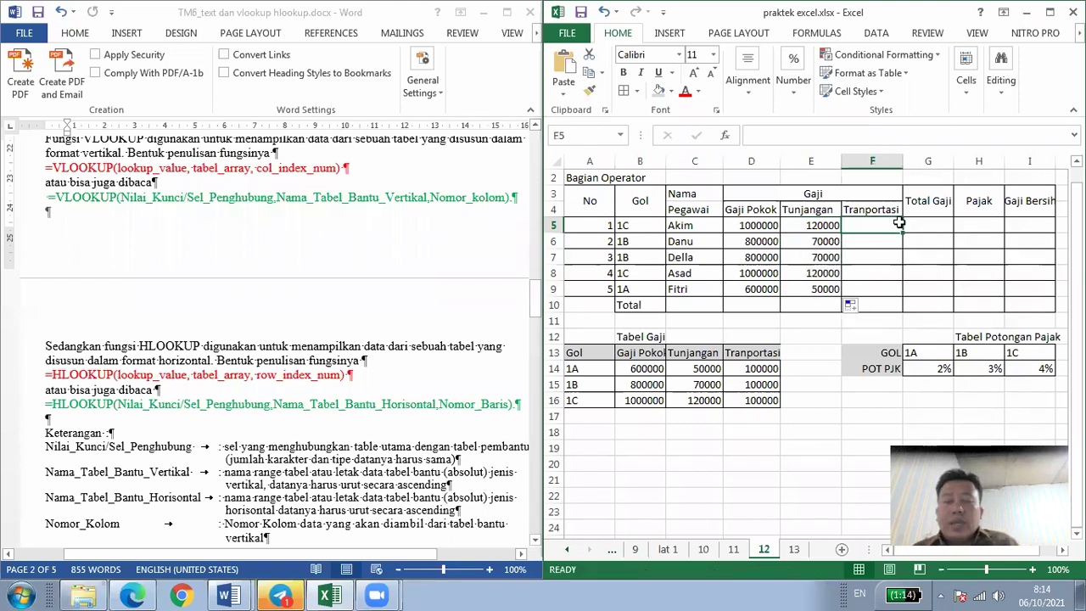
left_click(977, 224)
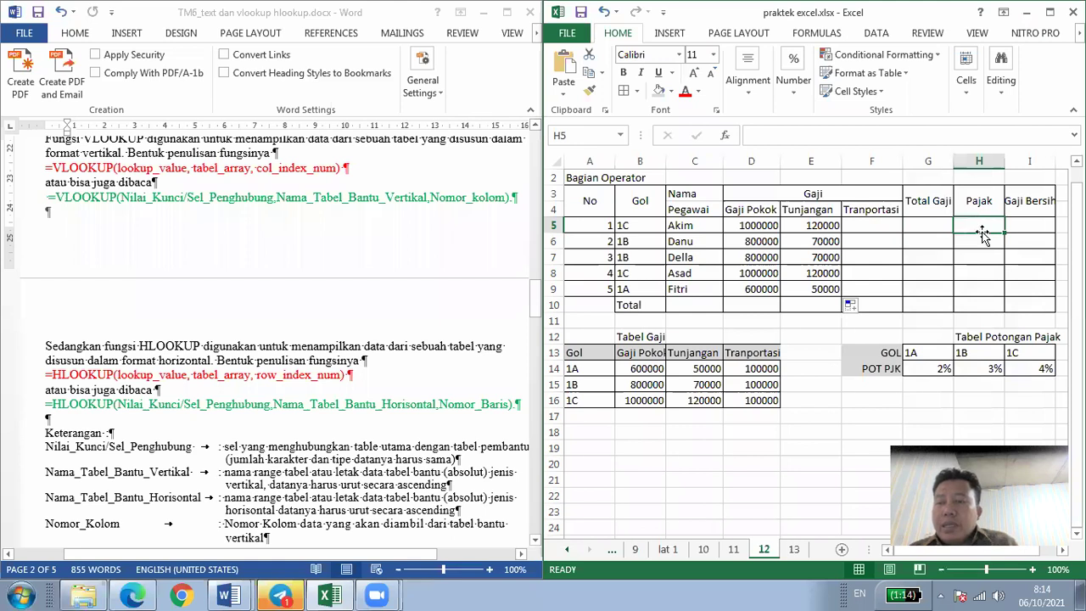
left_click(937, 369)
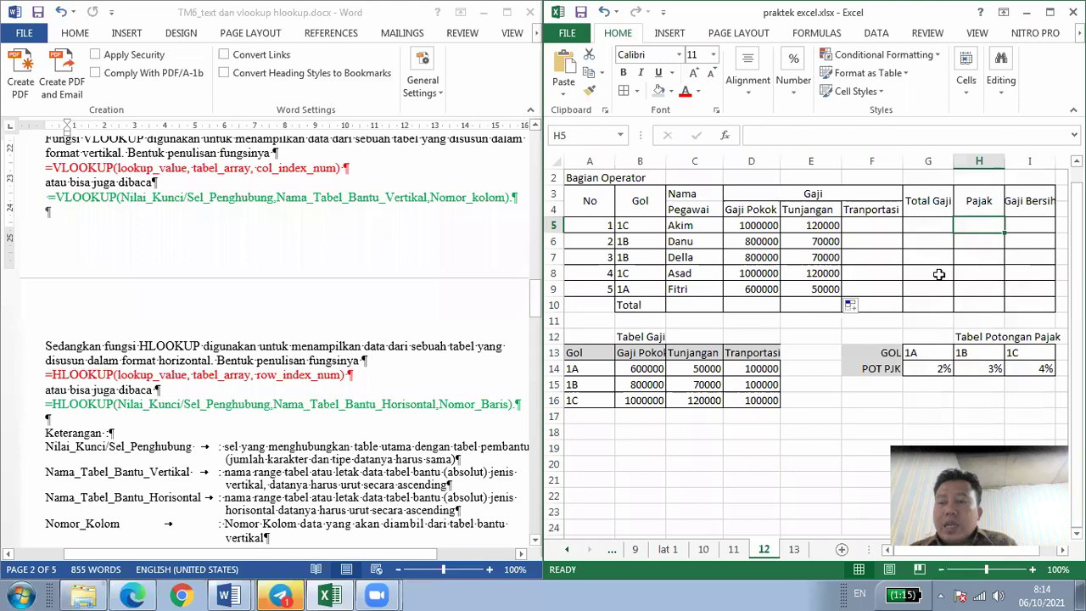
- Paste the copied VLOOKUP formula into the first Tranportasi cell, F5, with the column index changed to 4
left_click(861, 227)
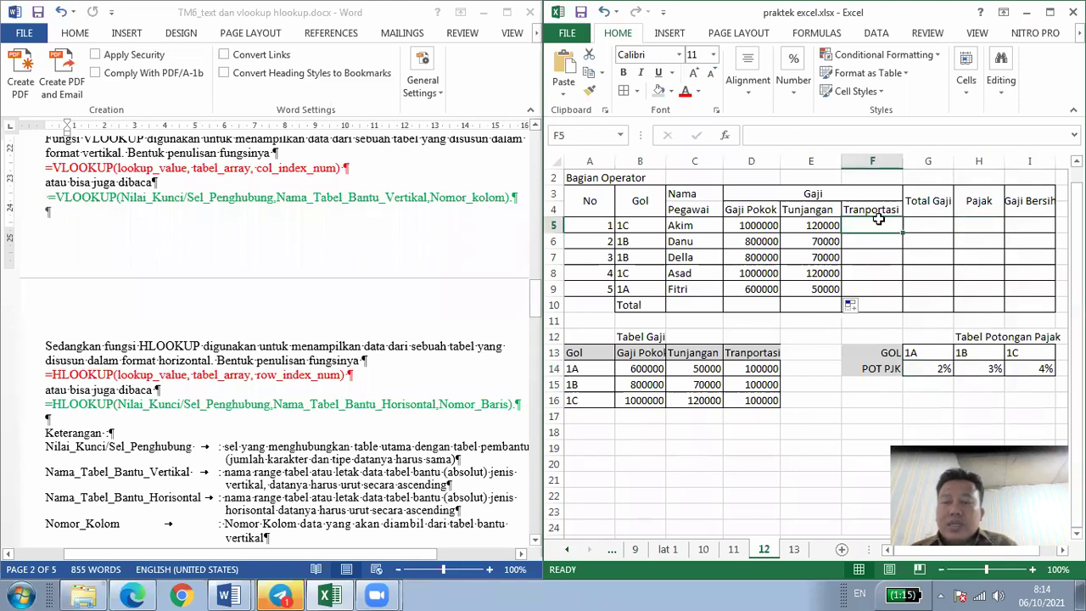
left_click(821, 137)
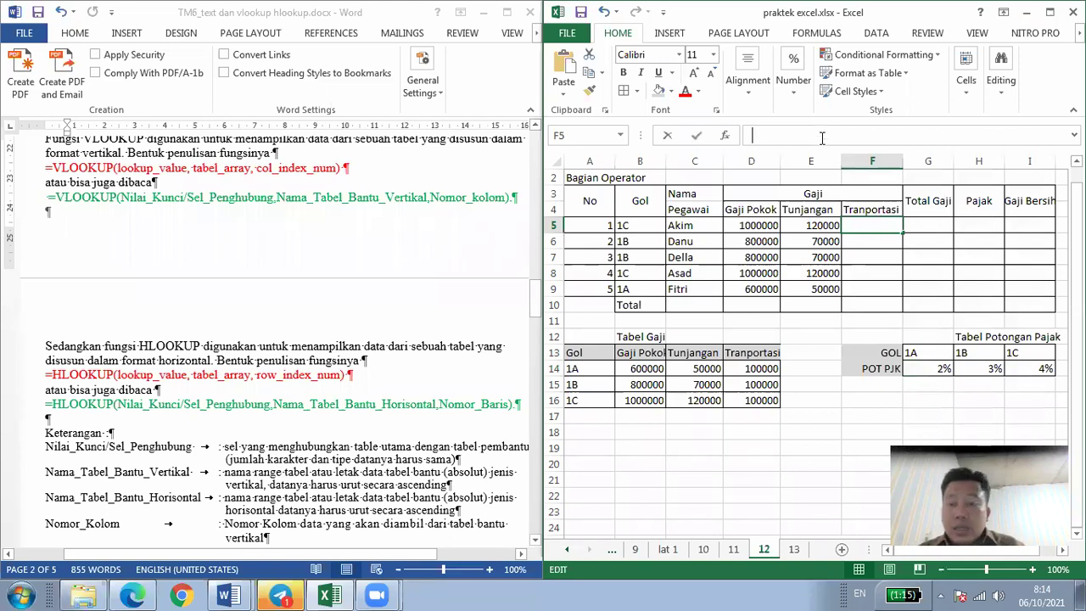
type("=VLOOKUP(B5;TBLGAJI;2)")
left_click(869, 136)
key("BackSpace")
type("4")
key("Return")
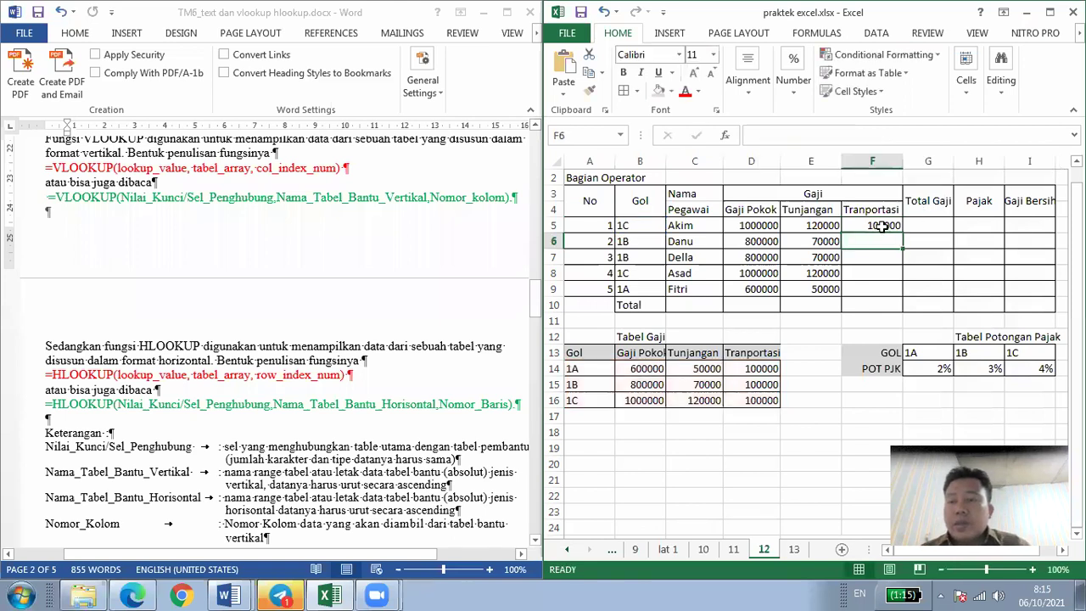
- Fill the Tranportasi formula from F5 down to F9
left_click(882, 225)
left_click_drag(902, 233, 908, 296)
- Enter =SUM(D5:F5) in the first Total Gaji cell, G5
left_click(924, 227)
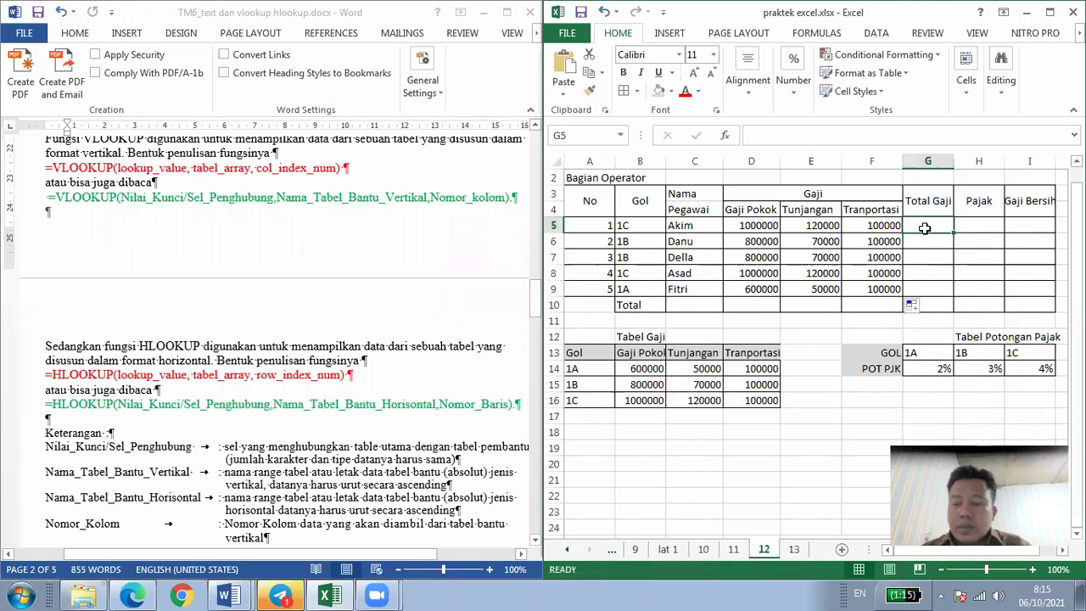
type("=SUM")
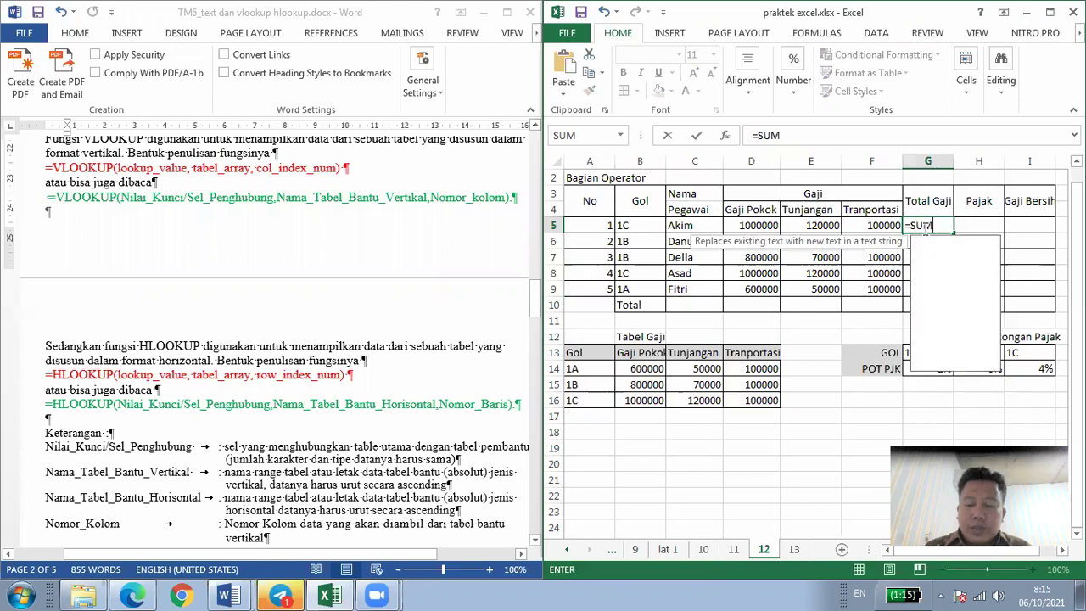
type("(")
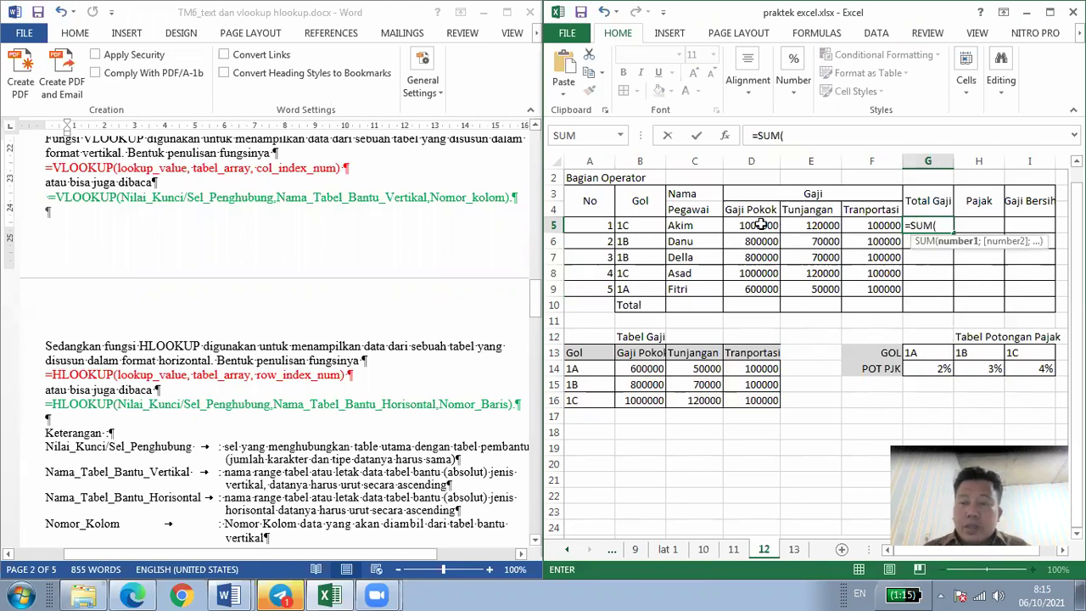
left_click_drag(761, 224, 867, 226)
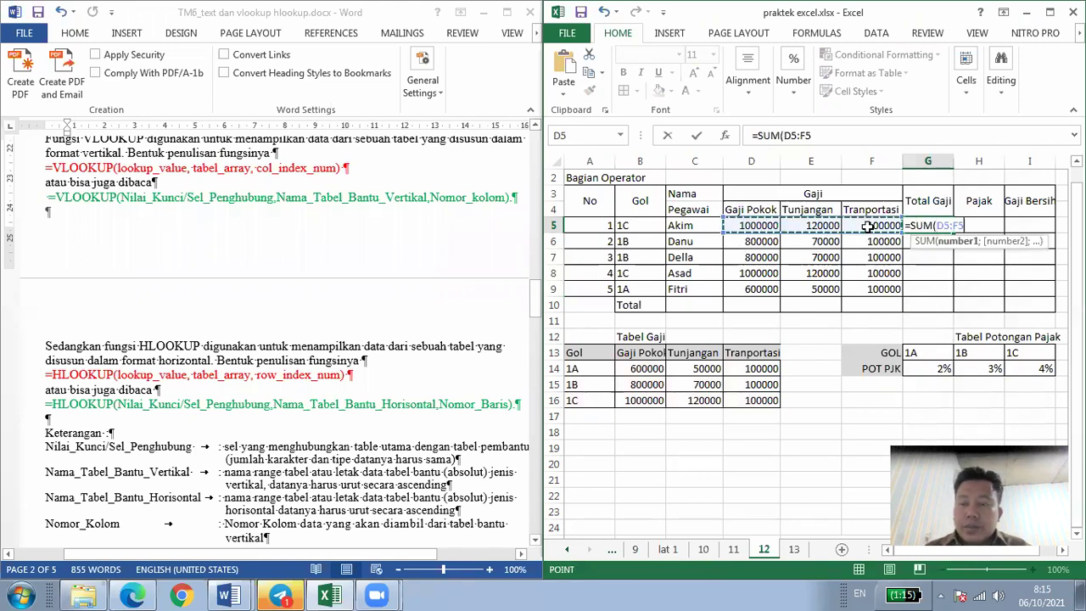
key("Return")
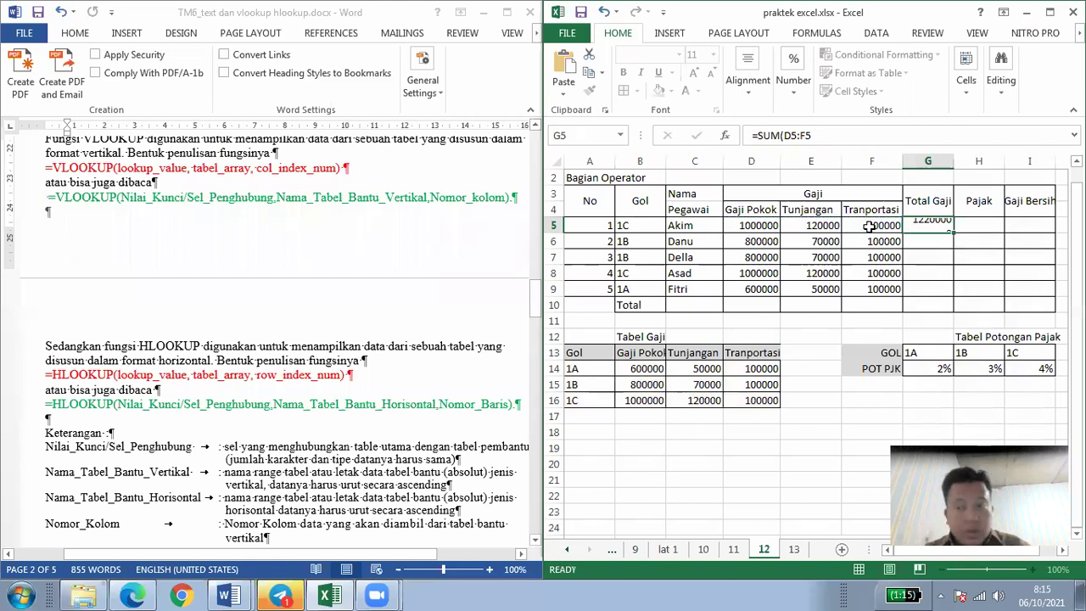
- Fill the Total Gaji formula from G5 down to G9 by copying the cells
left_click(944, 227)
left_click_drag(953, 234, 931, 296)
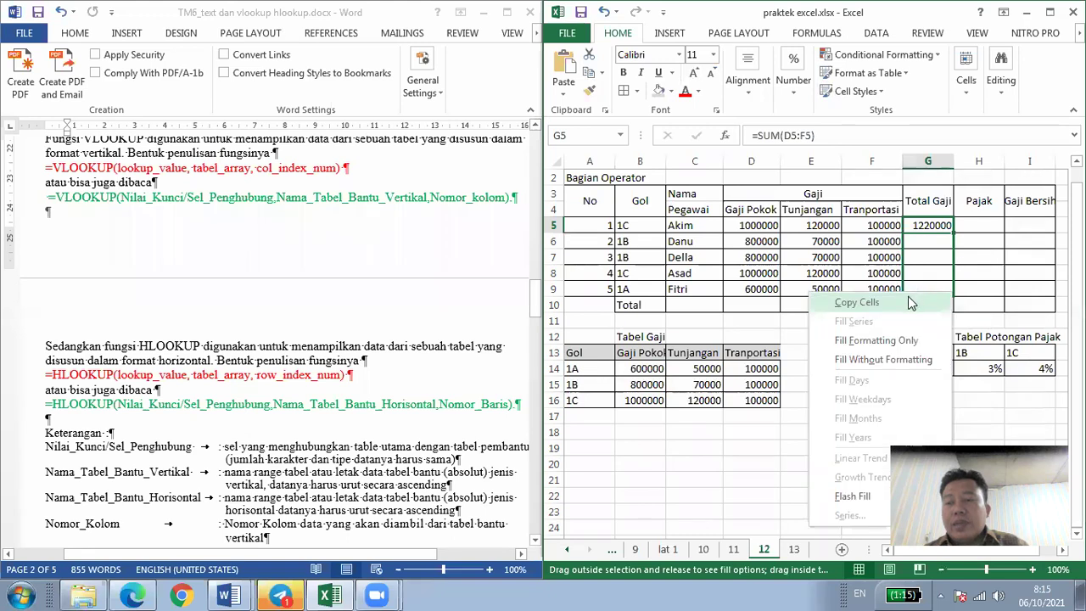
left_click(909, 301)
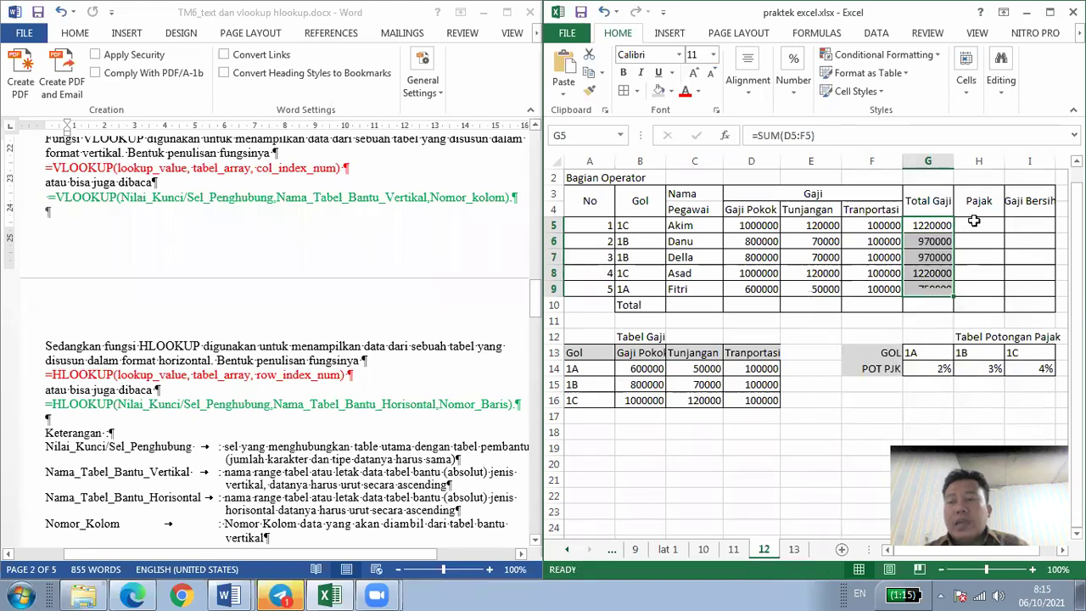
- Begin an HLOOKUP formula in the first Pajak cell, H5, with B5 as lookup value and the named range TBLPJK as table
left_click(973, 221)
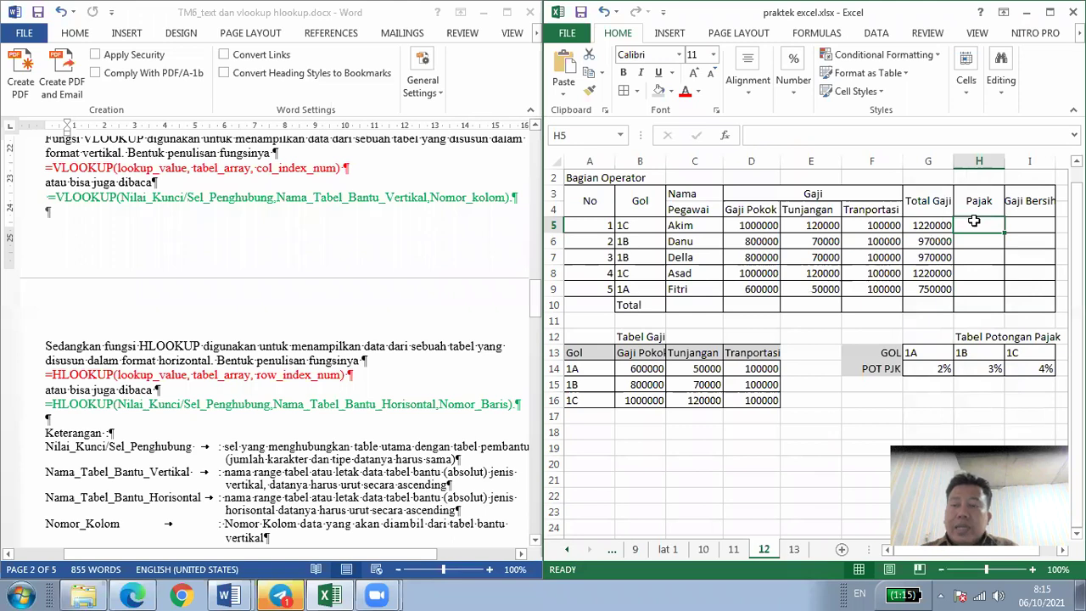
type("=")
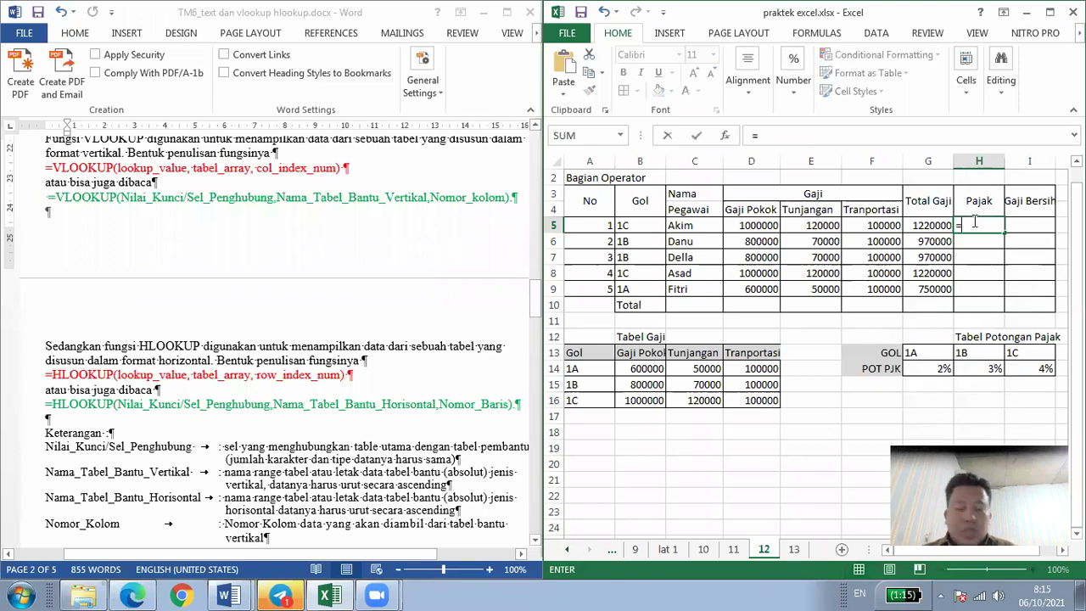
type("H")
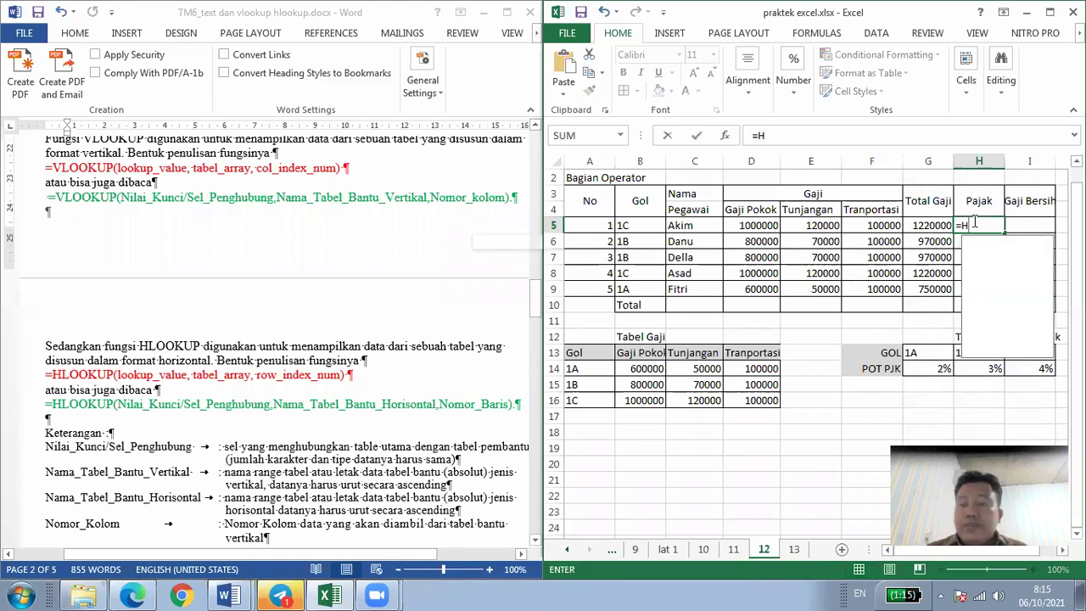
type("LO")
key("Tab")
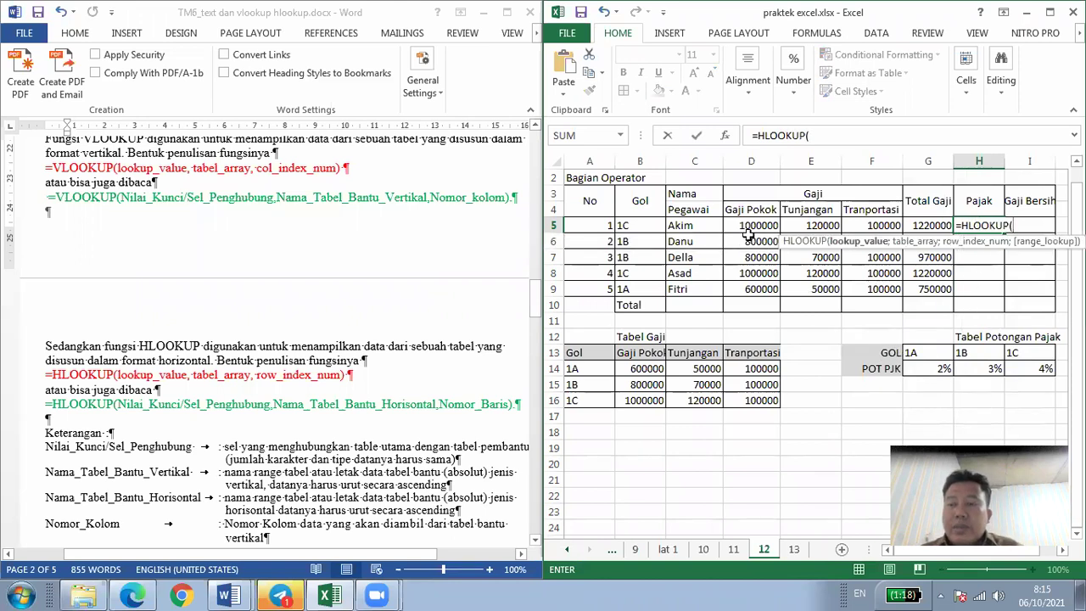
left_click(639, 226)
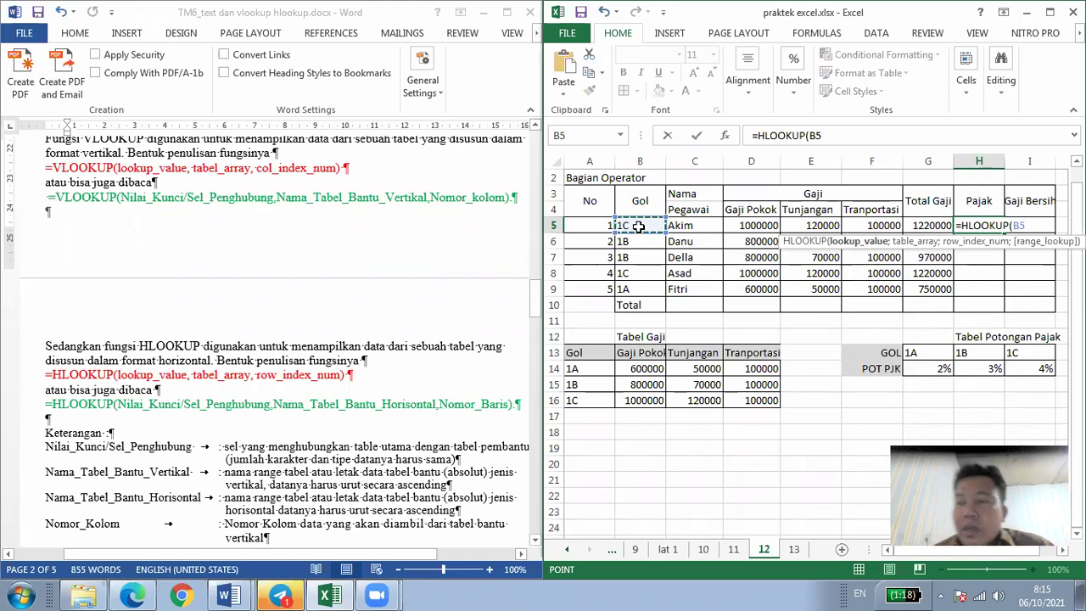
type(";")
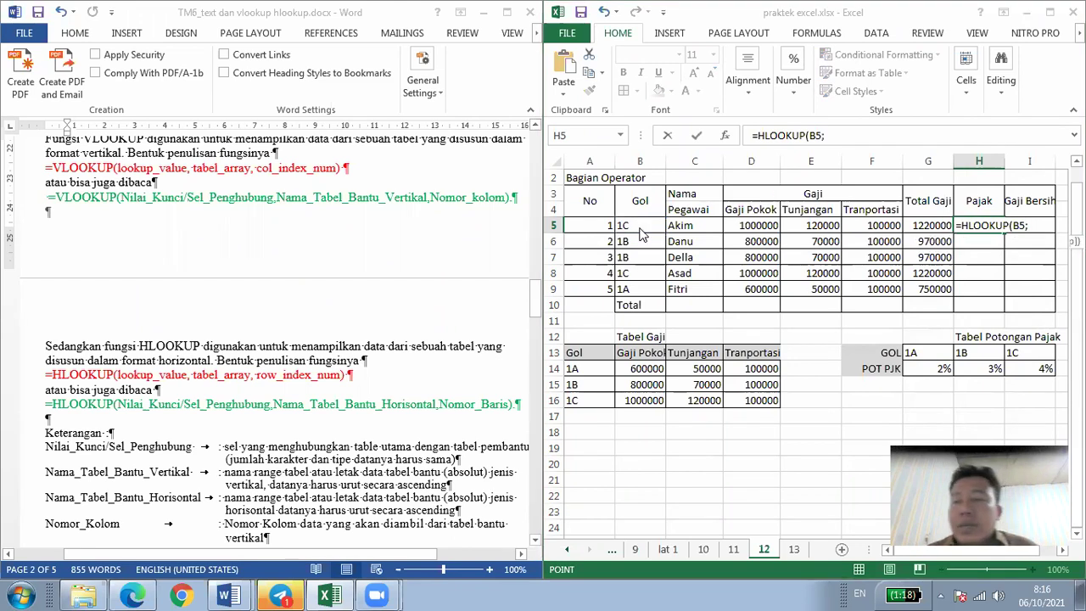
key("F5")
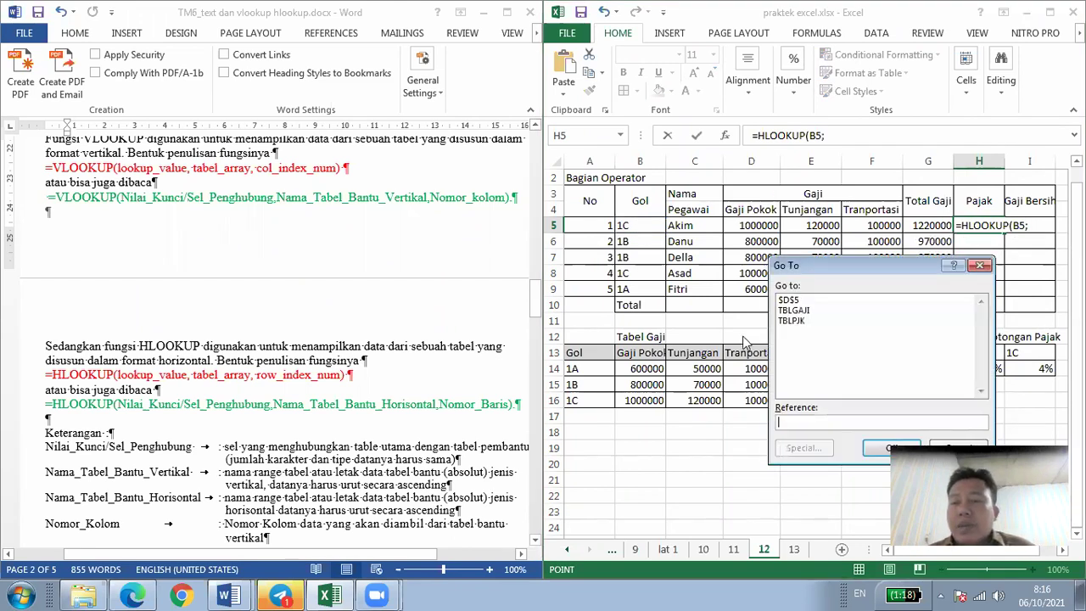
left_click(793, 322)
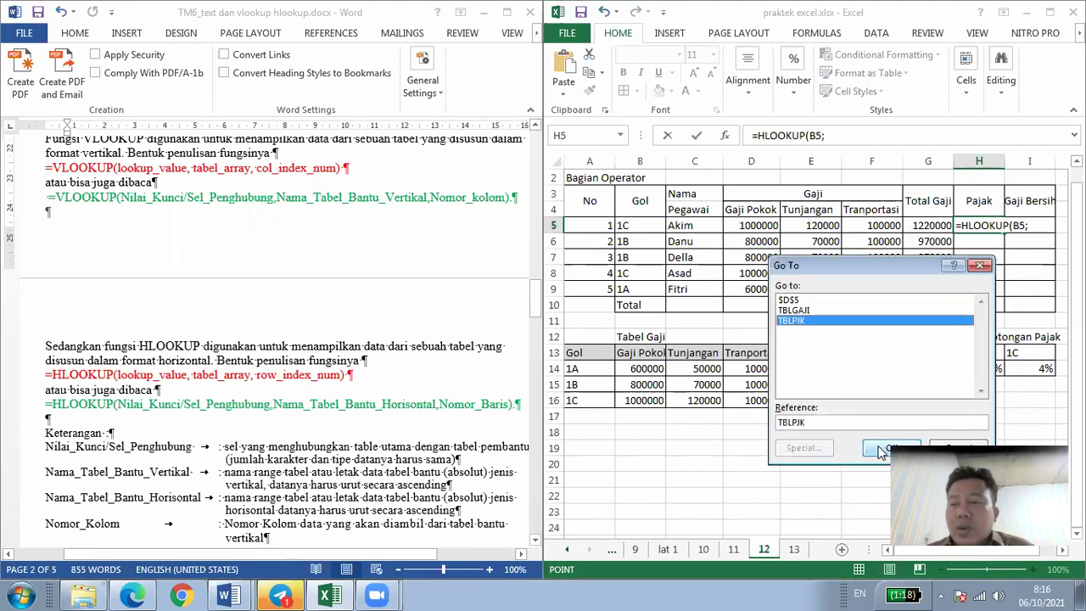
left_click(878, 447)
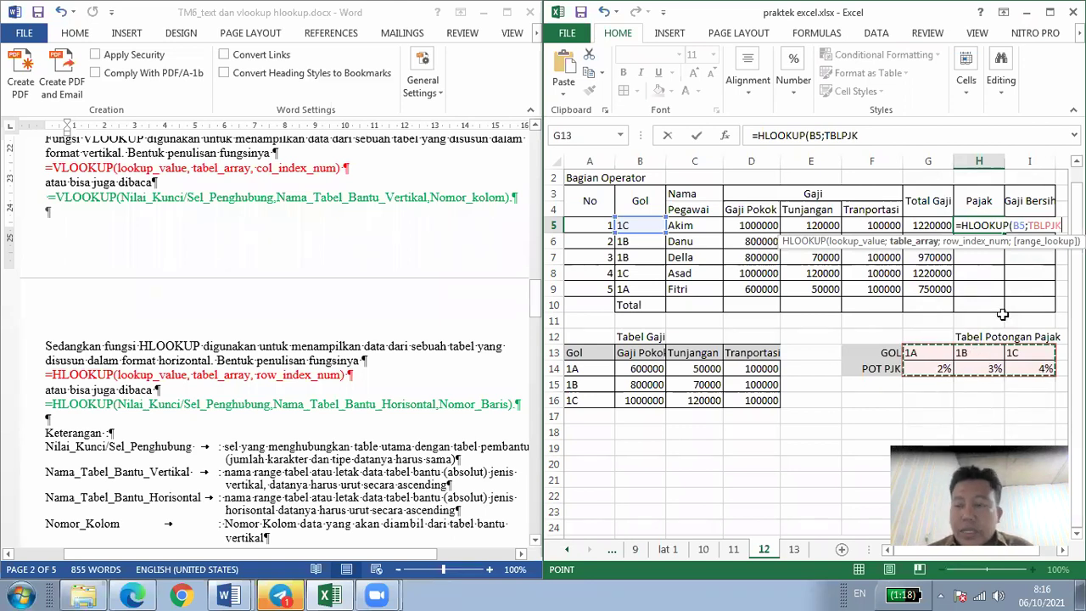
- Complete the H5 formula with row index 2 and multiply it by the total salary, giving =HLOOKUP(B5;TBLPJK;2)*G5
type(";")
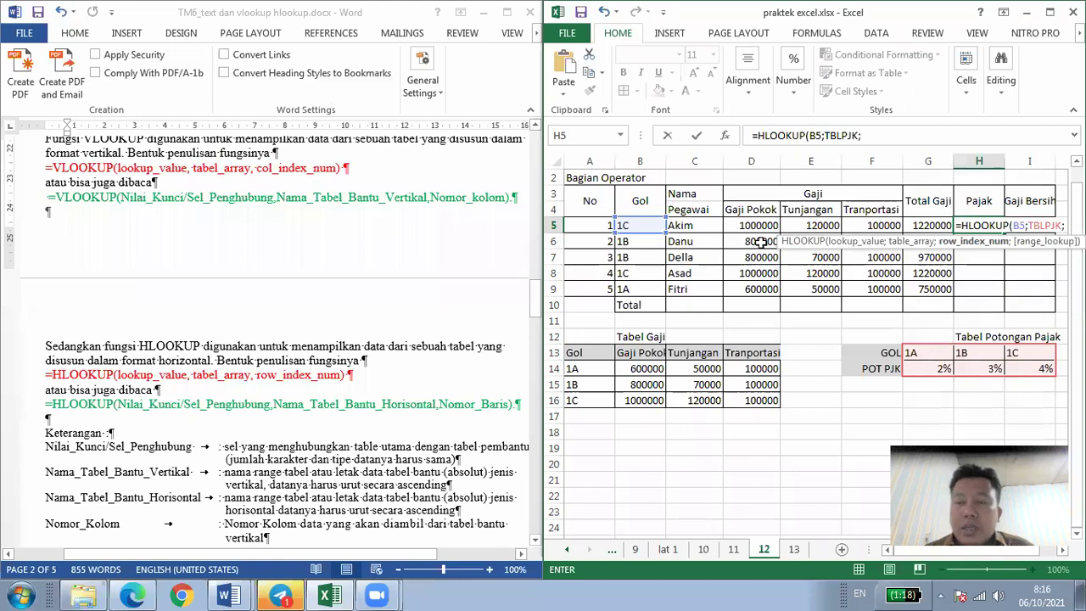
type("2")
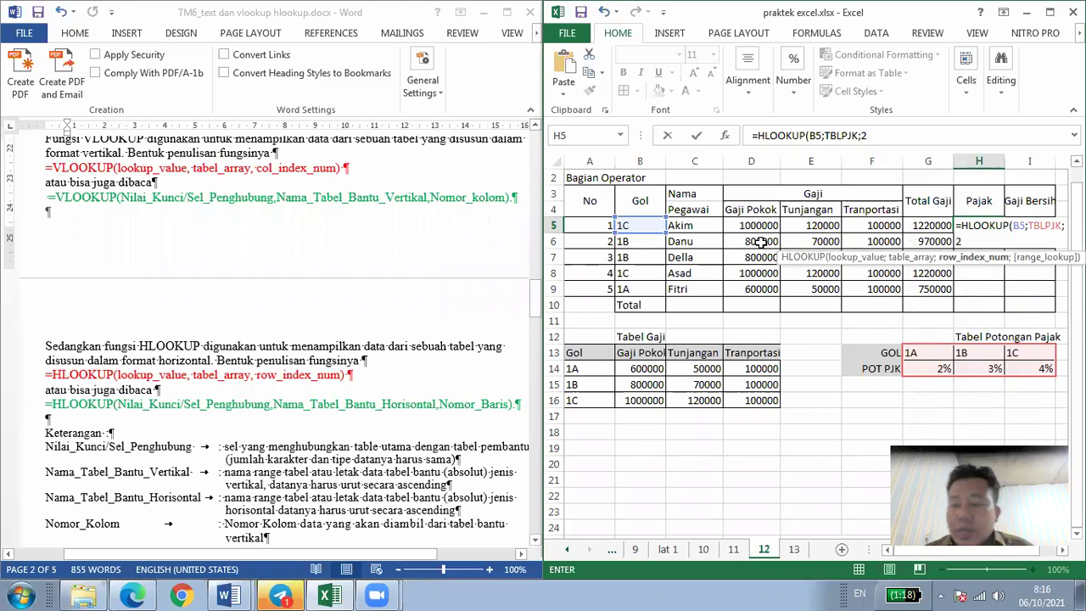
type(")")
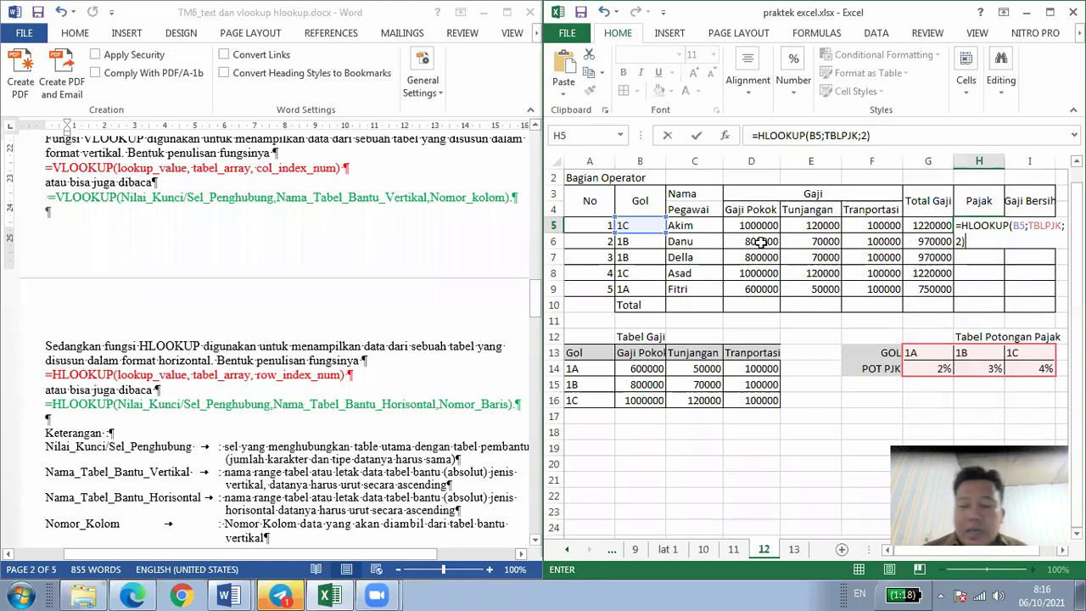
type("*")
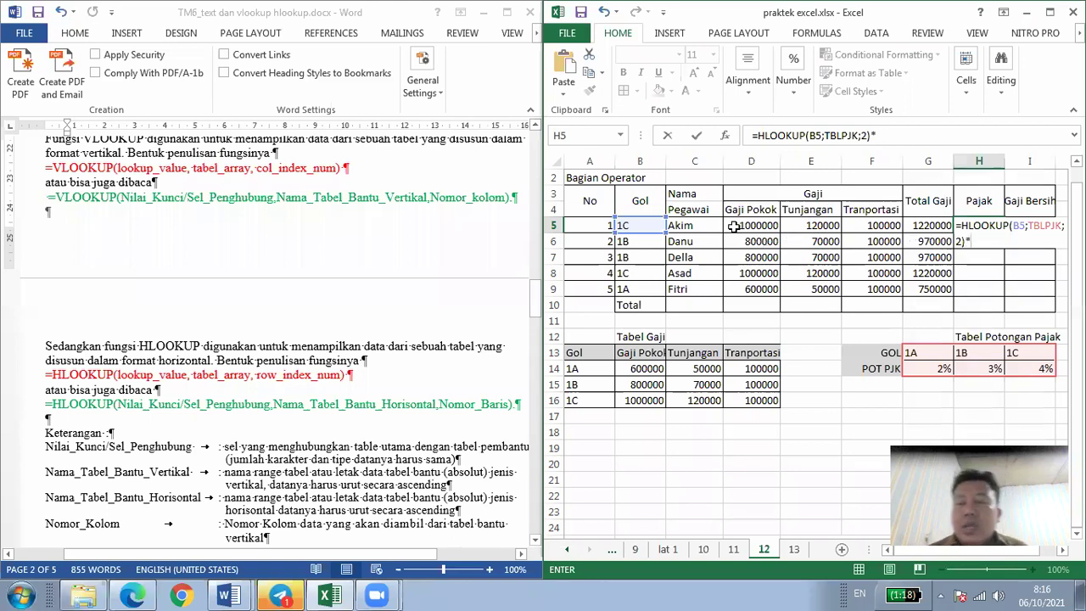
left_click(924, 226)
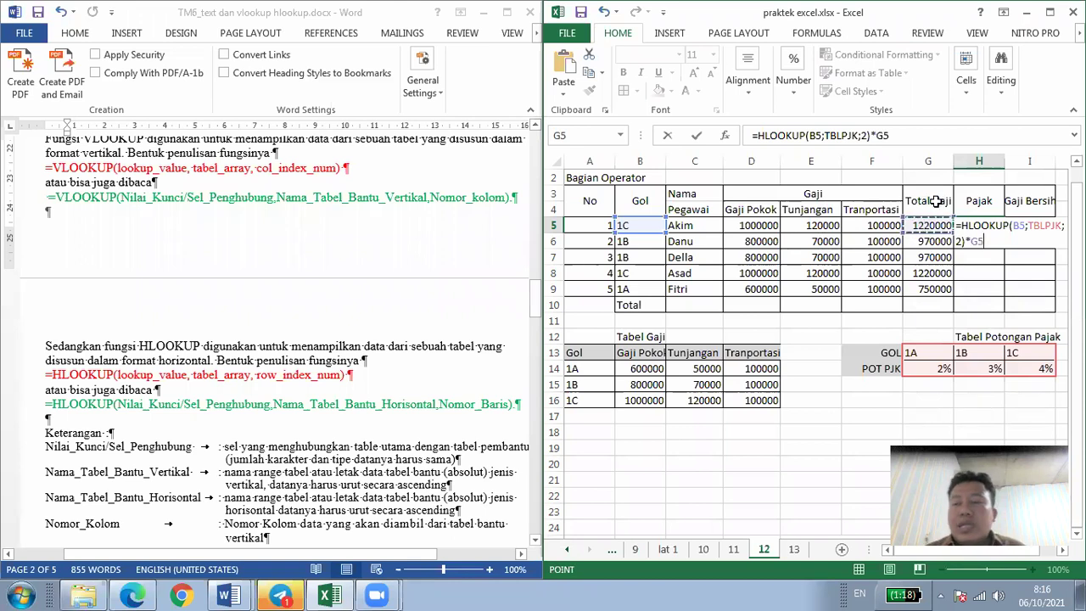
key("Return")
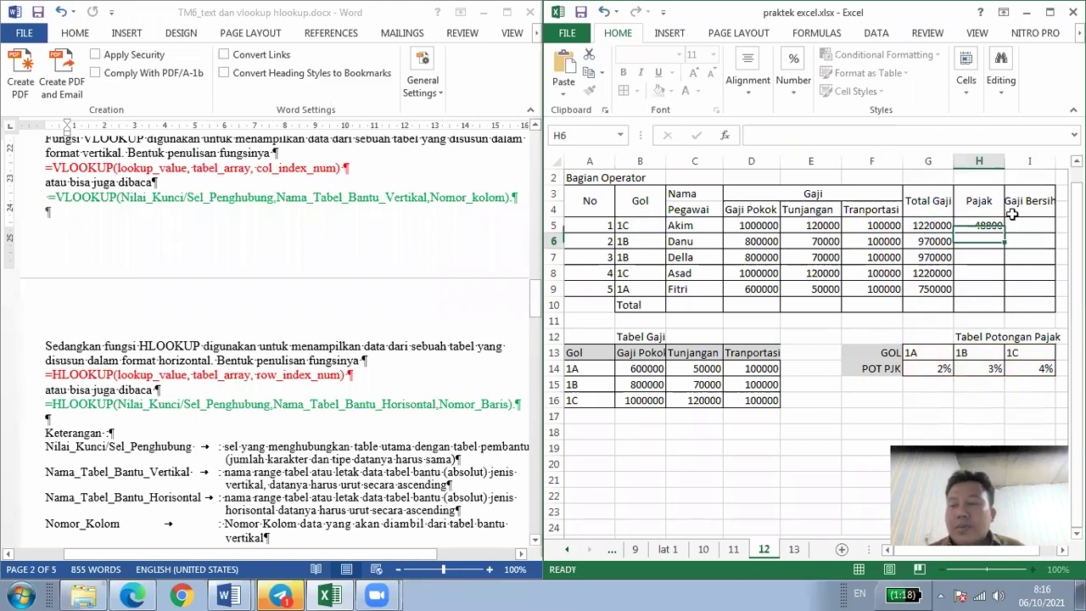
- Fill the Pajak formula from H5 down to H9 by copying the cells
left_click(993, 226)
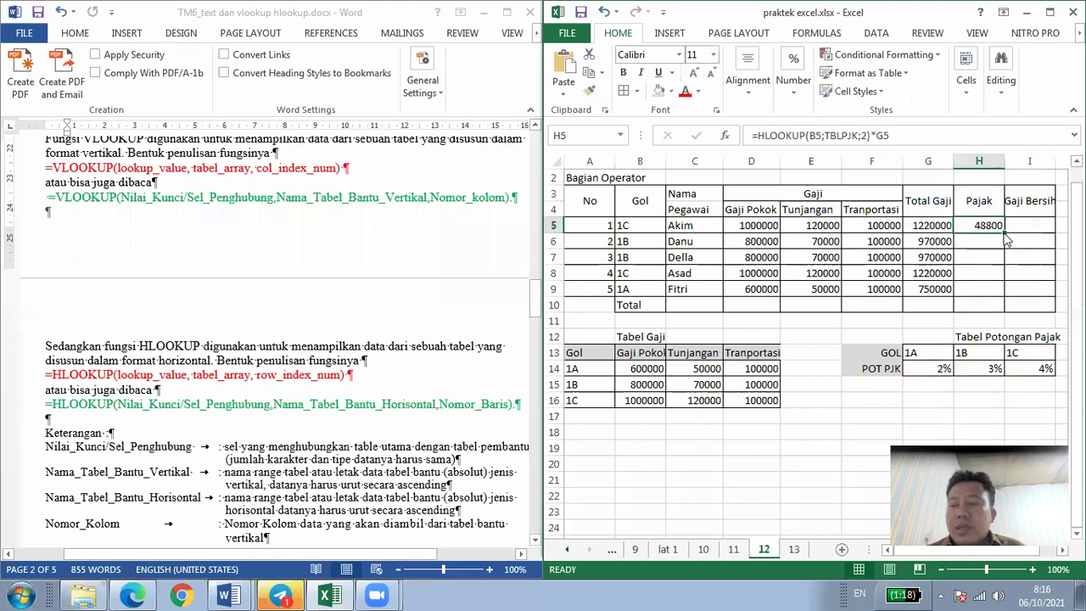
left_click_drag(1005, 233, 1011, 296)
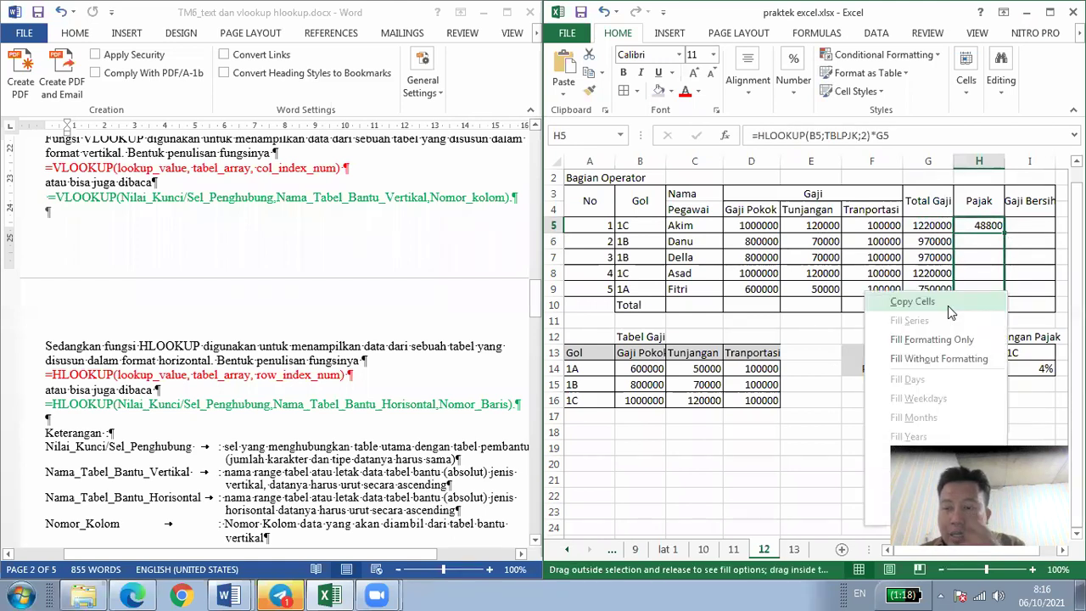
key("c")
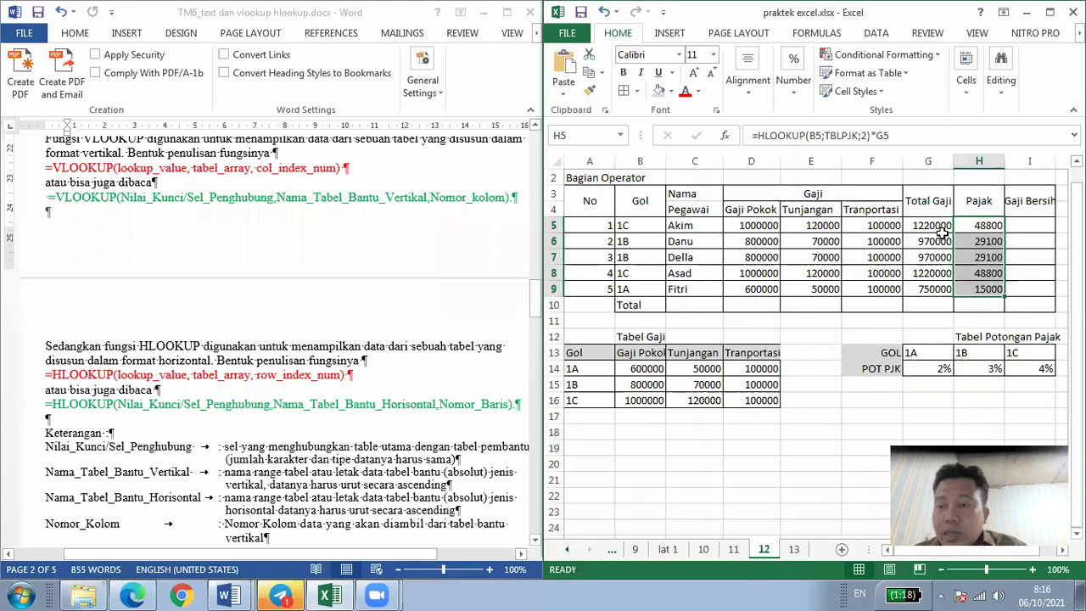
left_click(940, 227)
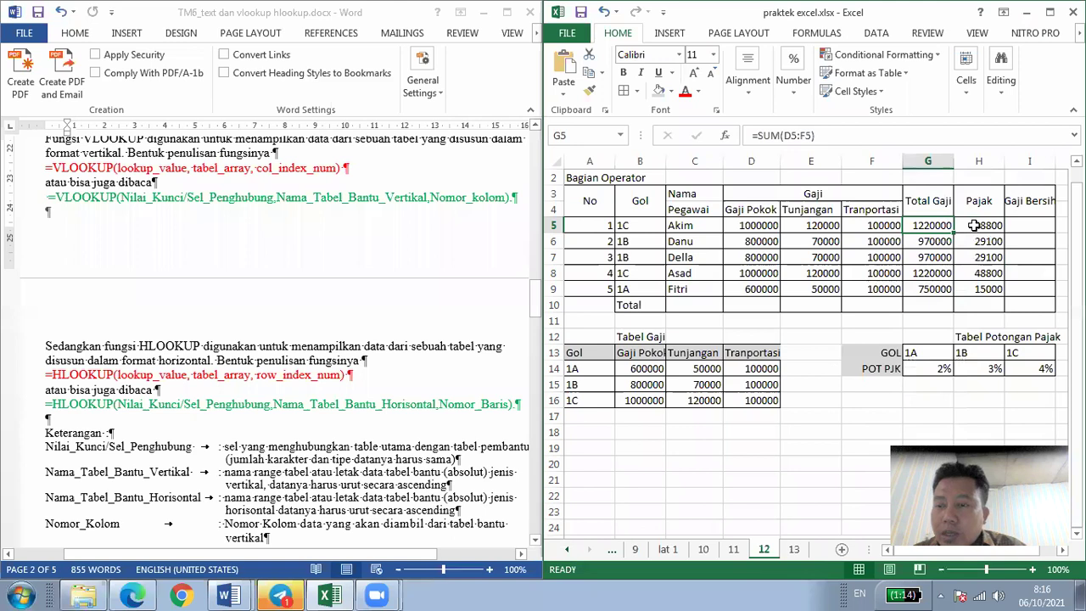
key("Right")
key("Left")
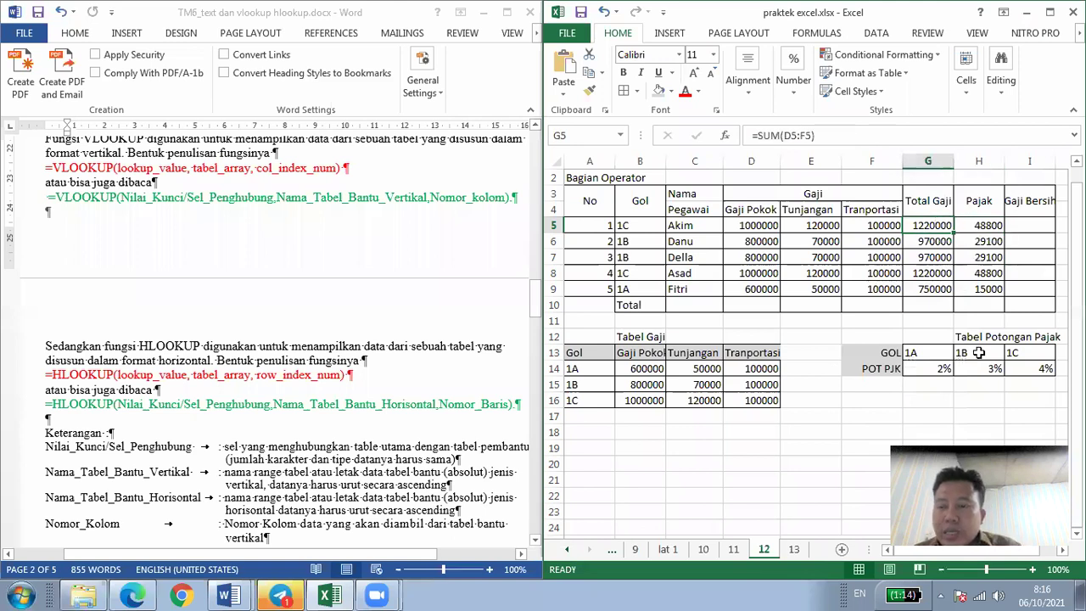
left_click(1026, 370)
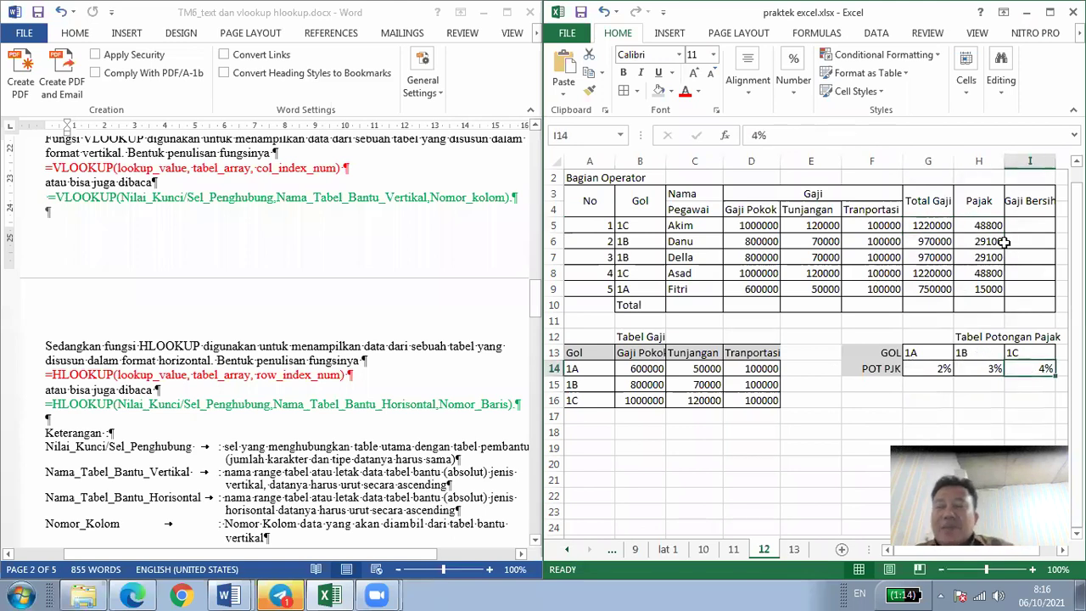
- Format the salary and tax amounts in D5:H9 with the Rp Indonesian accounting format
left_click(740, 231)
left_click_drag(947, 280, 959, 288)
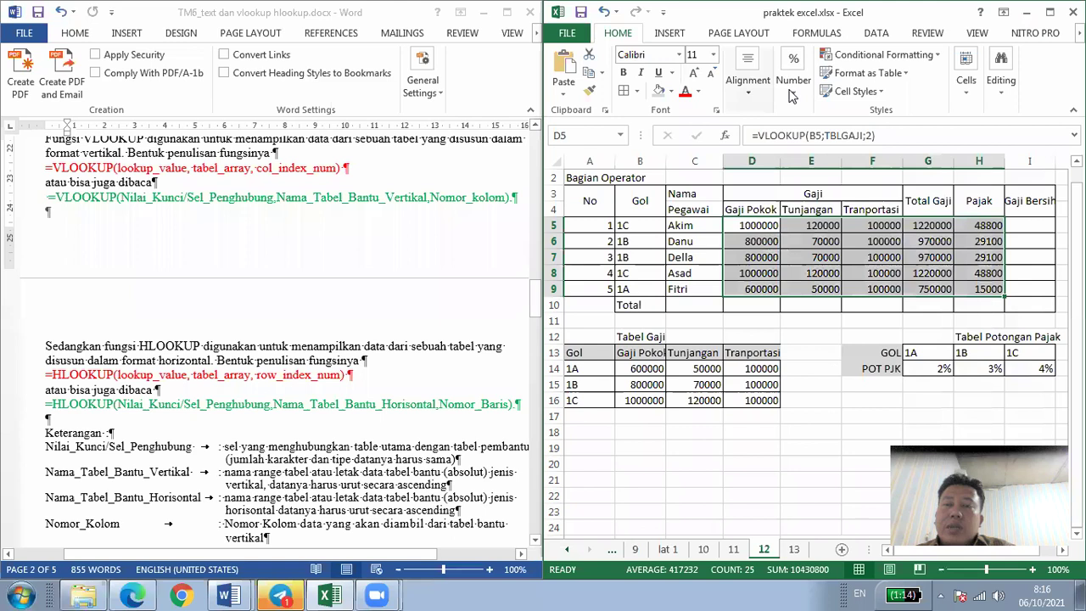
left_click(795, 93)
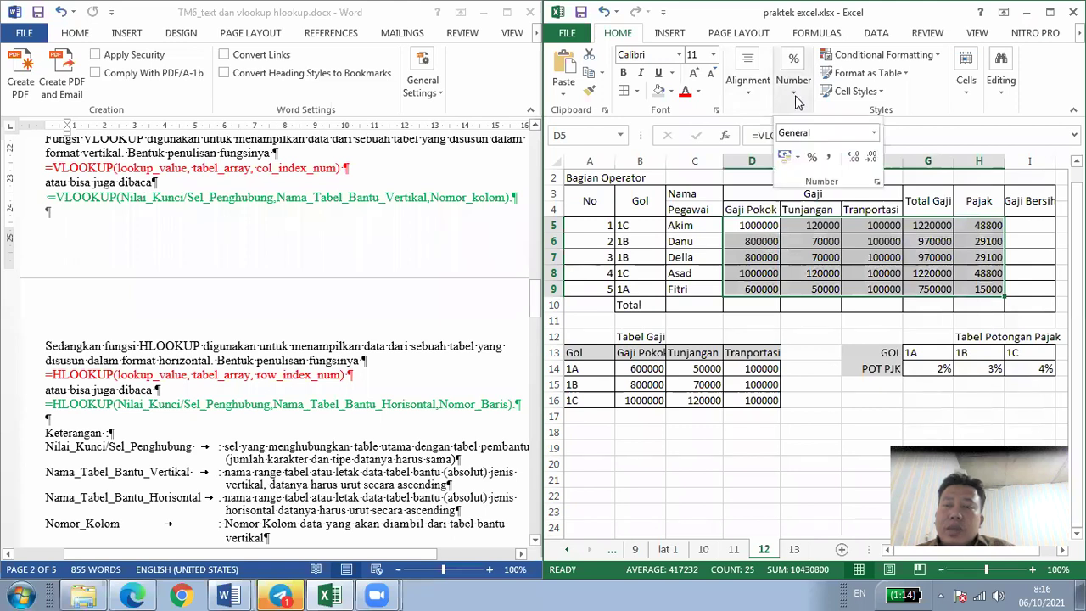
left_click(798, 158)
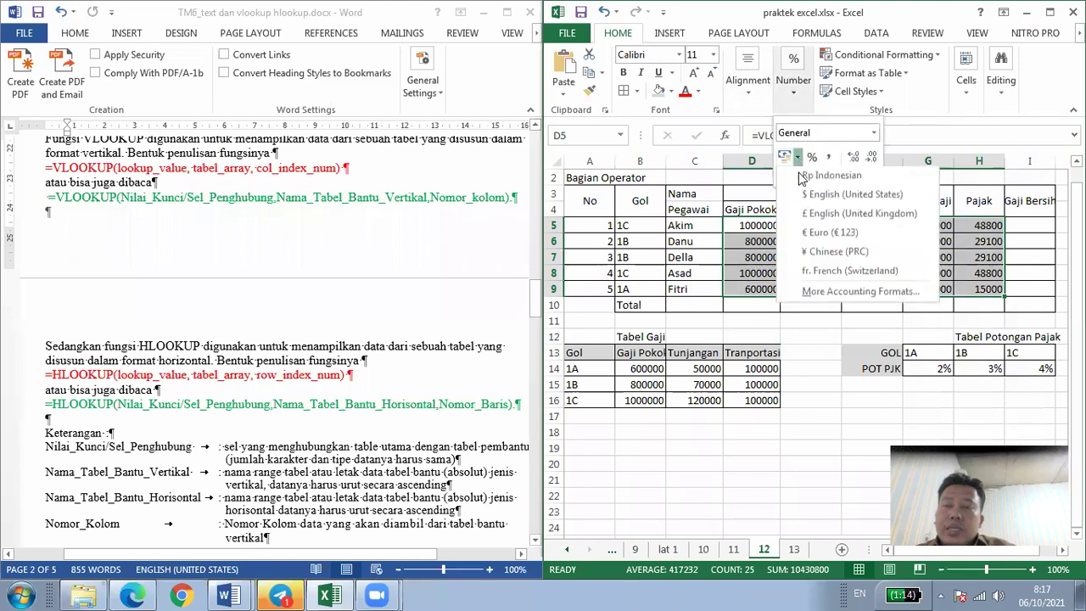
left_click(822, 179)
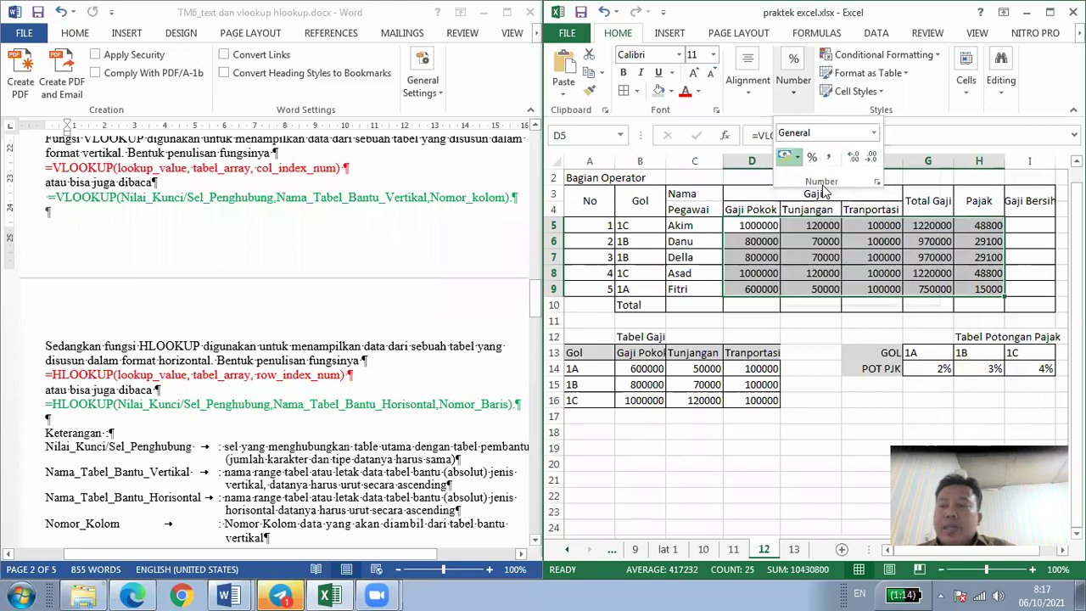
left_click(957, 285)
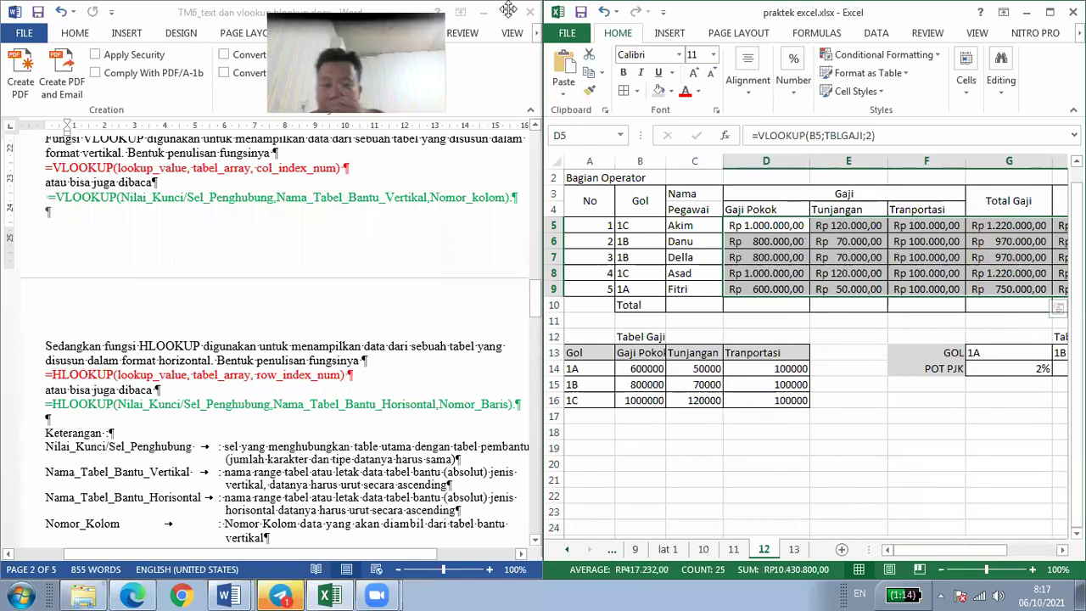
left_click(856, 463)
- Calculate Gaji Bersih in I5 with =G5-H5 and copy the formula down to I9
scroll(836, 241, "right", 4)
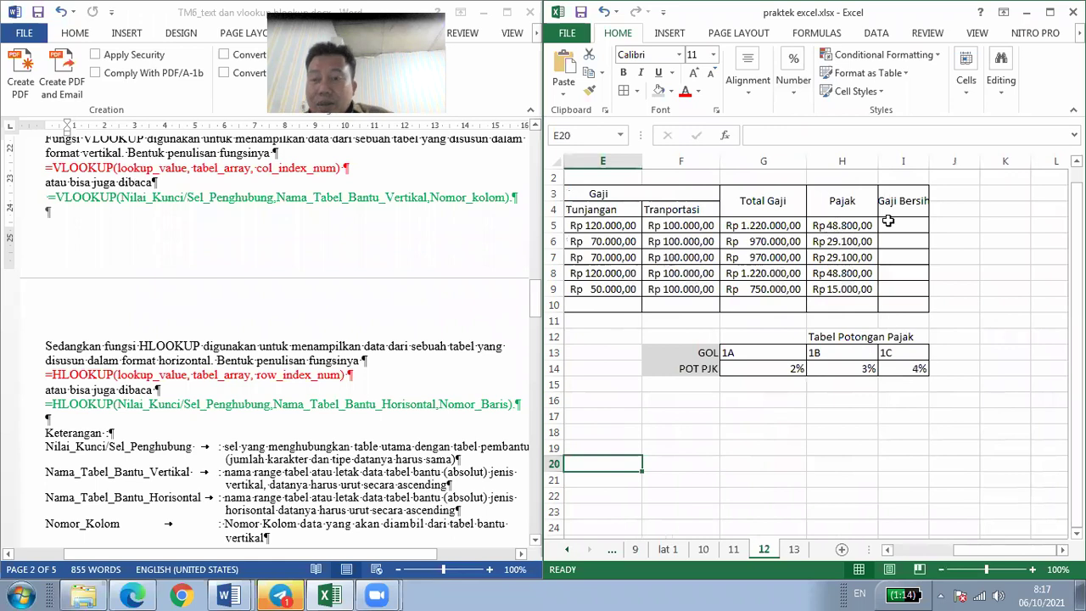
left_click(914, 224)
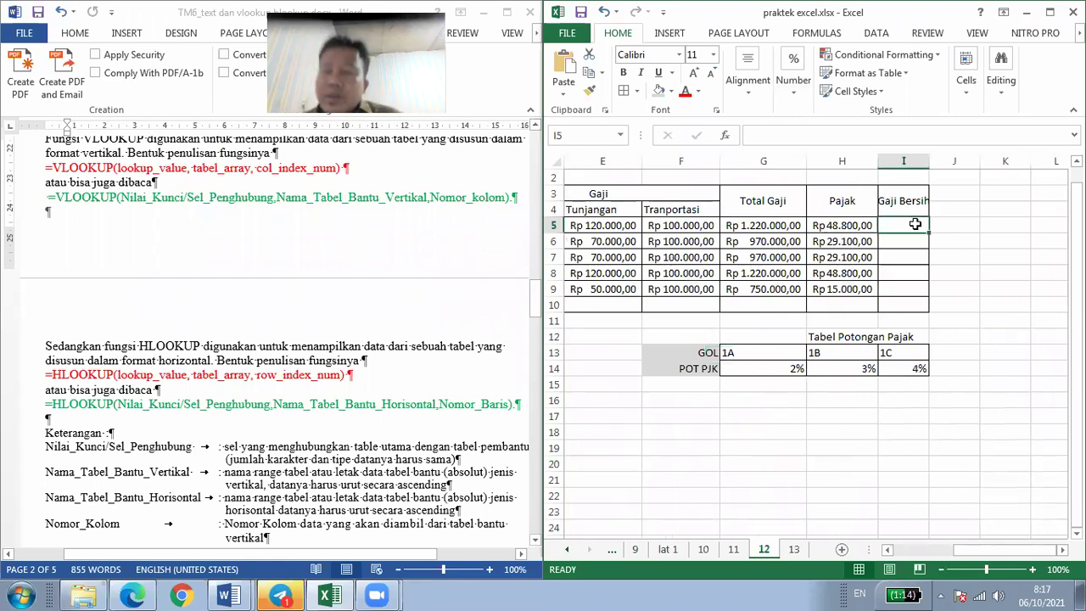
type("=")
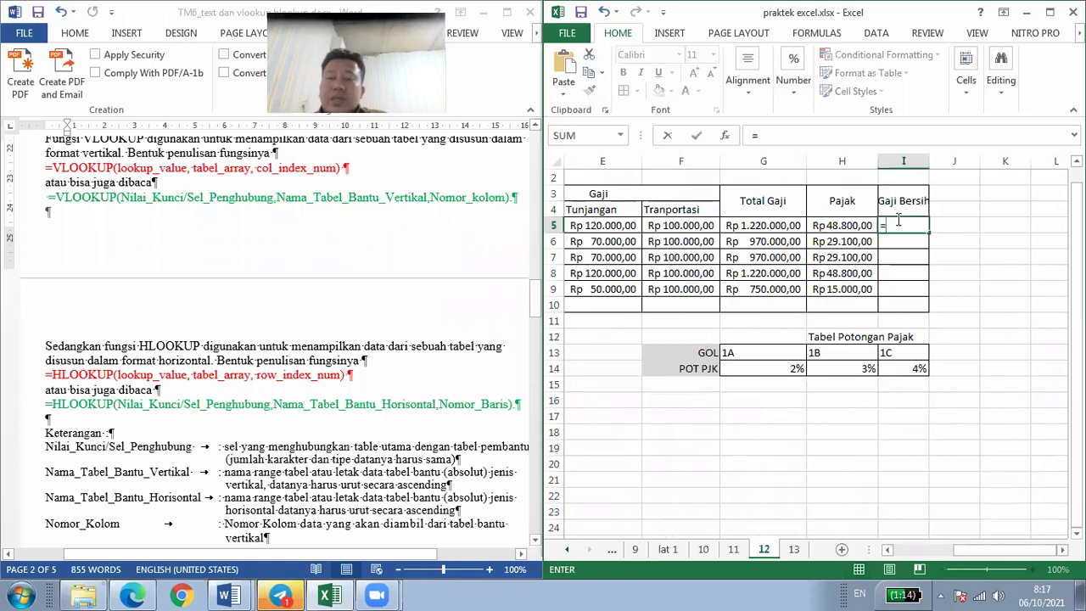
left_click(792, 225)
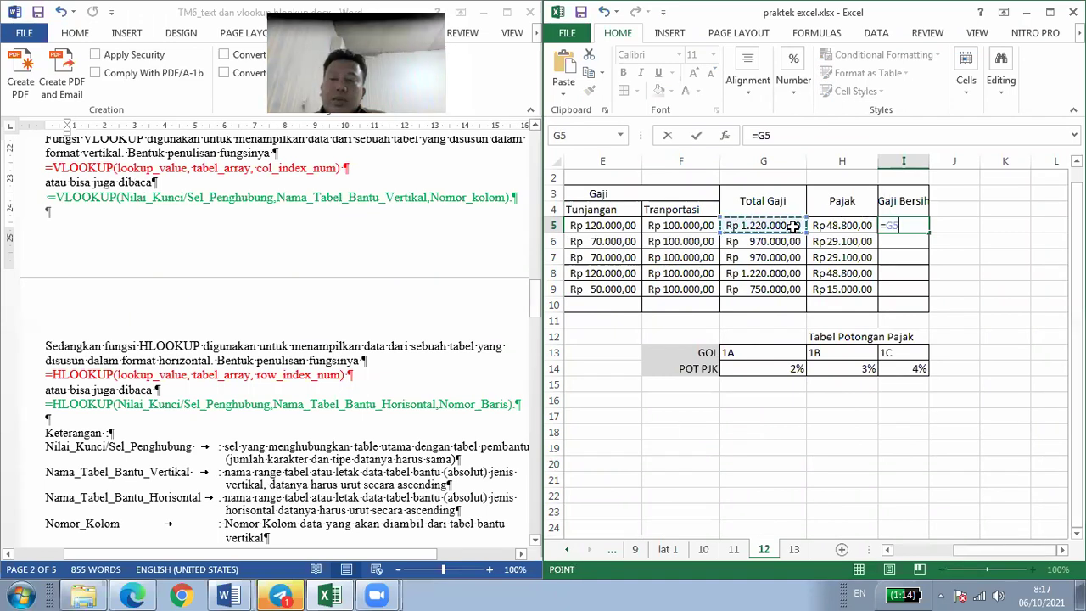
type("-")
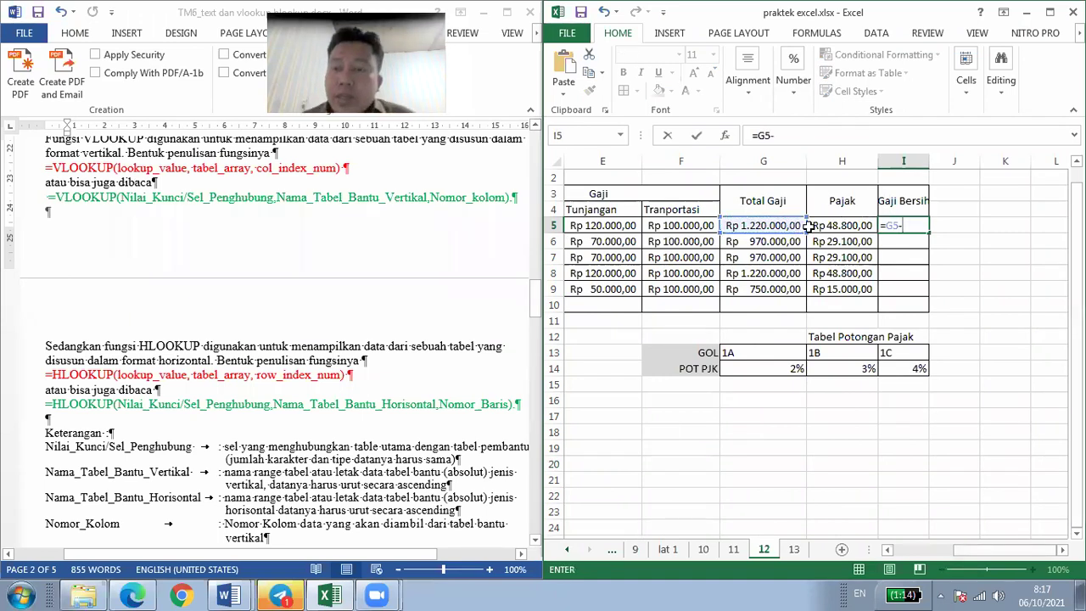
left_click(827, 226)
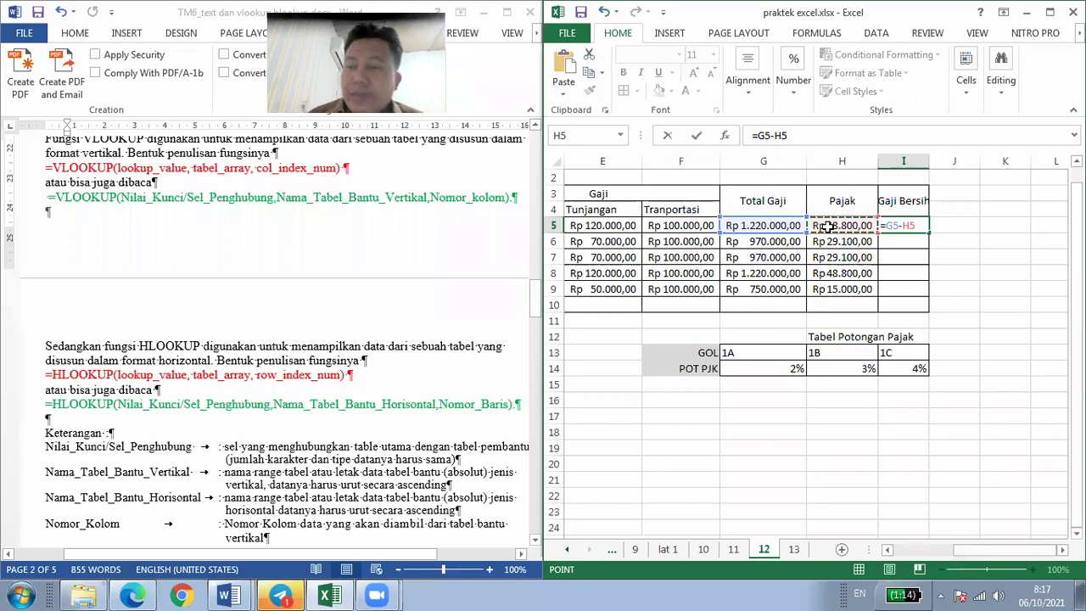
key("Return")
left_click(917, 226)
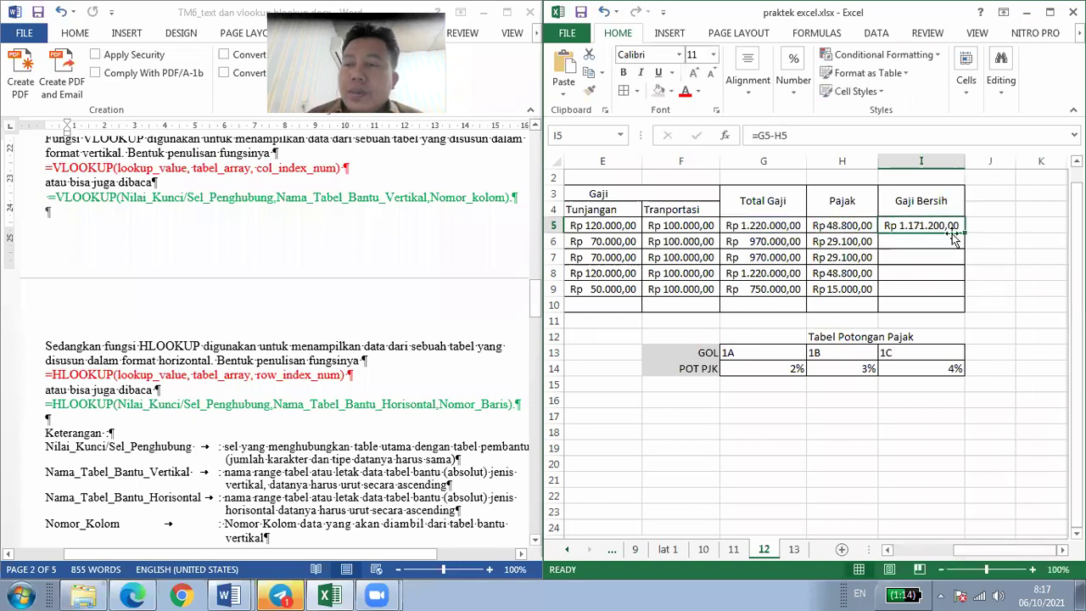
left_click_drag(963, 237, 963, 296)
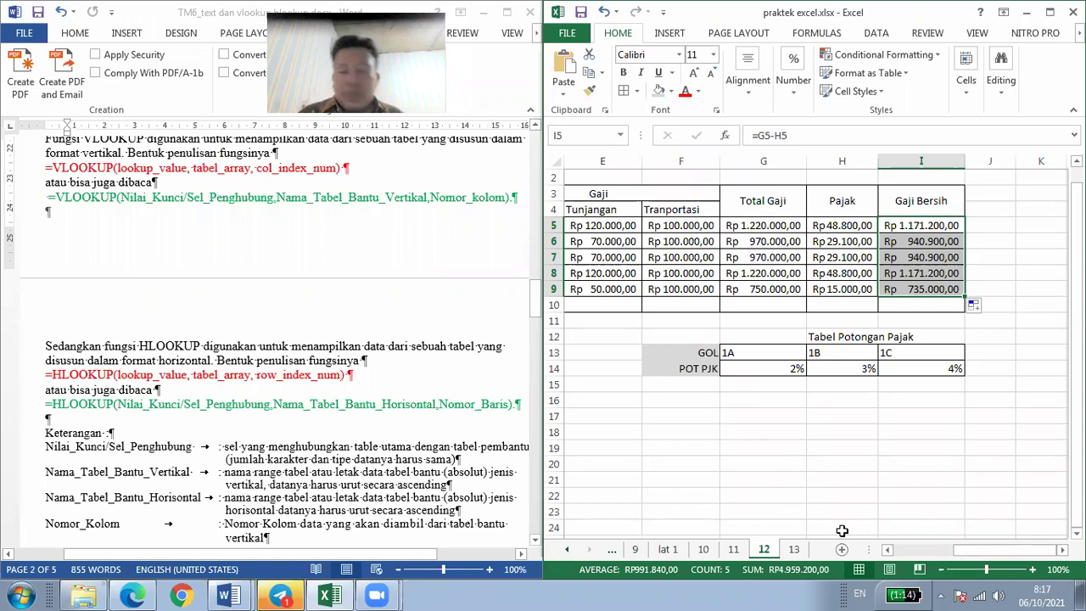
- Switch to the Word document and read through the remaining Praktikum 12 instructions for the payroll columns and total row
left_click(407, 456)
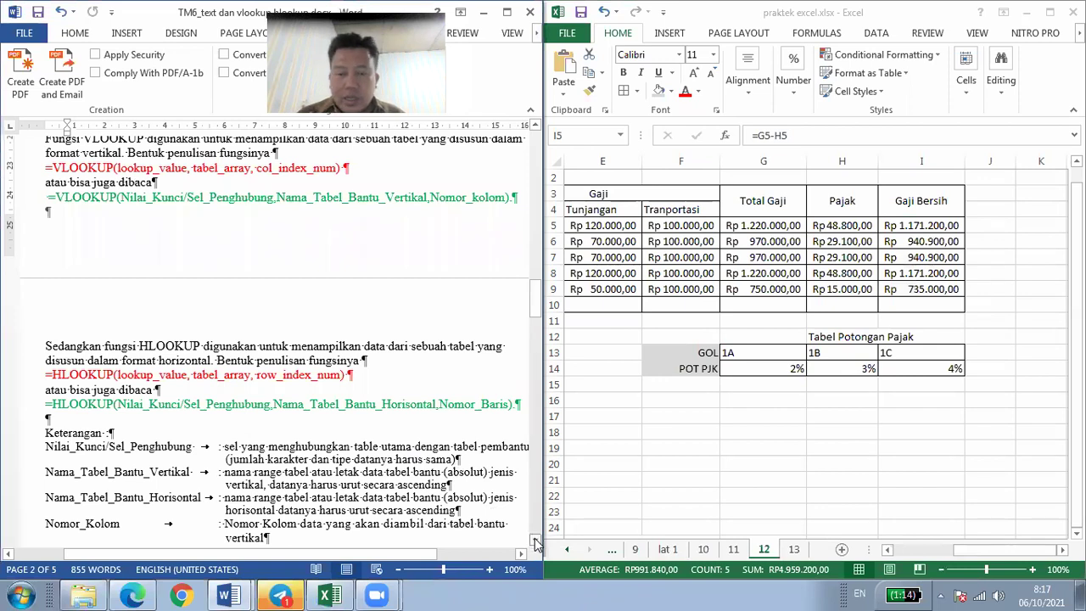
left_click(536, 540)
scroll(536, 540, "down", 2)
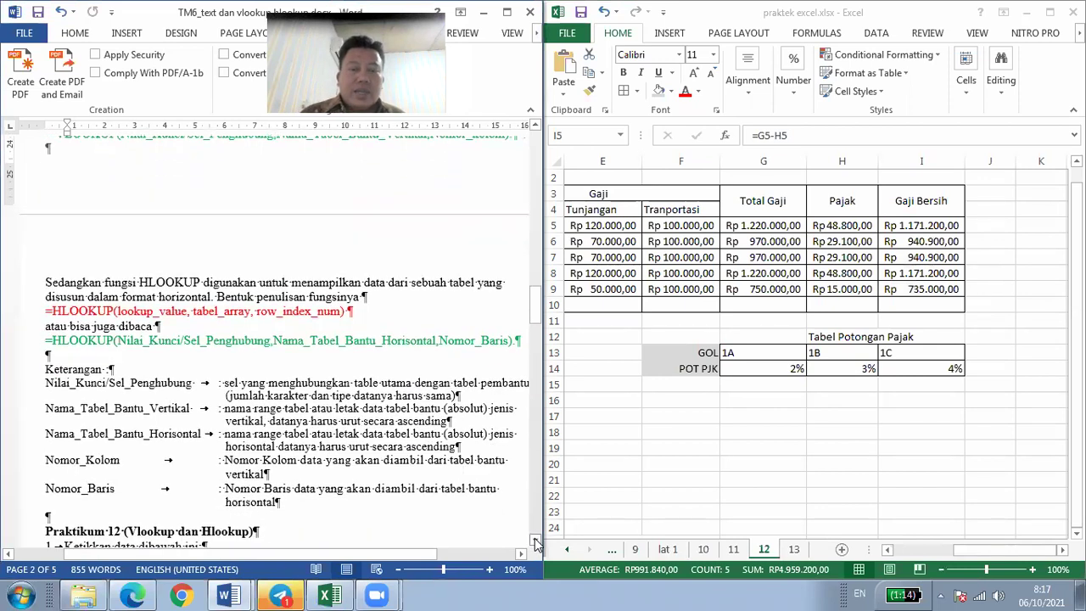
scroll(536, 520, "down", 2)
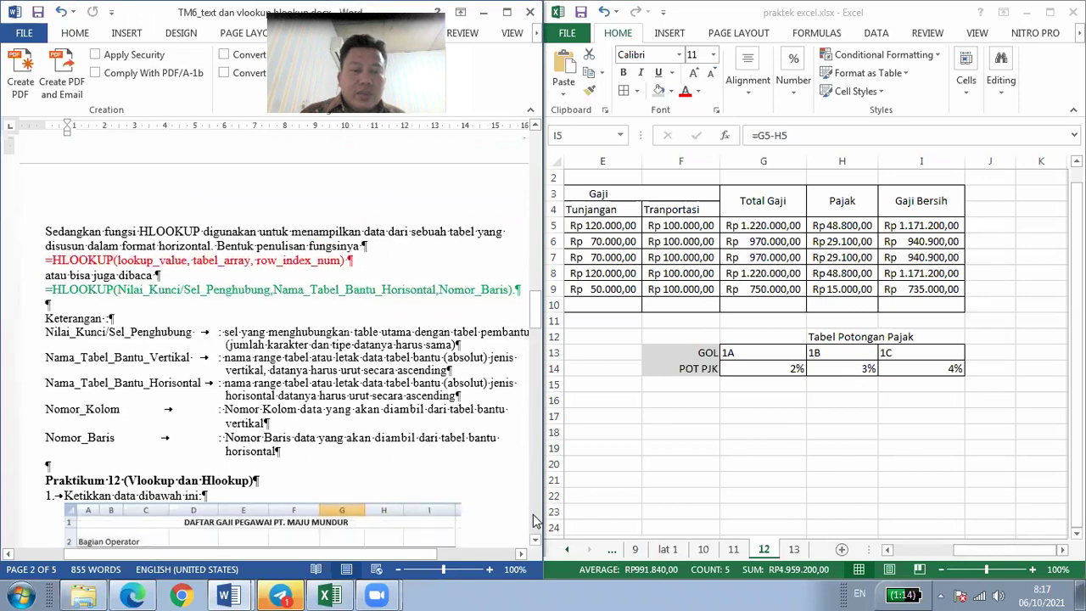
scroll(536, 520, "down", 10)
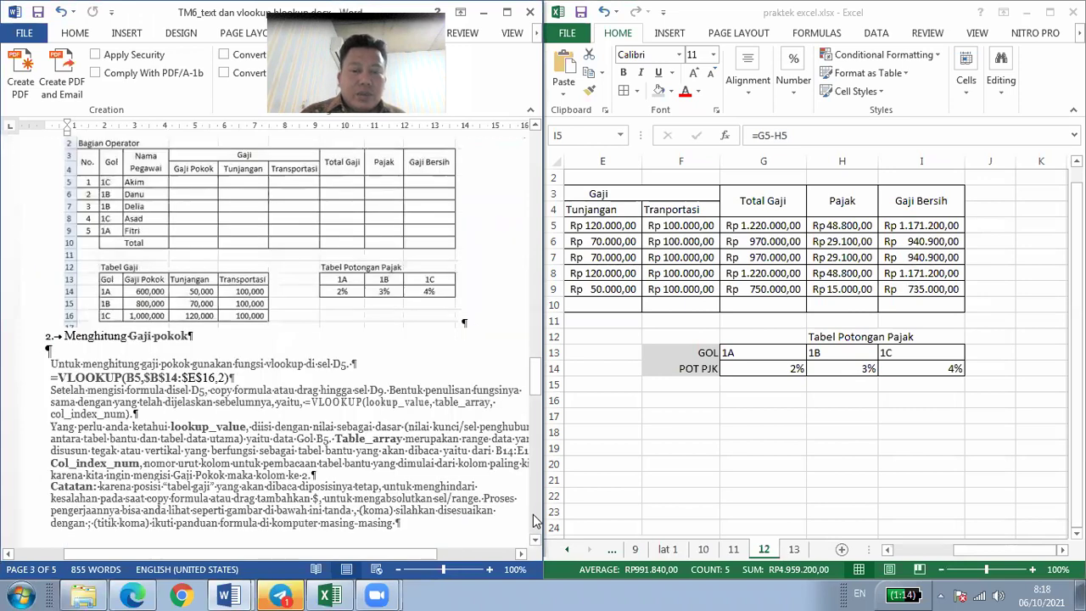
scroll(536, 520, "down", 8)
scroll(536, 520, "down", 10)
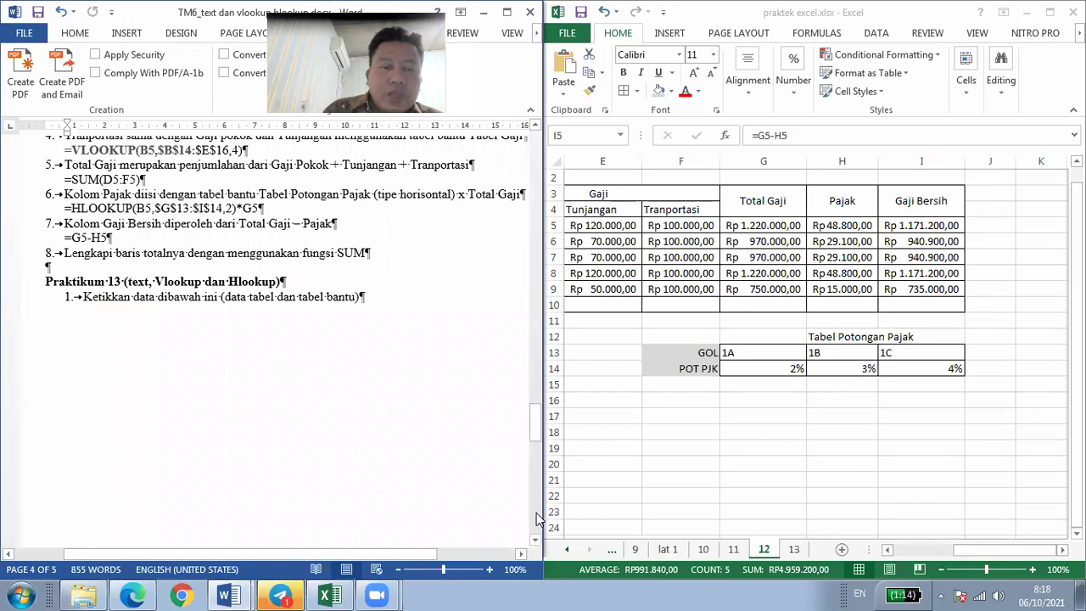
left_click(536, 518)
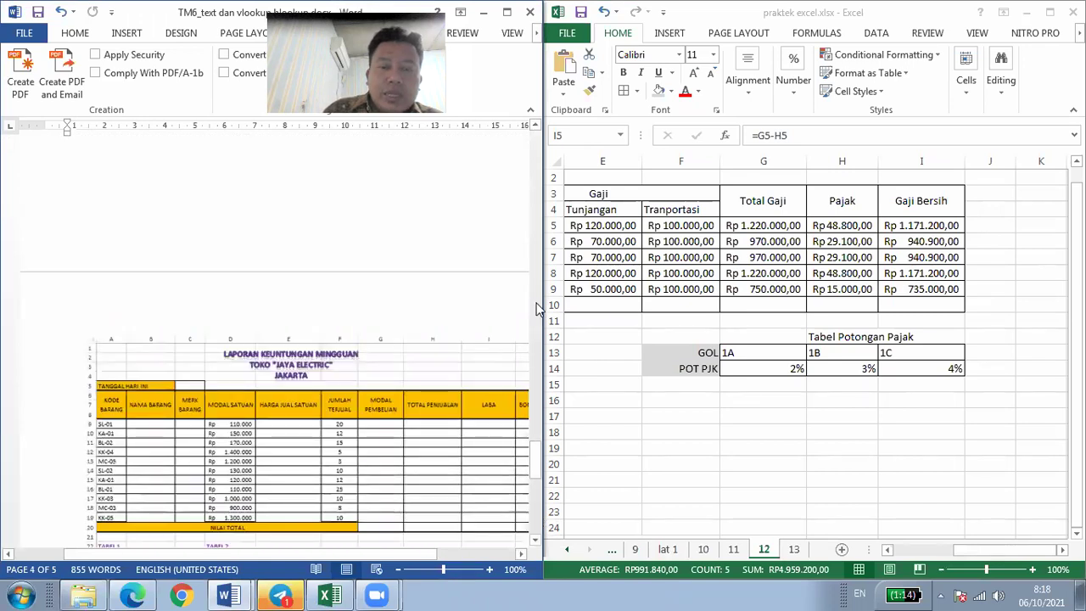
left_click(536, 309)
scroll(536, 308, "up", 3)
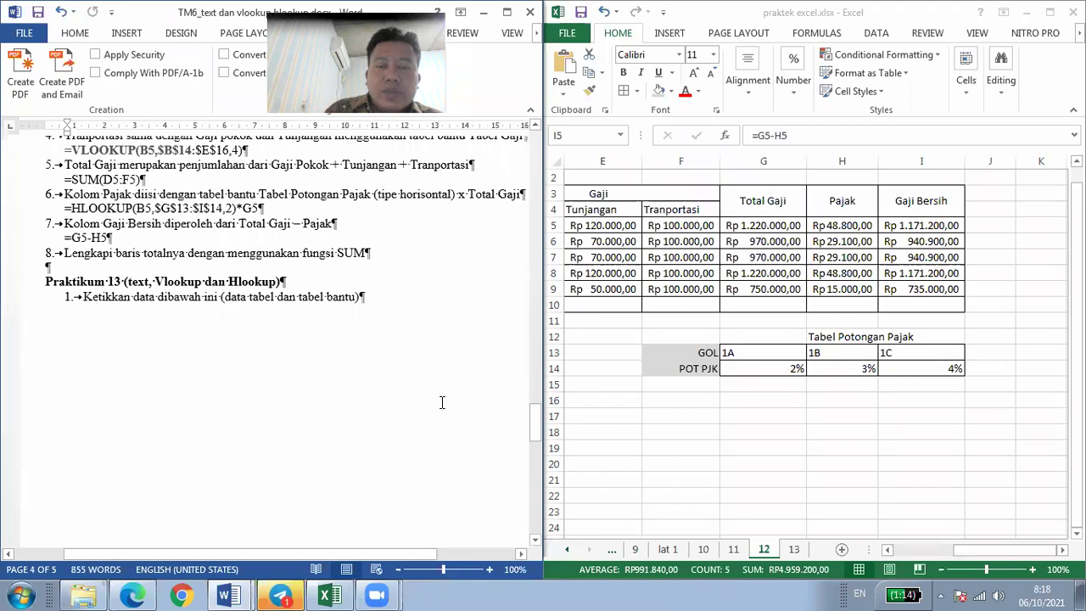
- Examine the Praktikum 13 exercise in the Word document, including its data tables and the Nama Barang and Merek Barang formula notes
left_click(536, 500)
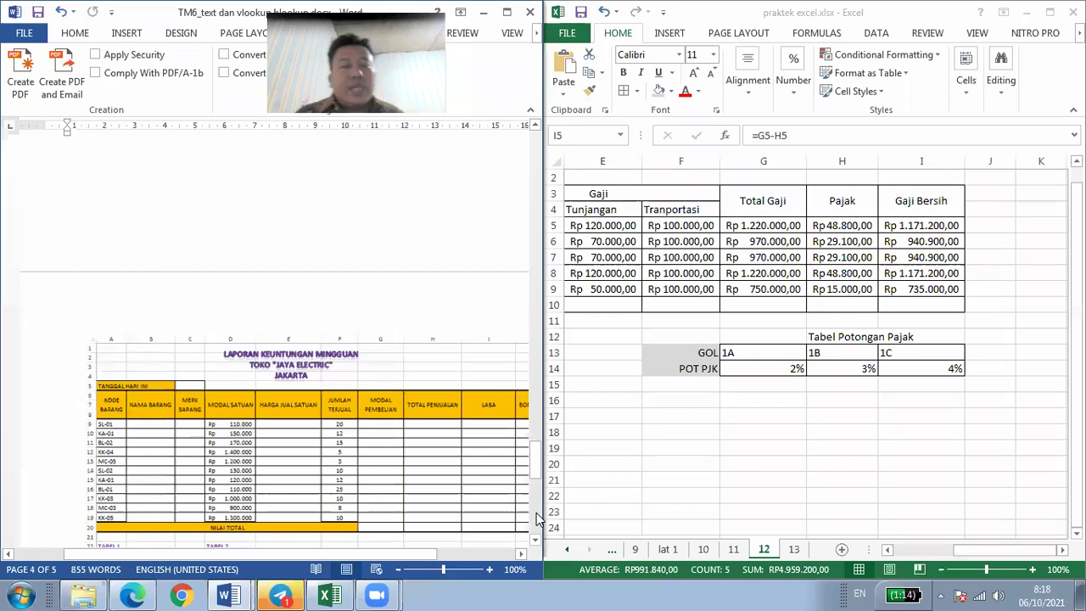
left_click(536, 519)
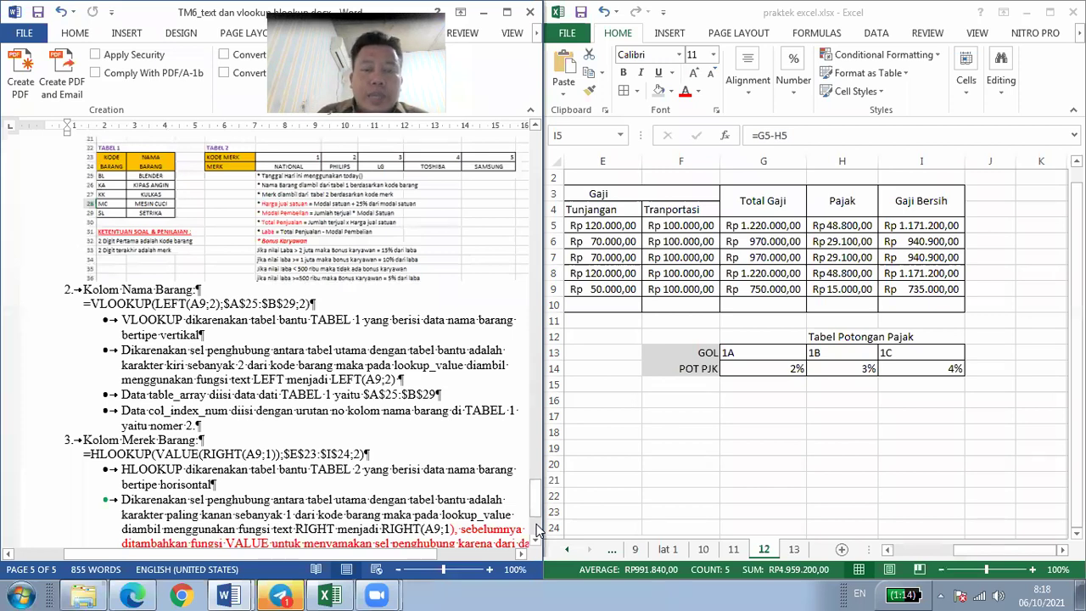
scroll(536, 530, "down", 4)
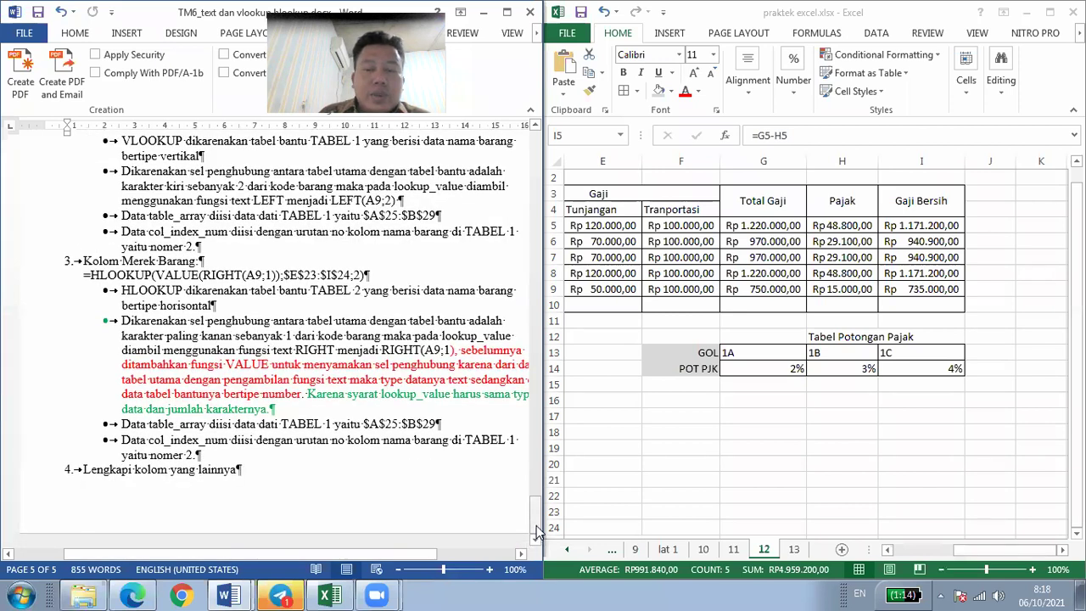
left_click_drag(536, 526, 534, 490)
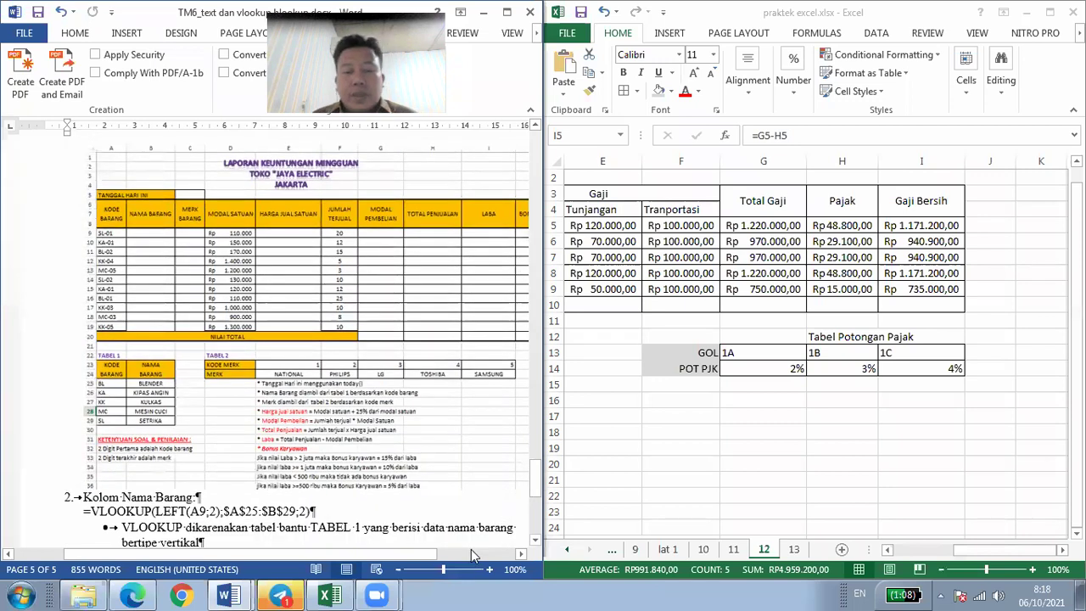
- Return to the Excel workbook, open worksheet 13, and zoom out to 70%
left_click(784, 543)
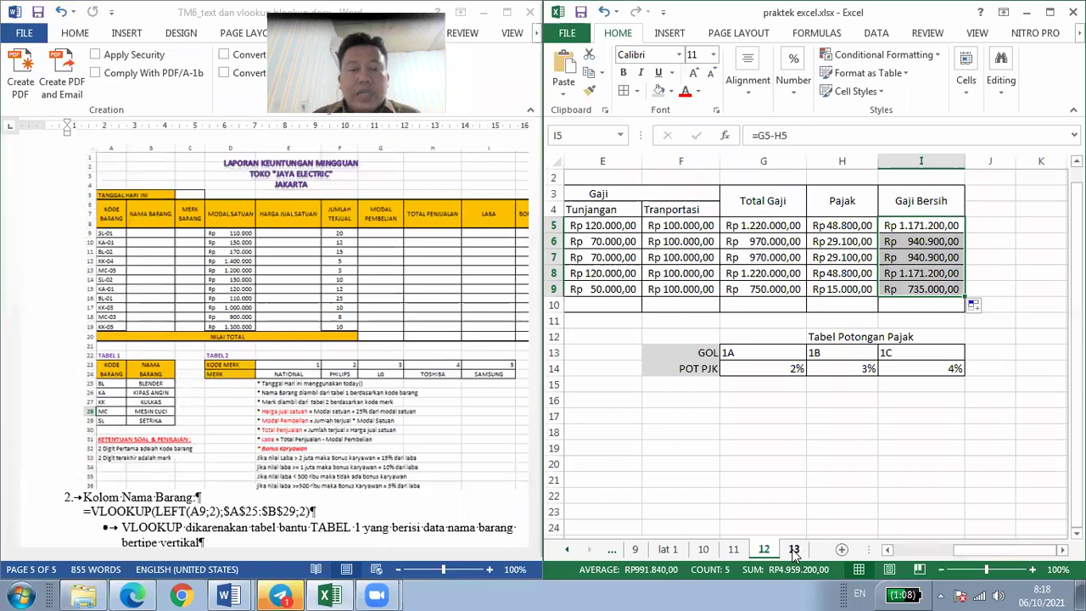
left_click(793, 550)
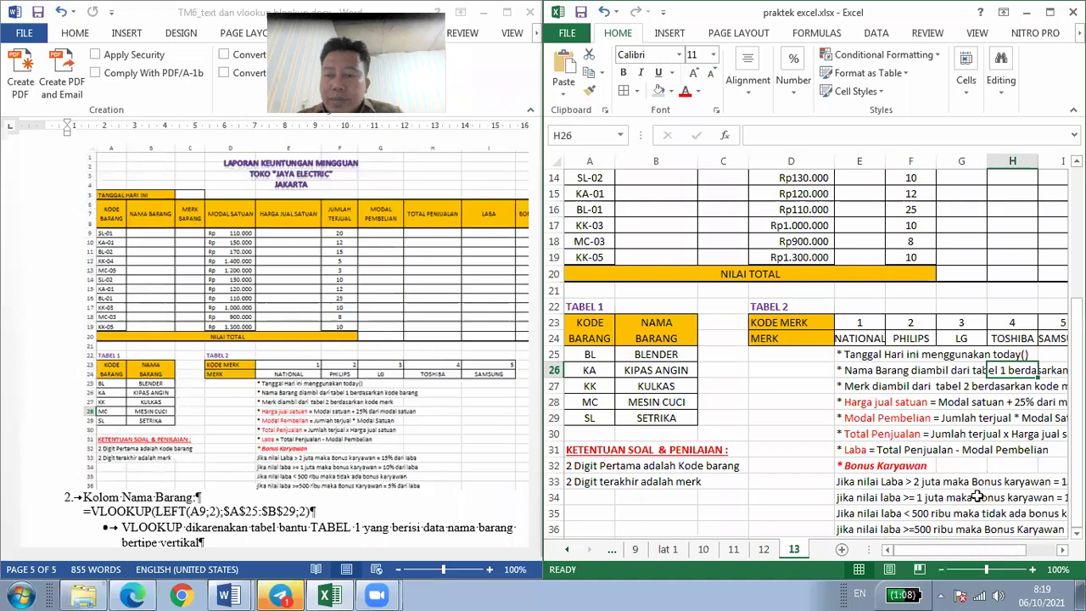
scroll(977, 496, "down", 1)
scroll(977, 496, "down", 1)
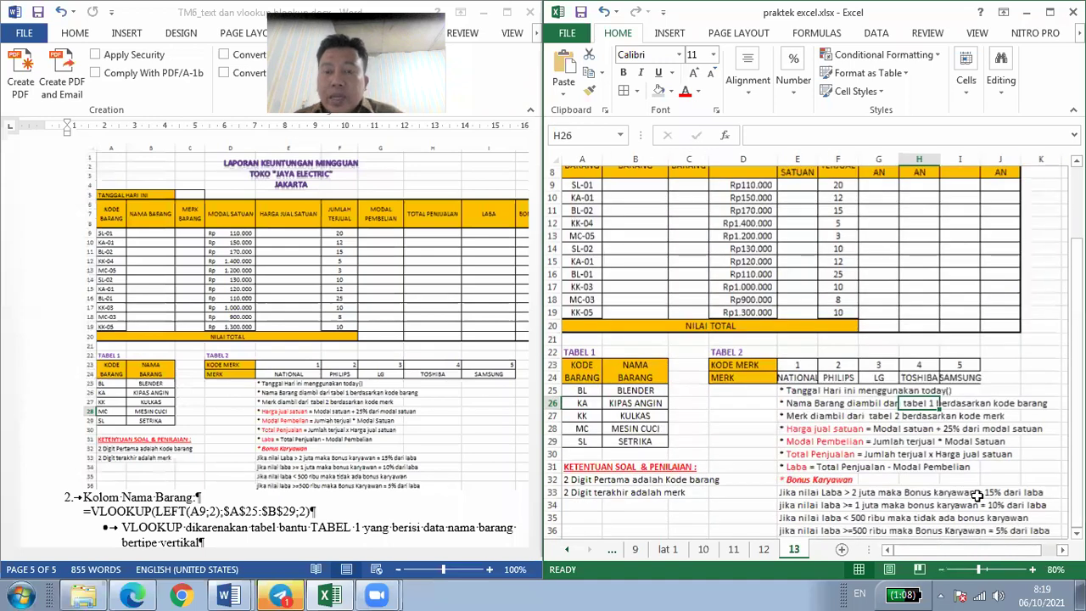
scroll(976, 416, "down", 1)
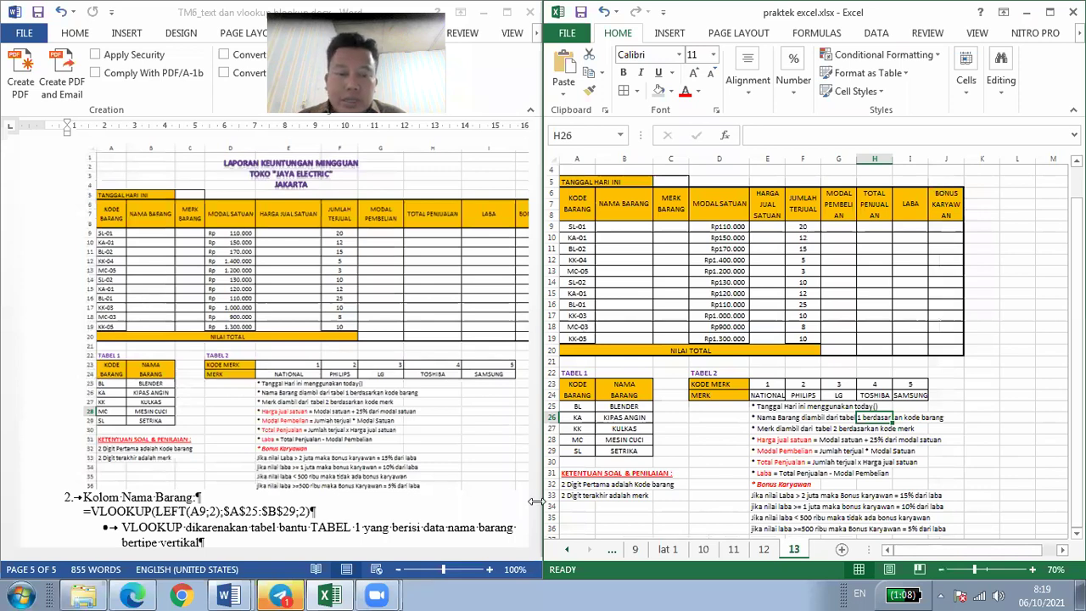
- Maximize the Excel window with the ribbon collapsed and set the zoom to 90%
left_click(1051, 15)
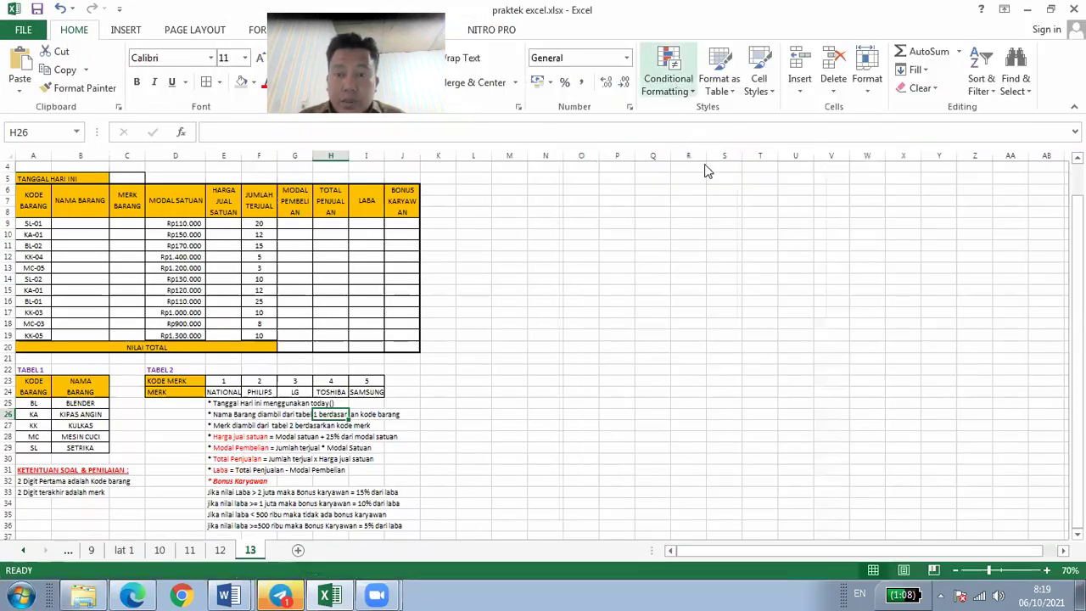
right_click(681, 86)
left_click(711, 175)
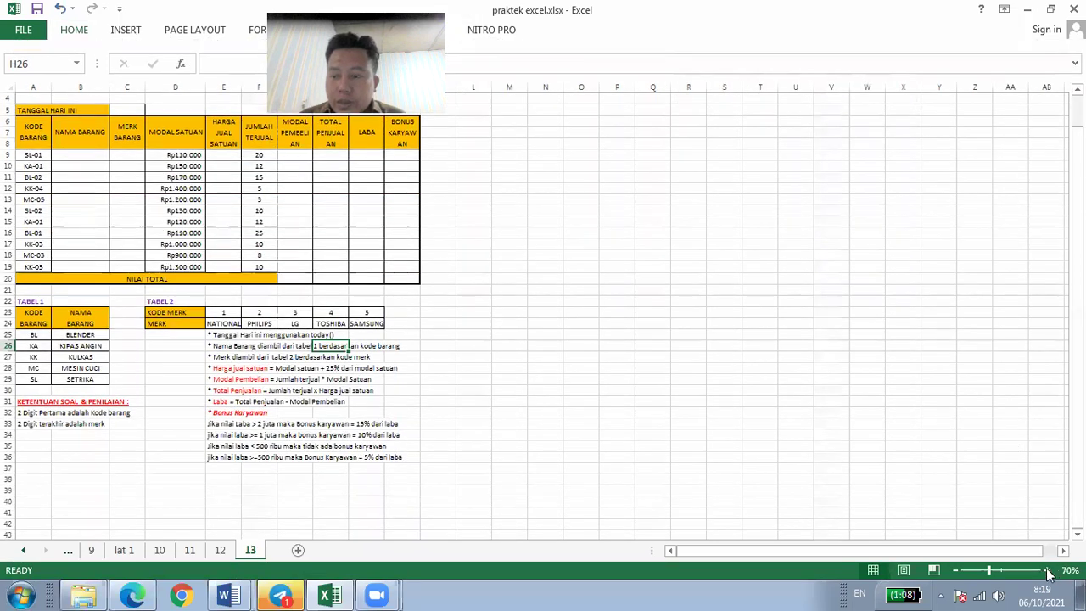
left_click(1048, 573)
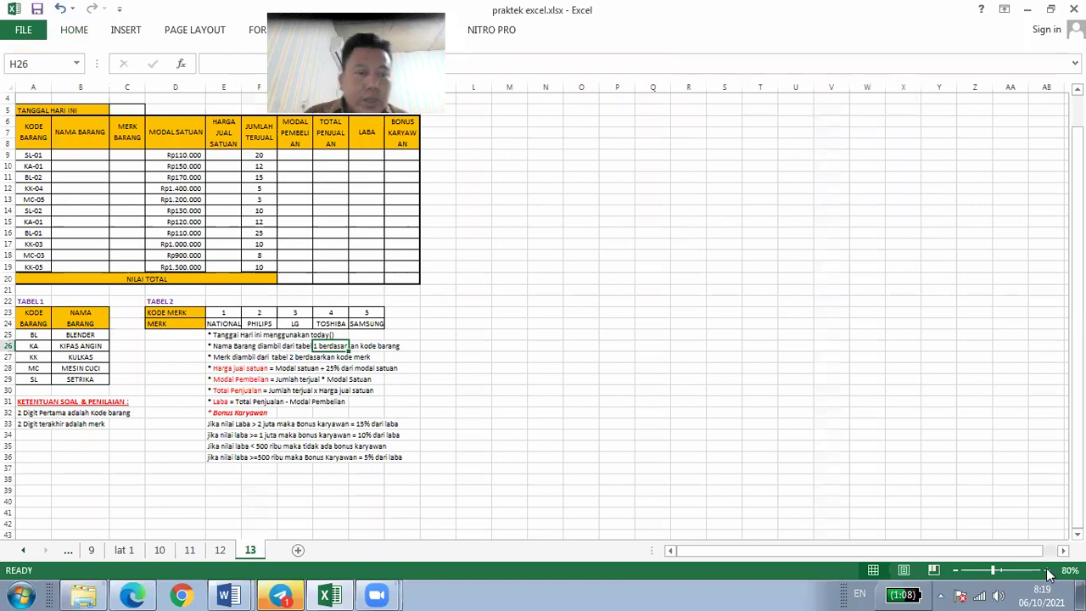
left_click(1047, 574)
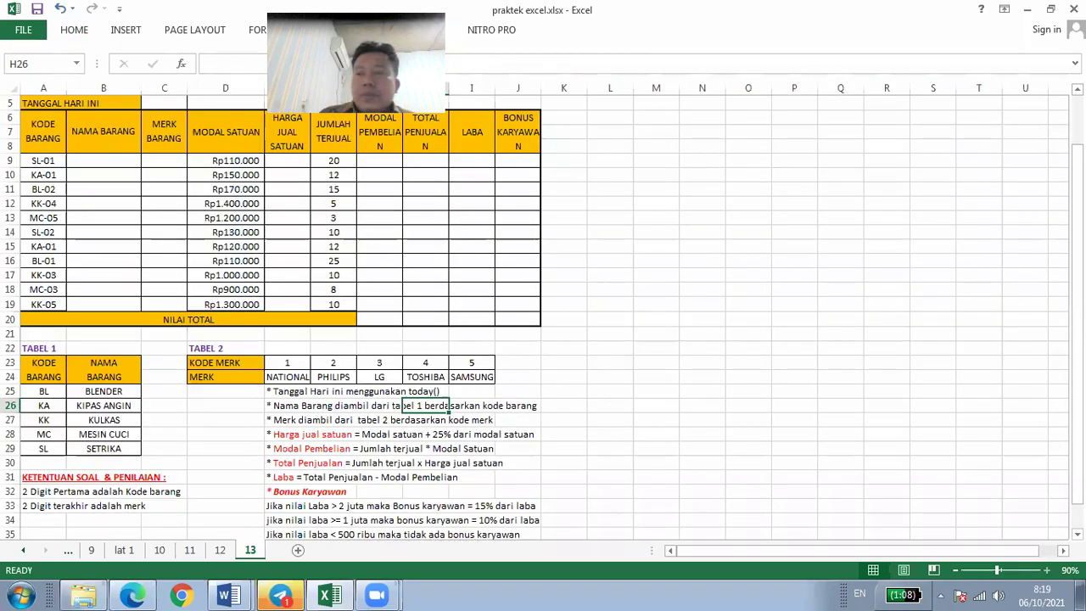
- Enter the current date, 06/10/2021, as a fixed value in the TANGGAL HARI INI cell, C5
scroll(656, 257, "up", 2)
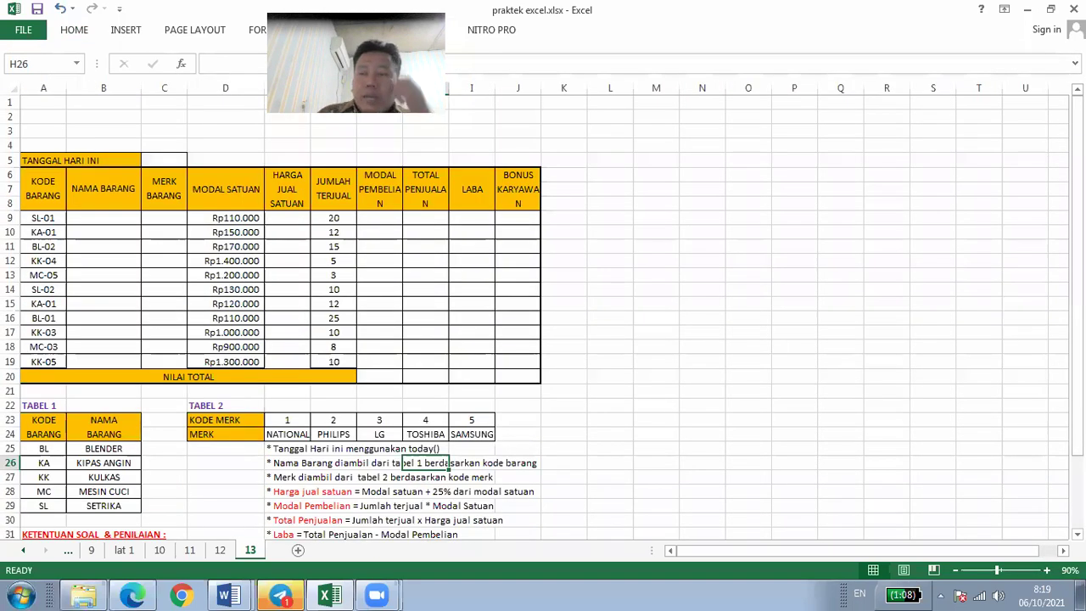
left_click_drag(1077, 276, 1077, 301)
scroll(795, 203, "down", 1)
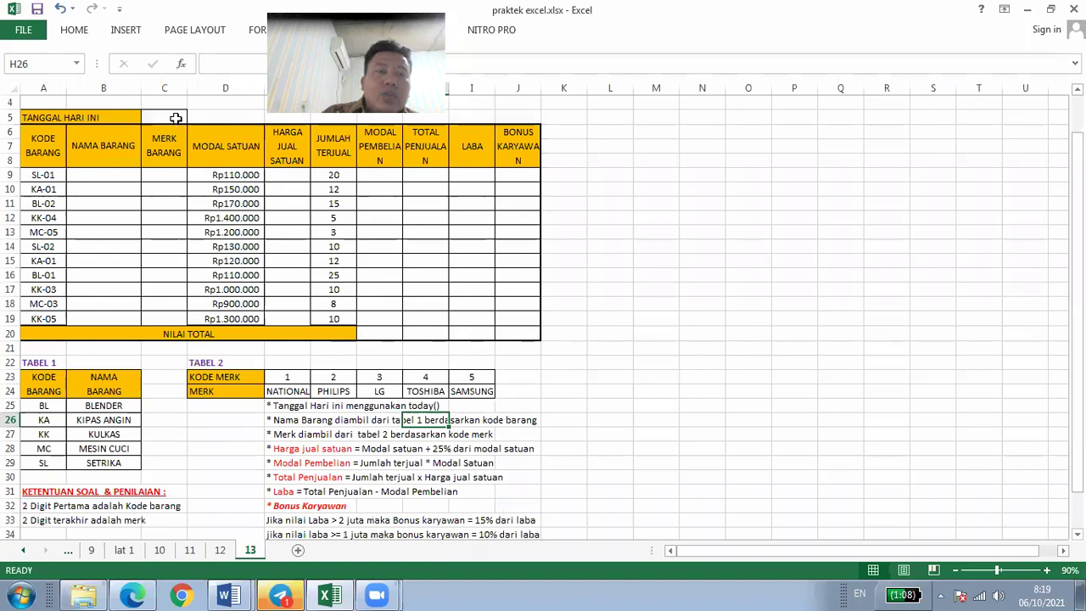
left_click(176, 118)
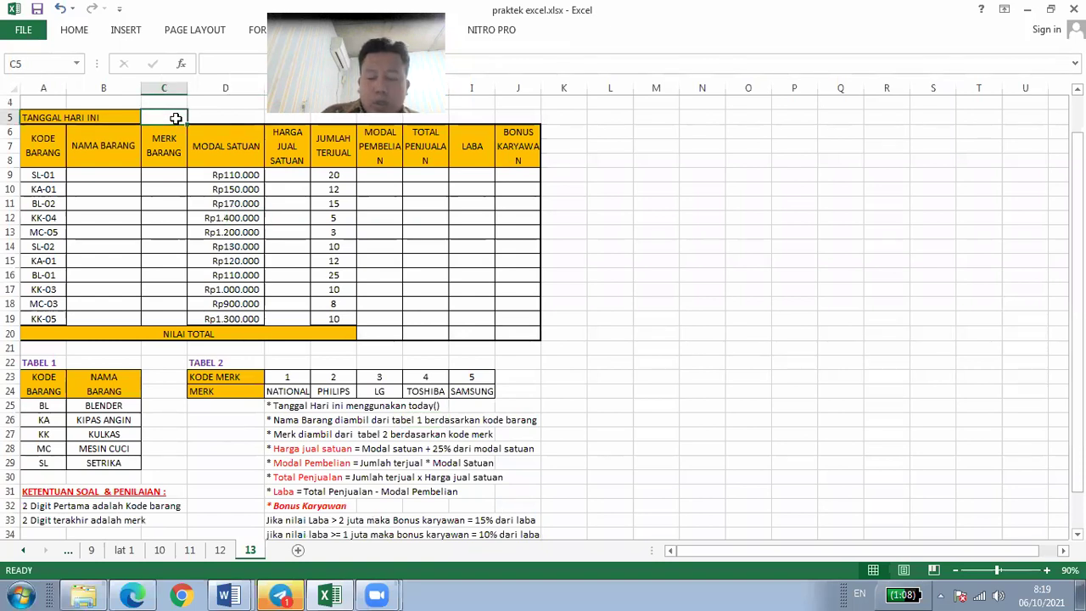
key("ctrl+semicolon")
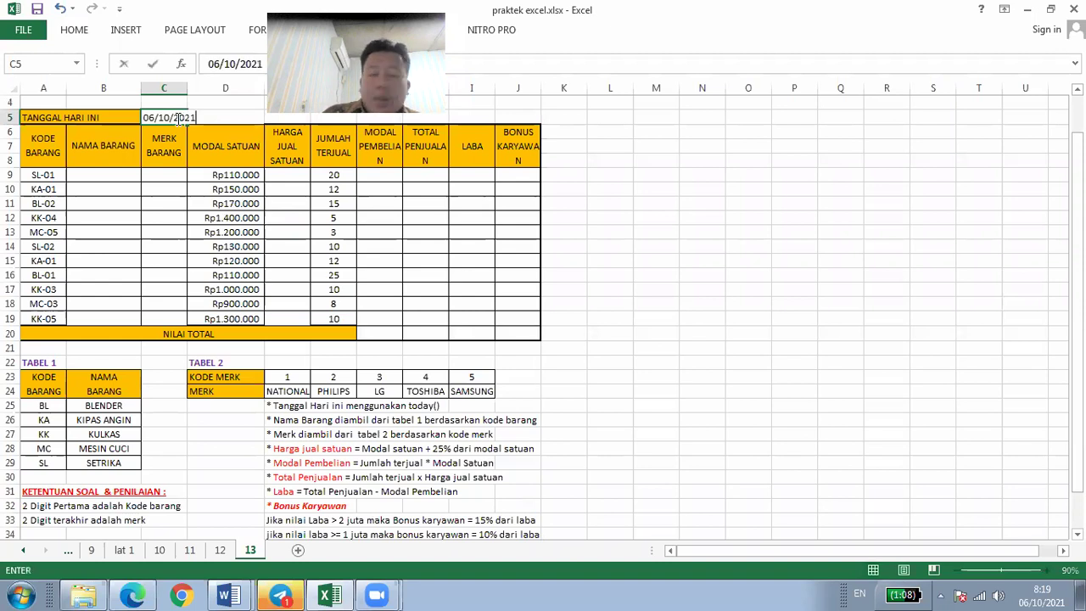
key("Return")
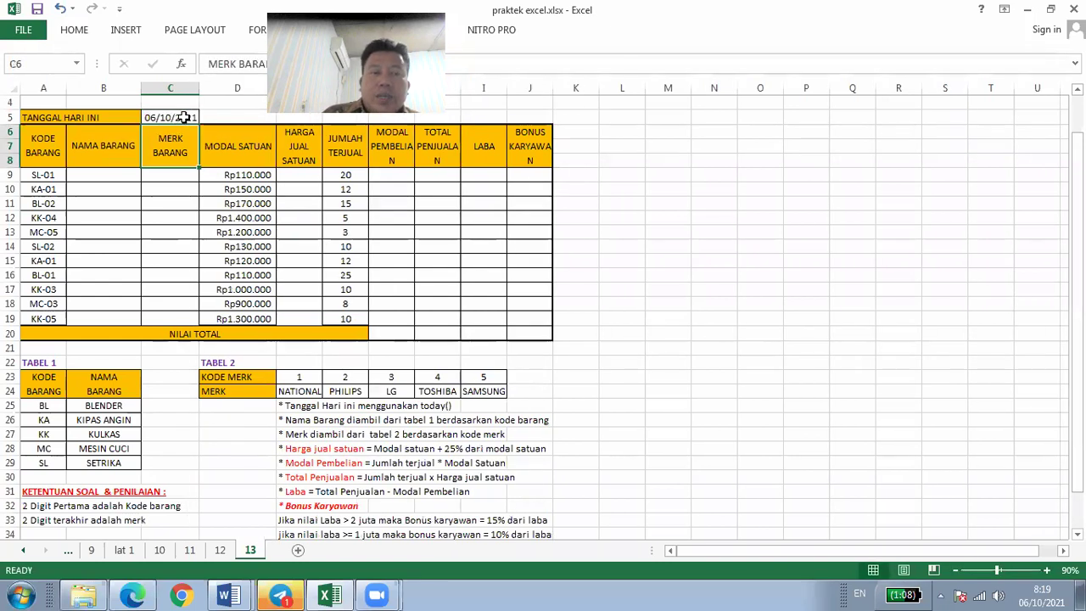
- Format the TANGGAL HARI INI date in C5 as a Long Date
left_click(185, 117)
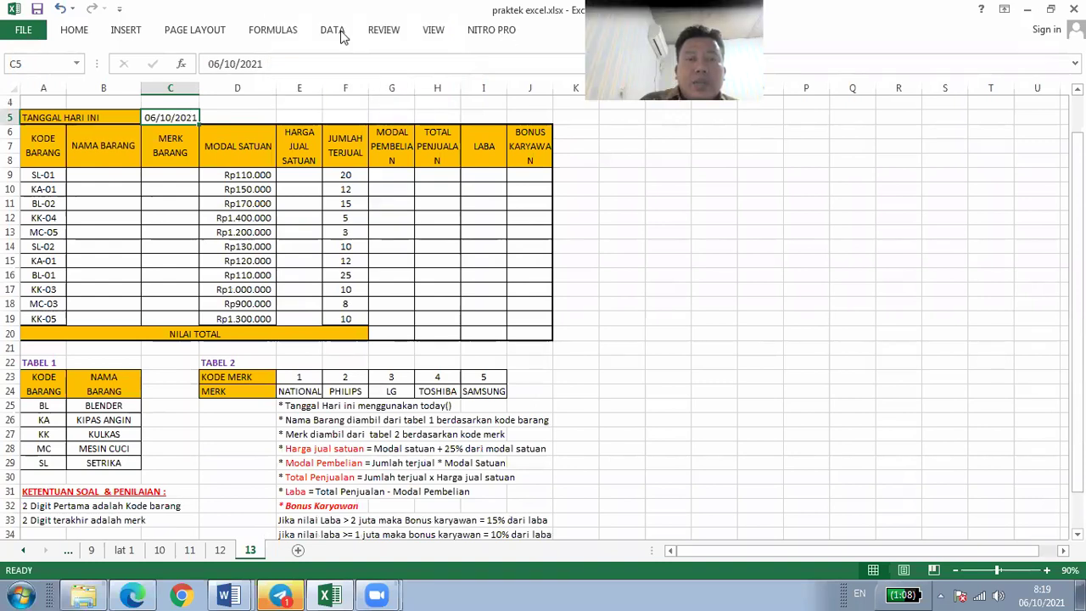
left_click(337, 34)
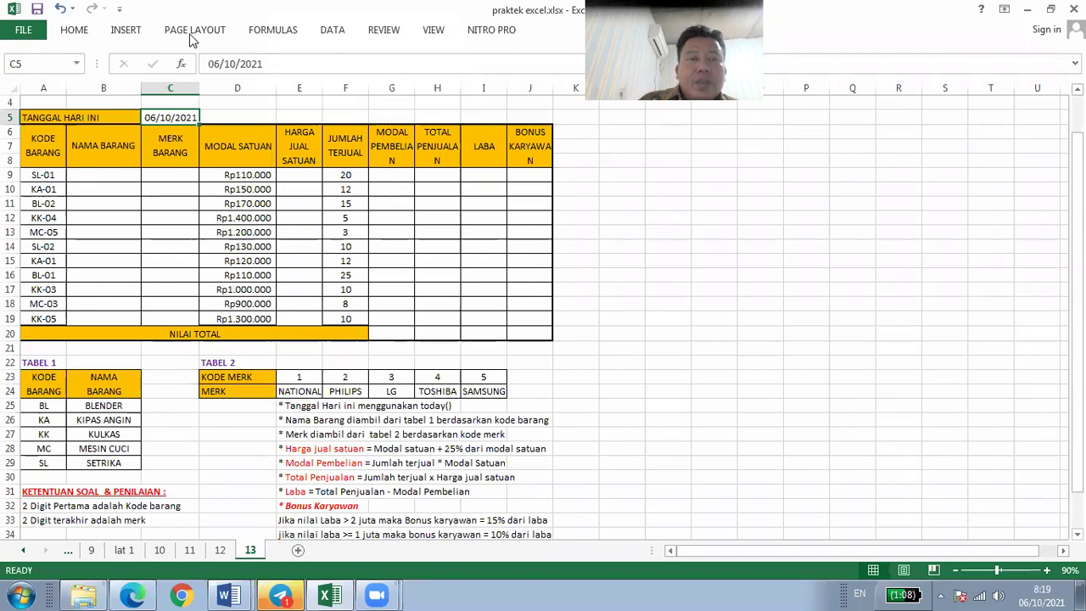
left_click(73, 30)
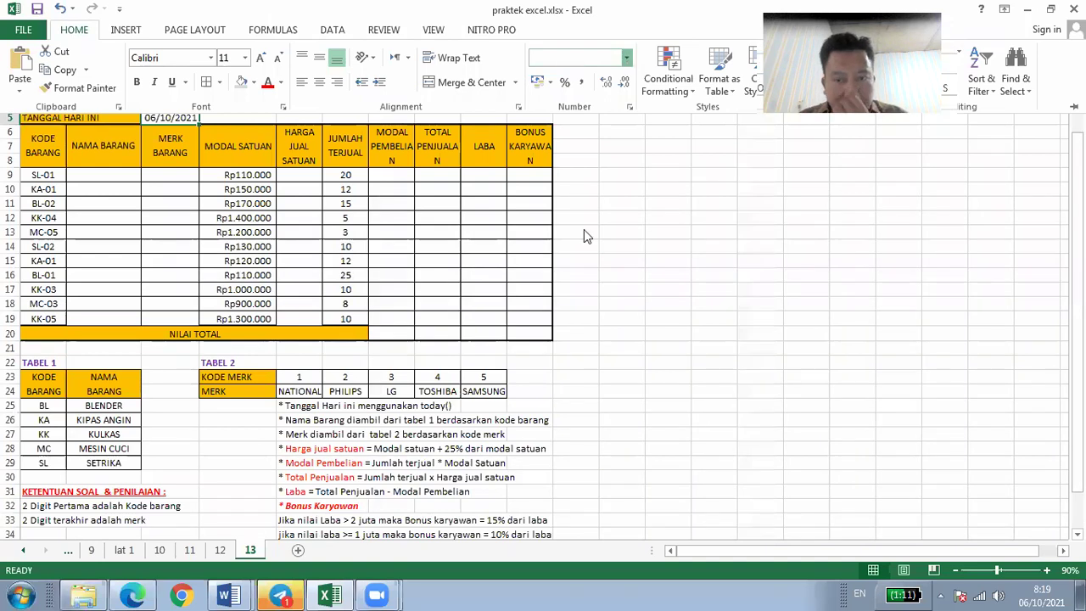
left_click(626, 58)
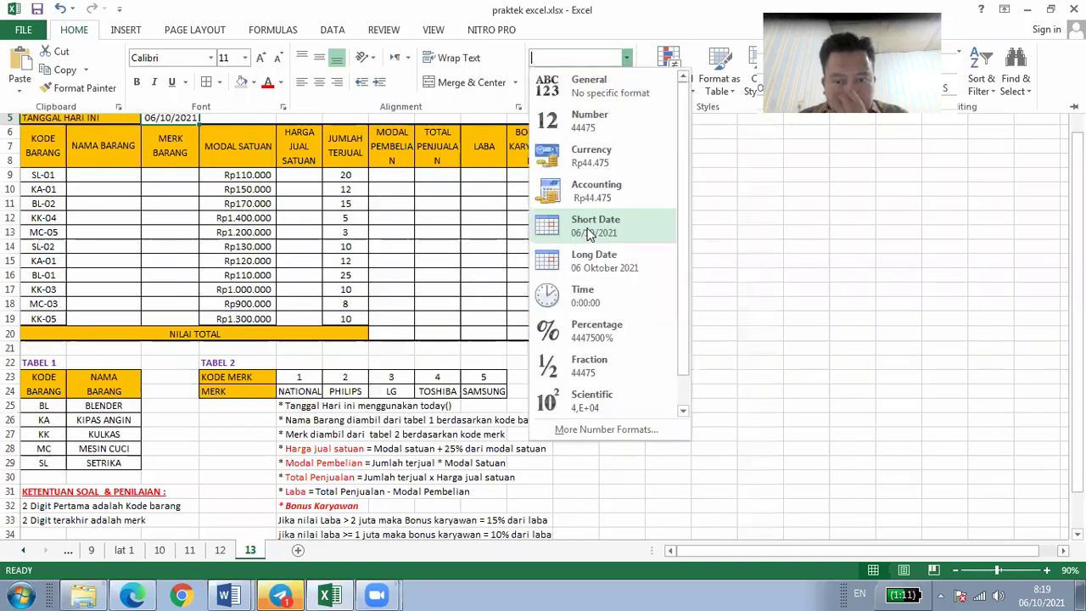
left_click(607, 267)
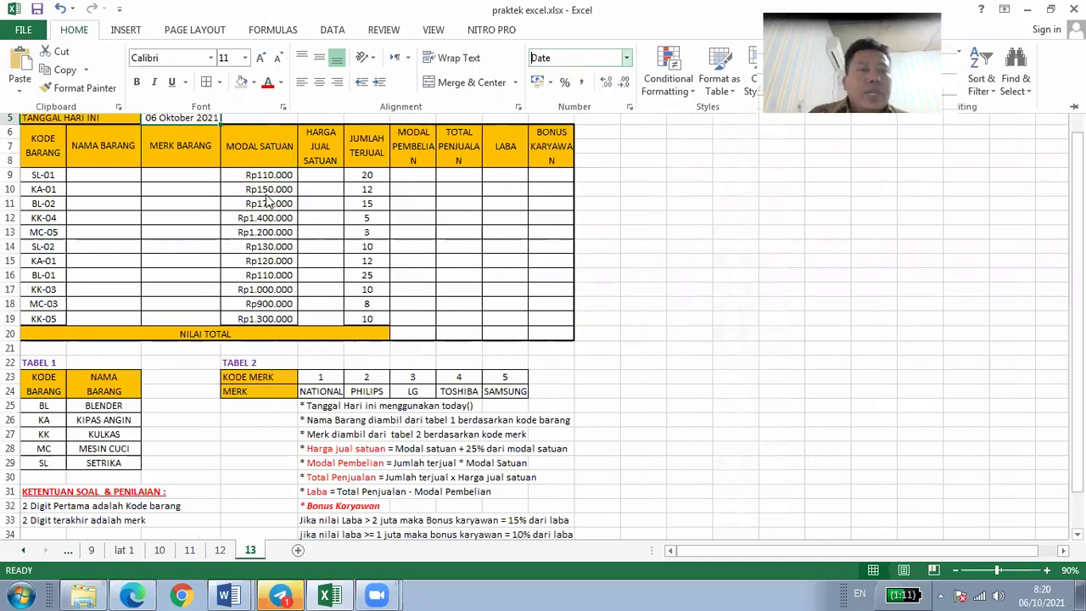
left_click(126, 174)
left_click(144, 280)
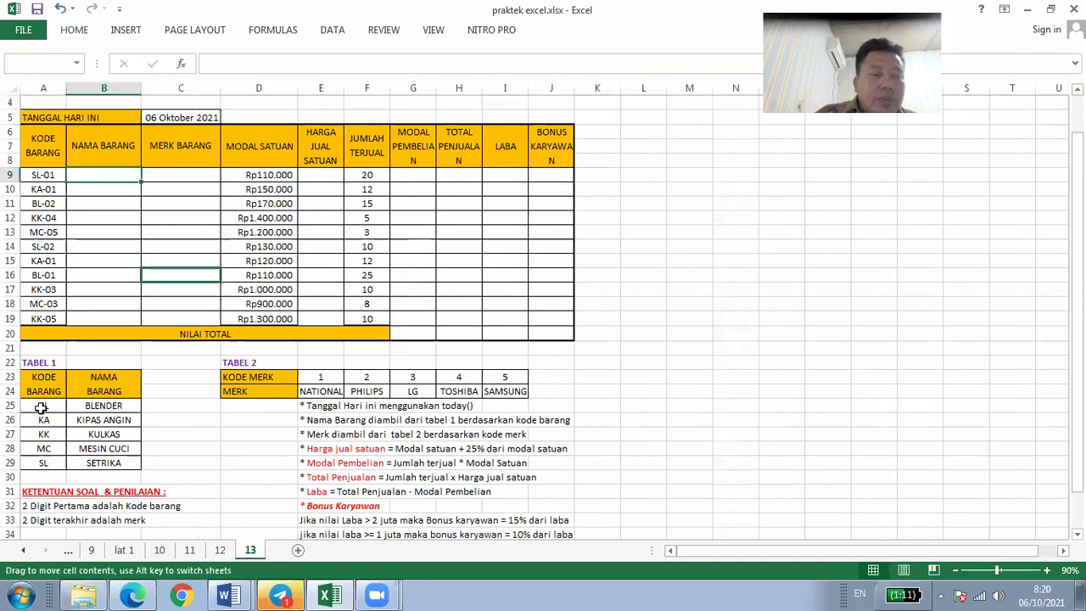
left_click(41, 408)
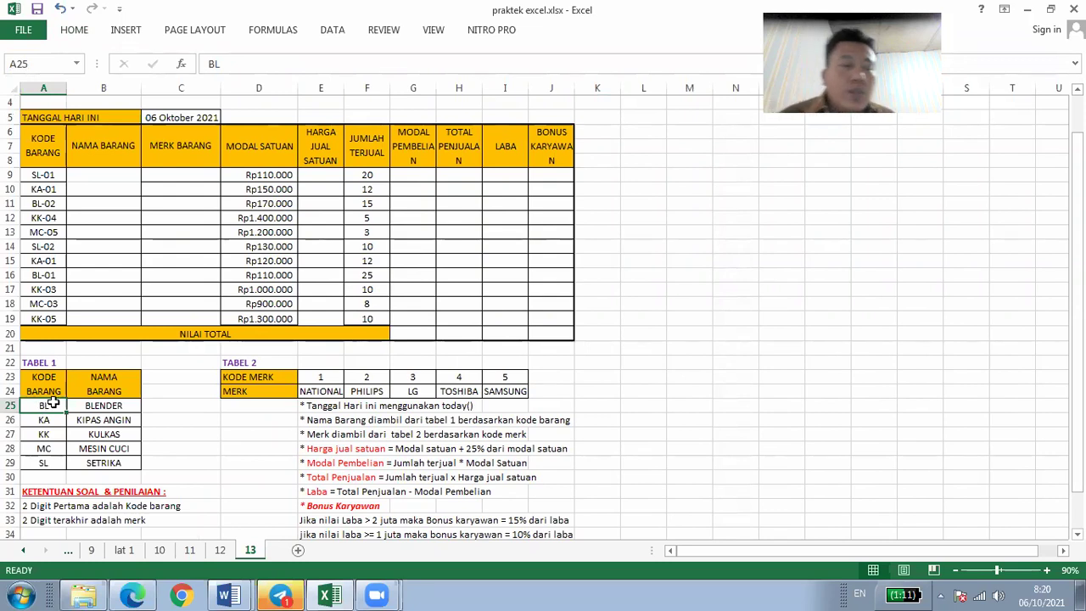
left_click(77, 407)
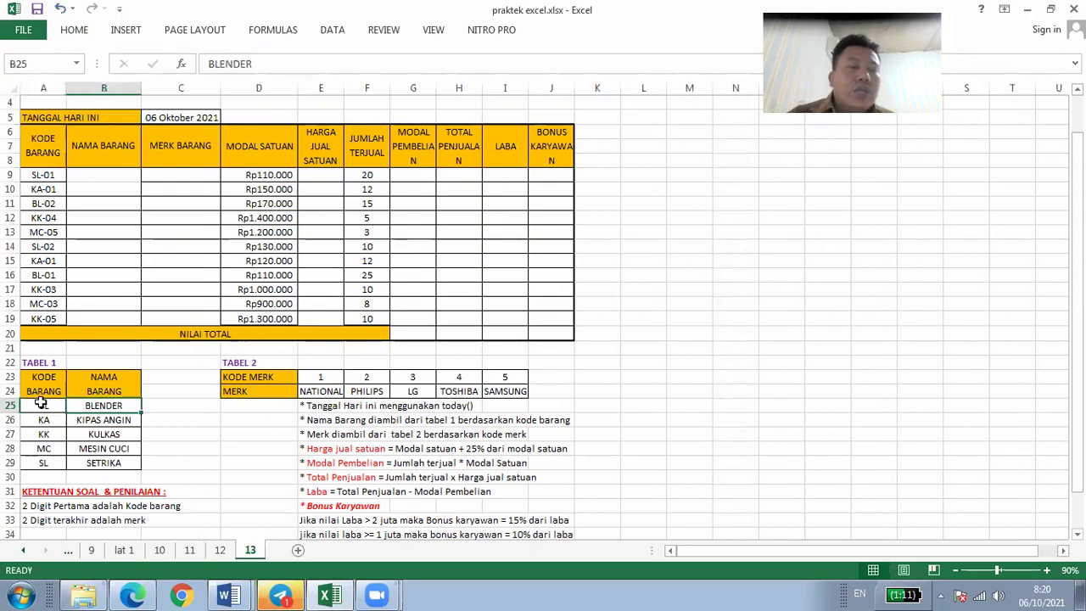
left_click(42, 405)
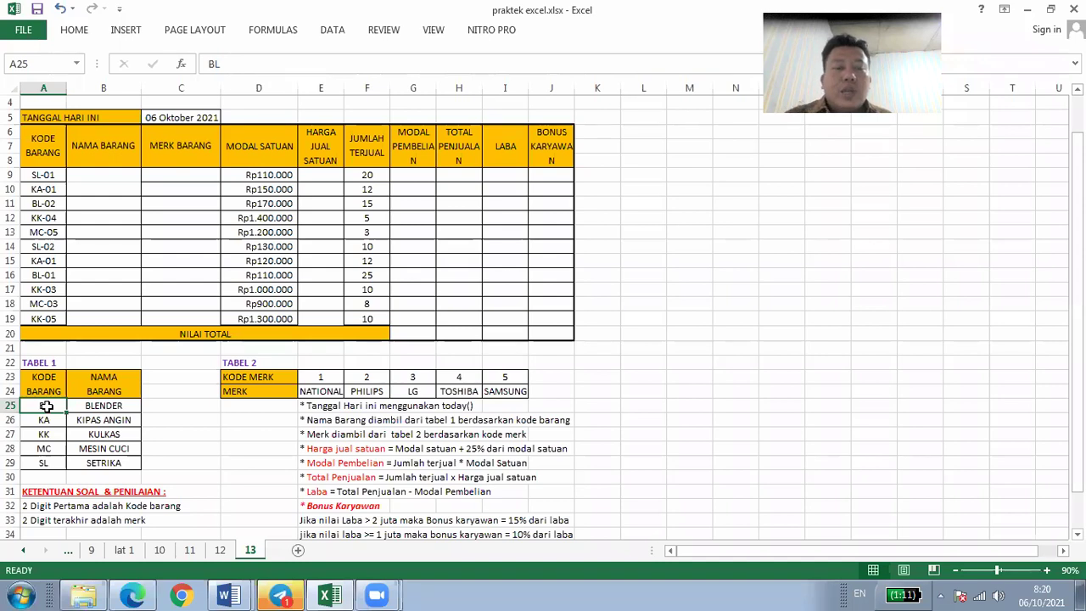
left_click(322, 377)
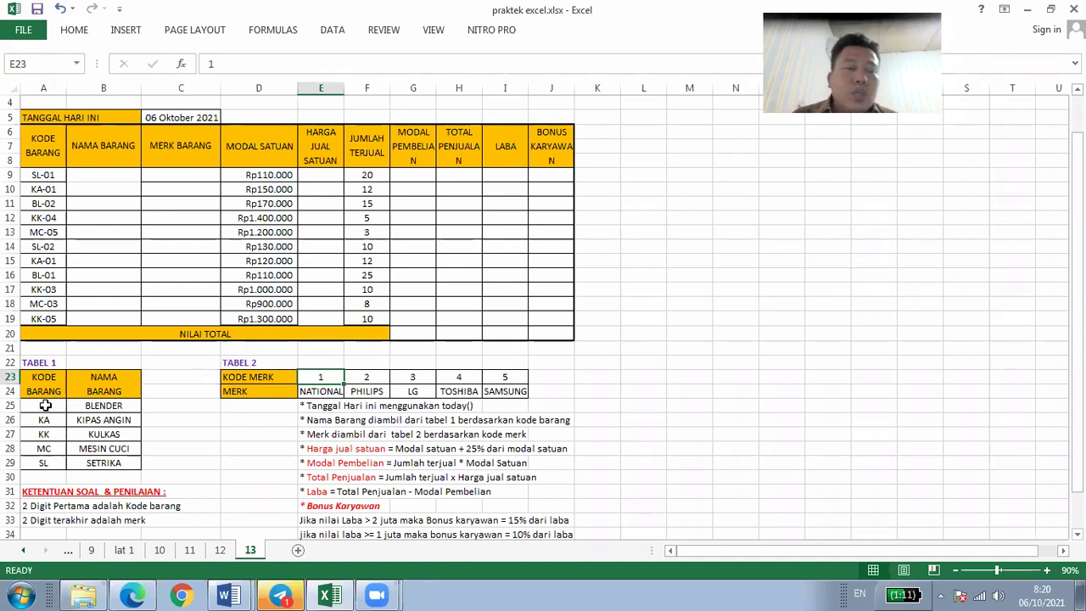
- Sort the Tabel 1 item codes and names in A25:B29 from A to Z
left_click_drag(45, 405, 108, 459)
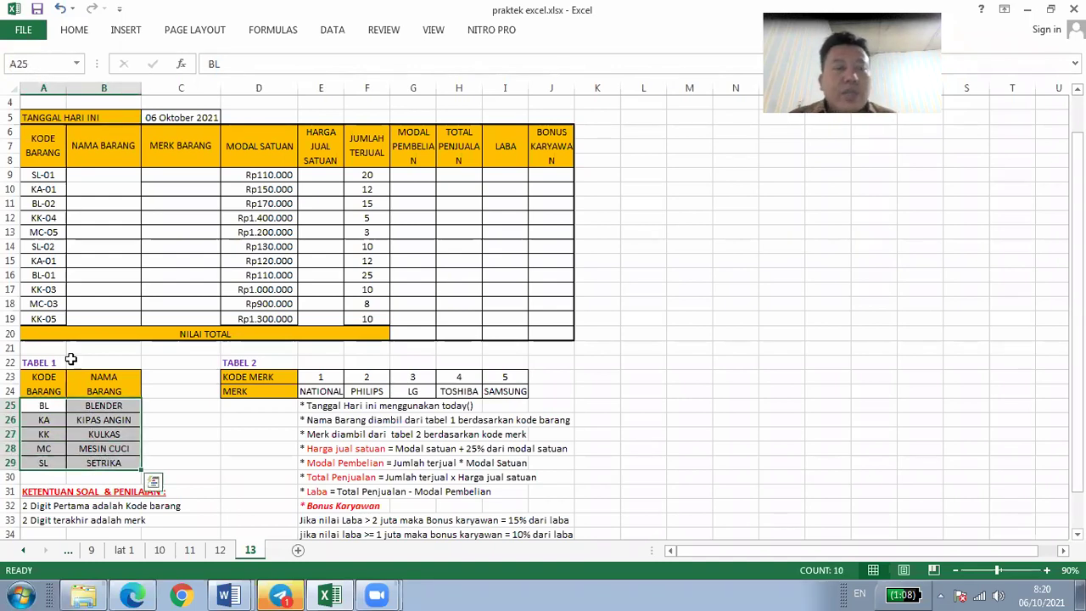
left_click(82, 34)
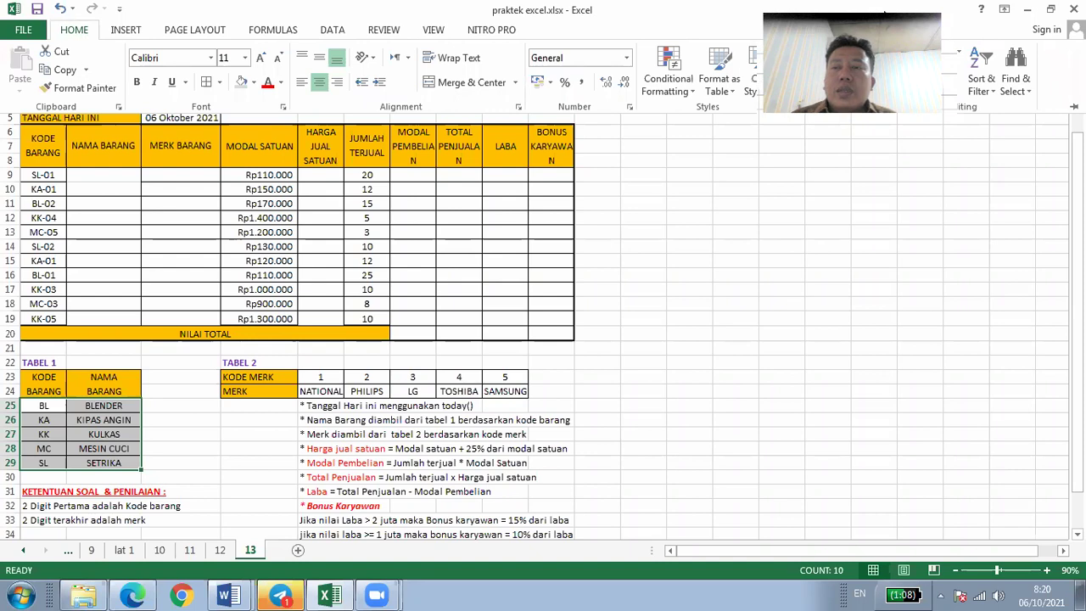
left_click(885, 12)
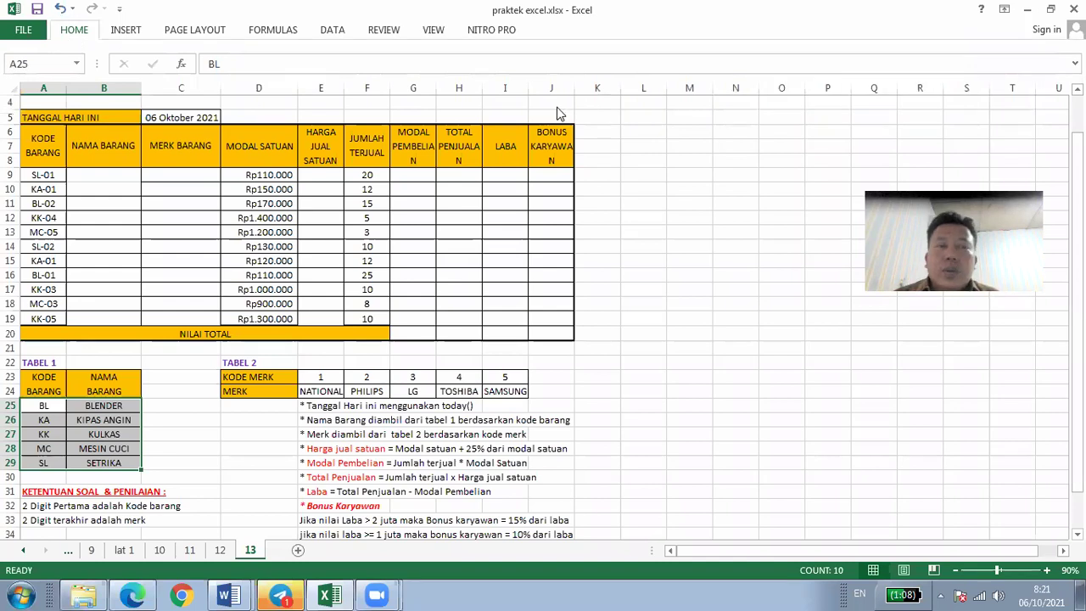
left_click(73, 30)
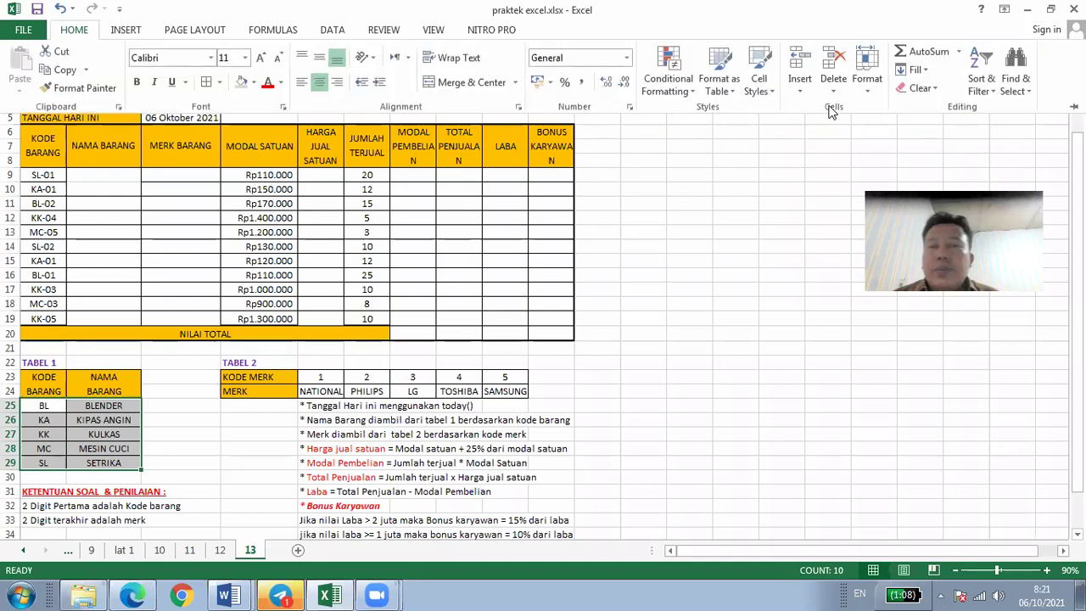
left_click(988, 93)
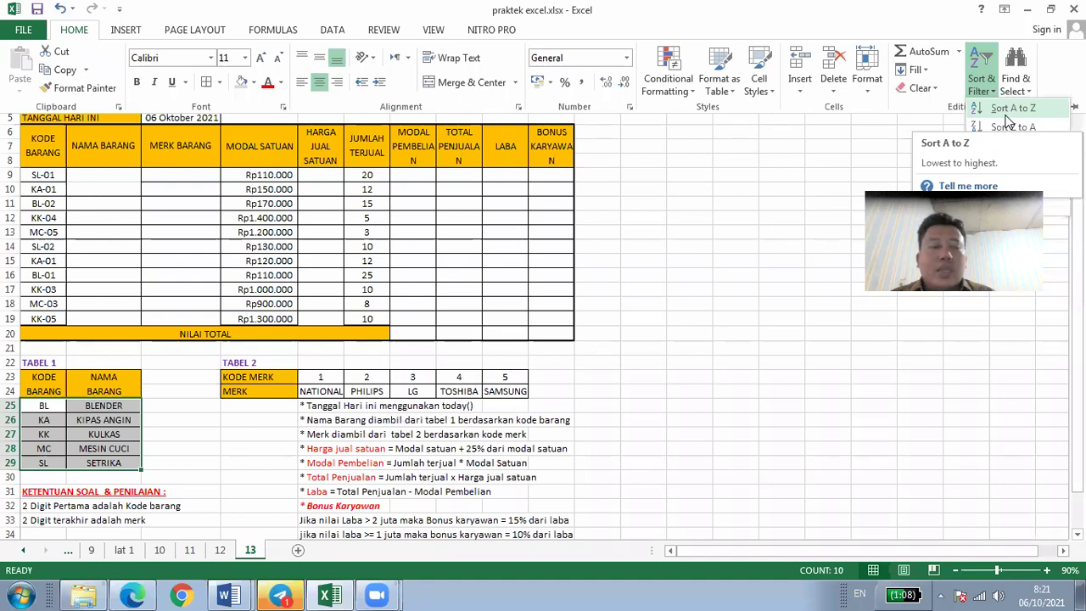
left_click(1006, 116)
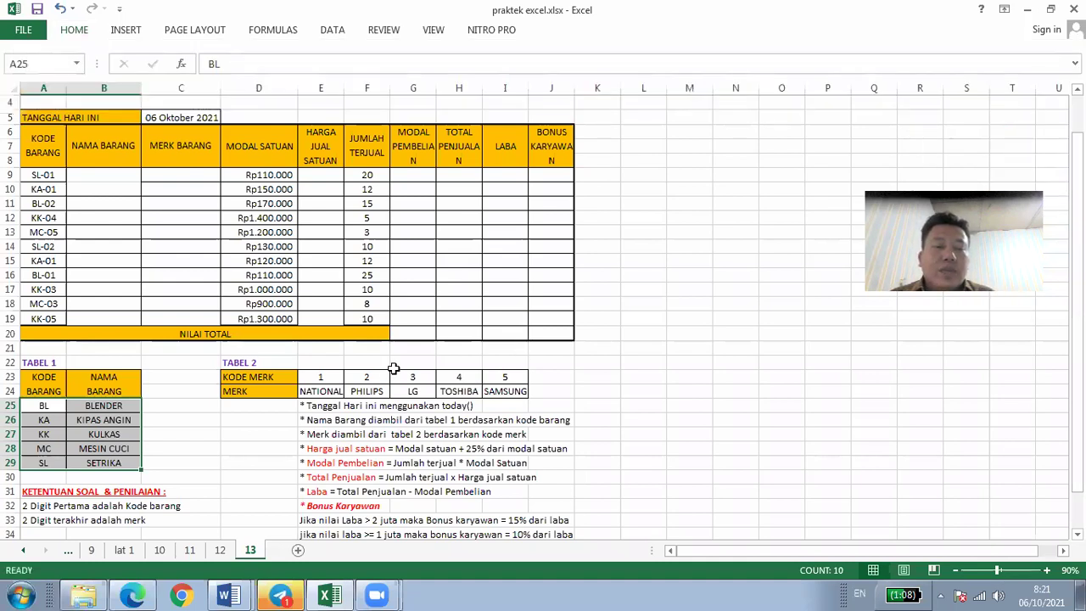
left_click_drag(330, 382, 491, 391)
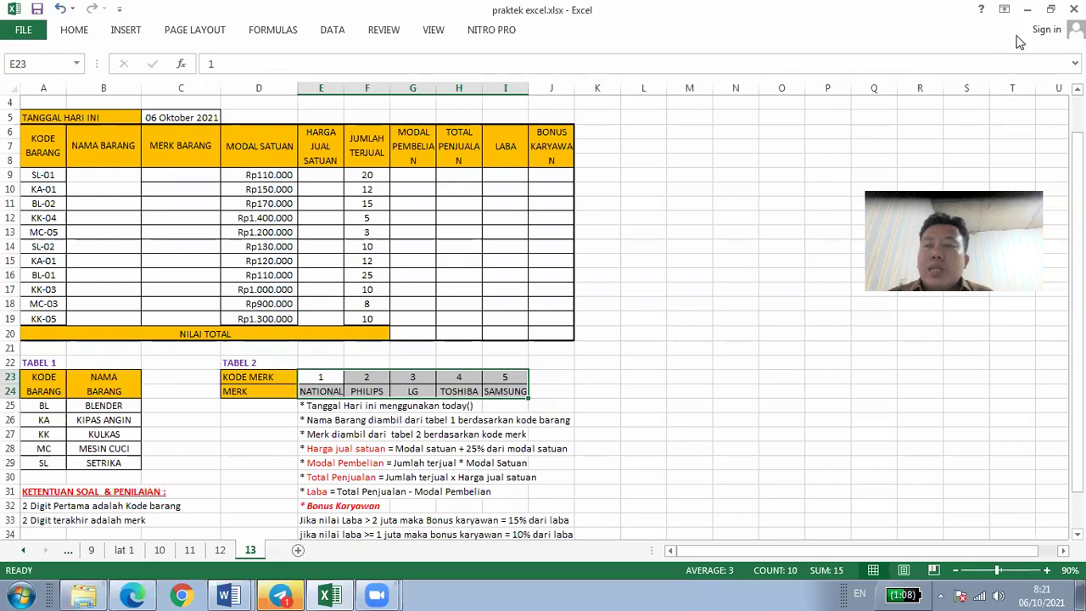
left_click(75, 33)
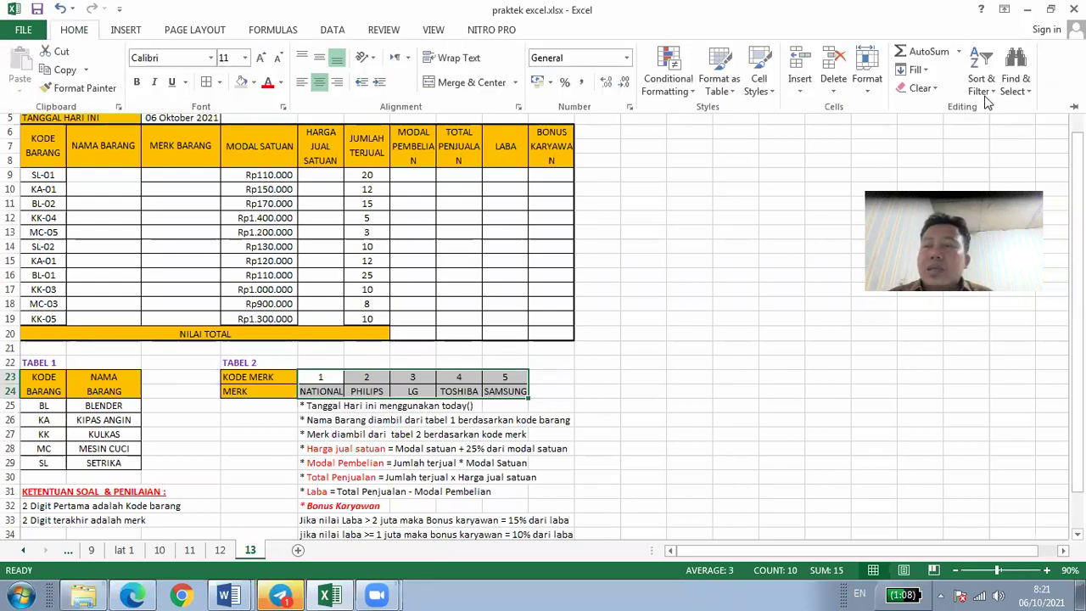
left_click(988, 96)
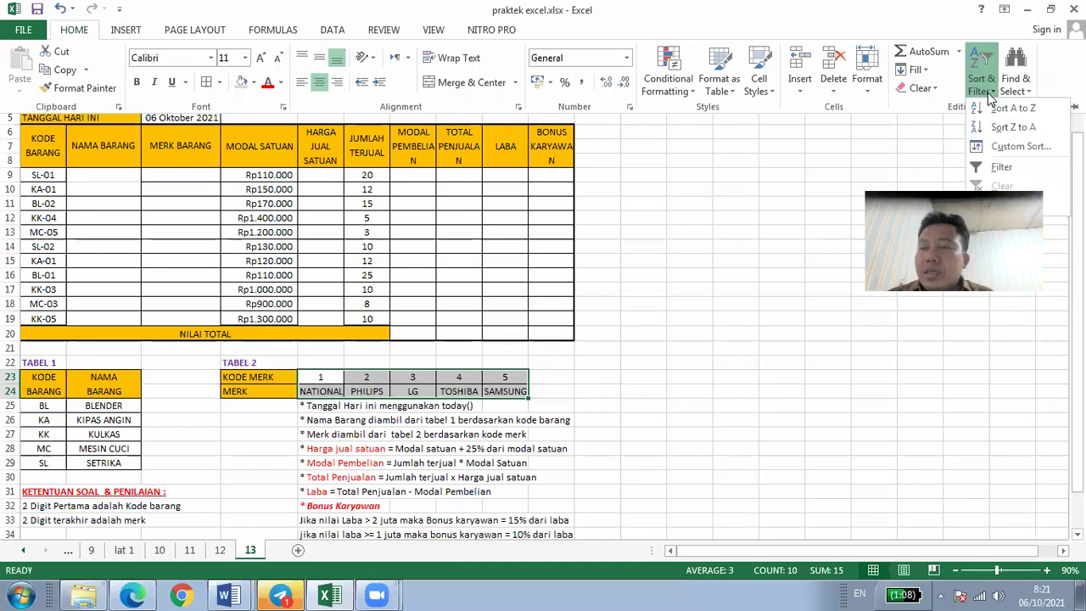
left_click(1011, 148)
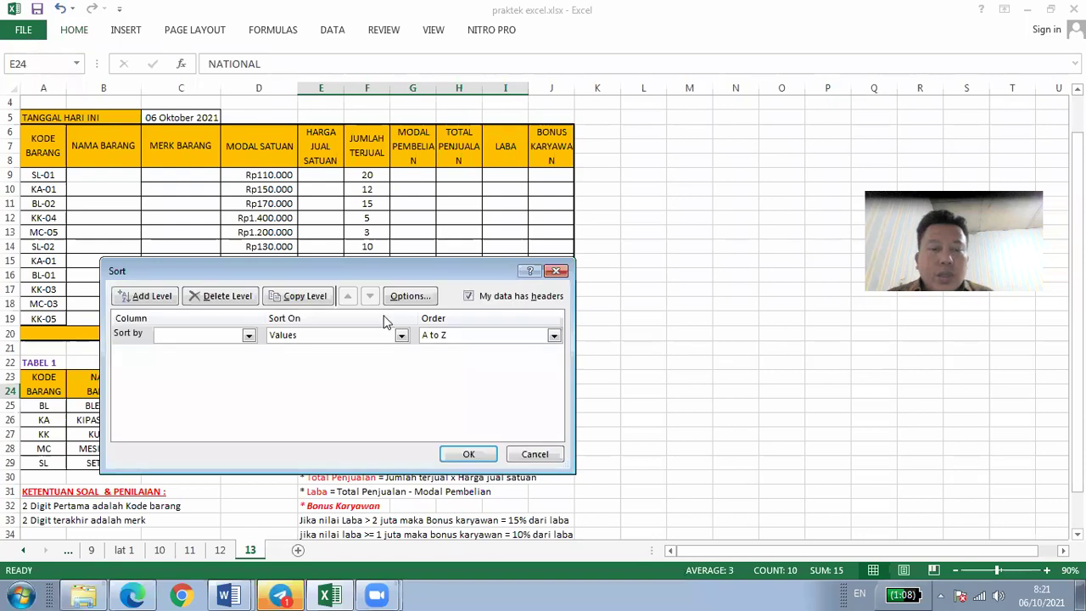
left_click(248, 336)
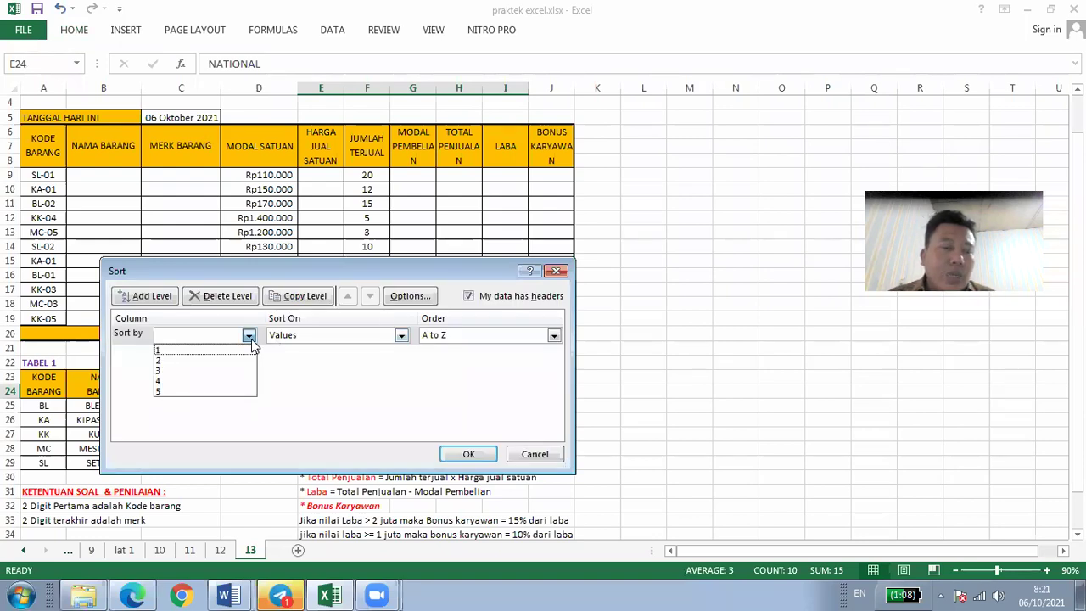
left_click(561, 278)
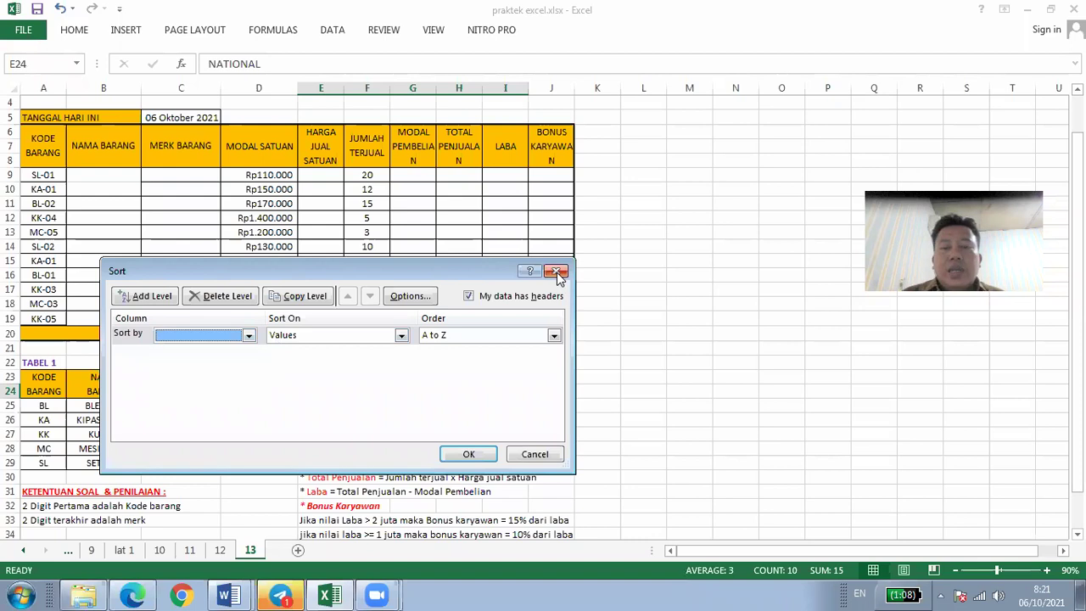
left_click(536, 454)
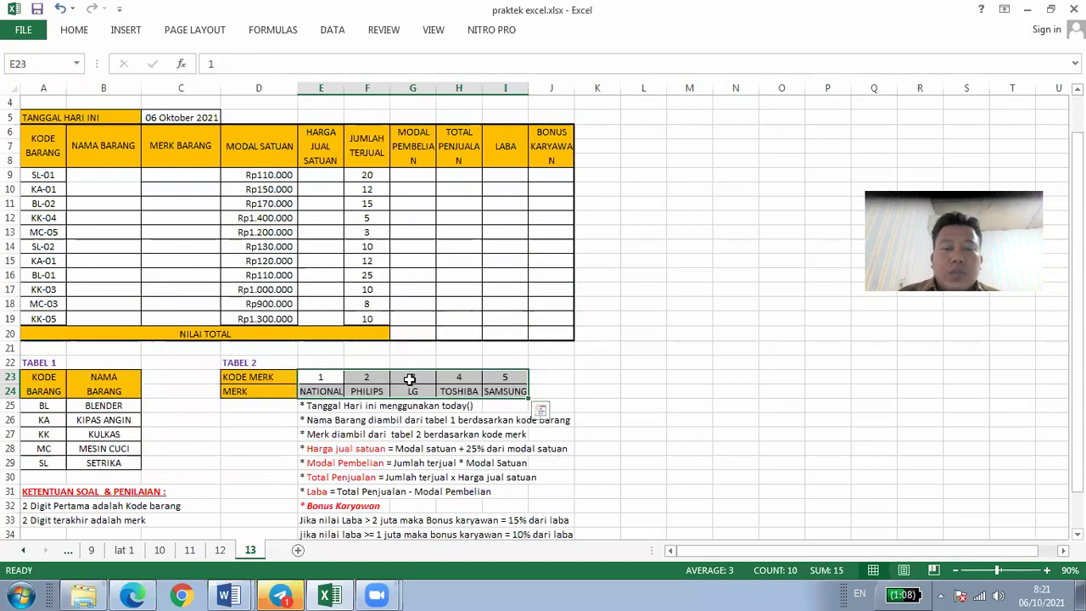
left_click(408, 379)
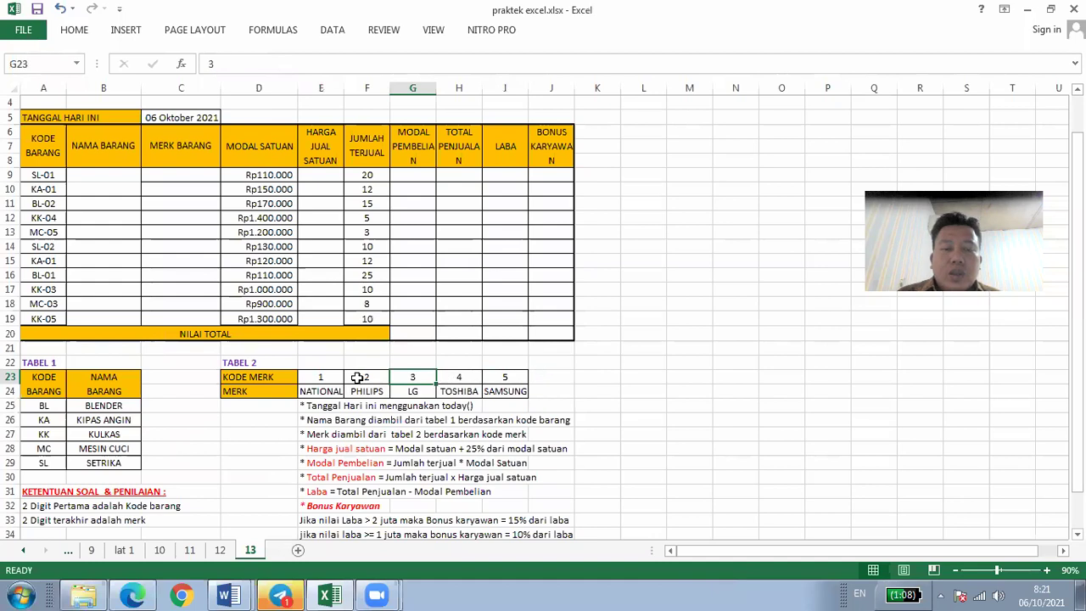
left_click_drag(357, 378, 362, 389)
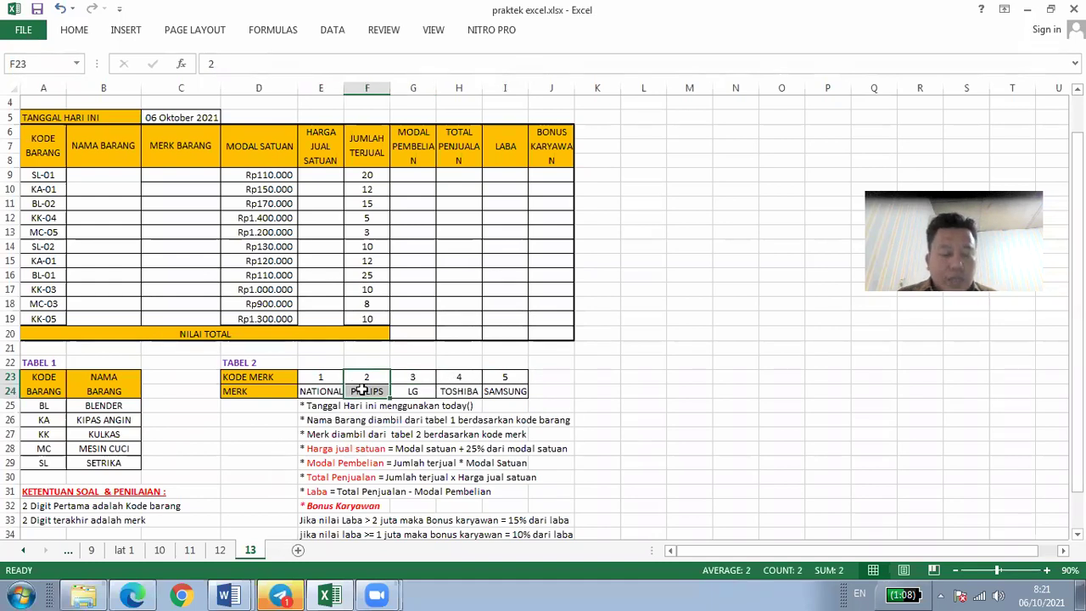
key("ctrl+c")
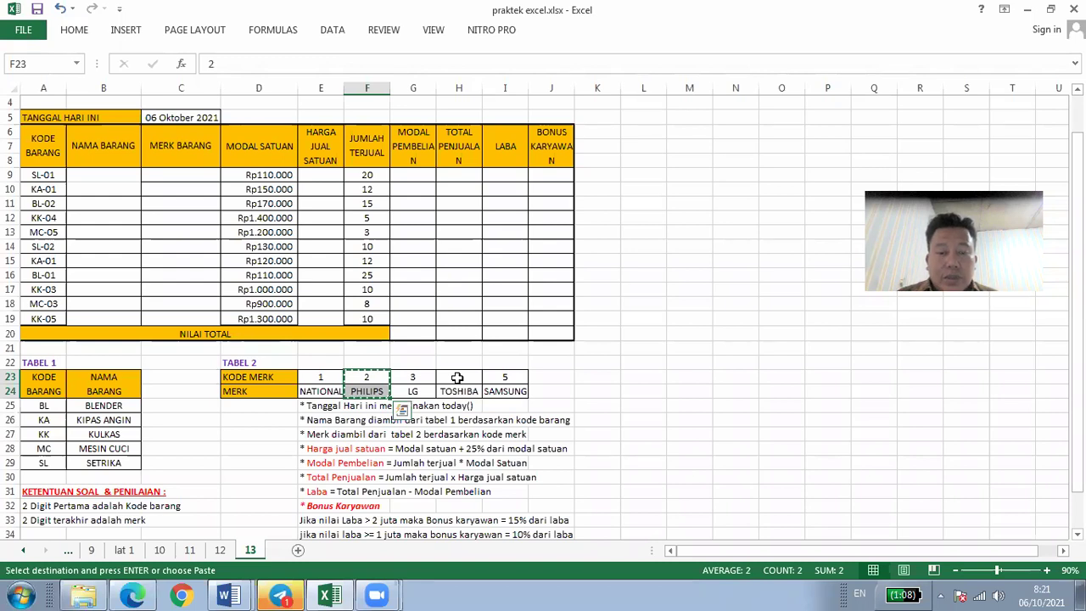
left_click(458, 375)
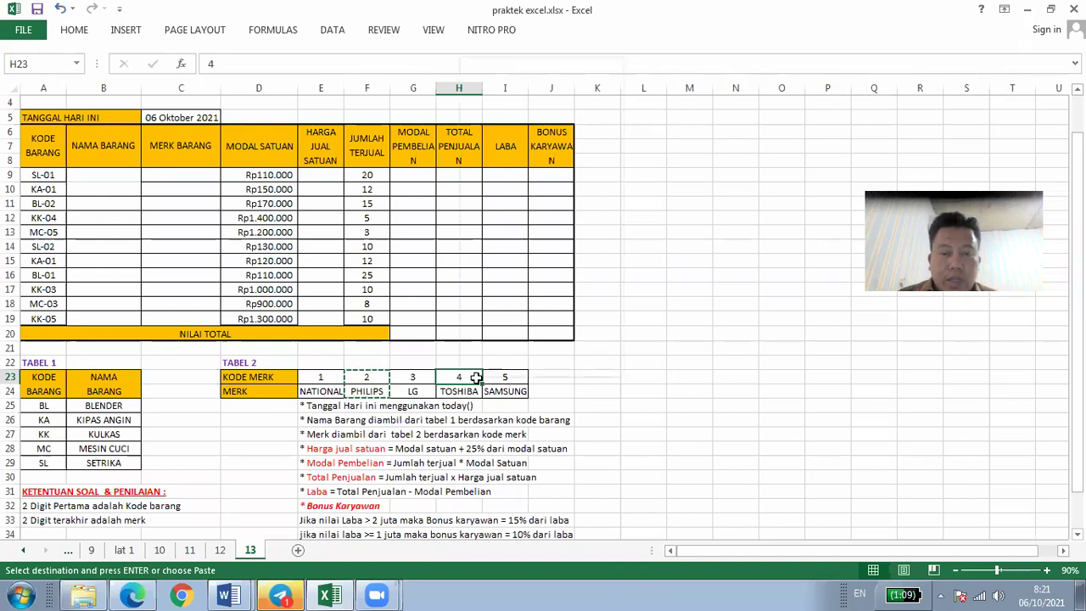
right_click(455, 383)
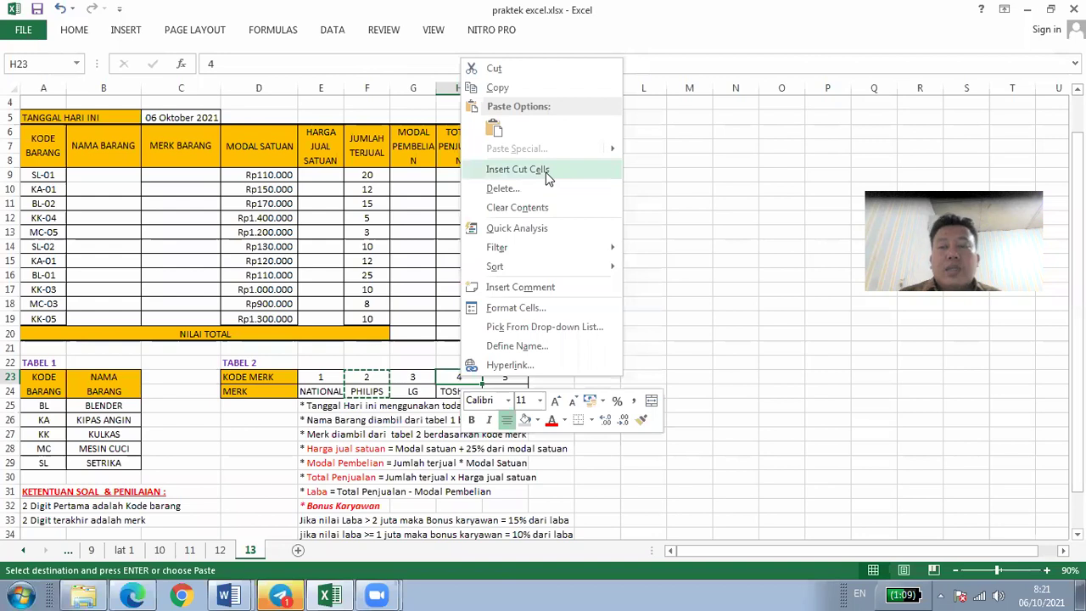
left_click(760, 250)
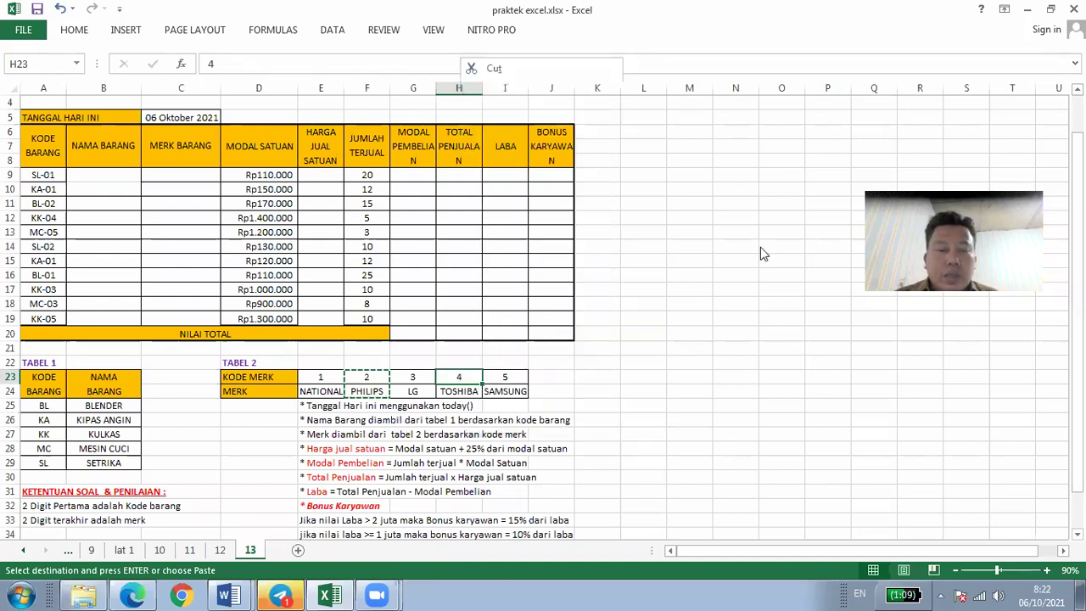
key("Escape")
left_click(112, 184)
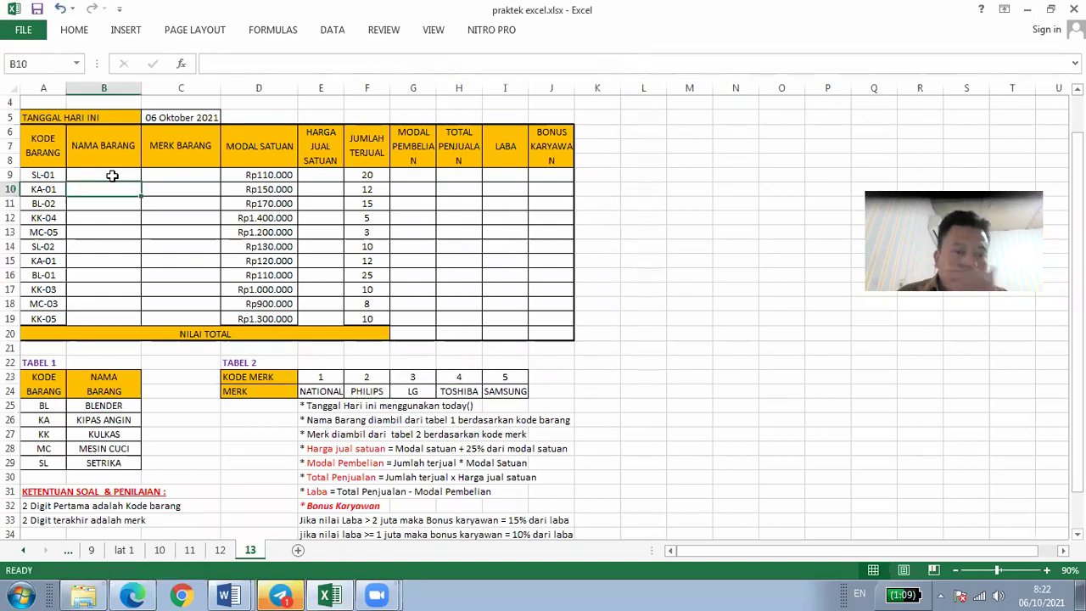
left_click(112, 175)
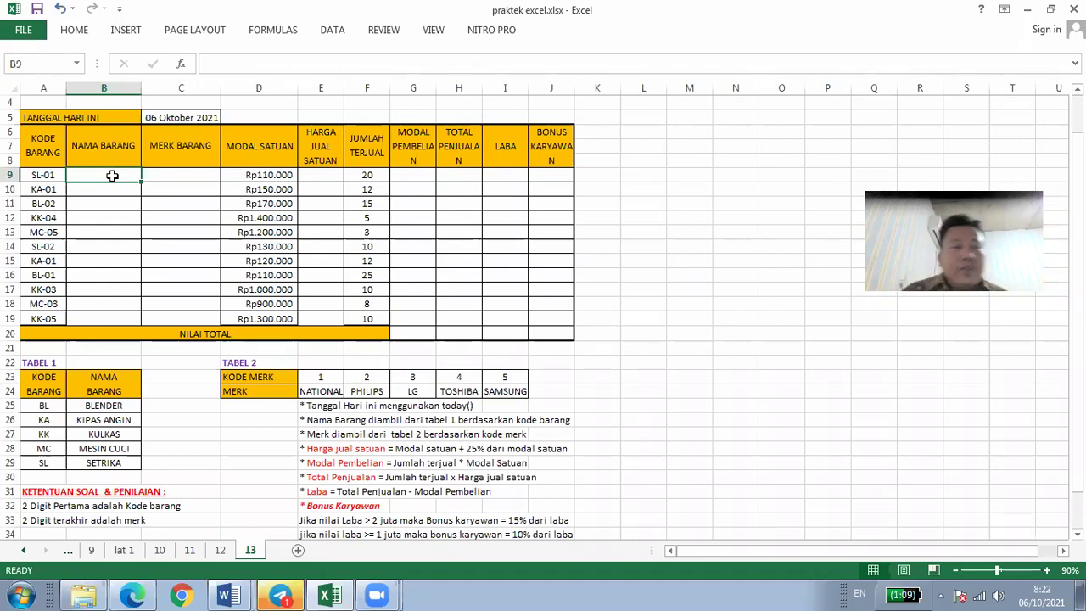
left_click(157, 177)
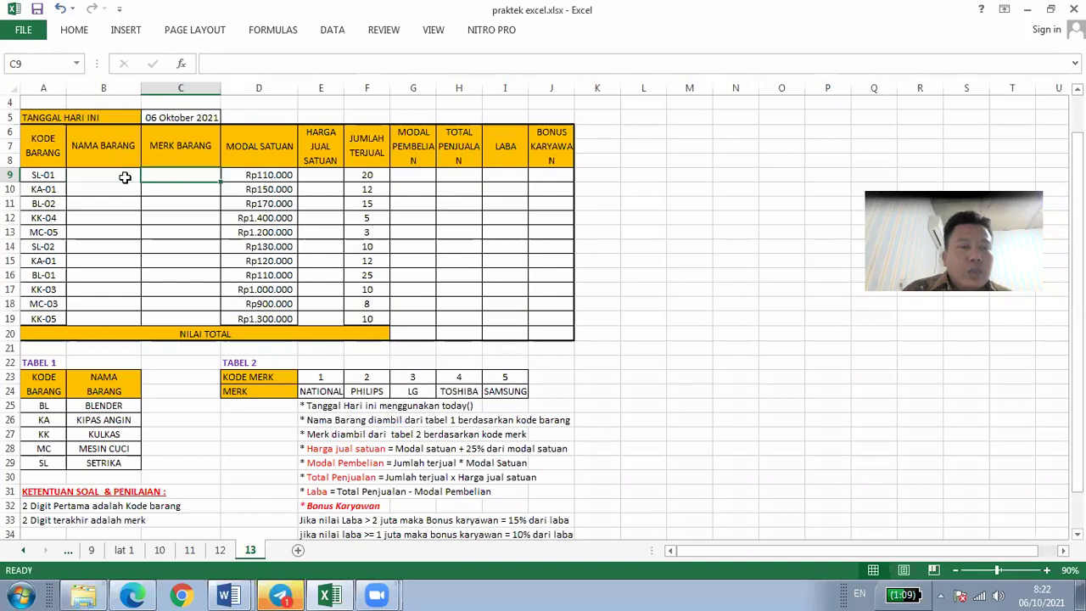
left_click(126, 177)
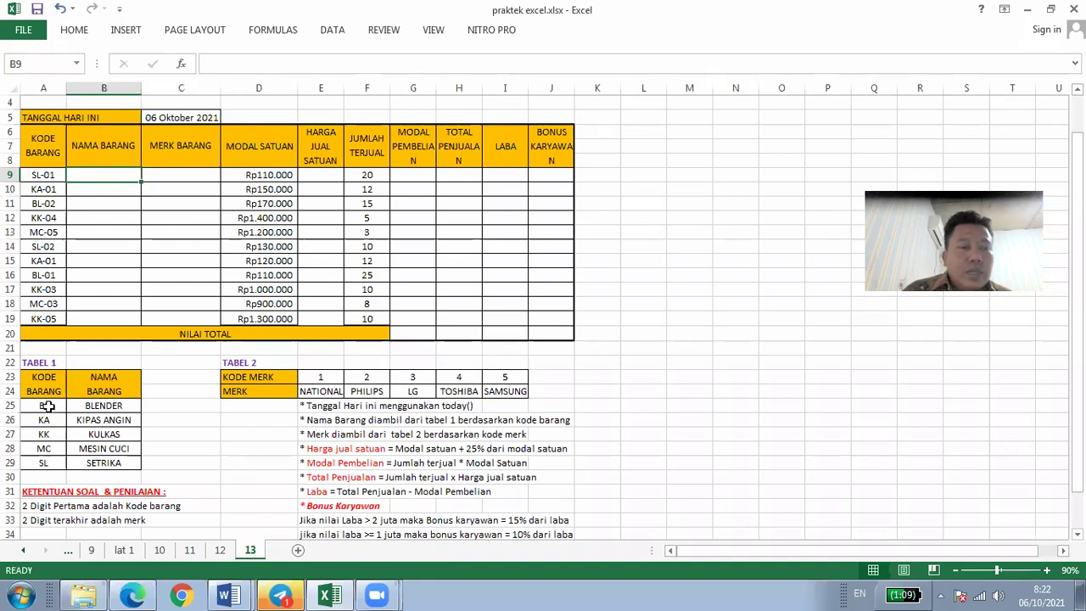
left_click_drag(49, 407, 94, 460)
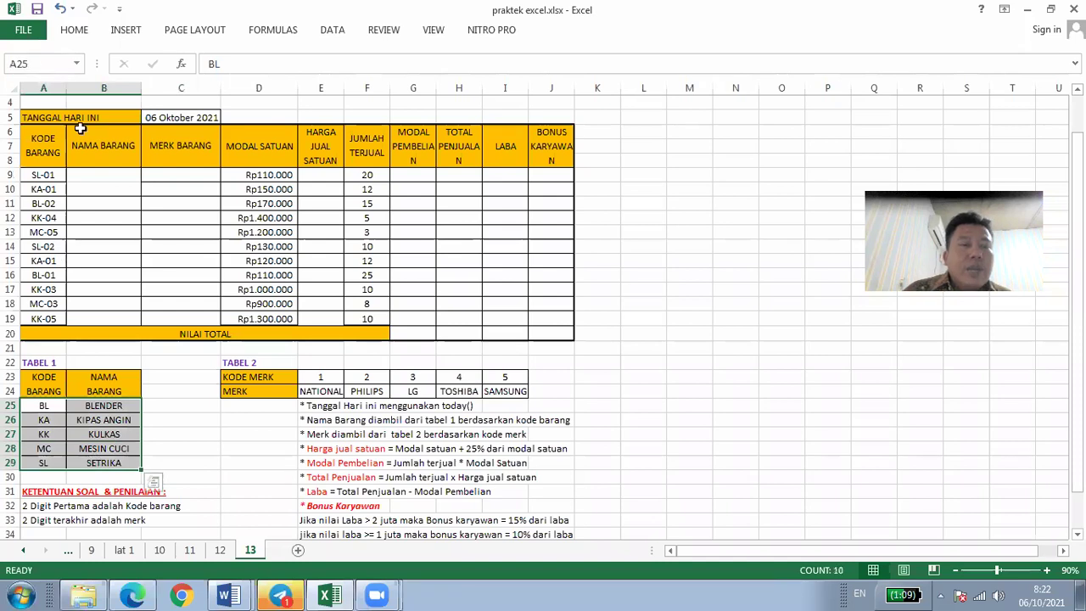
left_click(47, 72)
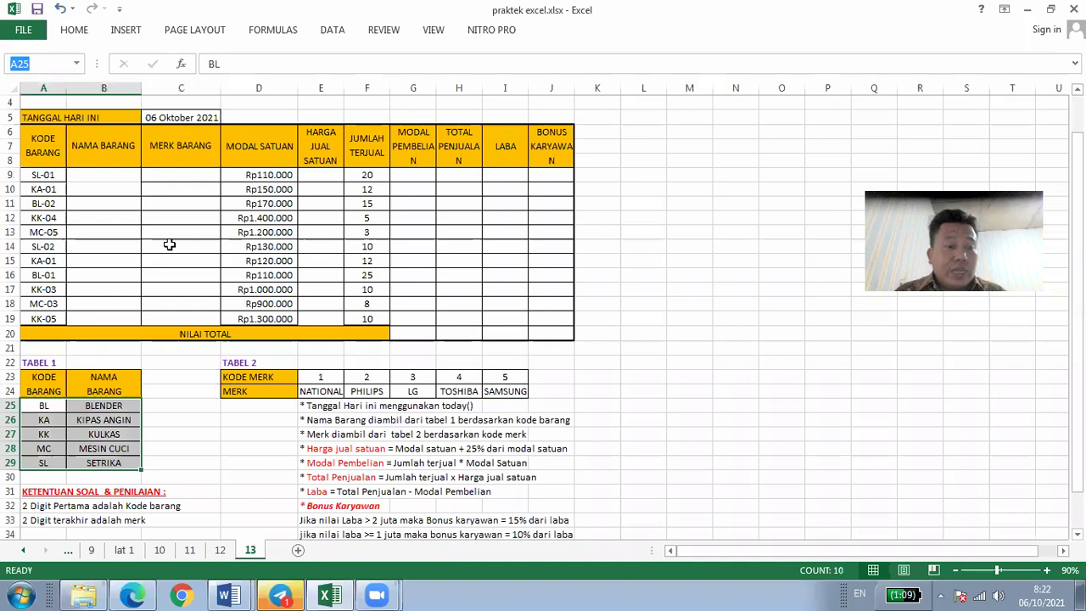
left_click(191, 367)
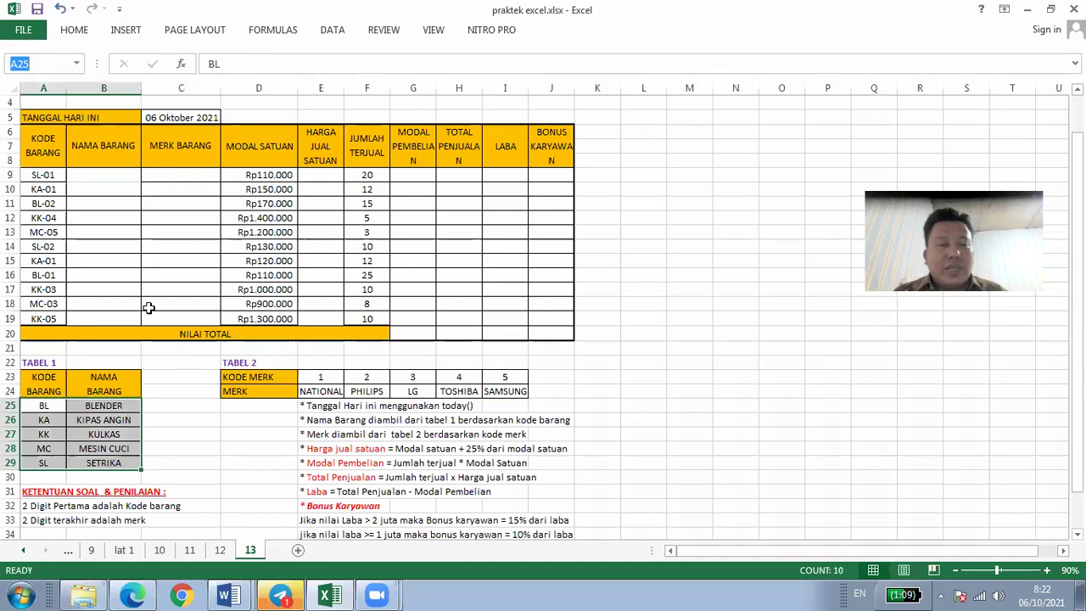
- Begin a VLOOKUP formula in the first NAMA BARANG cell, B9
left_click(103, 176)
type("=")
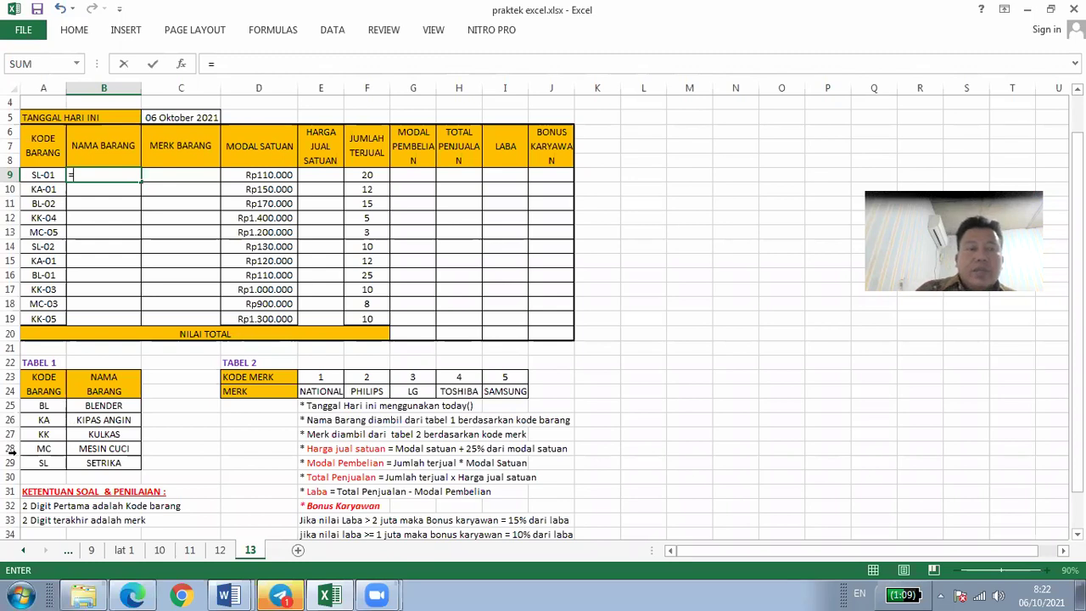
type("VLO")
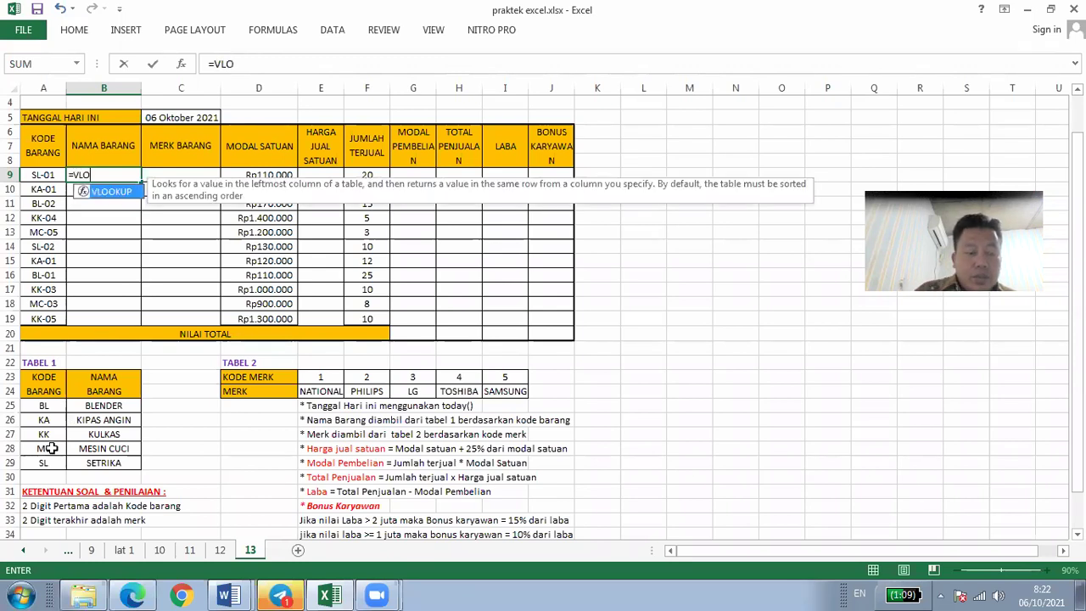
key("Tab")
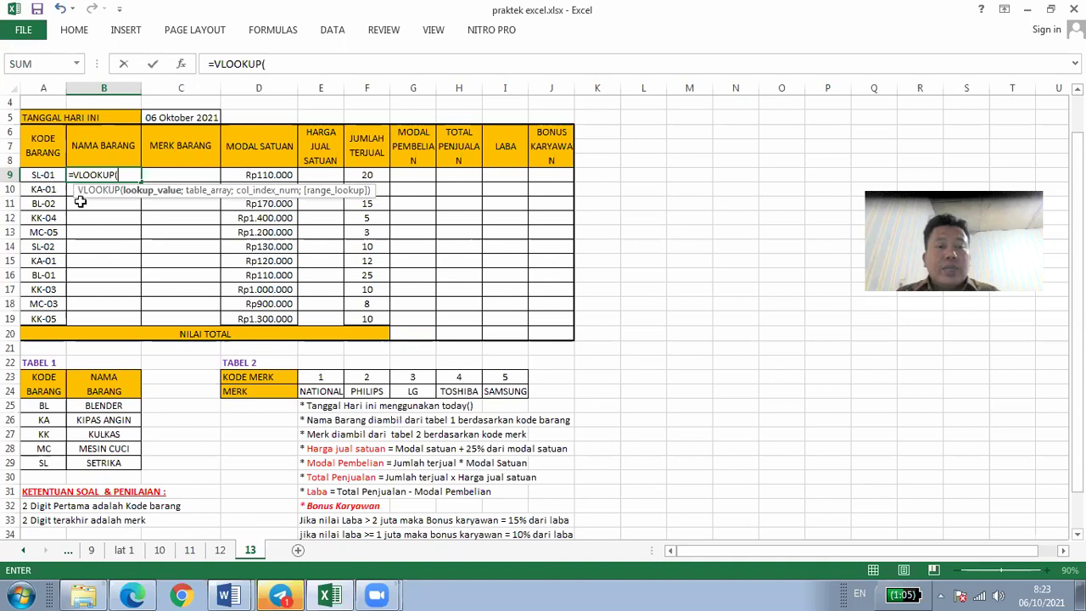
type("LE")
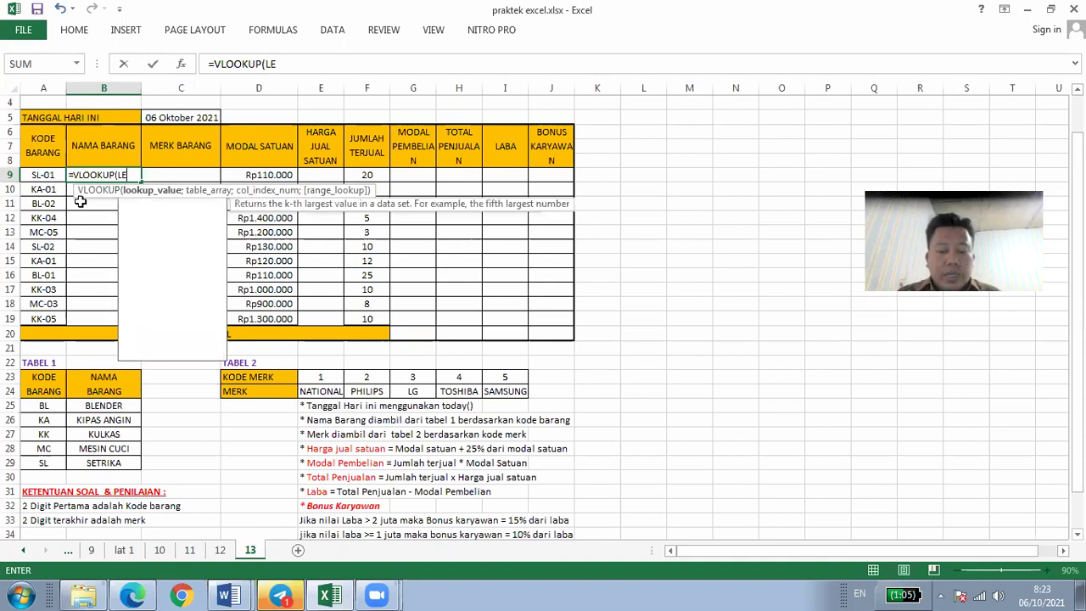
type("FT")
key("BackSpace")
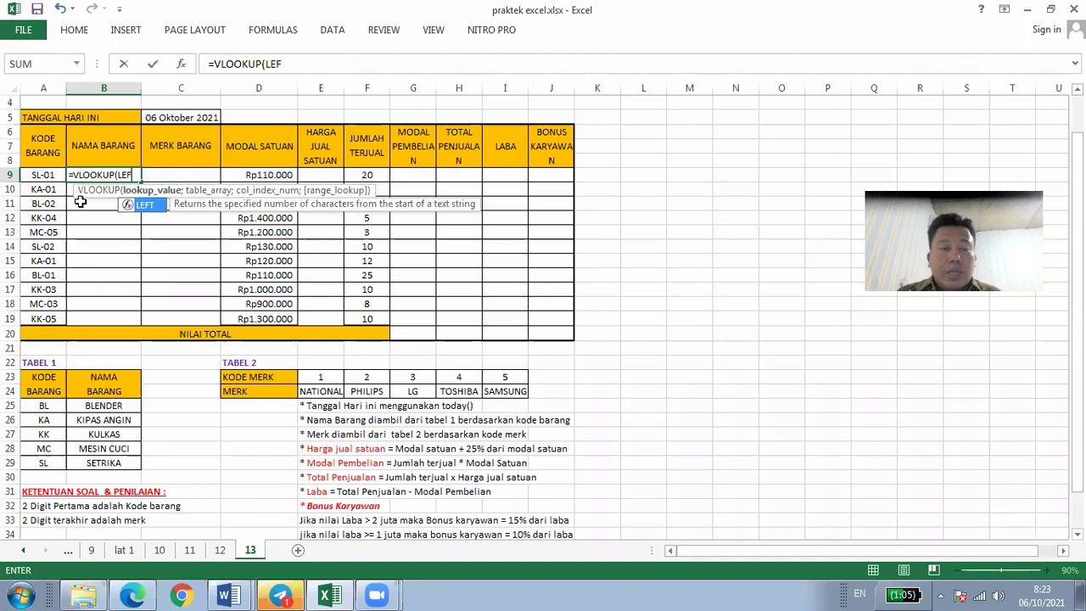
key("BackSpace")
key("BackSpace")
key("BackSpace")
type("M")
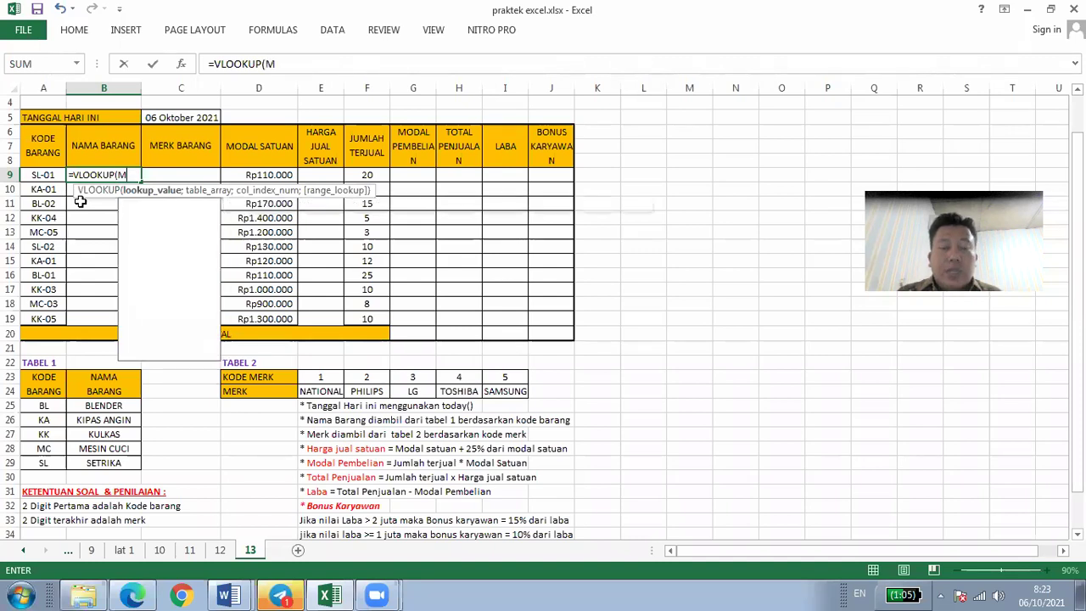
type("I")
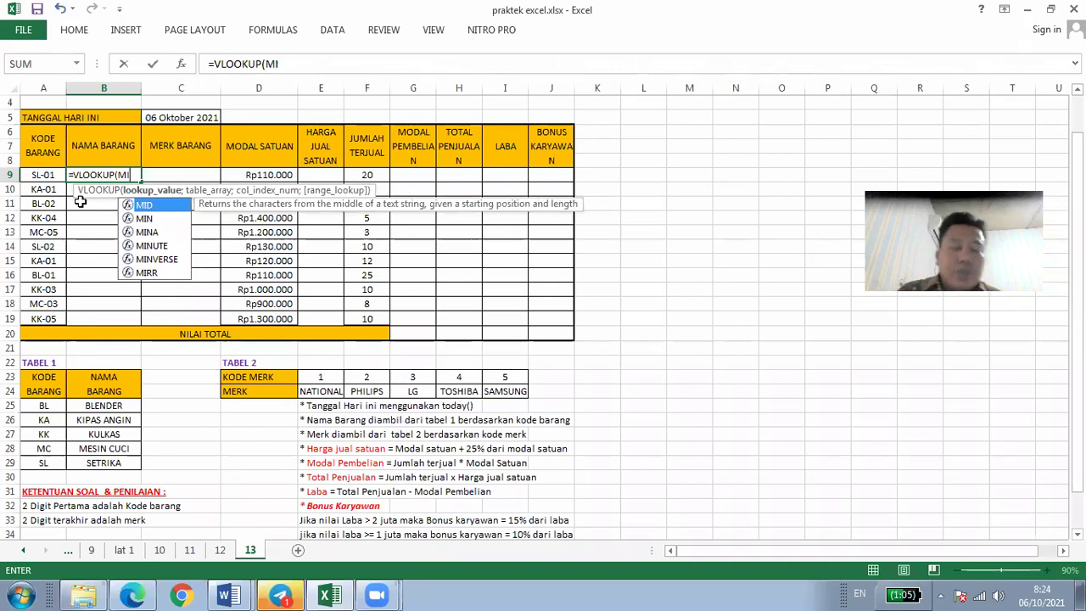
key("BackSpace")
key("BackSpace")
- Use LEFT(A9;2) as the lookup value of the B9 VLOOKUP, taking the first two characters of the item code
type("LEF")
key("BackSpace")
type("FT")
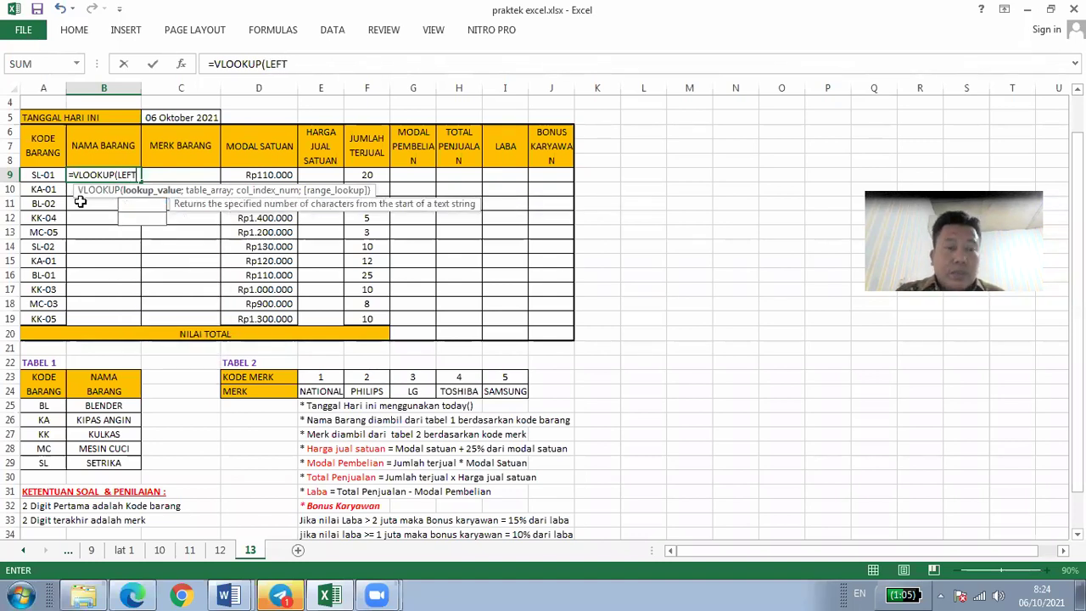
type("(")
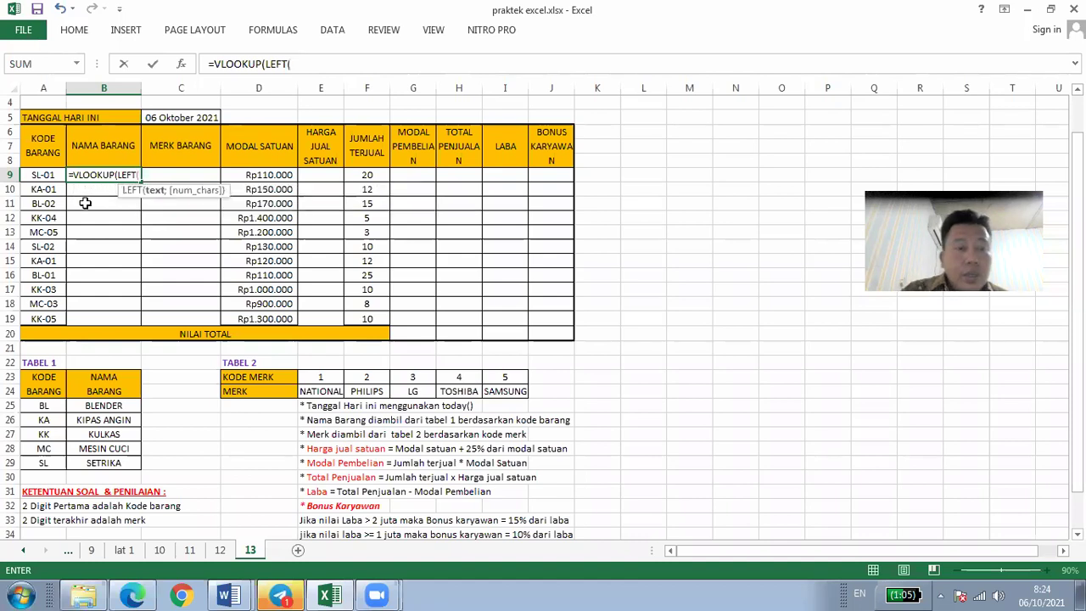
left_click(33, 174)
type(";2")
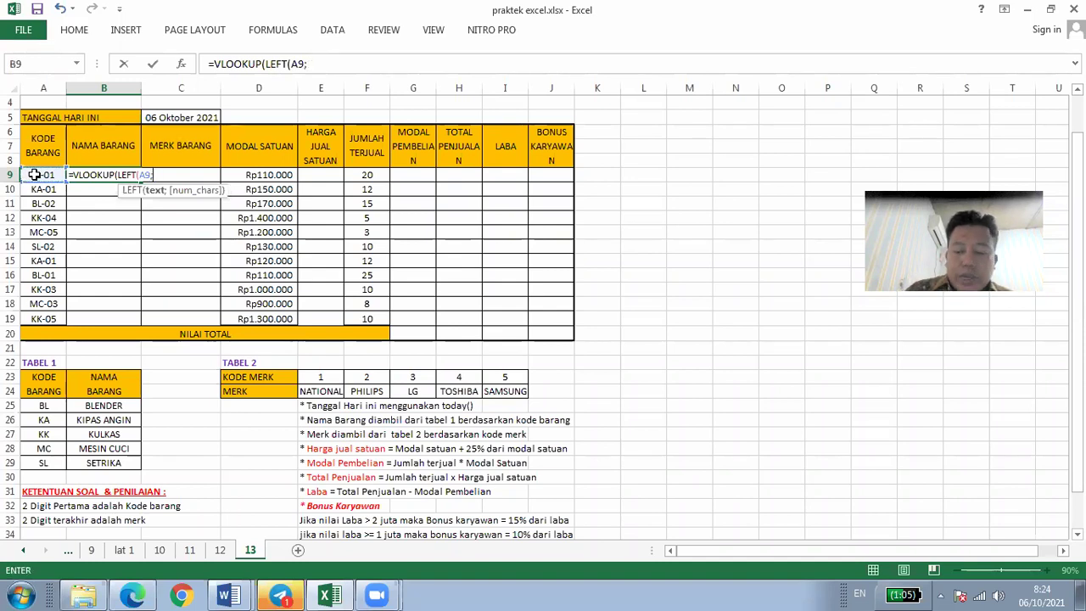
type(")")
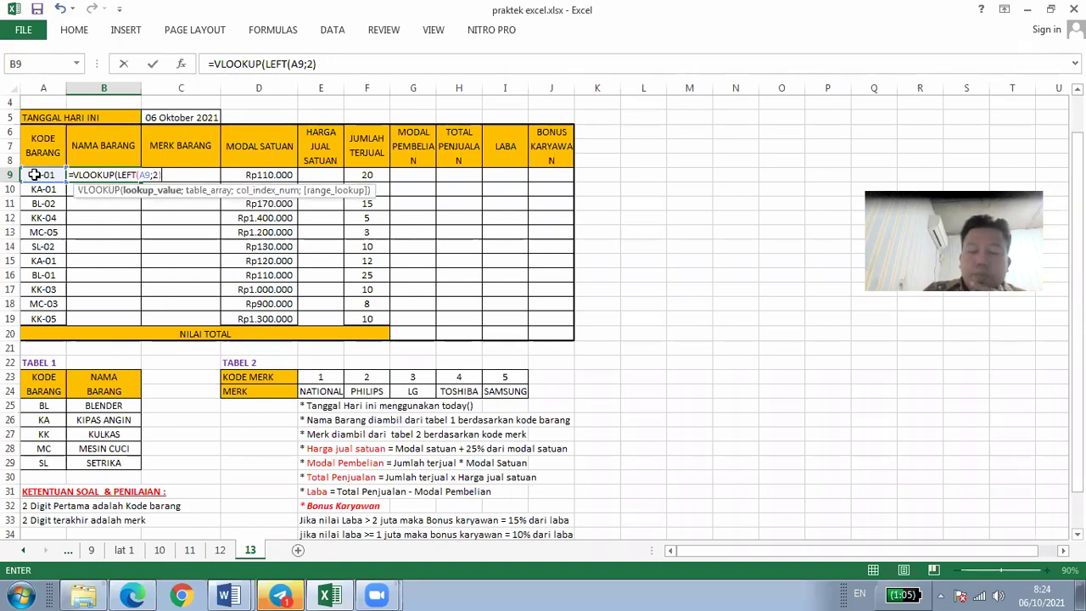
type(";")
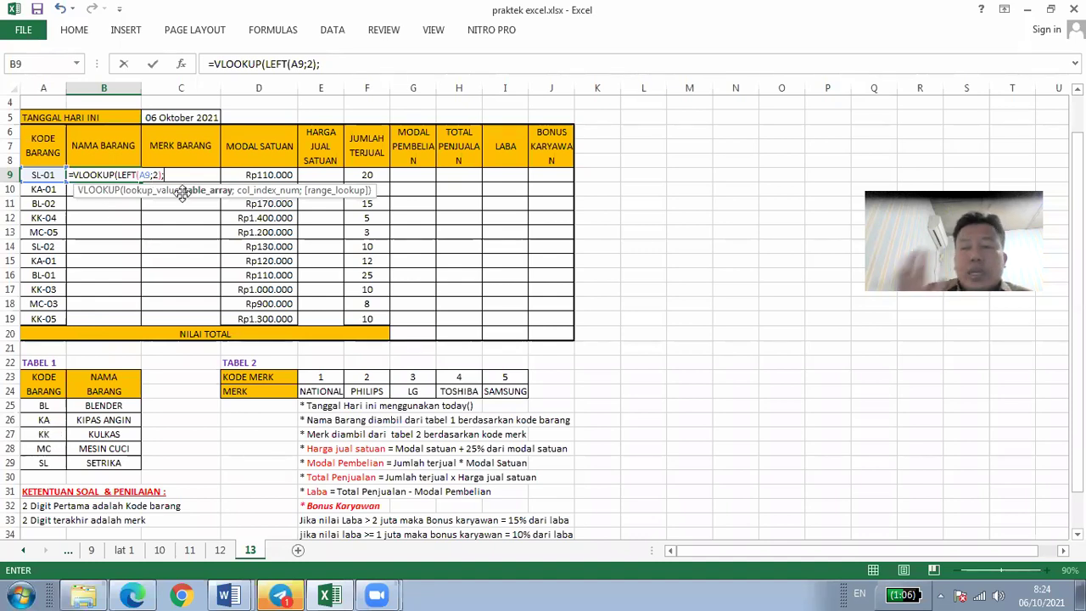
left_click(51, 405)
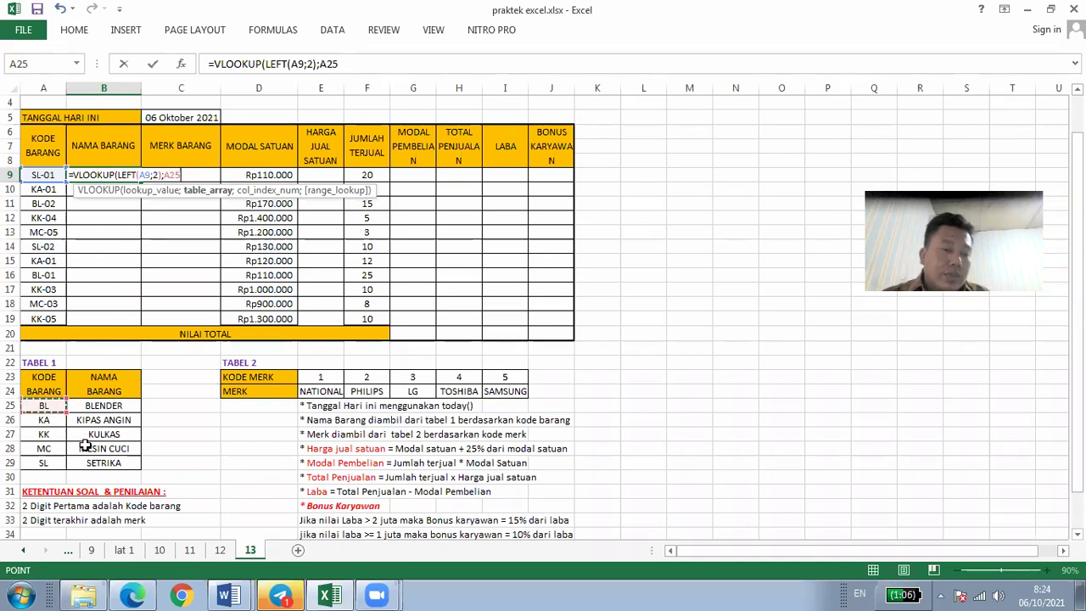
key("shift+Down")
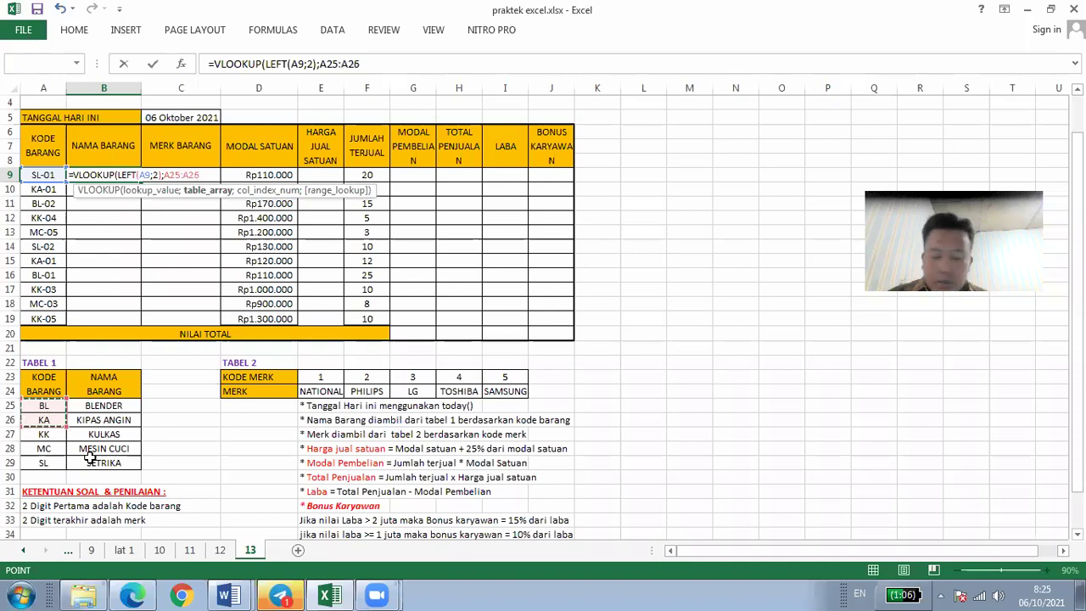
left_click_drag(45, 405, 91, 458)
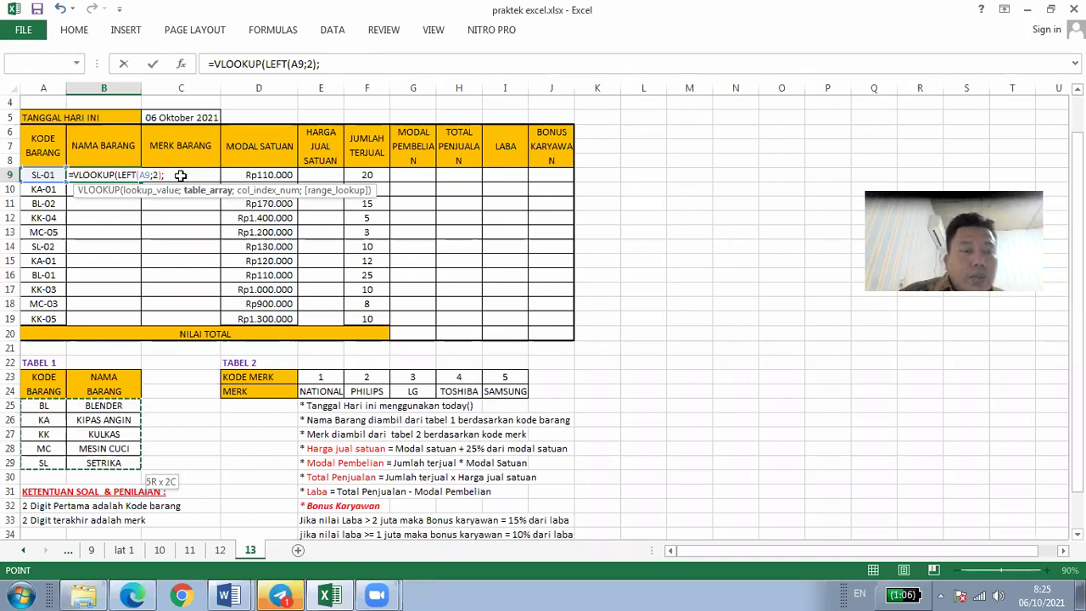
key("F2")
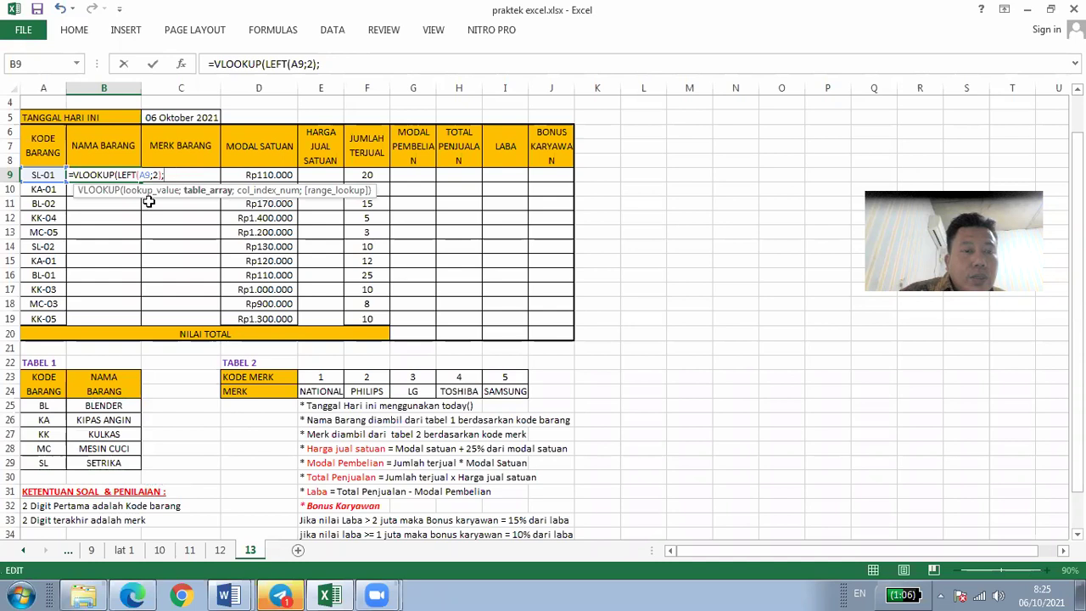
- Use the Tabel 1 data as the VLOOKUP table array with its rows locked, A$25:B$29
left_click(41, 407)
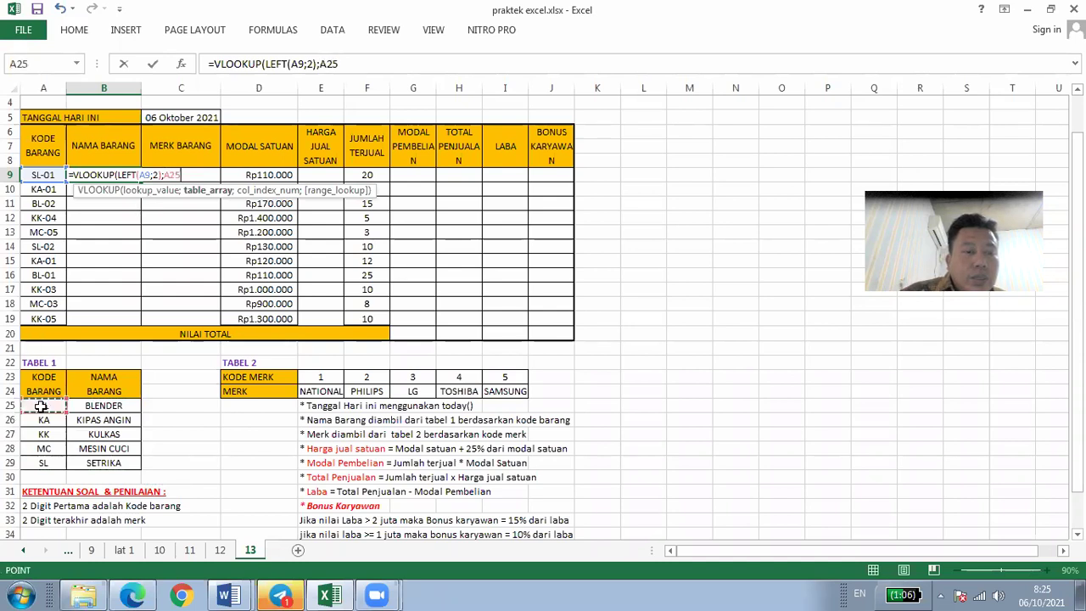
left_click(113, 463, "shift")
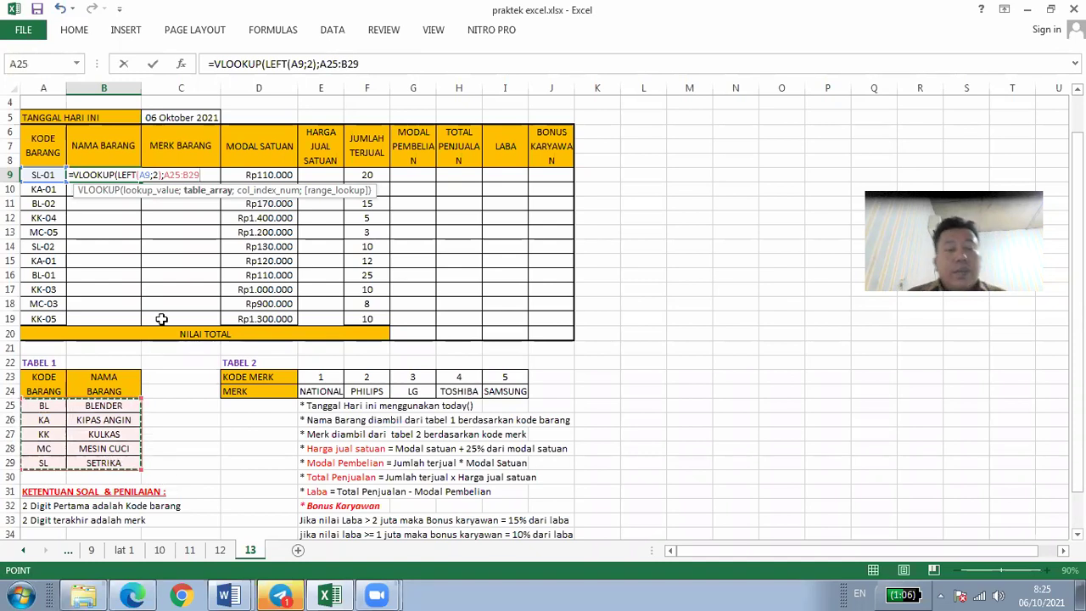
key("F4")
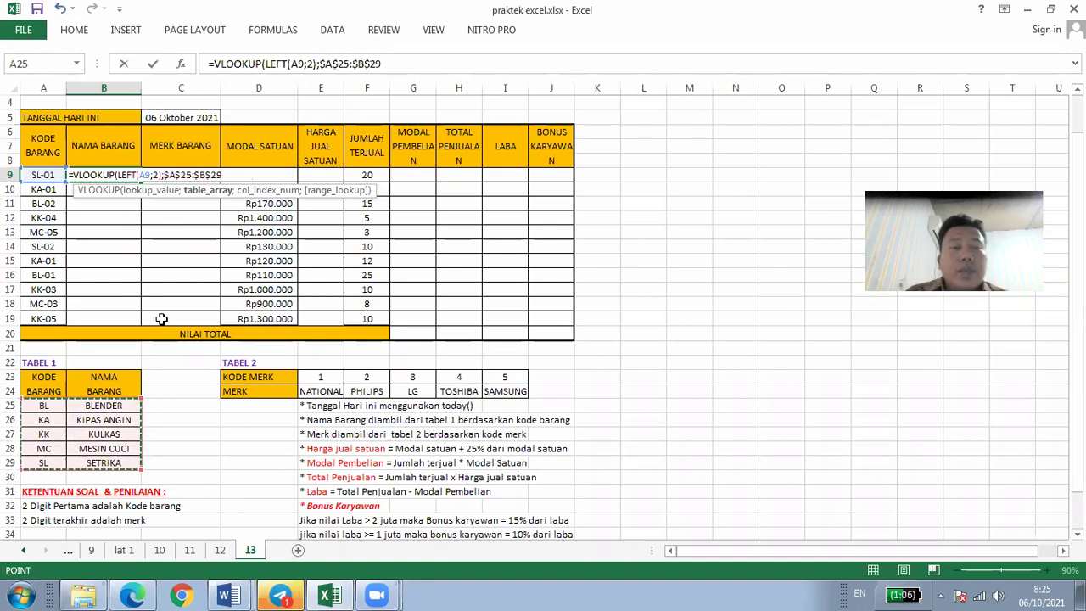
key("F4")
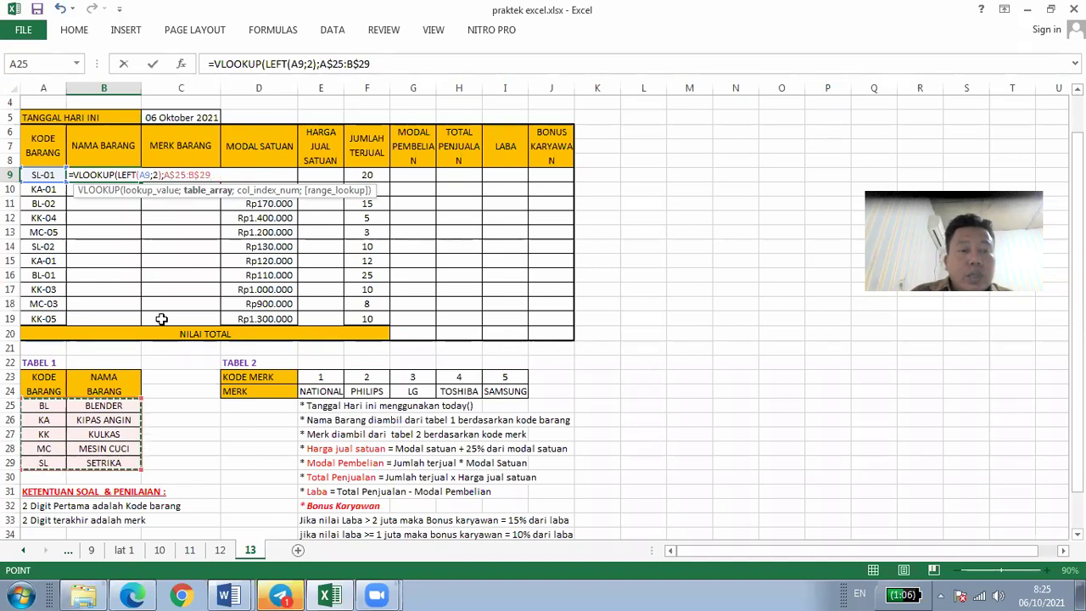
key("F4")
key("F4")
key("F4")
key("F4")
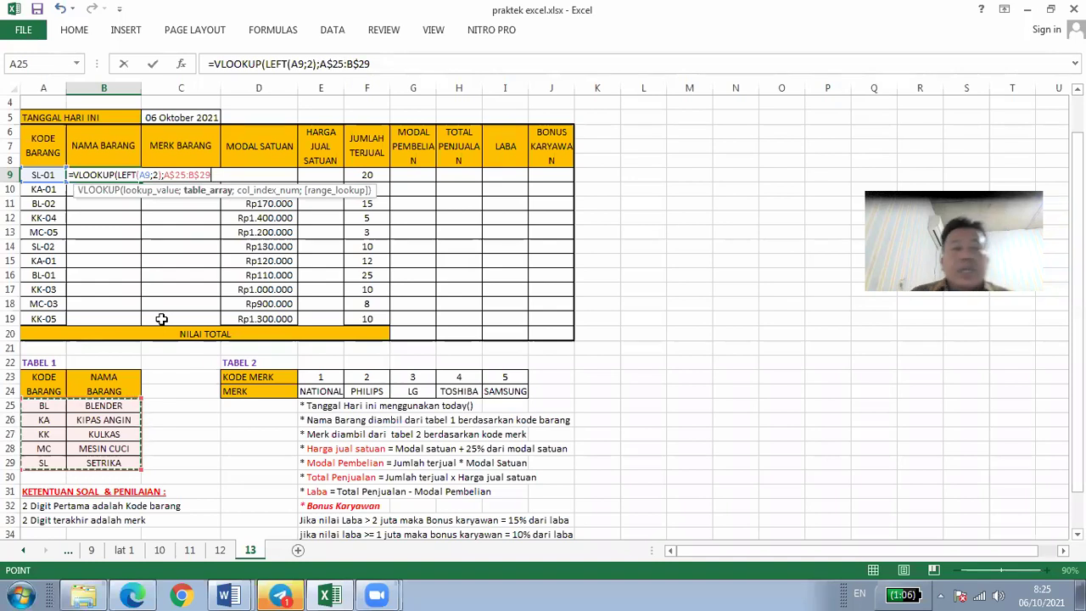
- Complete the B9 VLOOKUP with column index 2 and fill the formula down the NAMA BARANG column to B19
type(";")
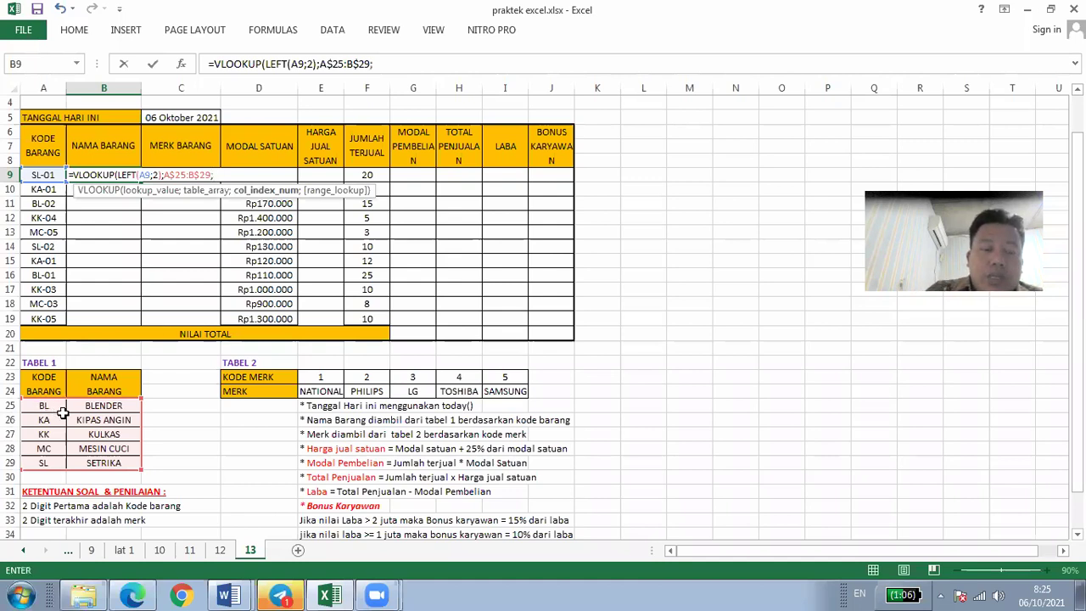
type("2")
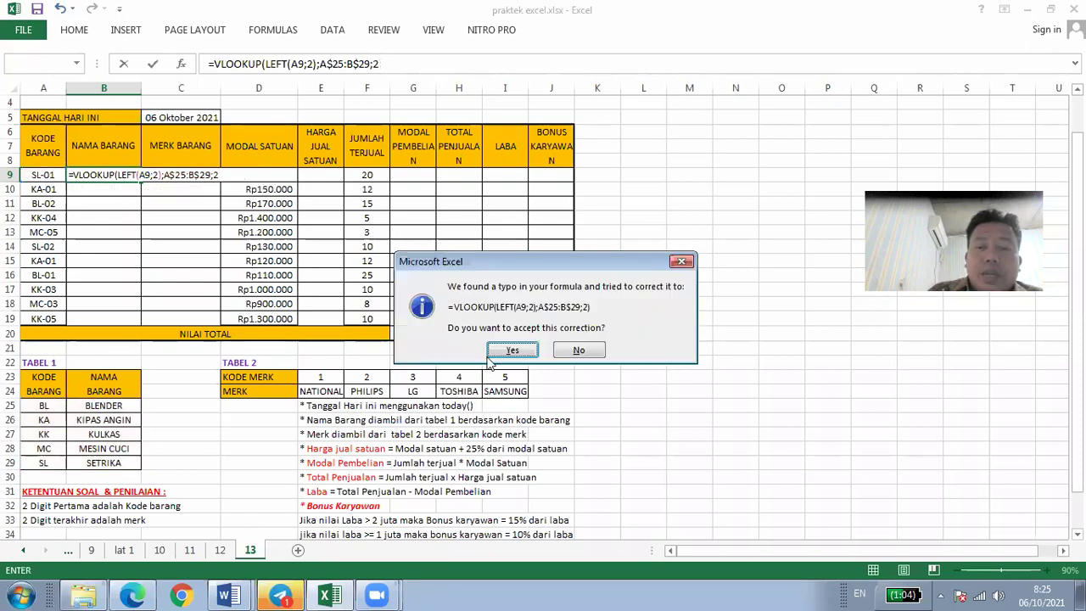
left_click(499, 356)
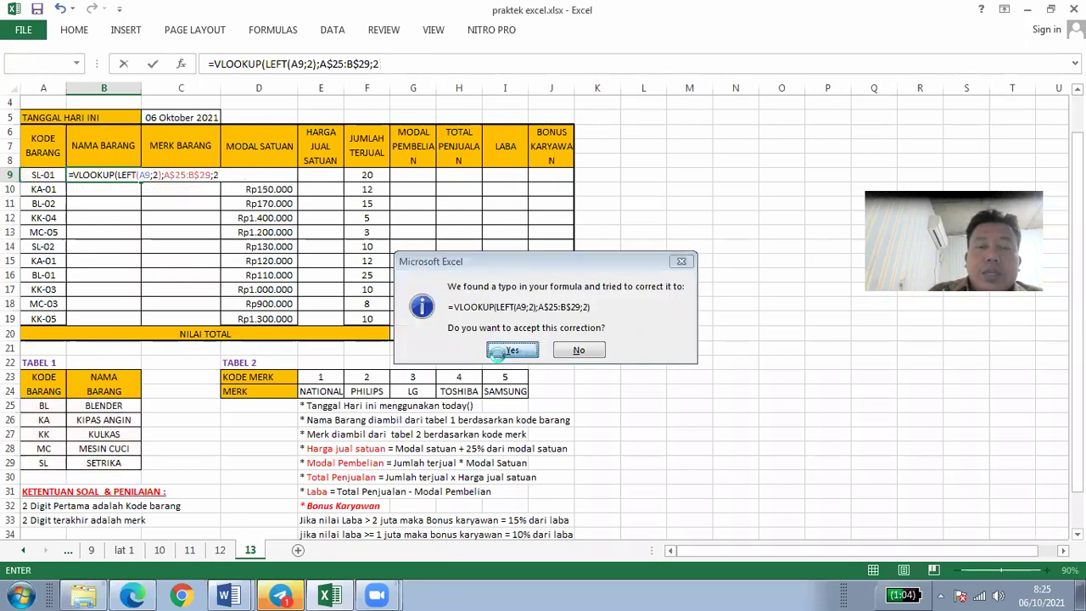
left_click(129, 174)
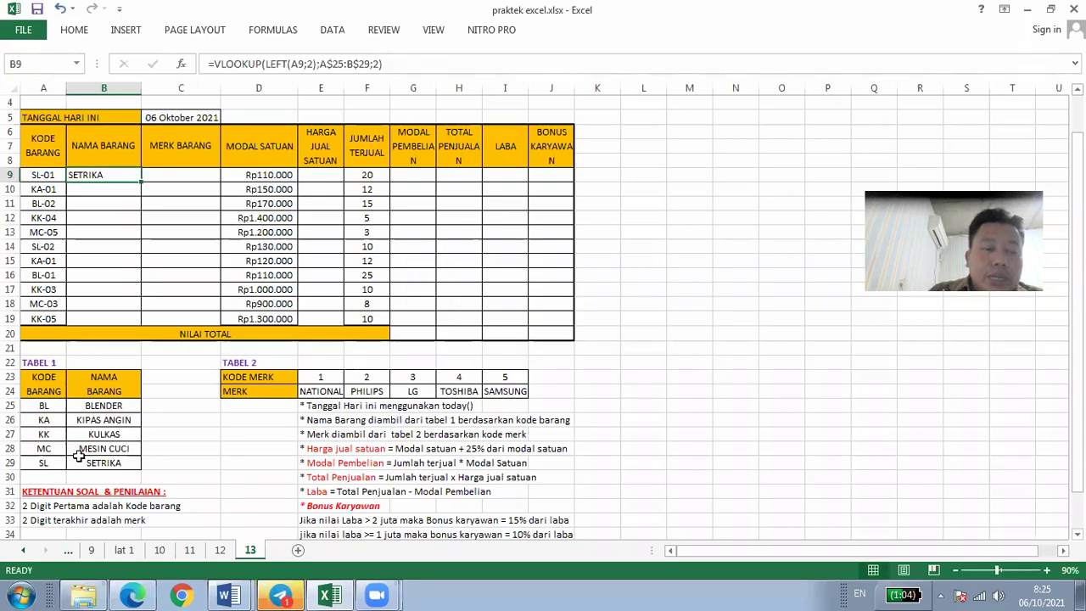
left_click_drag(141, 183, 136, 321)
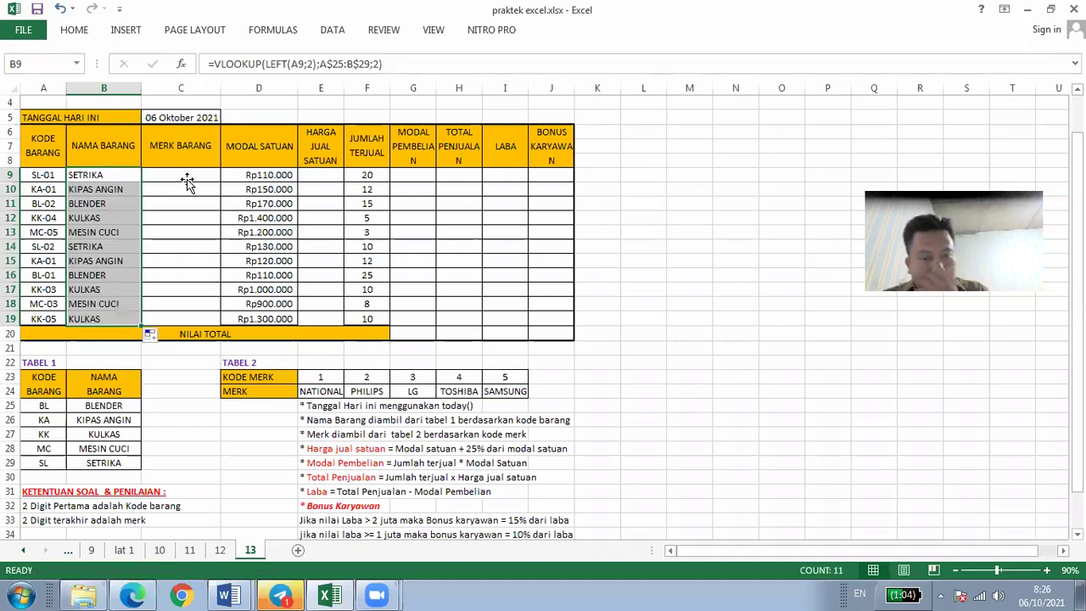
- Select the first MERK BARANG cell, C9, and zoom the sheet in to 100%
left_click(188, 180)
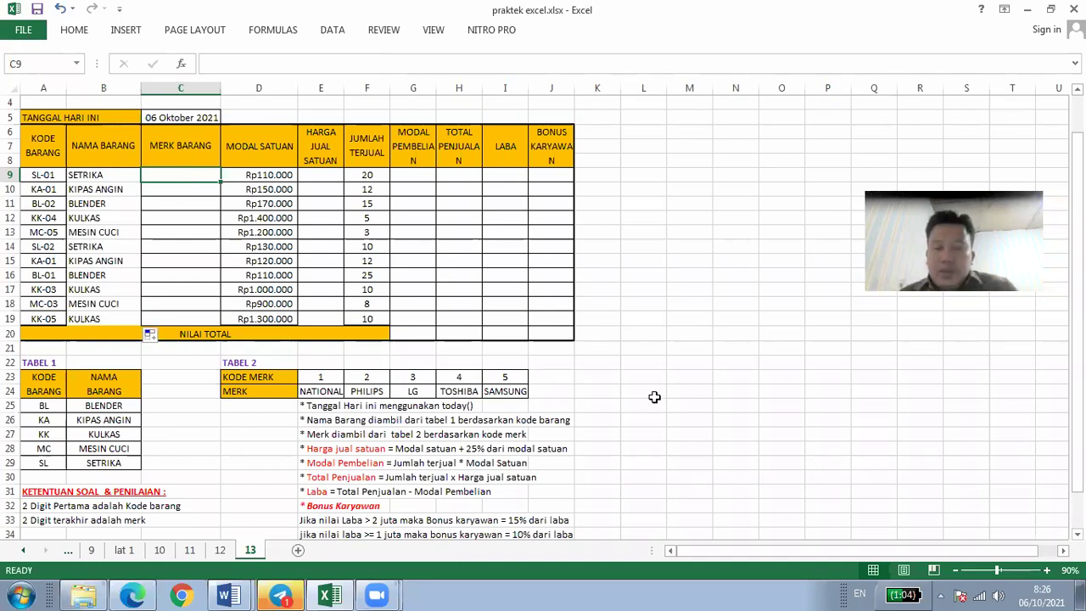
left_click(1048, 571)
left_click(1049, 571)
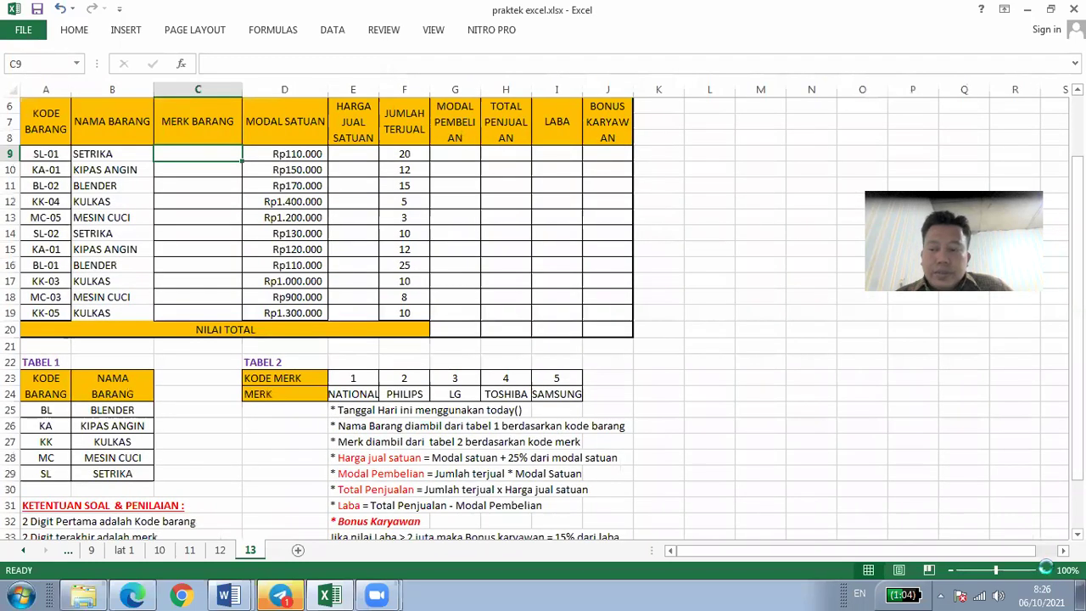
- Zoom the sheet in to 120%, keeping the report rows and Tabel 2 in view
left_click(1048, 571)
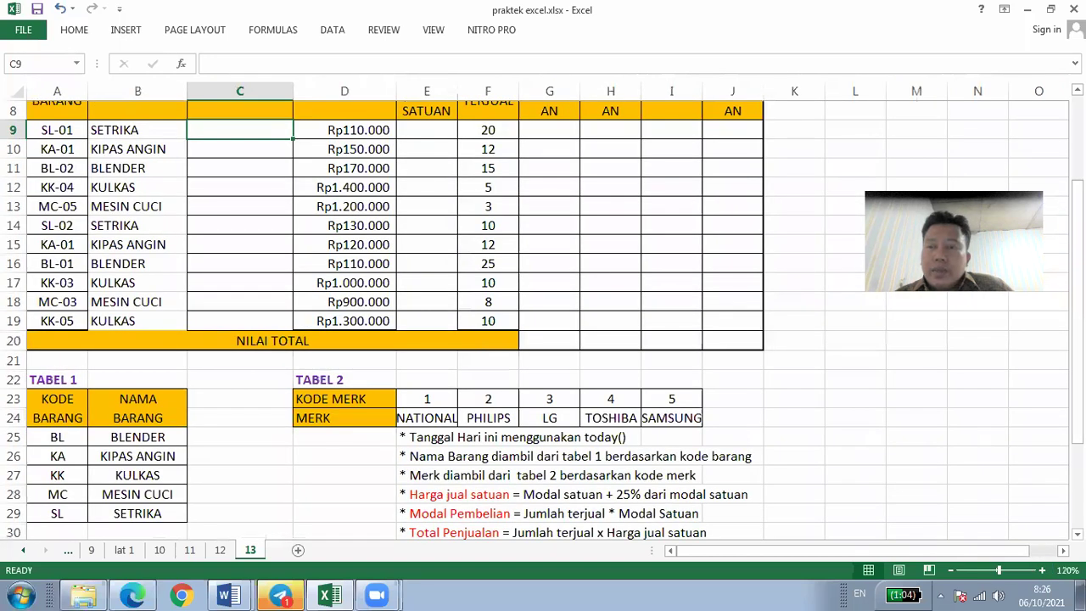
scroll(410, 172, "up", 2)
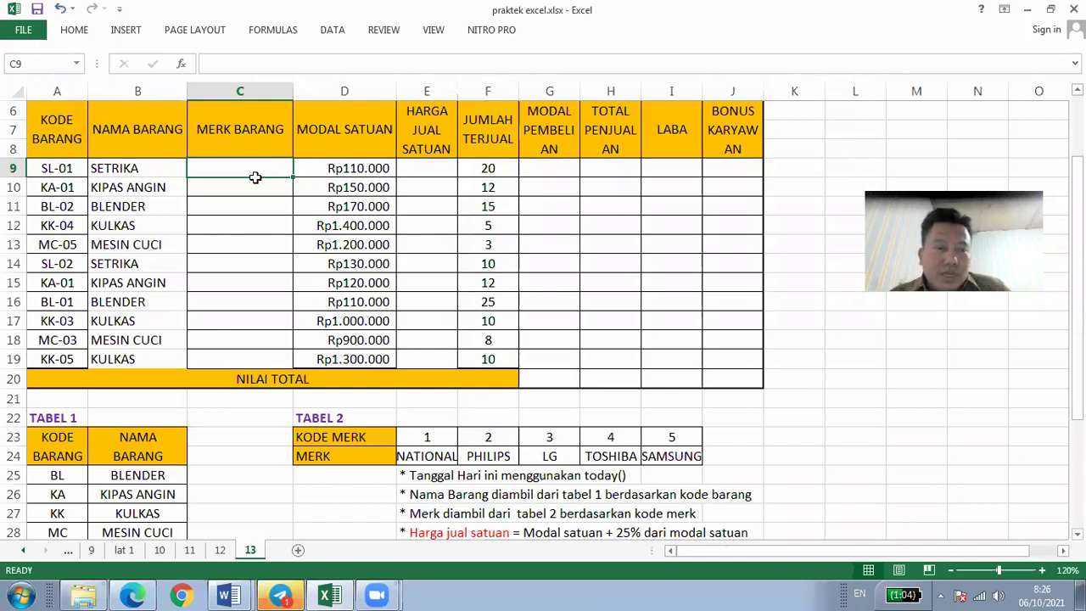
key("Right")
key("Down")
key("Left")
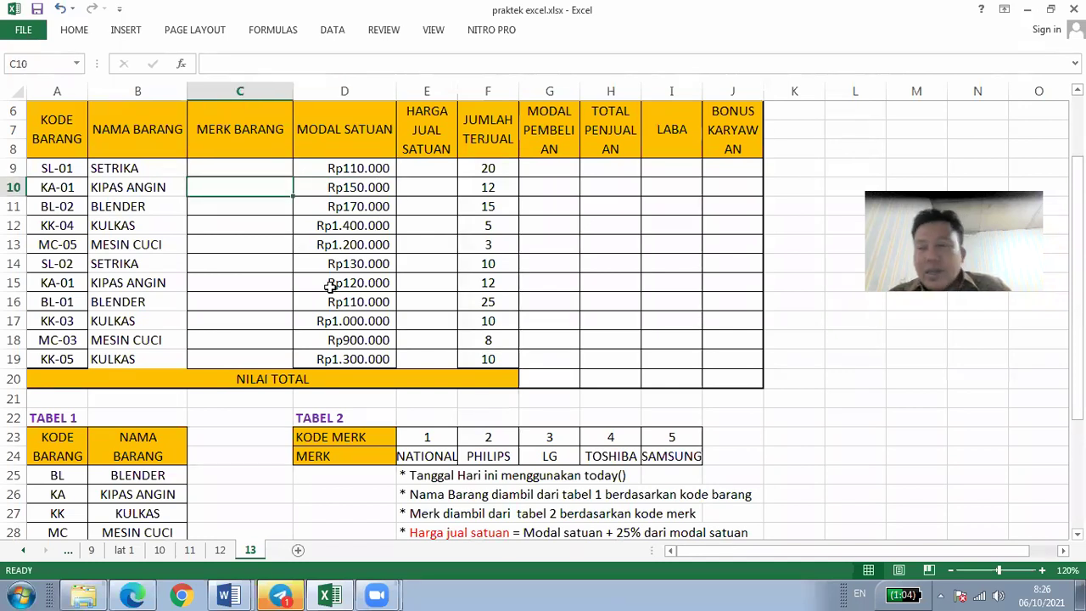
type("=")
key("Escape")
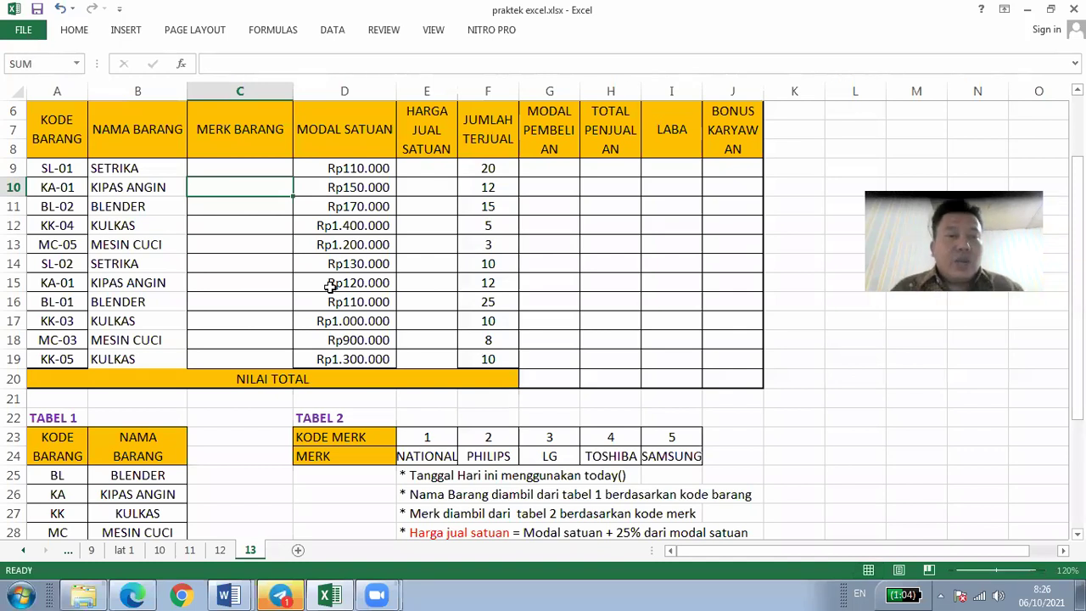
key("Up")
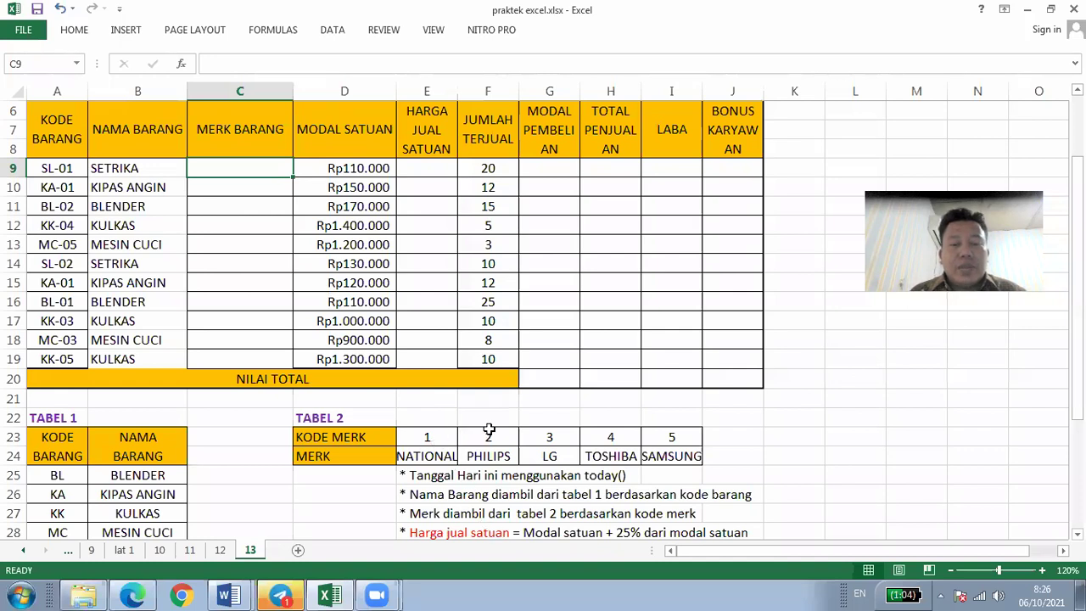
type("=")
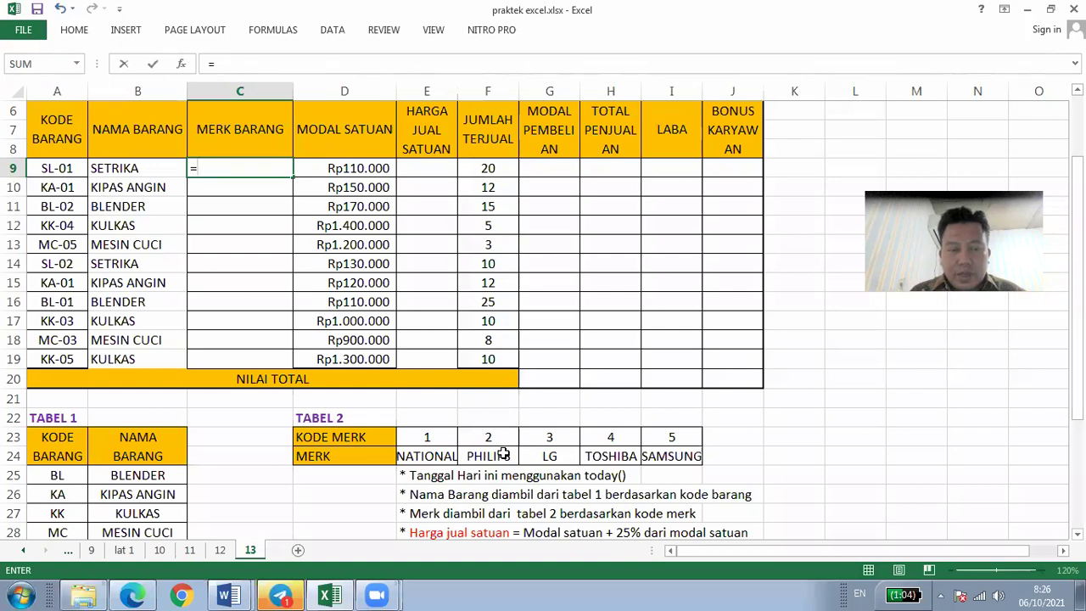
type("HL")
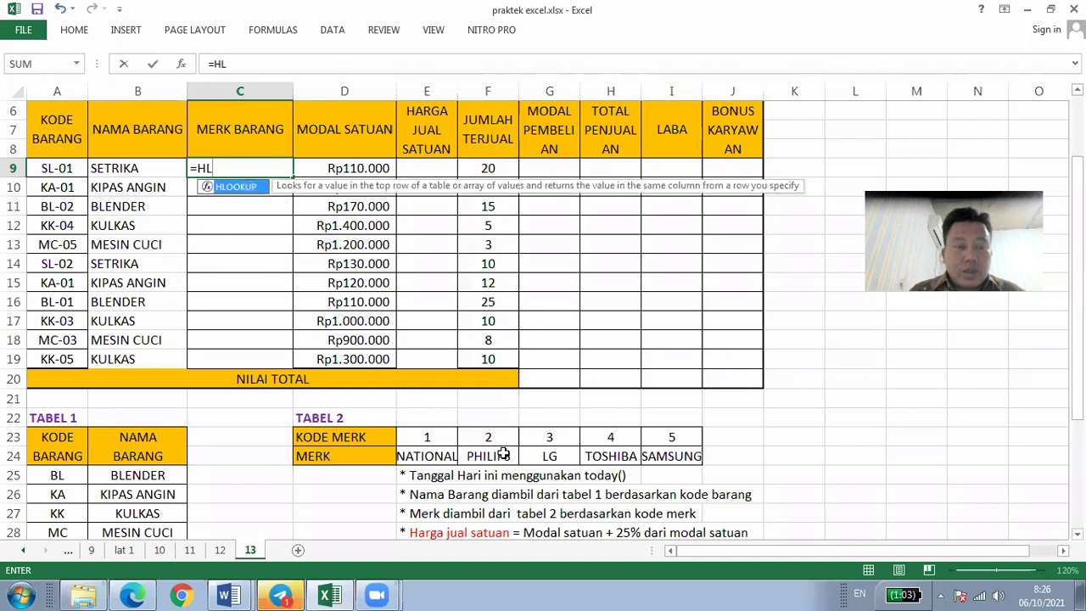
key("Tab")
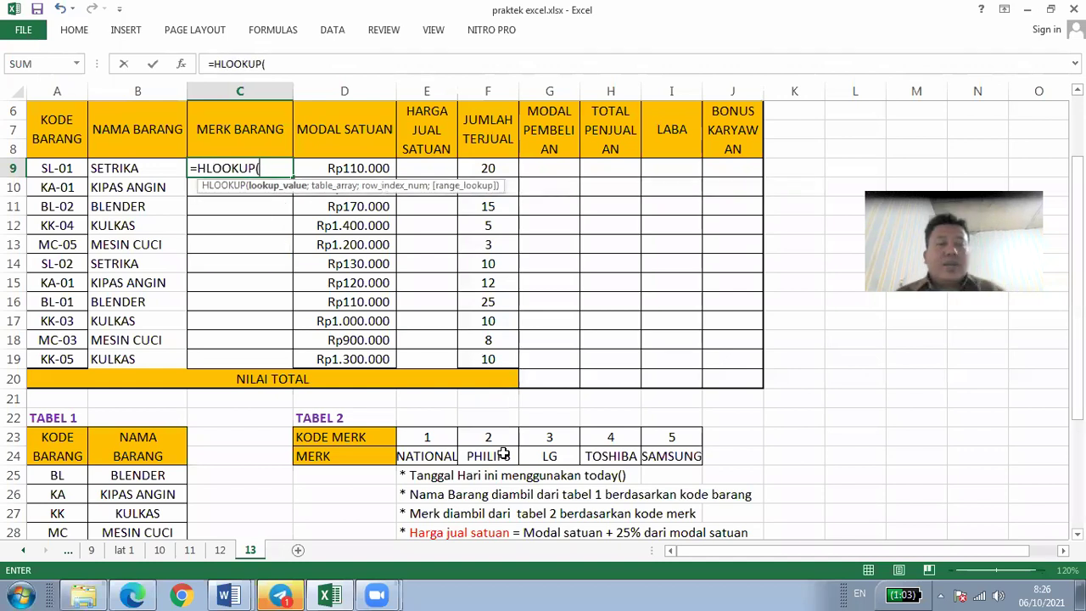
key("Escape")
- Remove the centre alignment from the KODE MERK numbers in Tabel 2, E23:I23
left_click(434, 435)
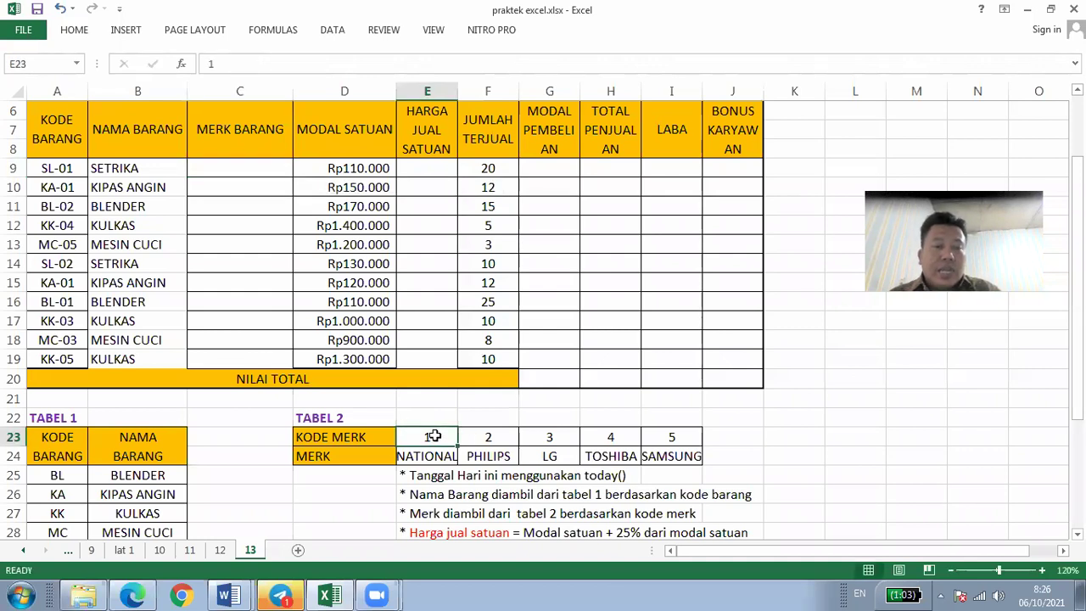
left_click_drag(434, 436, 646, 437)
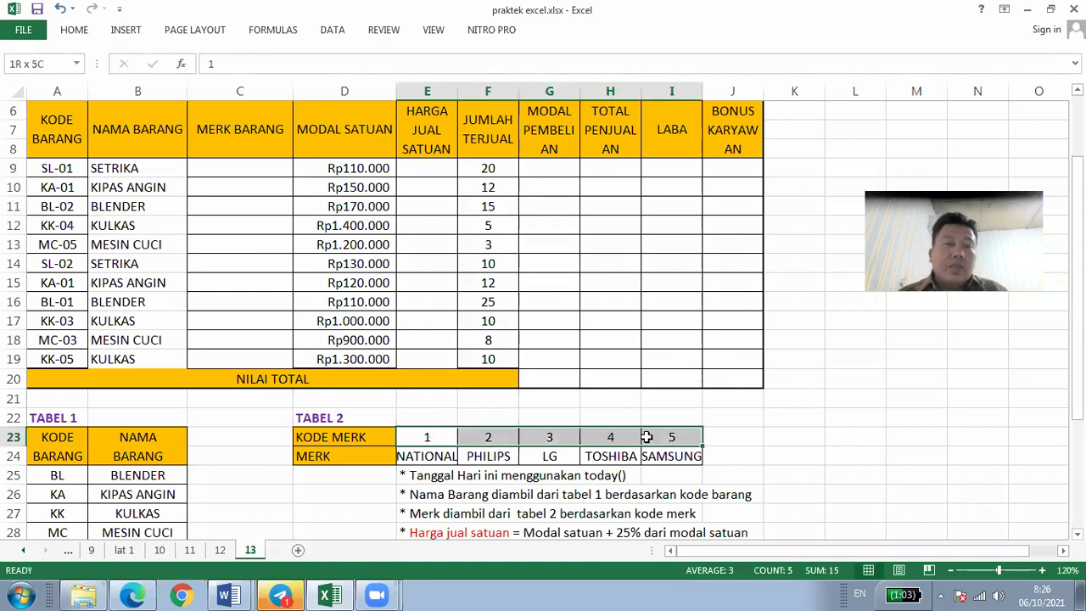
left_click(74, 34)
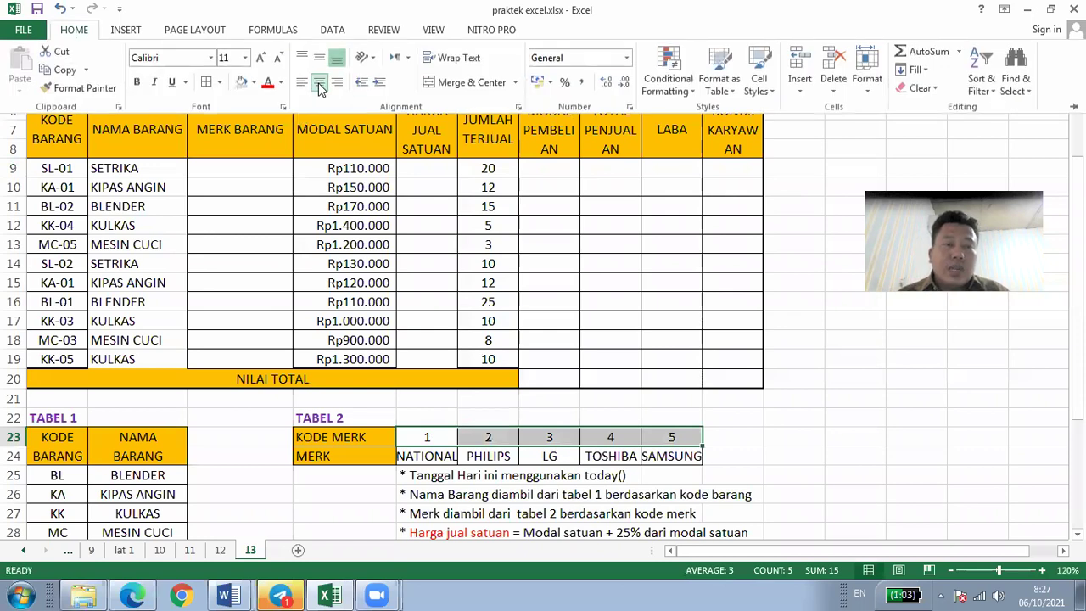
left_click(320, 85)
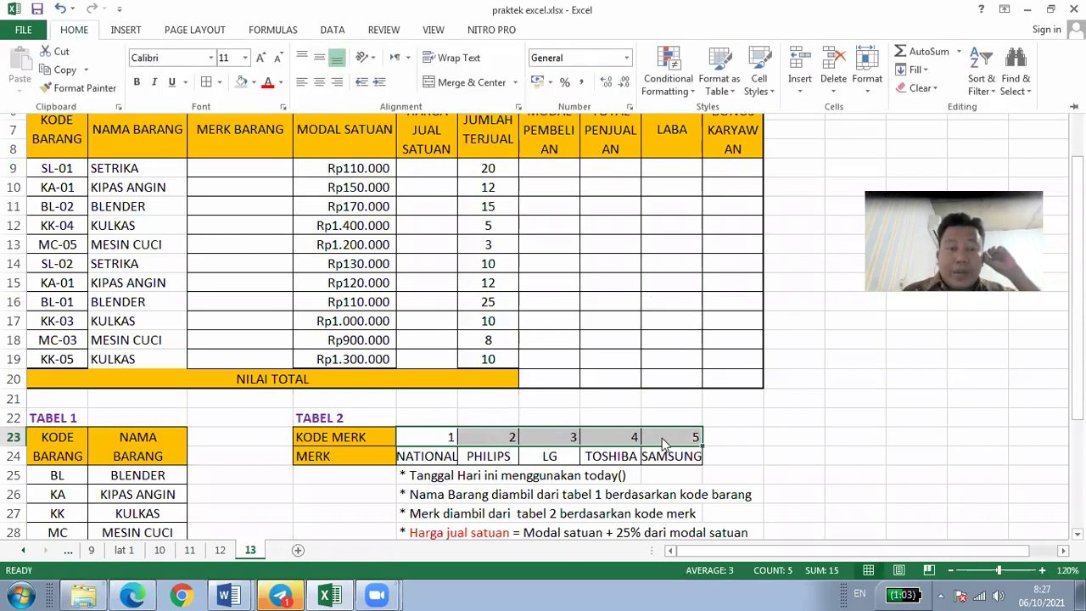
- Remove the centre alignment from the KODE BARANG item codes in A9:A19
left_click(70, 169)
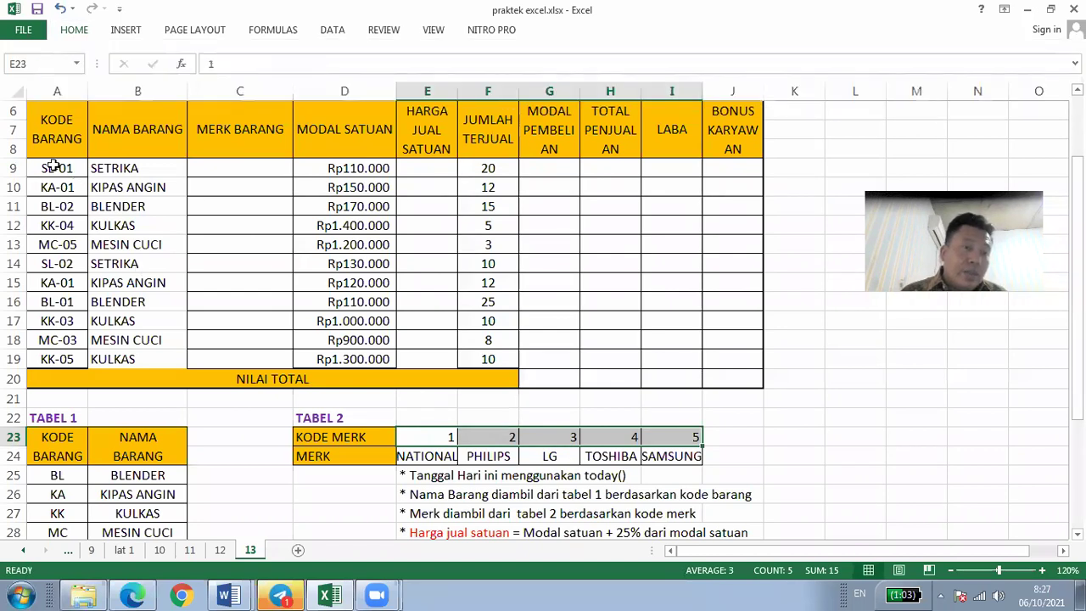
left_click_drag(52, 166, 82, 277)
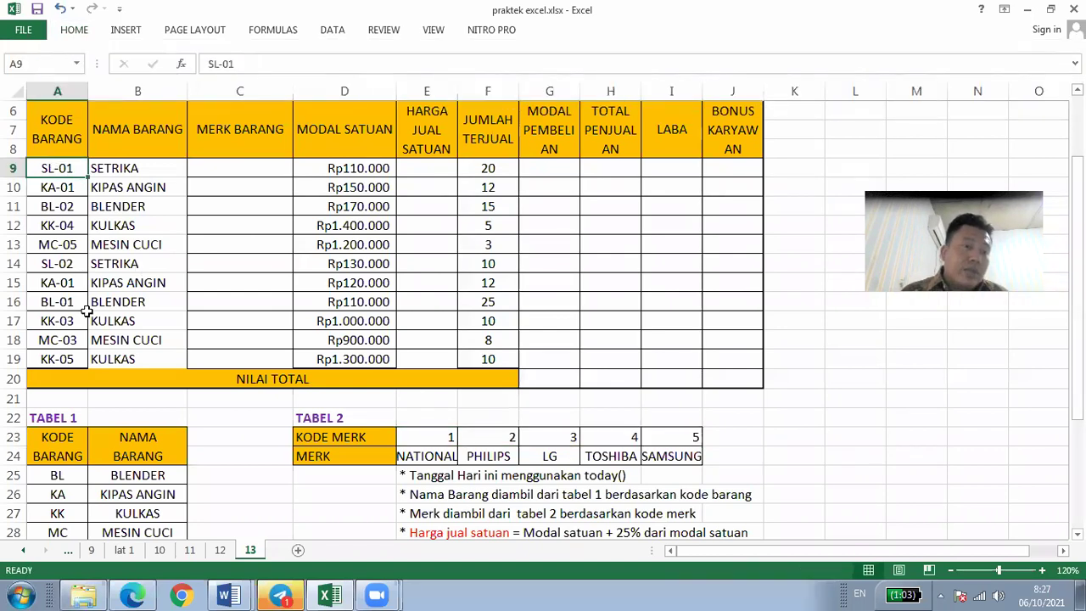
left_click_drag(70, 340, 66, 359)
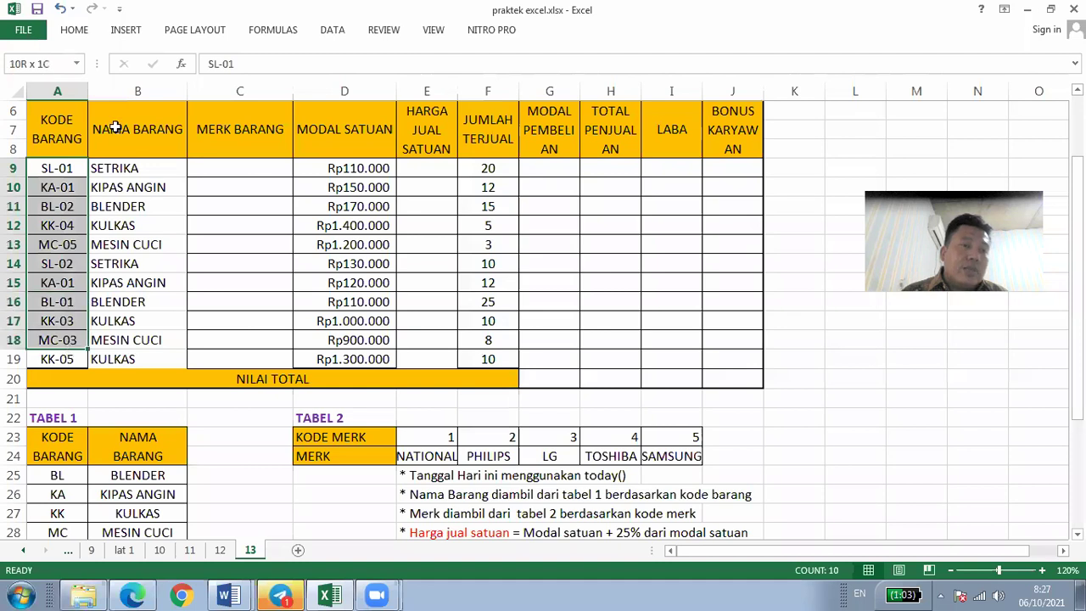
left_click(74, 32)
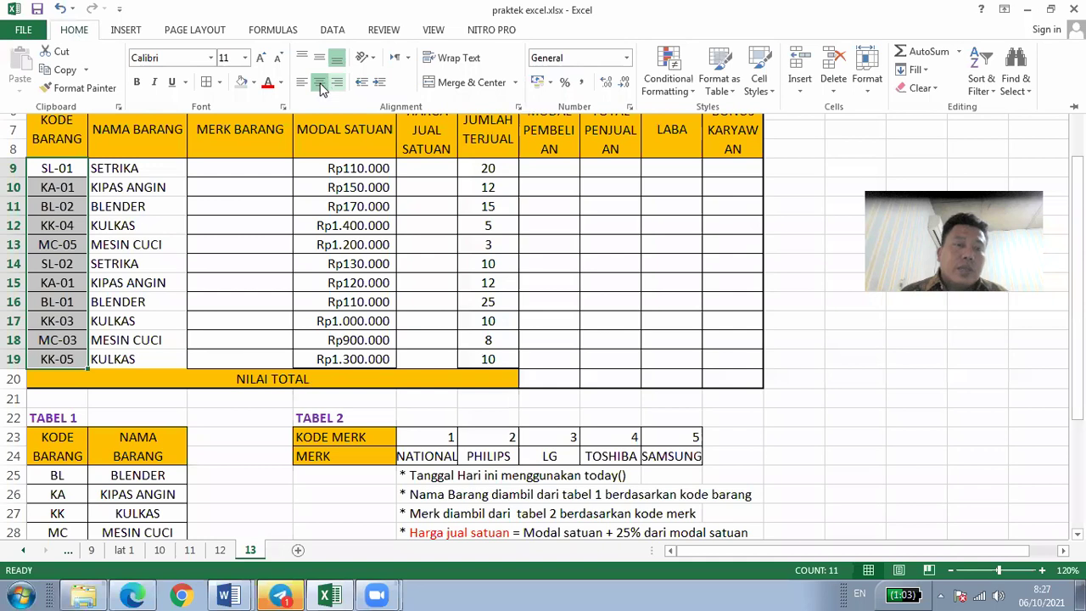
left_click(319, 84)
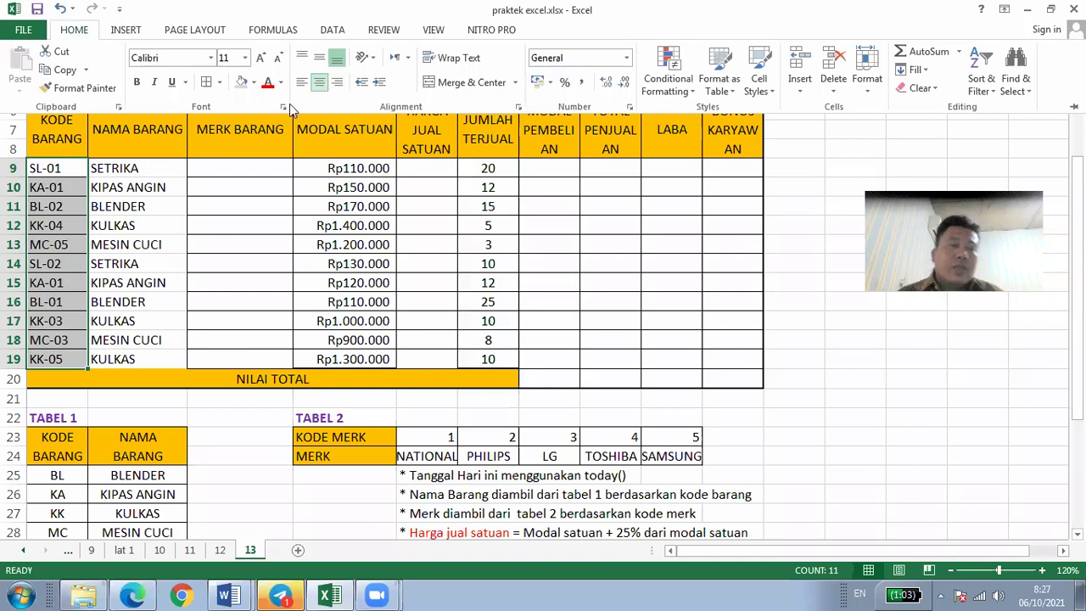
- Start an HLOOKUP in the first MERK BARANG cell, C9, with RIGHT(A9;1) as its lookup value
left_click(237, 172)
left_click(237, 170)
type("=")
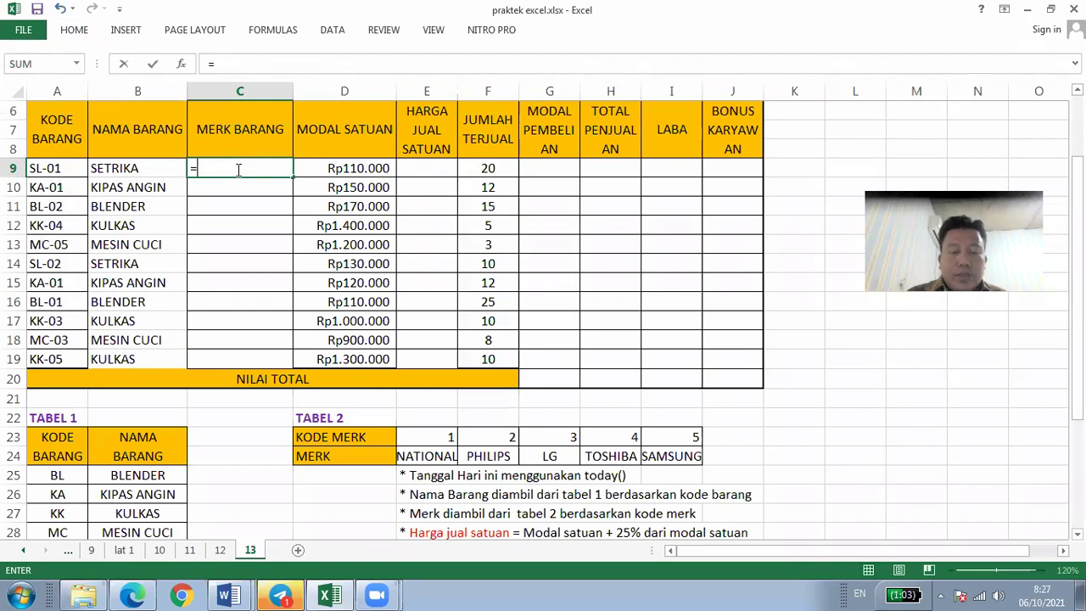
type("HL")
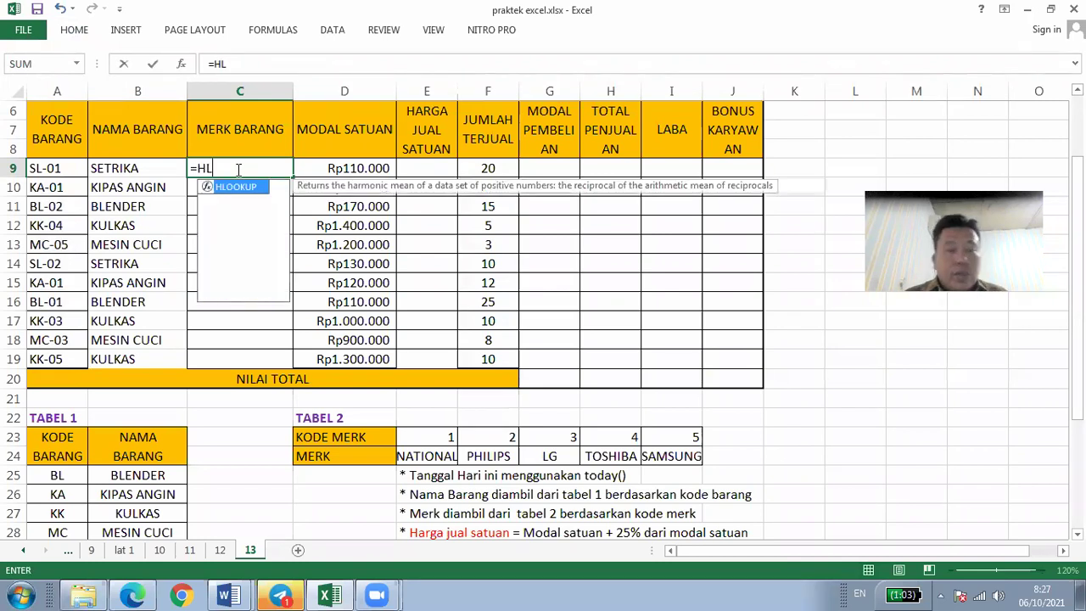
key("Tab")
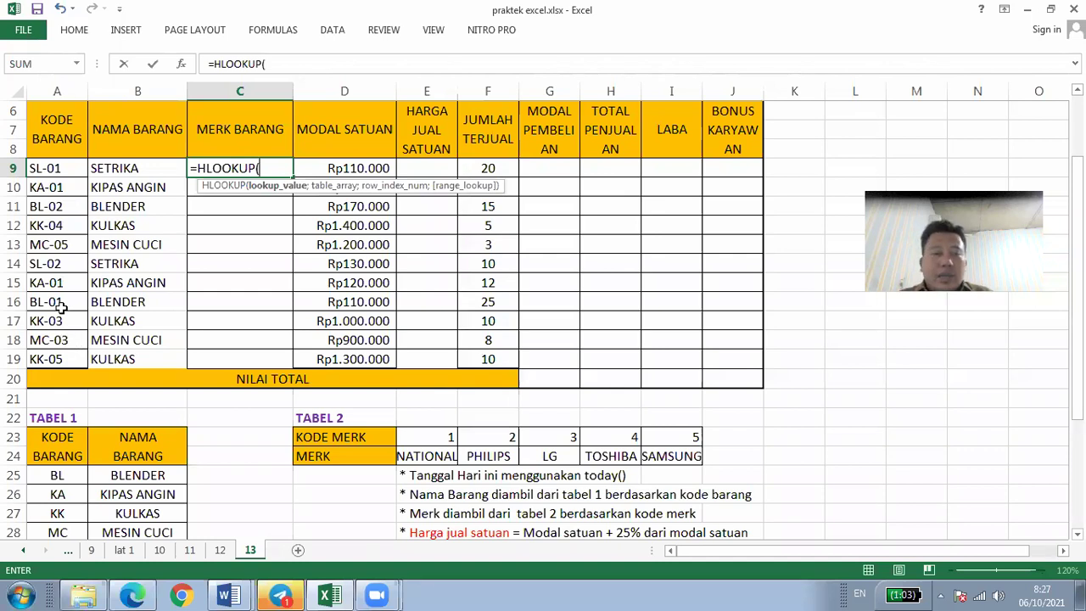
type("R")
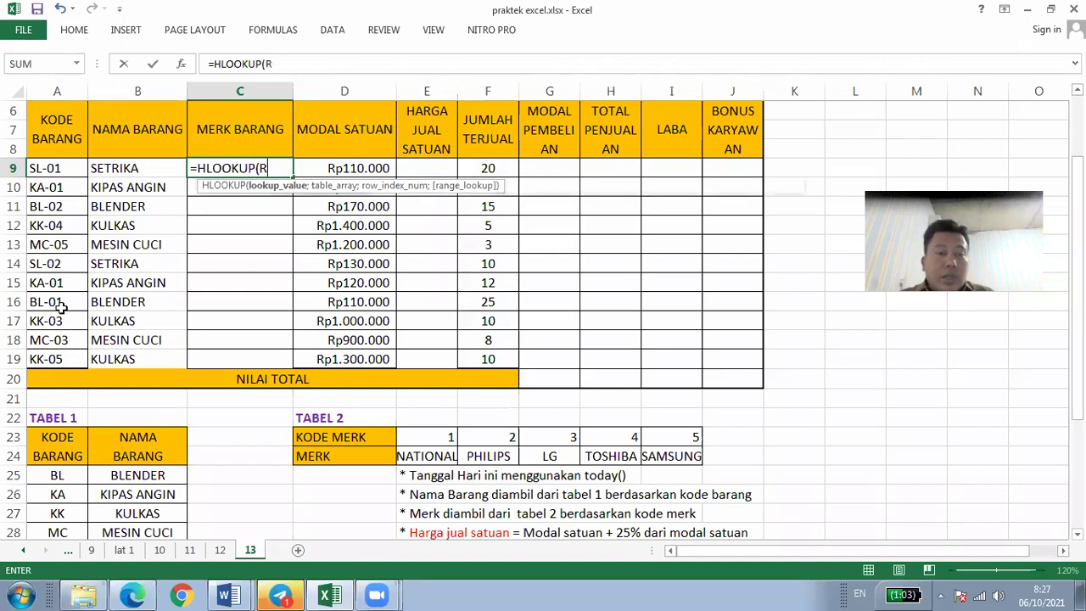
type("IG")
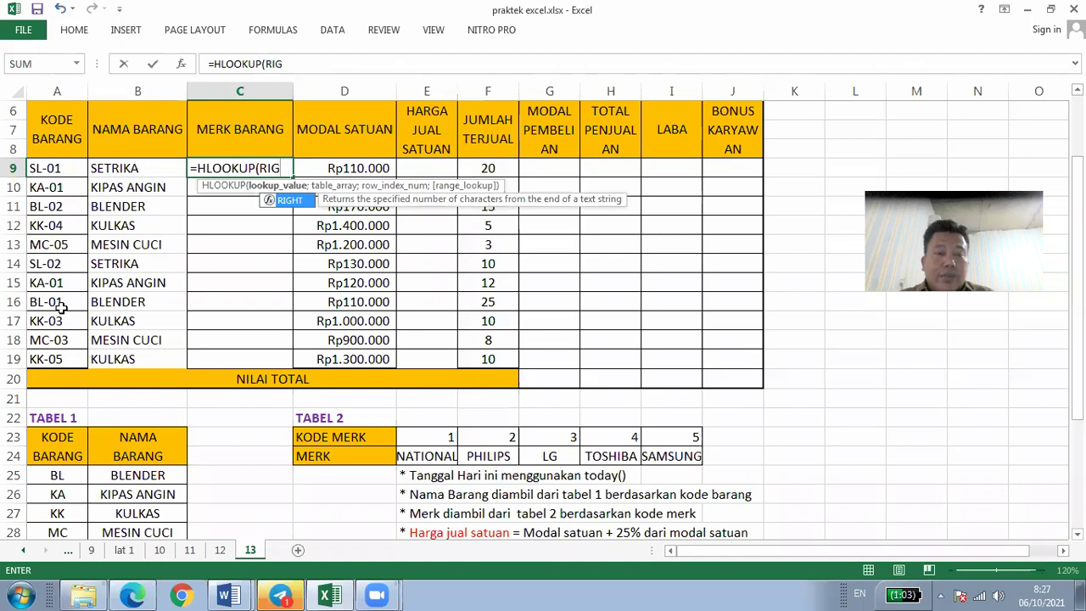
key("Tab")
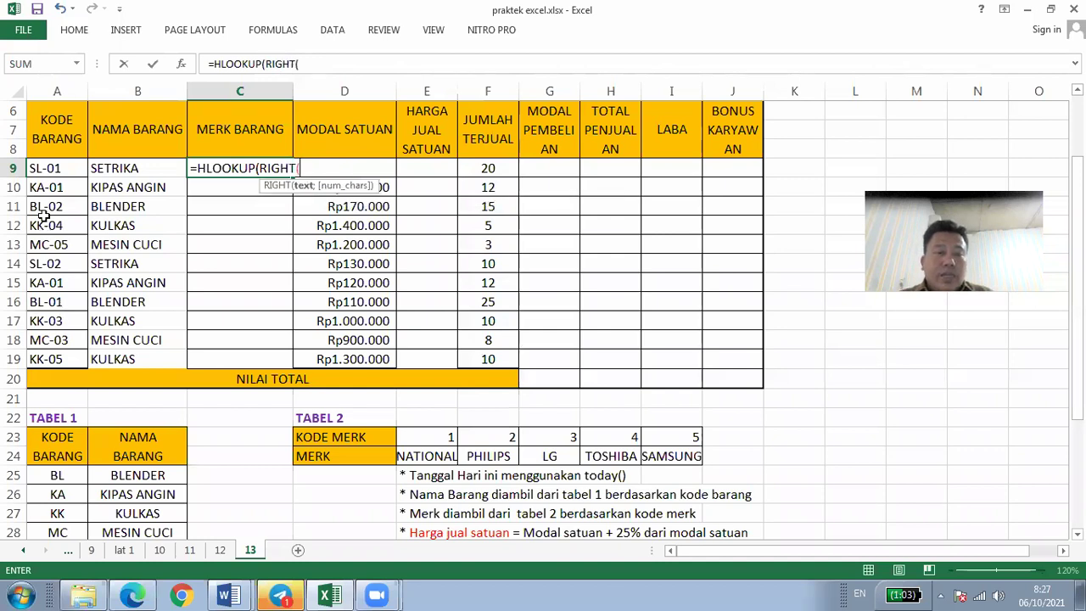
left_click(48, 168)
type(";")
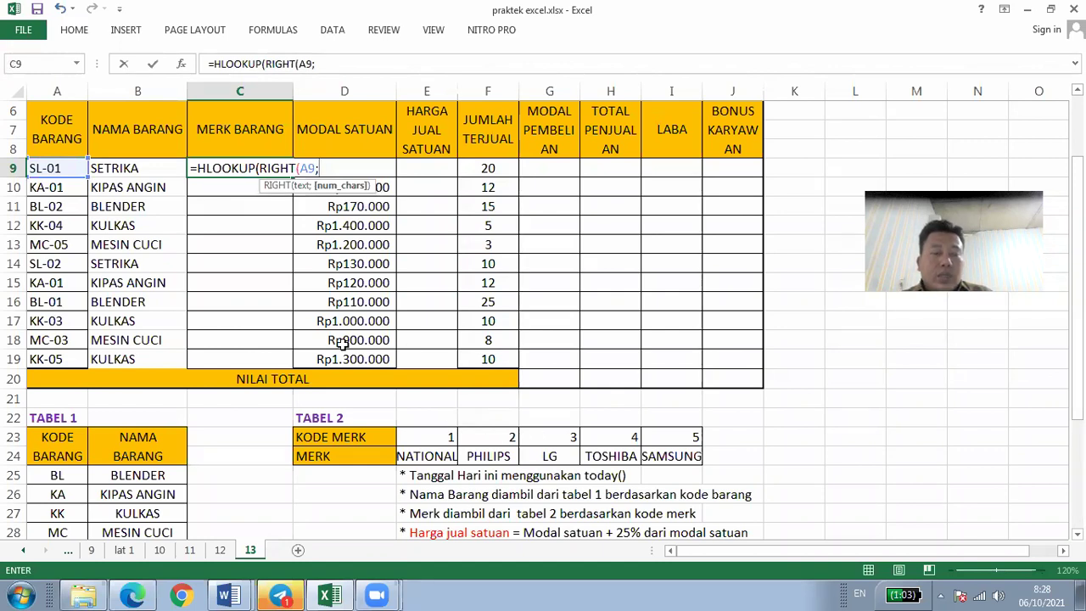
type("1)")
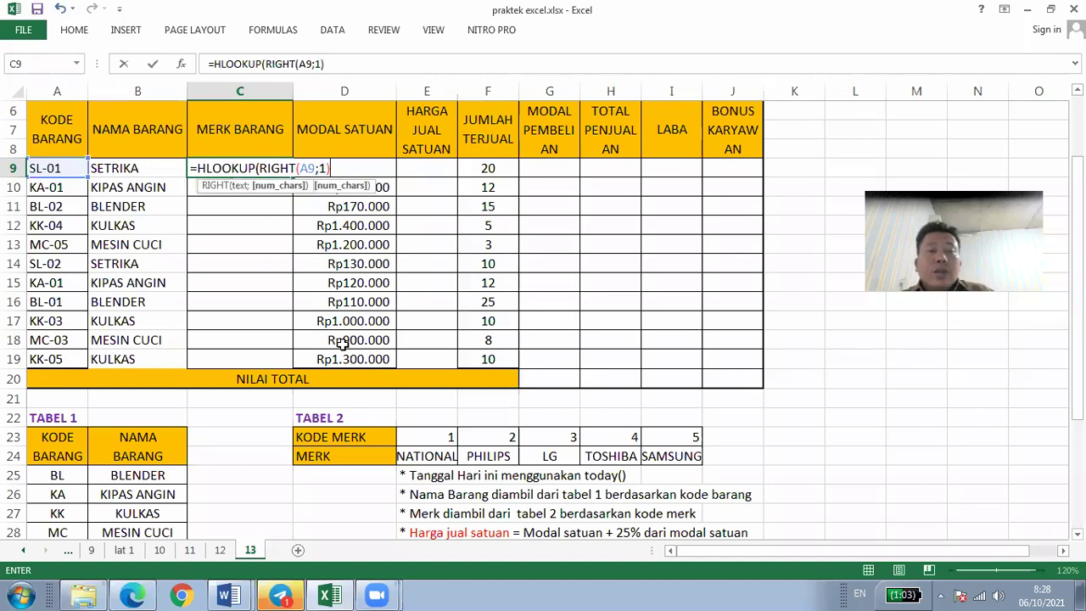
- Use the Tabel 2 data as the HLOOKUP table array with its rows locked, E$23:I$24
type(";")
left_click(446, 438)
key("shift+Right")
left_click_drag(659, 456, 667, 458)
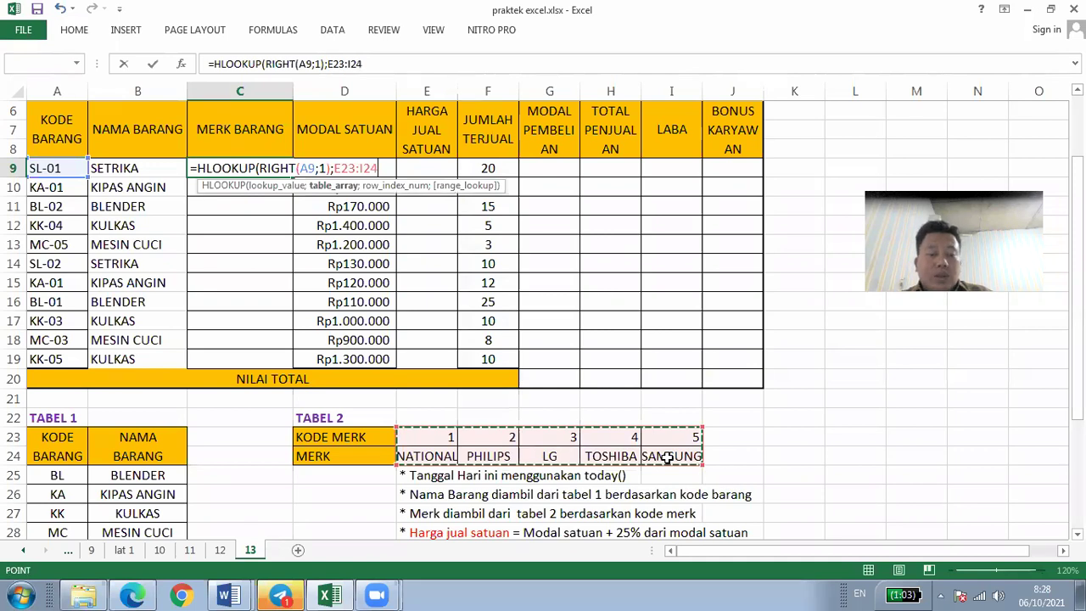
key("F4")
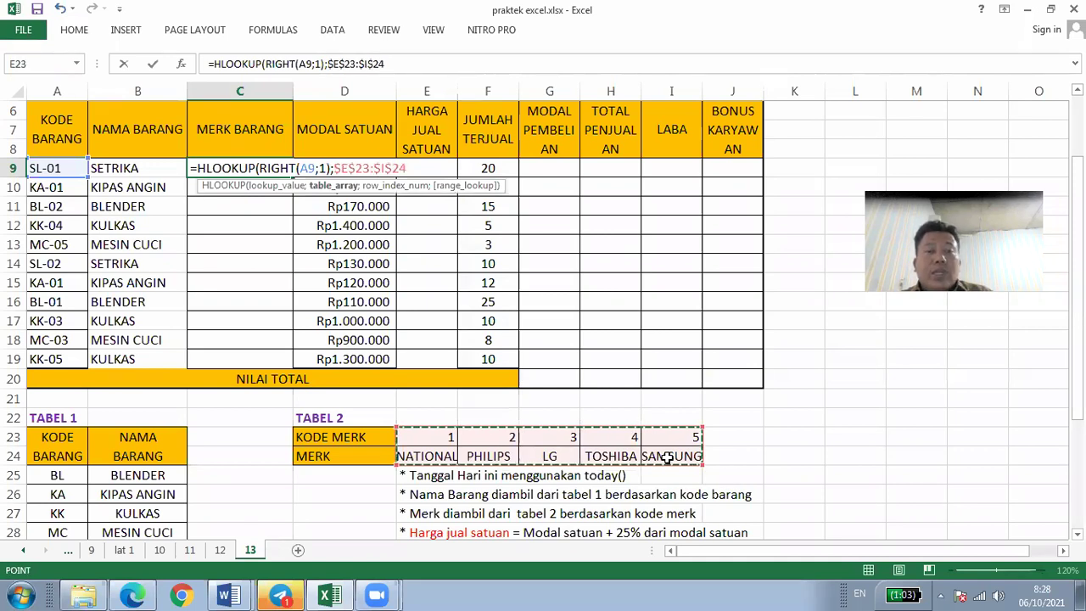
key("F4")
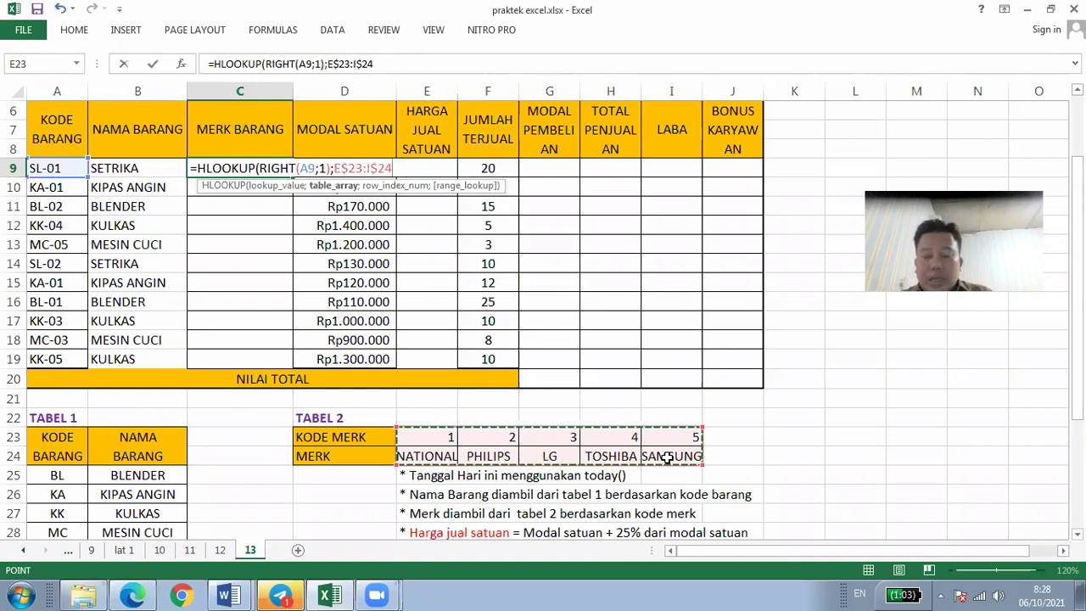
- Complete the C9 HLOOKUP with row index 2, fill it down the MERK BARANG column to C19, and reselect C9
type(";")
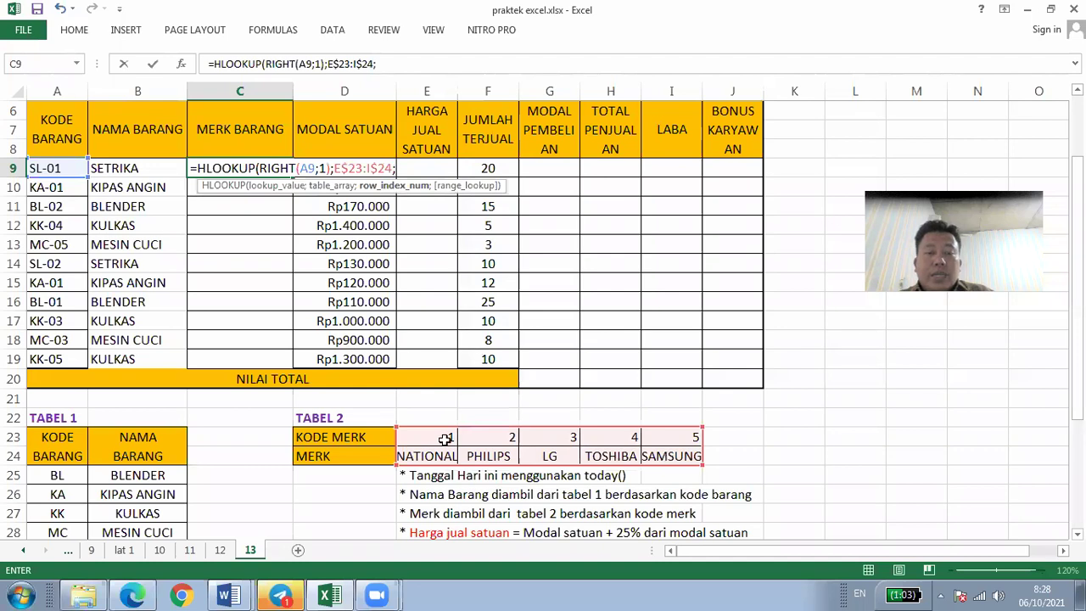
type("2")
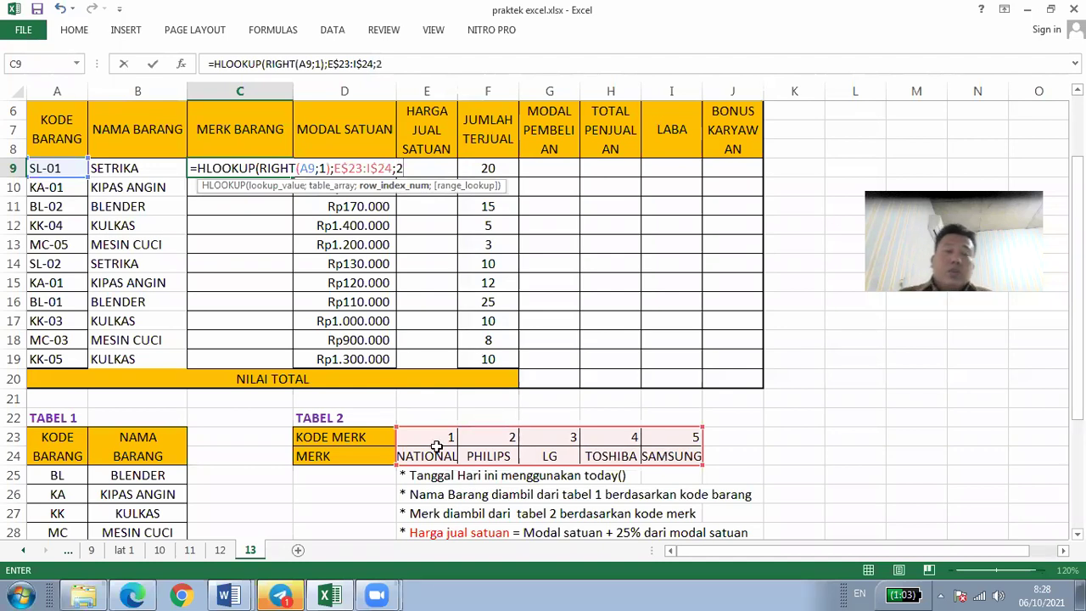
type(")")
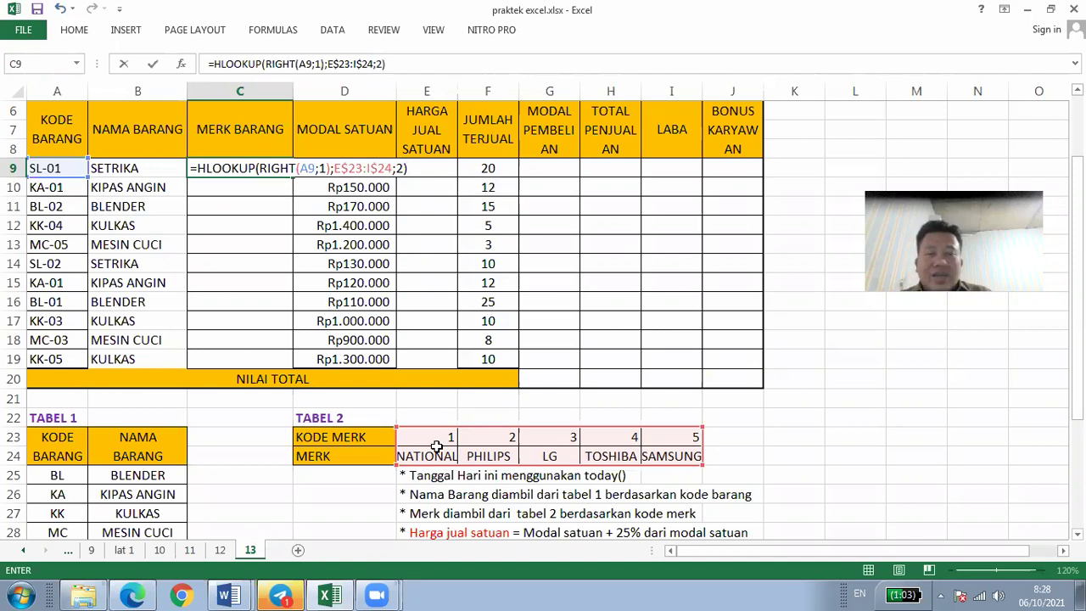
key("Return")
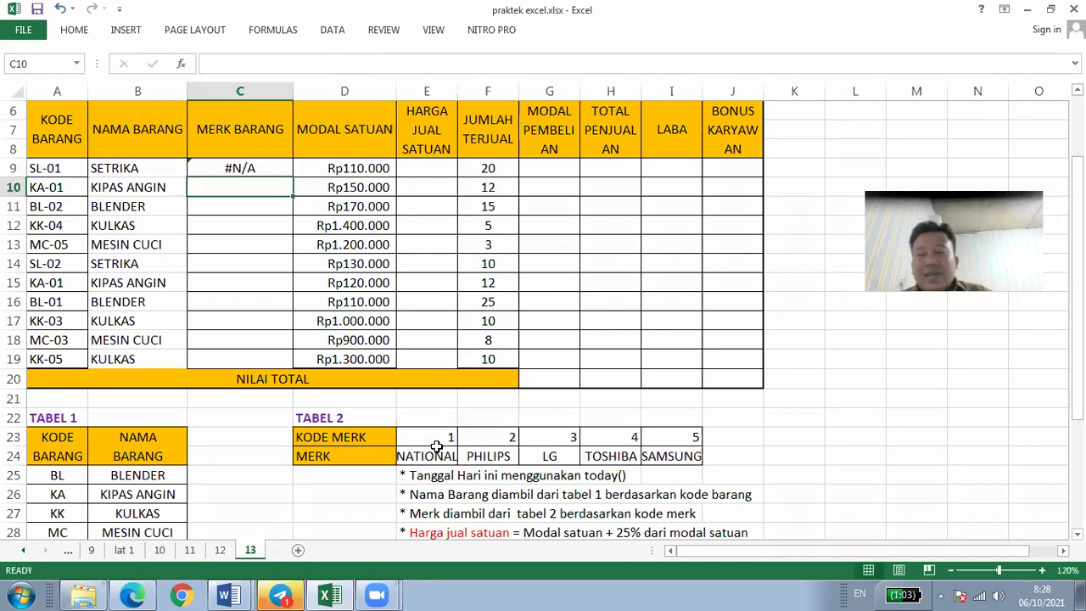
left_click(279, 168)
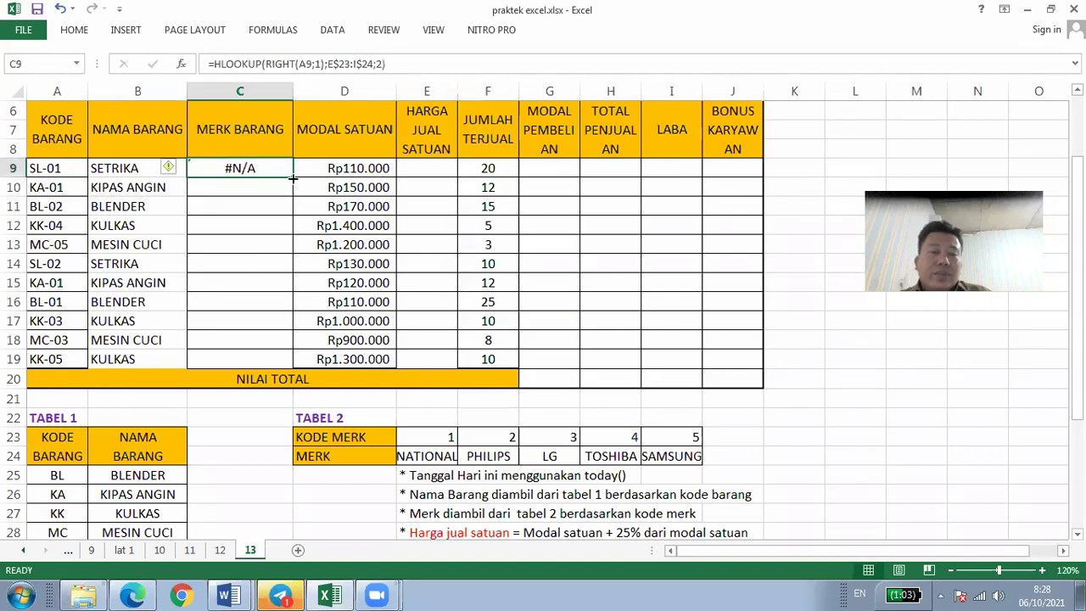
left_click_drag(292, 178, 281, 365)
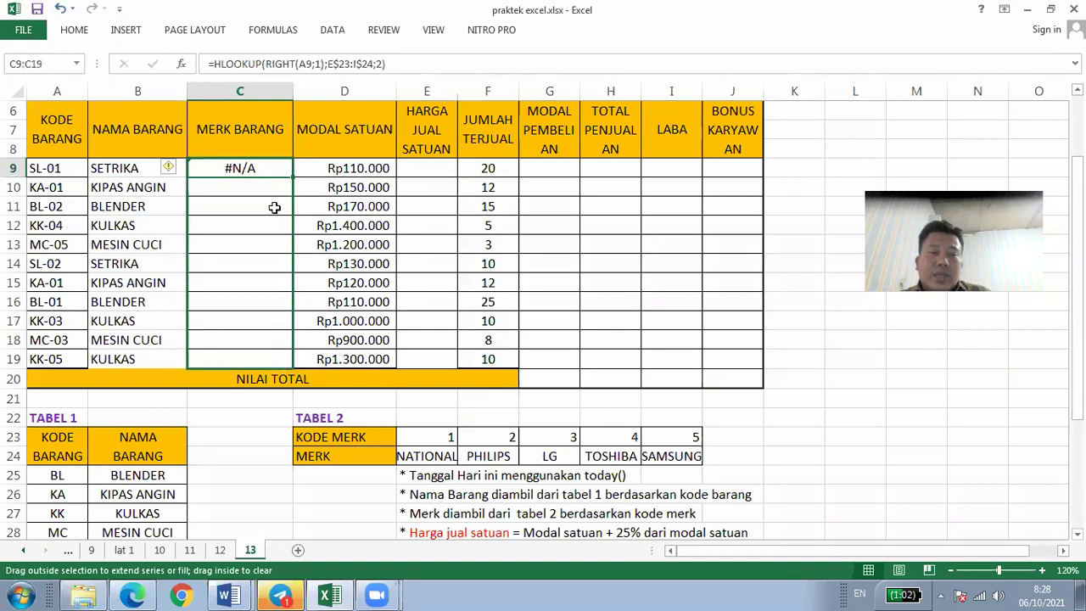
left_click(268, 162)
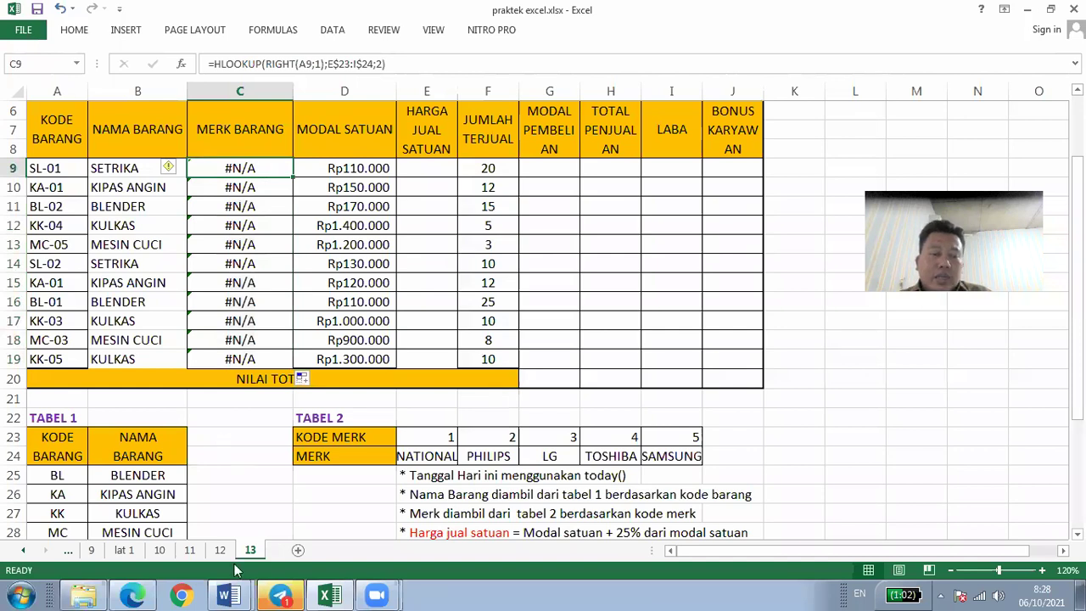
- Switch to the TM6_text dan vlookup hlookup Word document, examine the Keterangan rule on matching lookup data types, and return to Excel
left_click(240, 541)
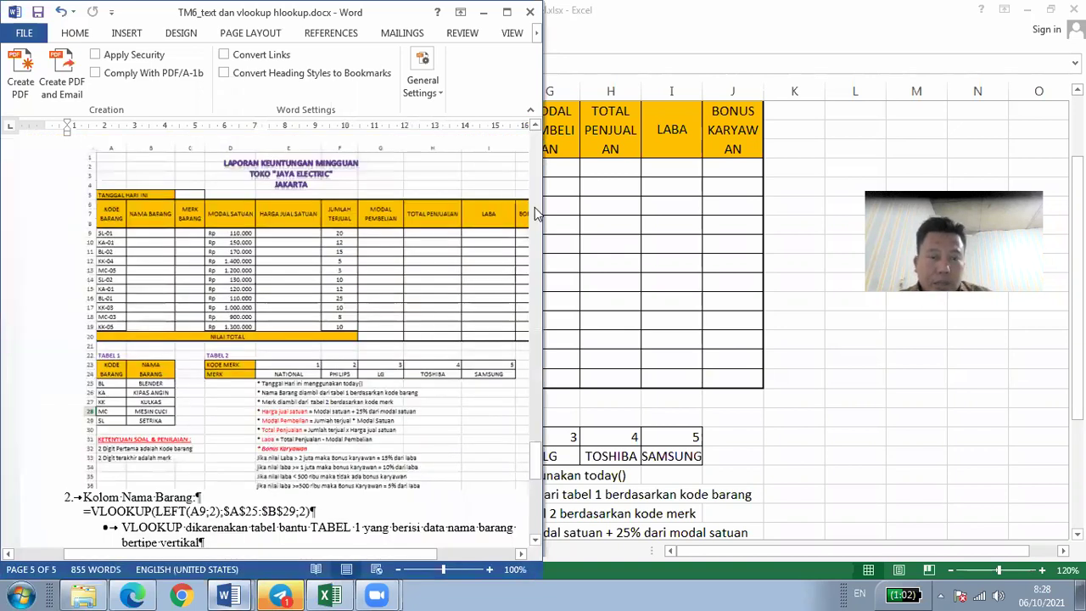
left_click(535, 208)
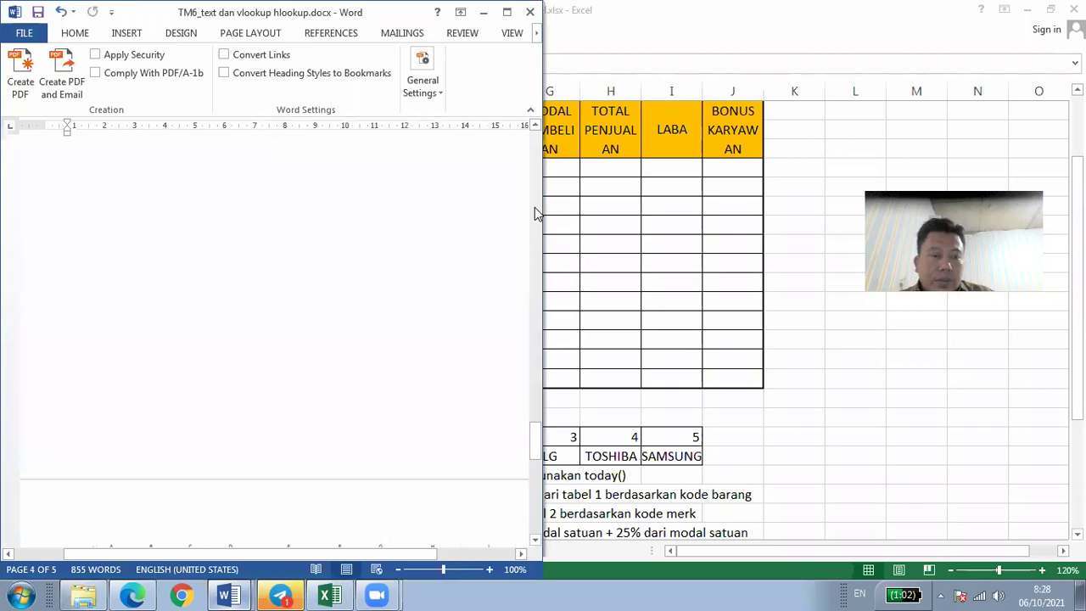
left_click(534, 213)
left_click(534, 214)
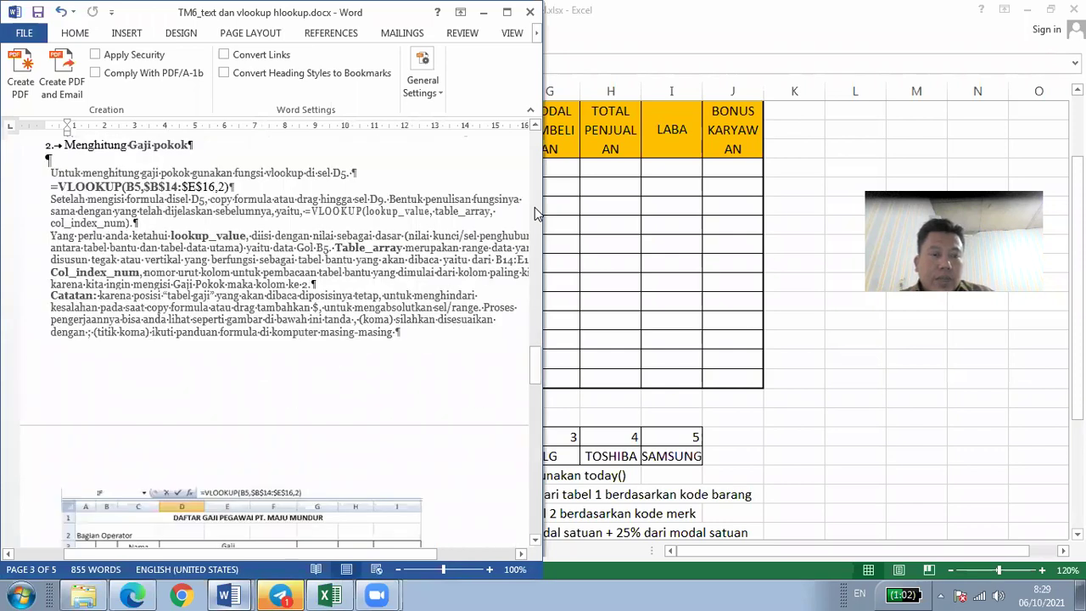
left_click(534, 213)
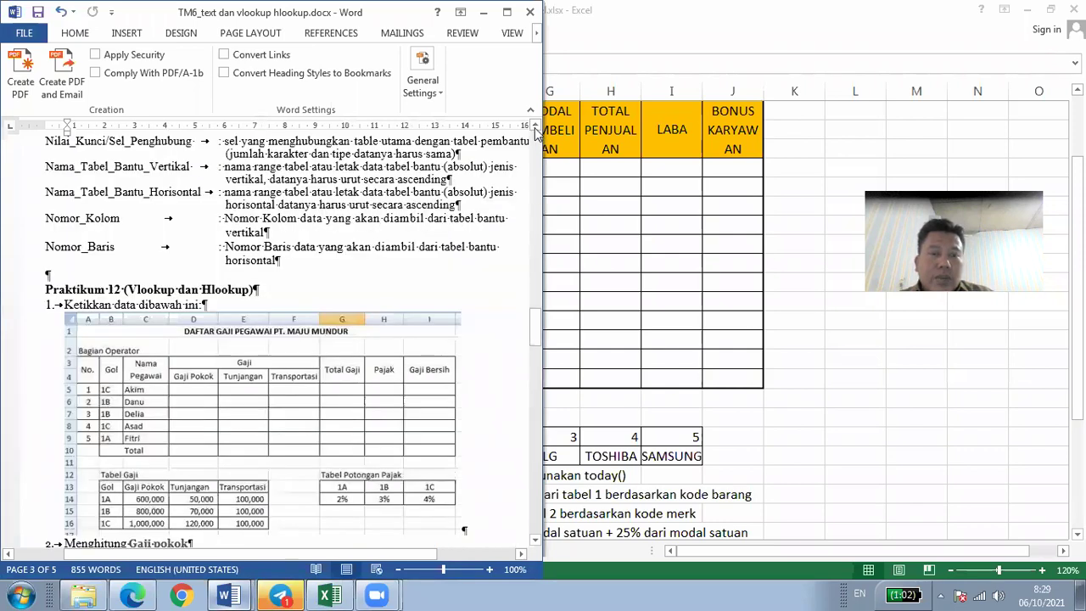
left_click(534, 126)
left_click(534, 126)
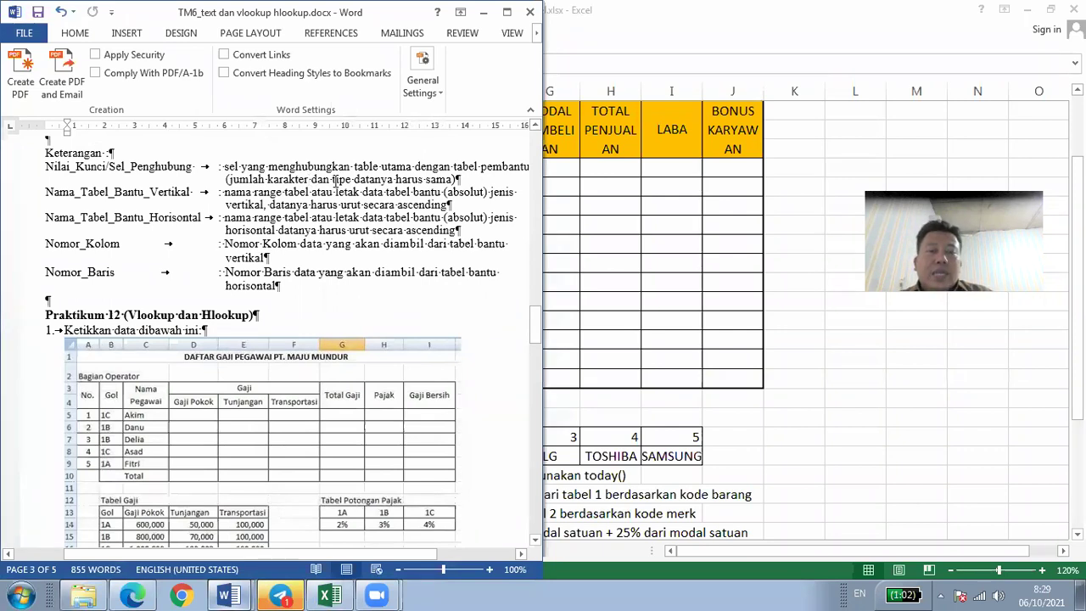
left_click_drag(333, 181, 404, 193)
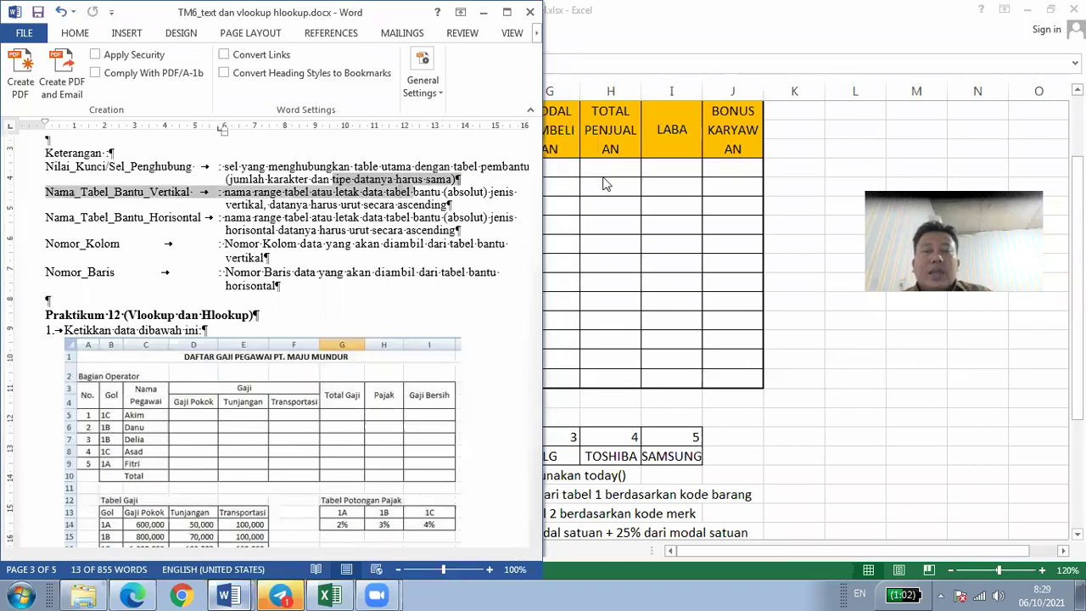
key("alt+Tab")
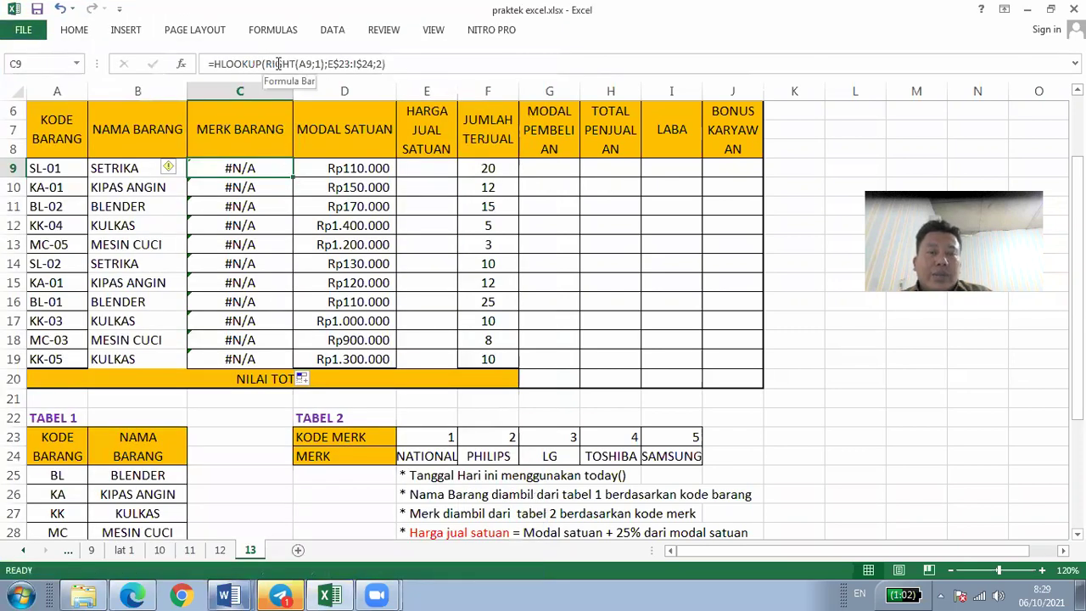
- Wrap the lookup value of the C9 HLOOKUP in VALUE, making it =HLOOKUP(VALUE(RIGHT(A9;1));E$23:I$24;2)
left_click(435, 441)
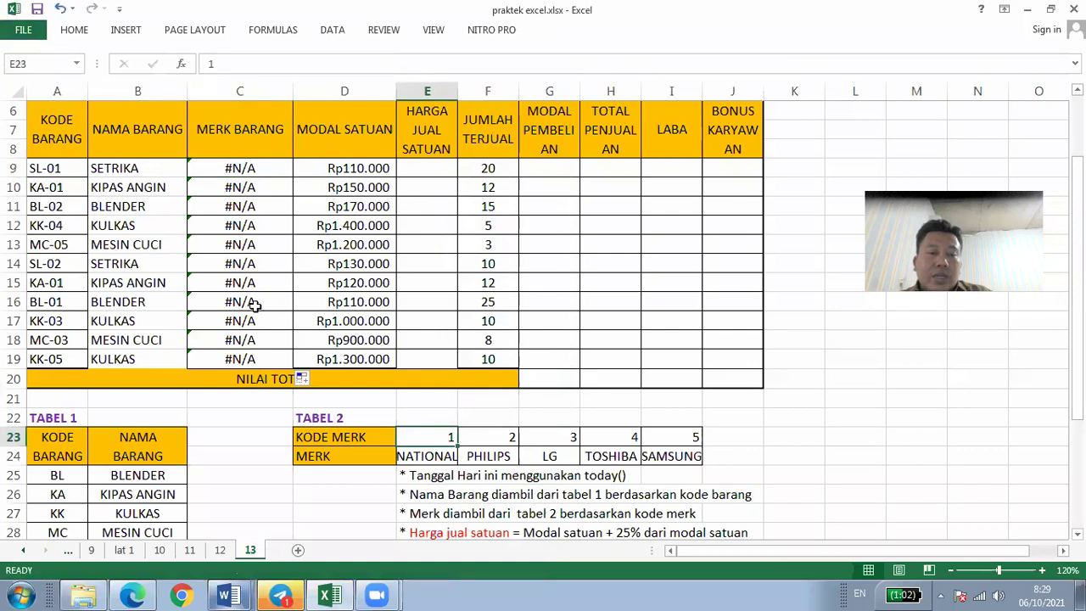
left_click(90, 263)
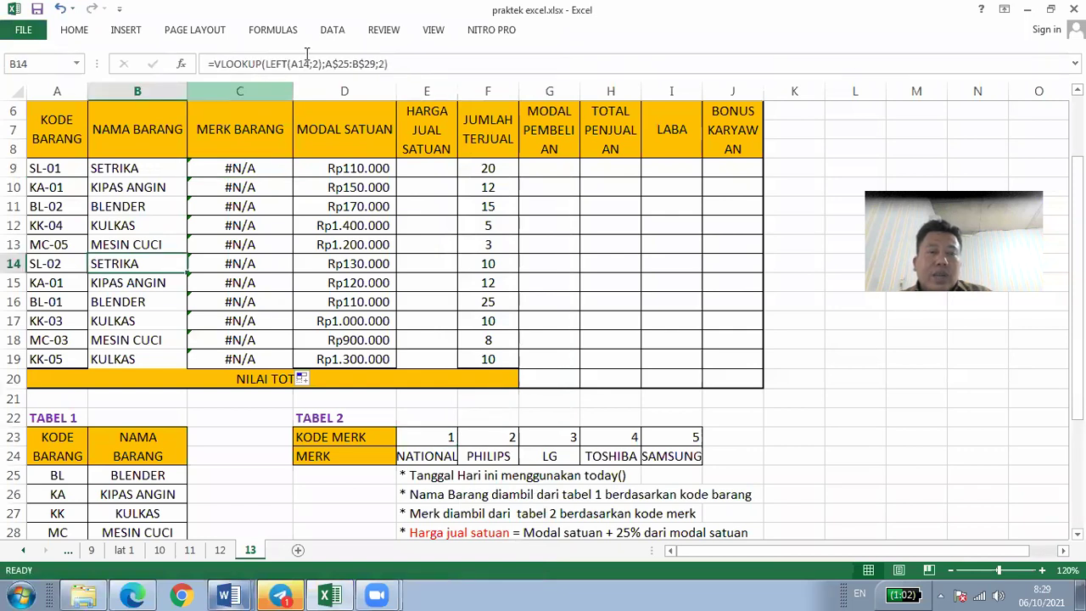
left_click(251, 168)
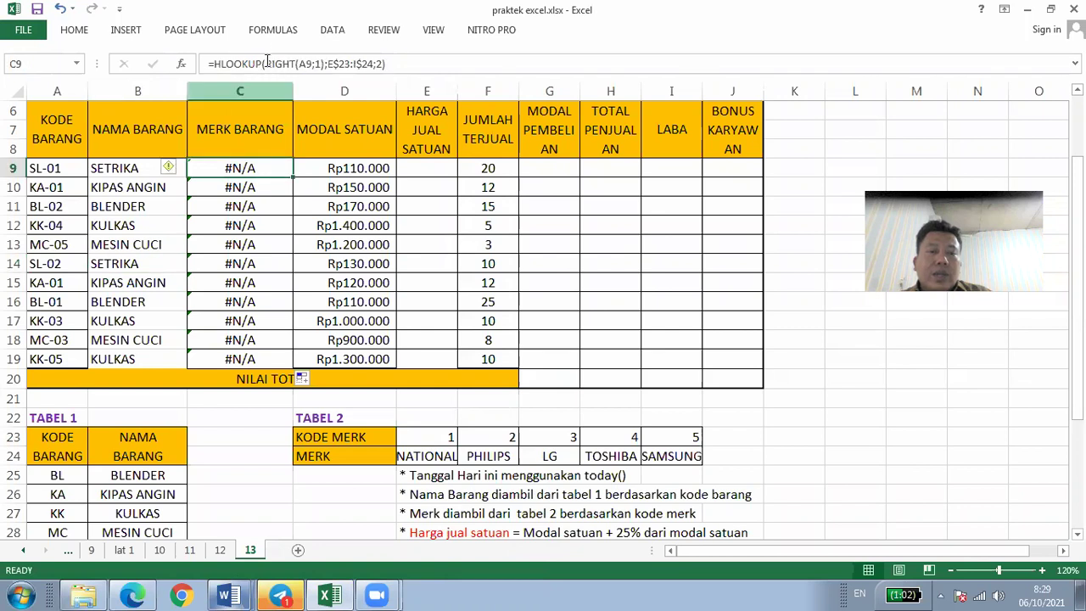
left_click(267, 64)
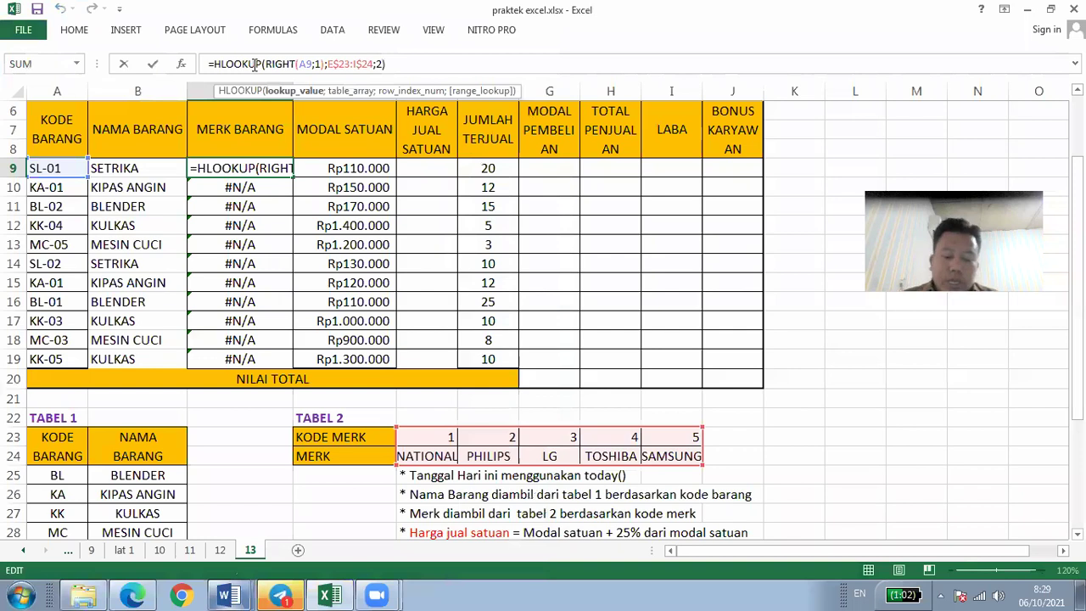
type("VALU")
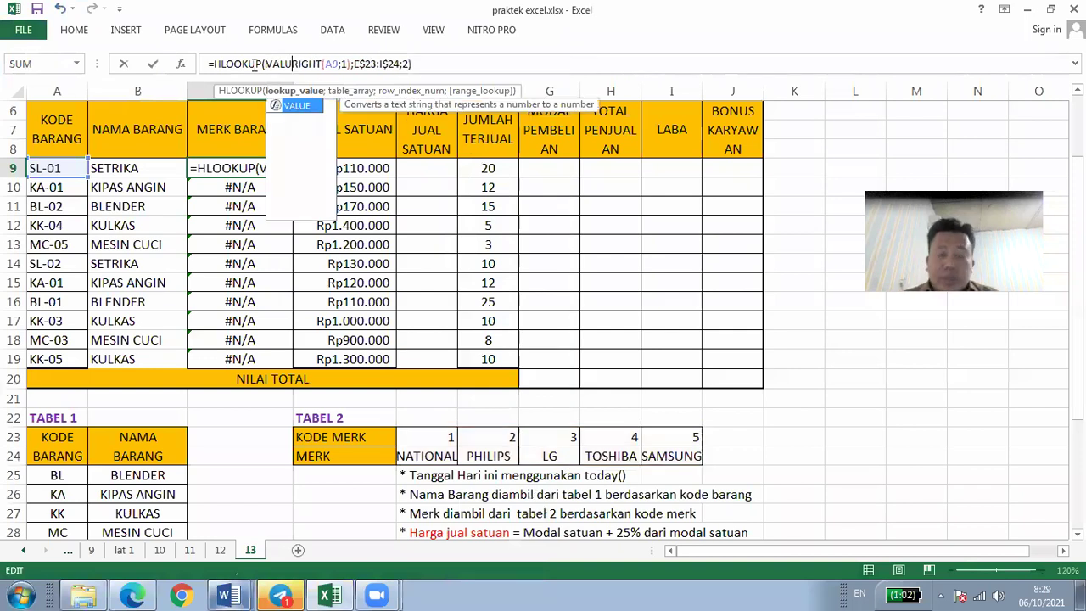
type("E")
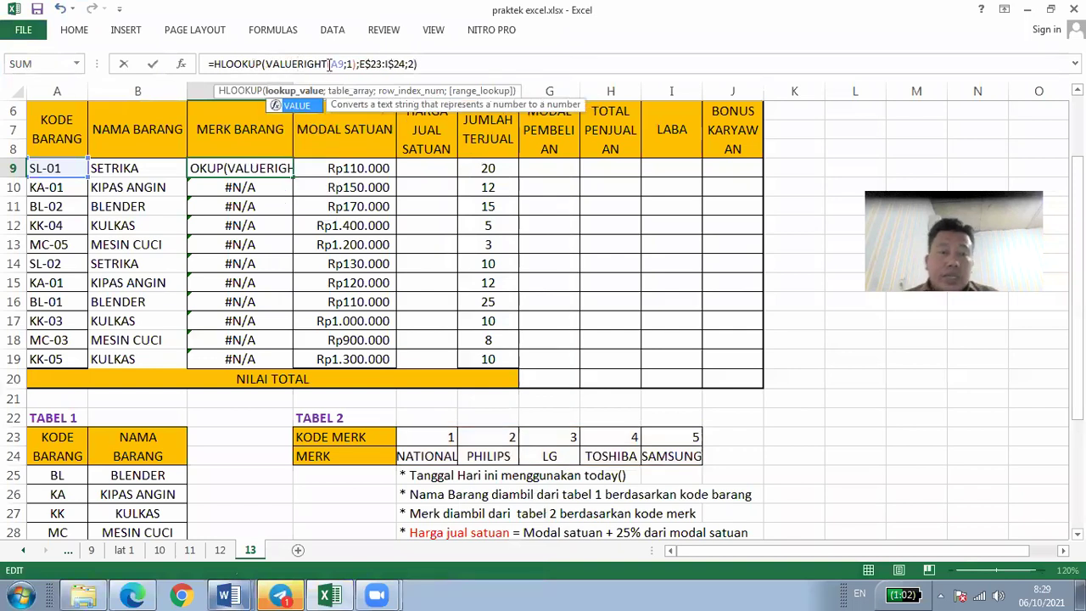
type("(")
left_click(360, 64)
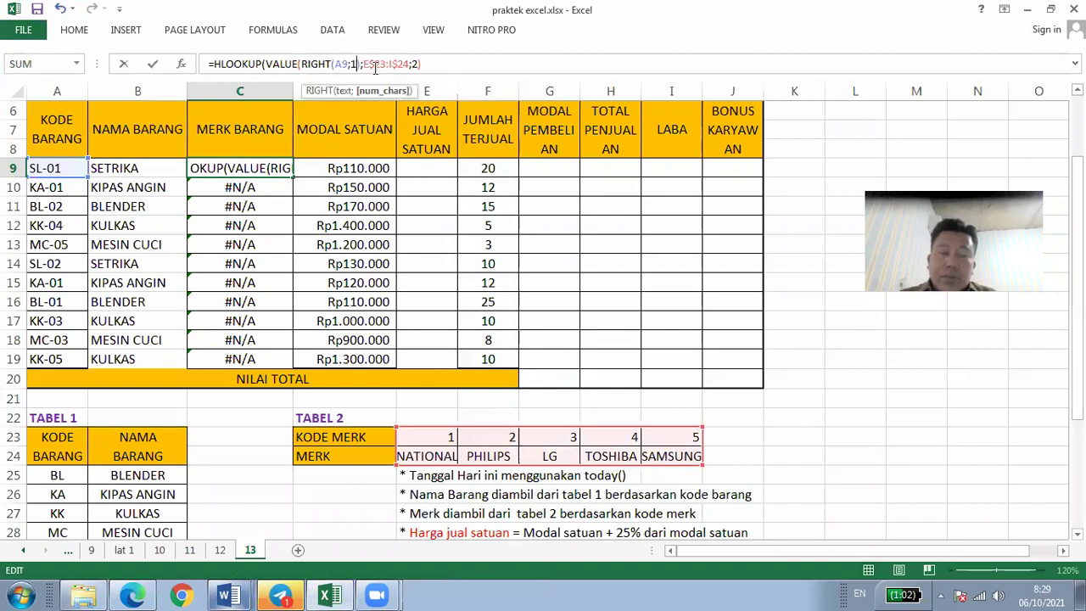
type(")")
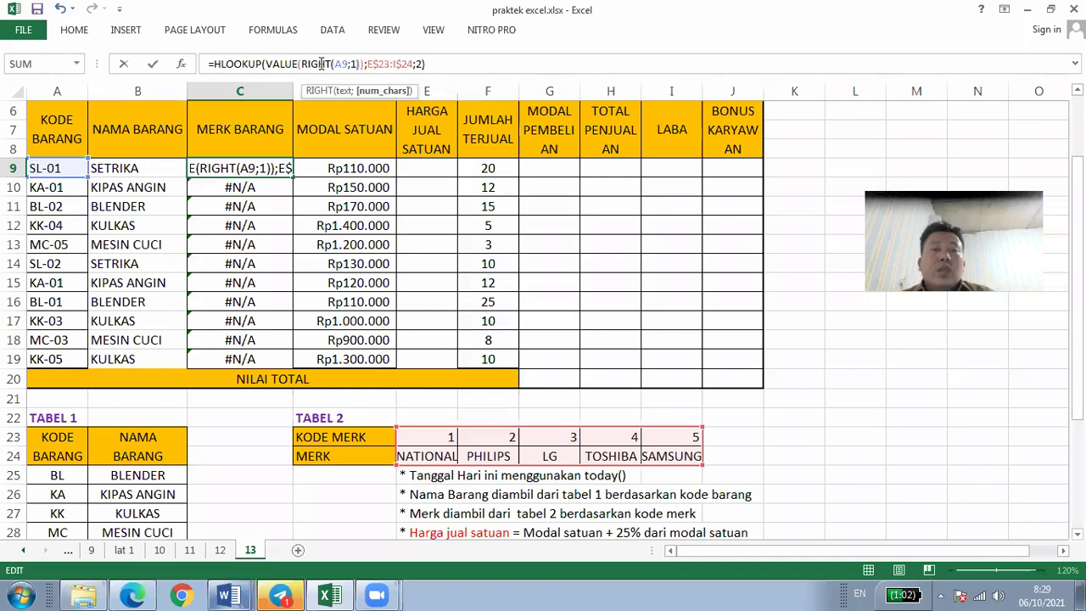
left_click_drag(302, 64, 356, 66)
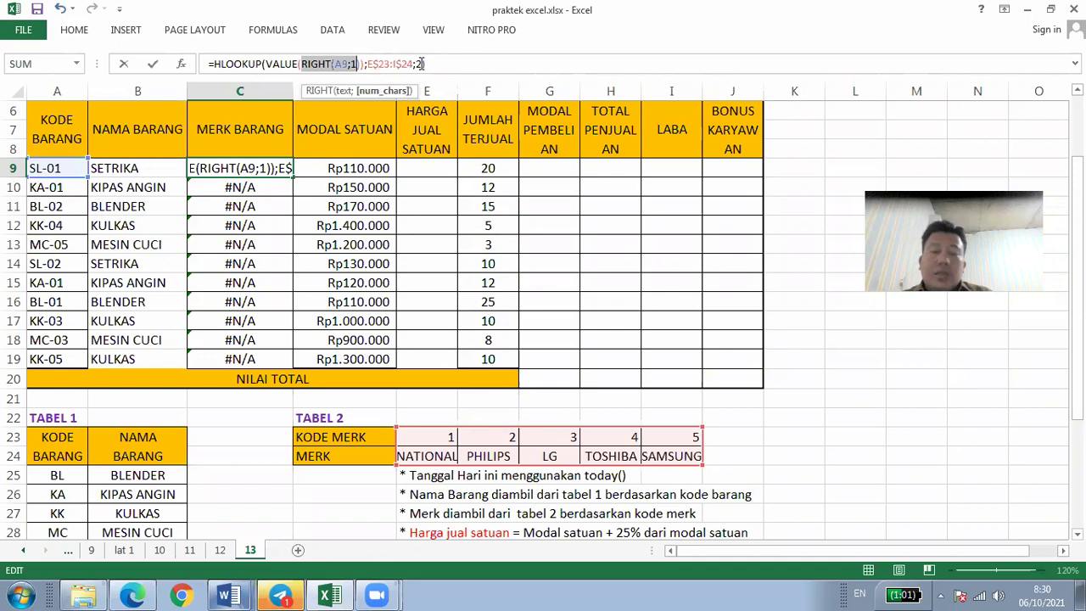
key("Return")
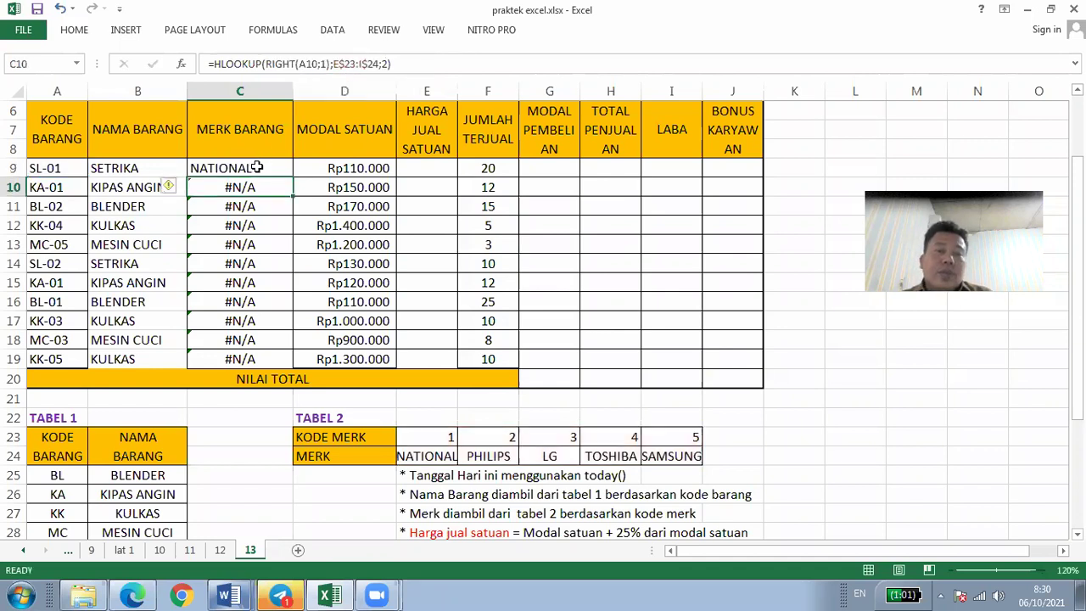
- Fill the C9 HLOOKUP down the MERK BARANG column to C19 and check the brands against their item codes
left_click(256, 167)
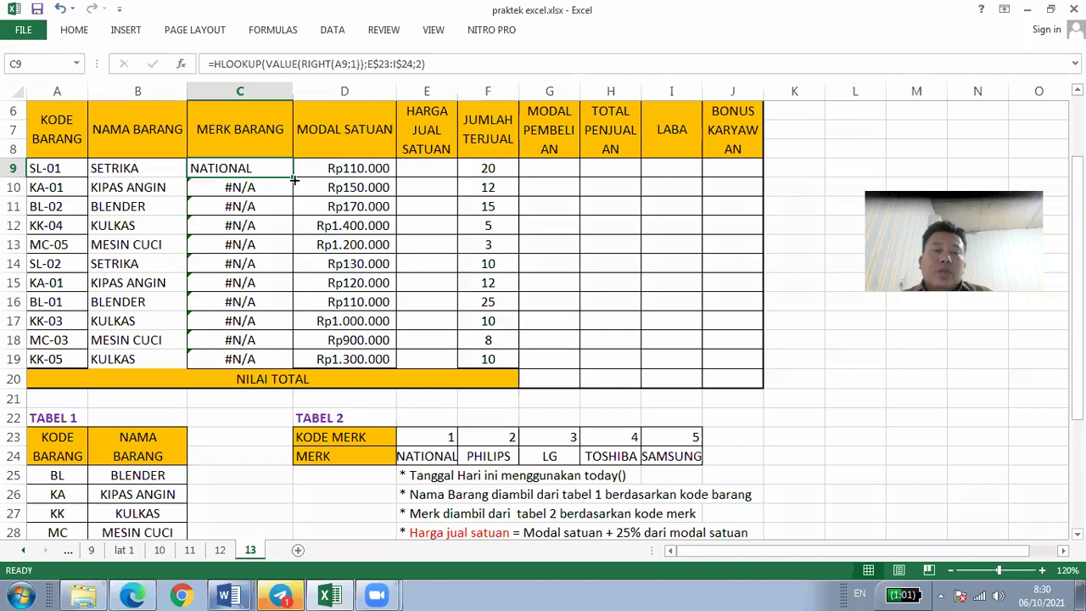
left_click_drag(295, 179, 292, 365)
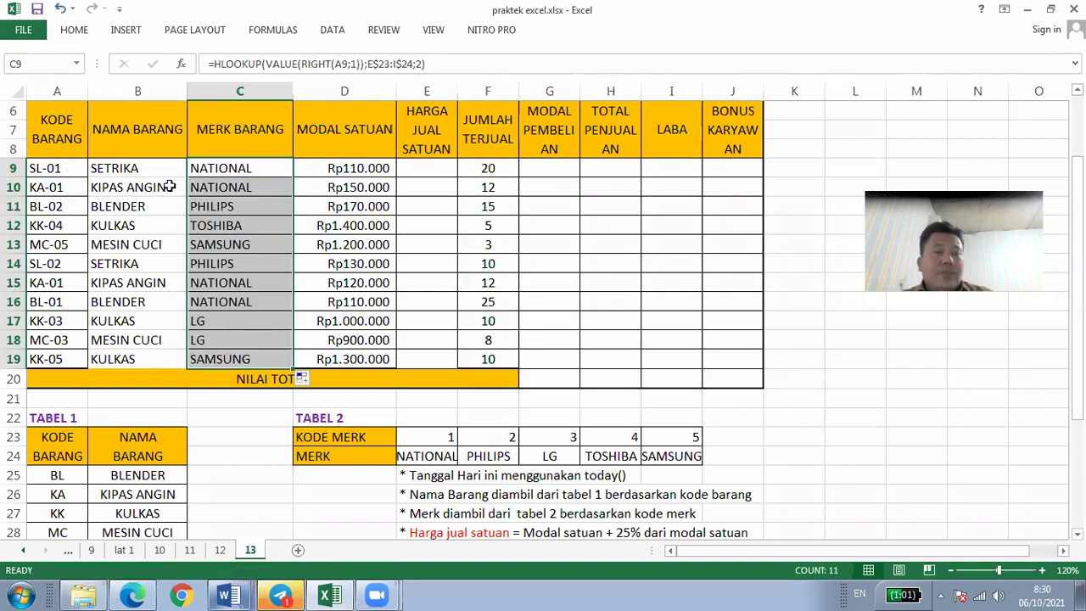
key("Left")
key("Left")
left_click(76, 206)
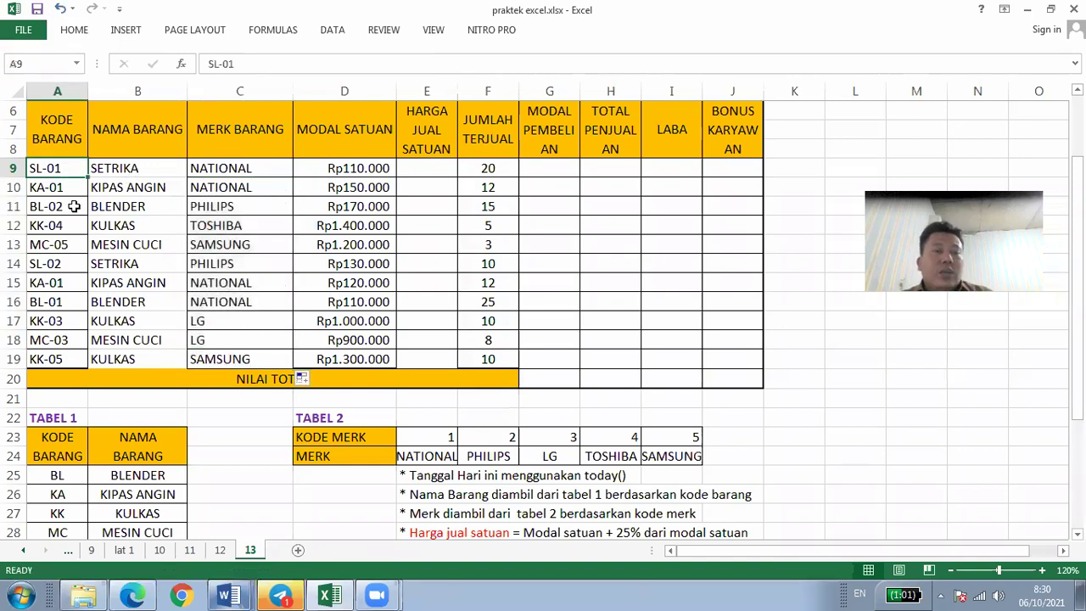
left_click(214, 205)
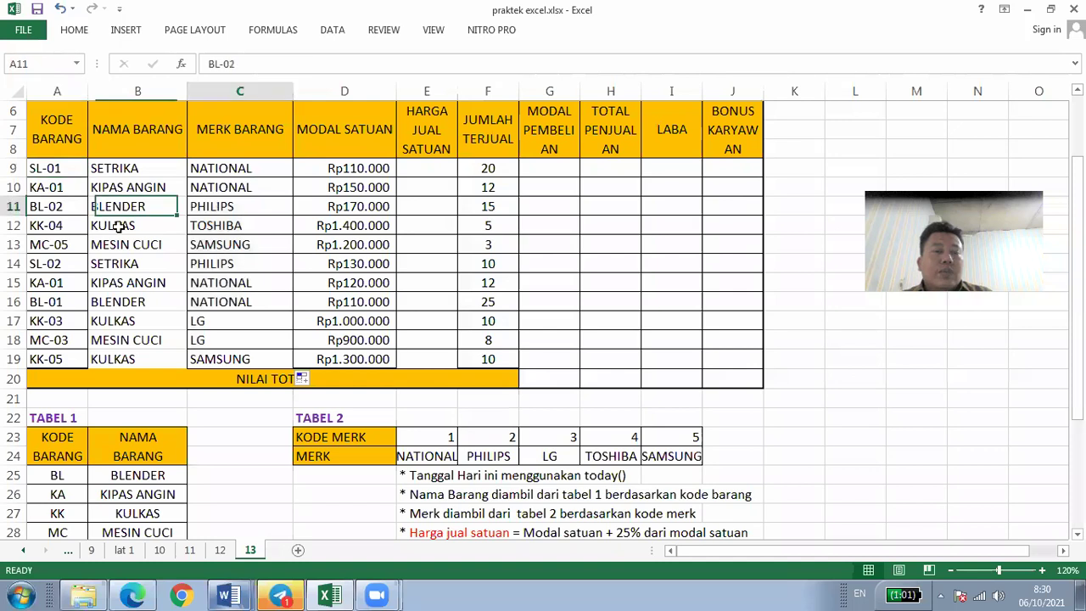
left_click(237, 243)
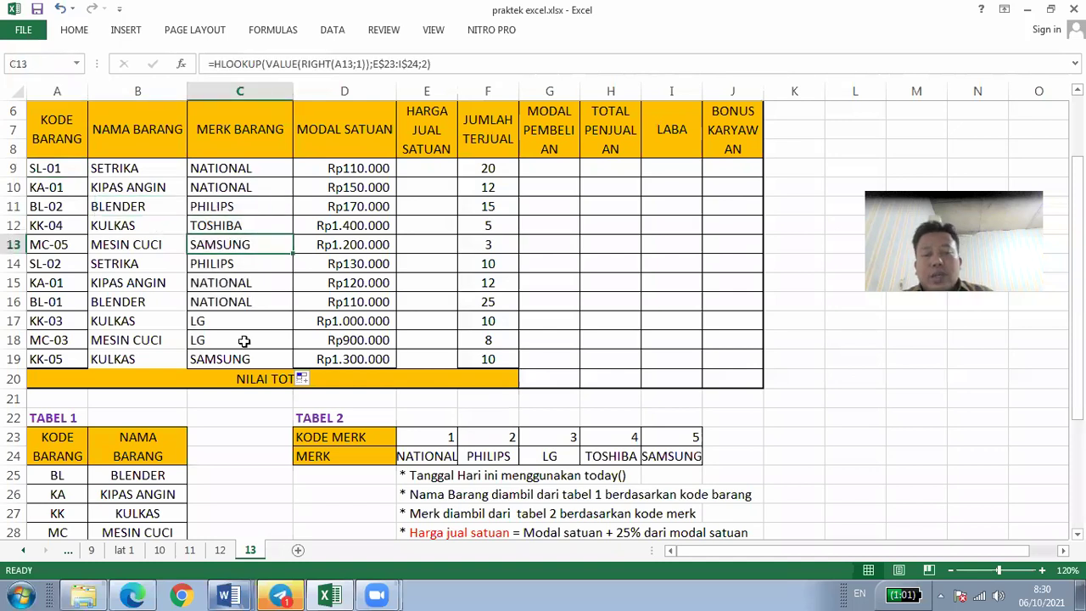
left_click(244, 341)
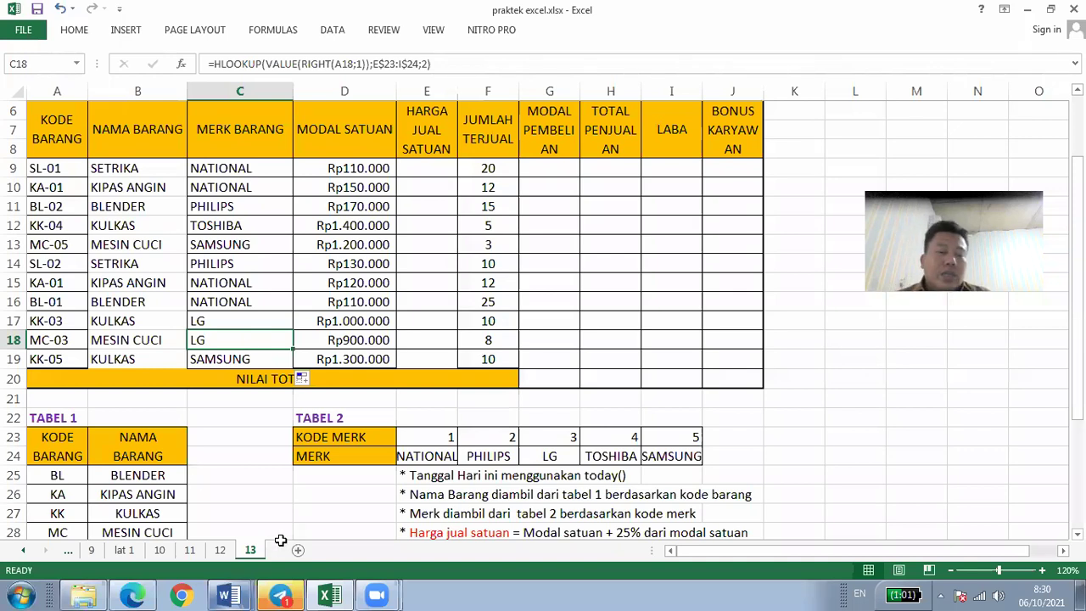
- Switch to the TM6 Word document, examine the Kolom Merek Barang formula and its VALUE explanation, and return to Excel
left_click(230, 594)
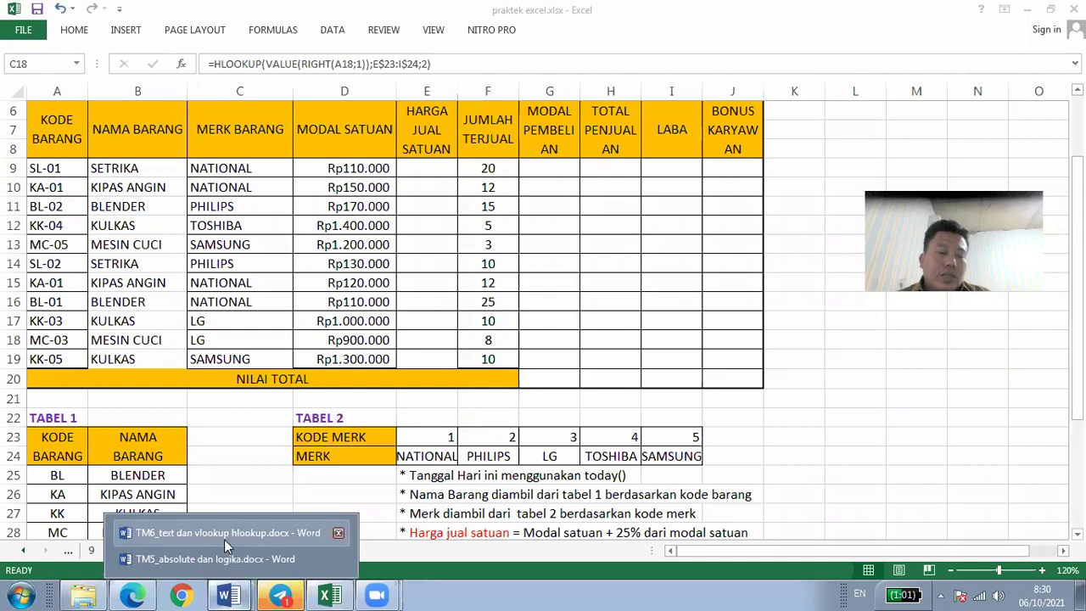
left_click(224, 542)
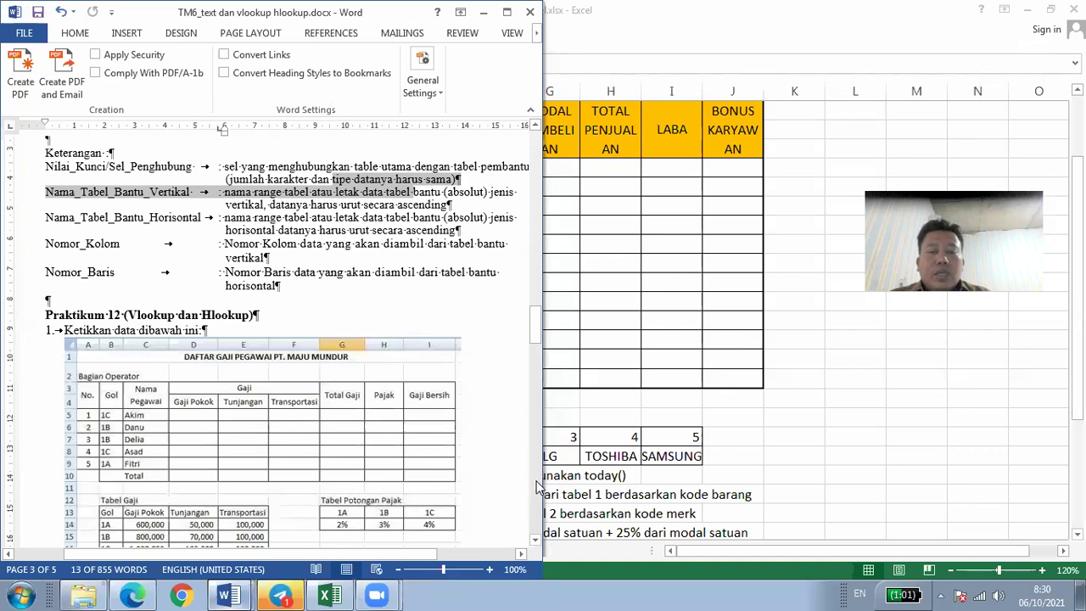
scroll(536, 488, "down", 15)
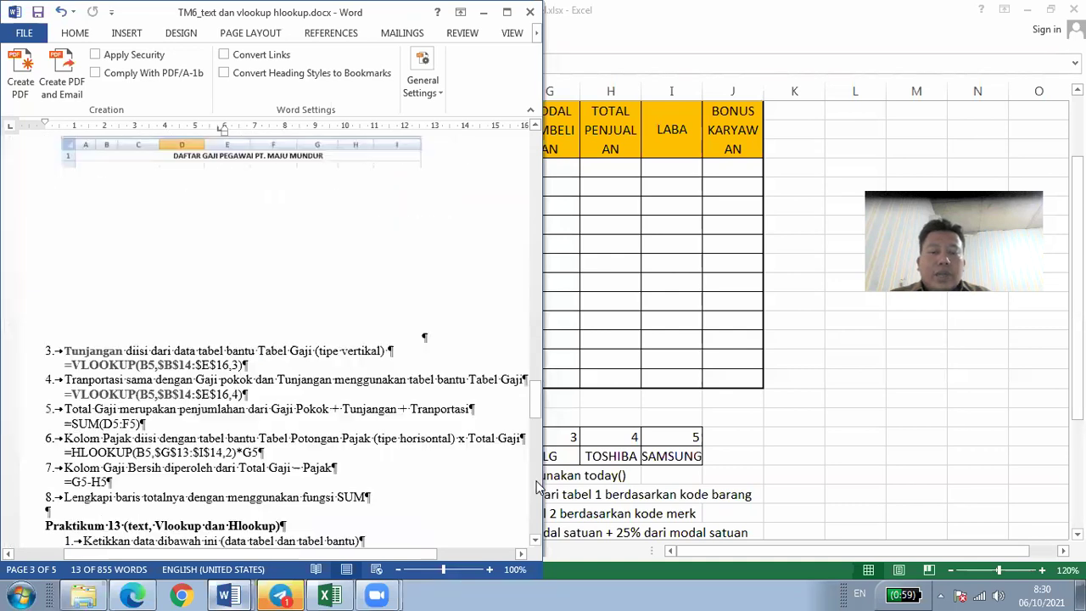
scroll(534, 507, "down", 5)
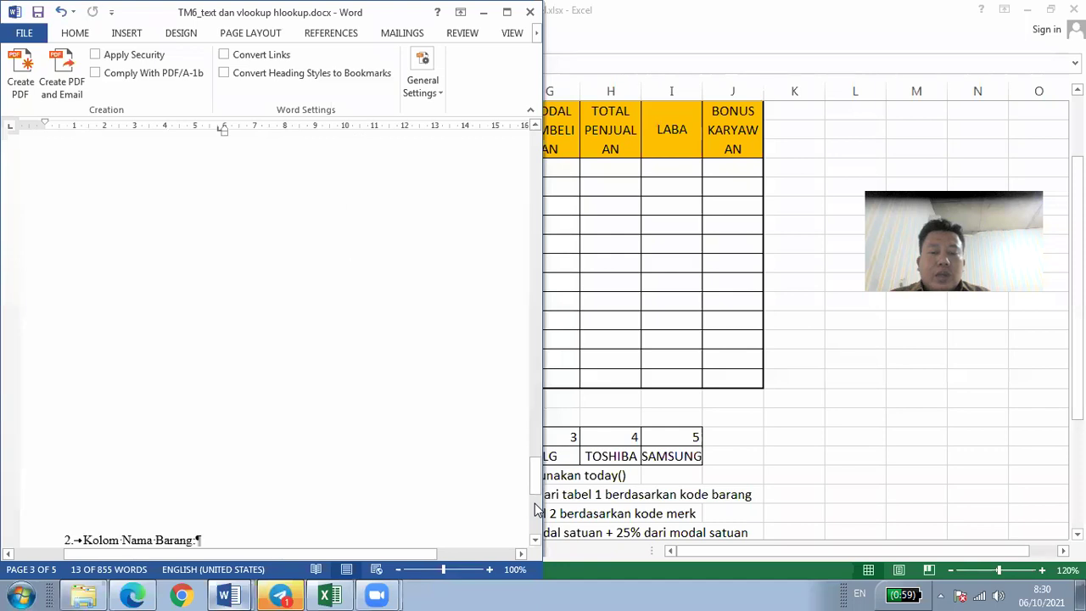
scroll(536, 514, "down", 1)
scroll(538, 519, "down", 8)
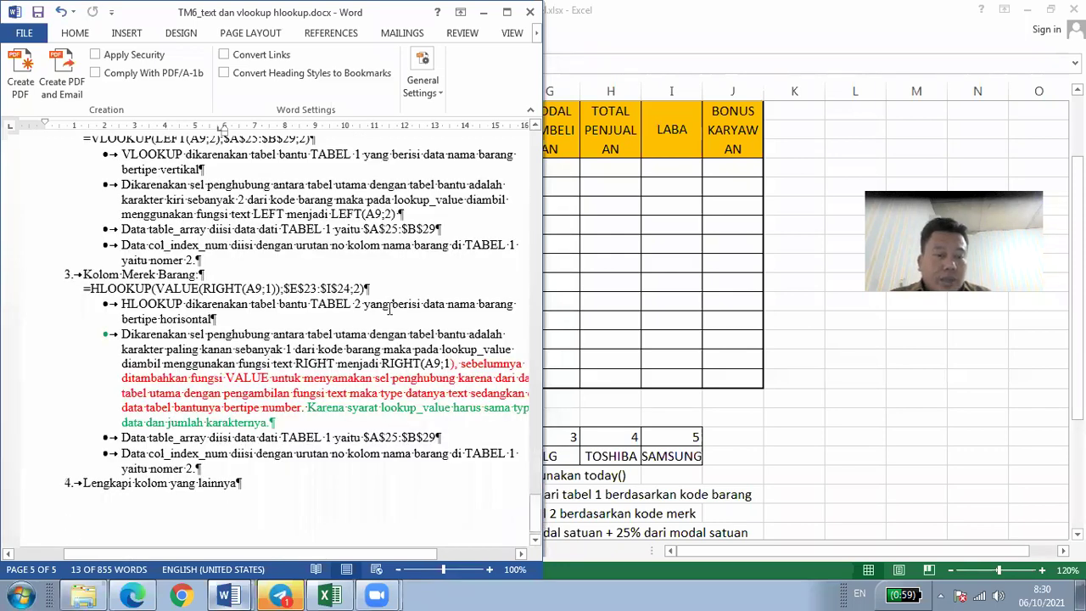
left_click(327, 286)
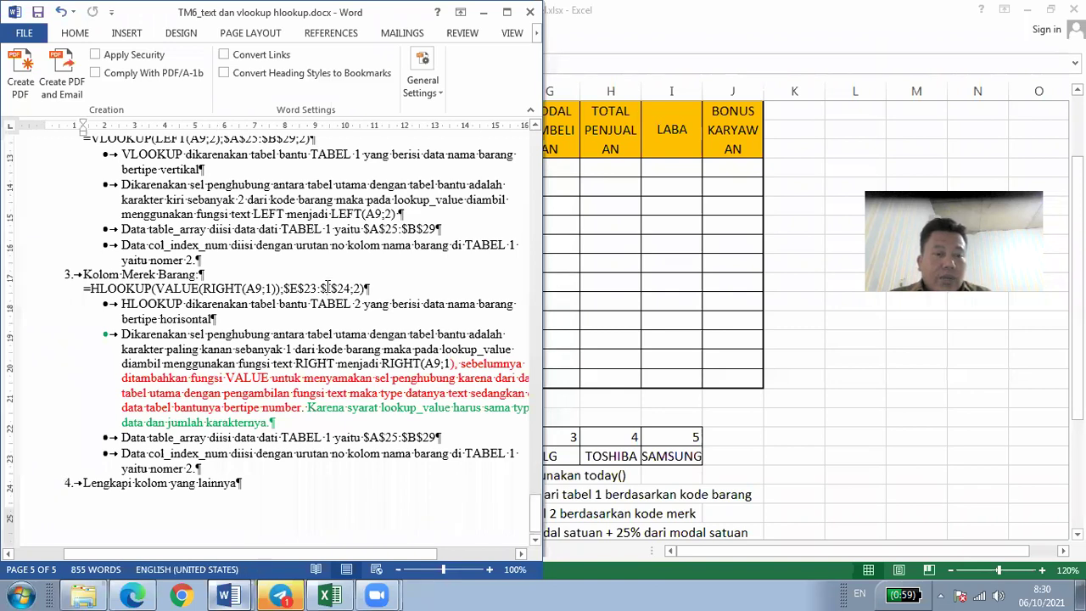
left_click(323, 476)
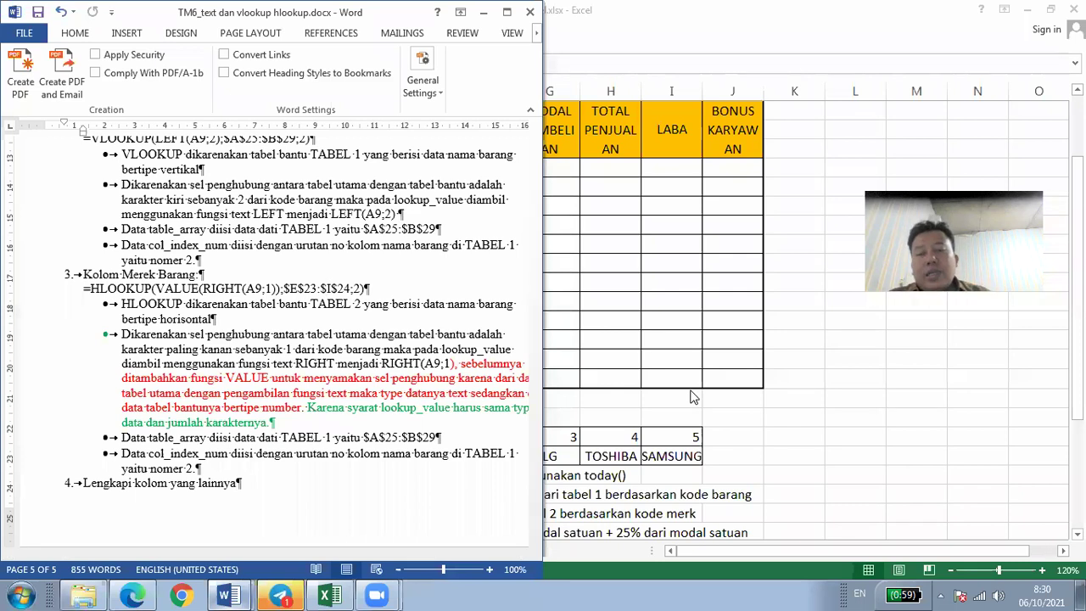
left_click(694, 431)
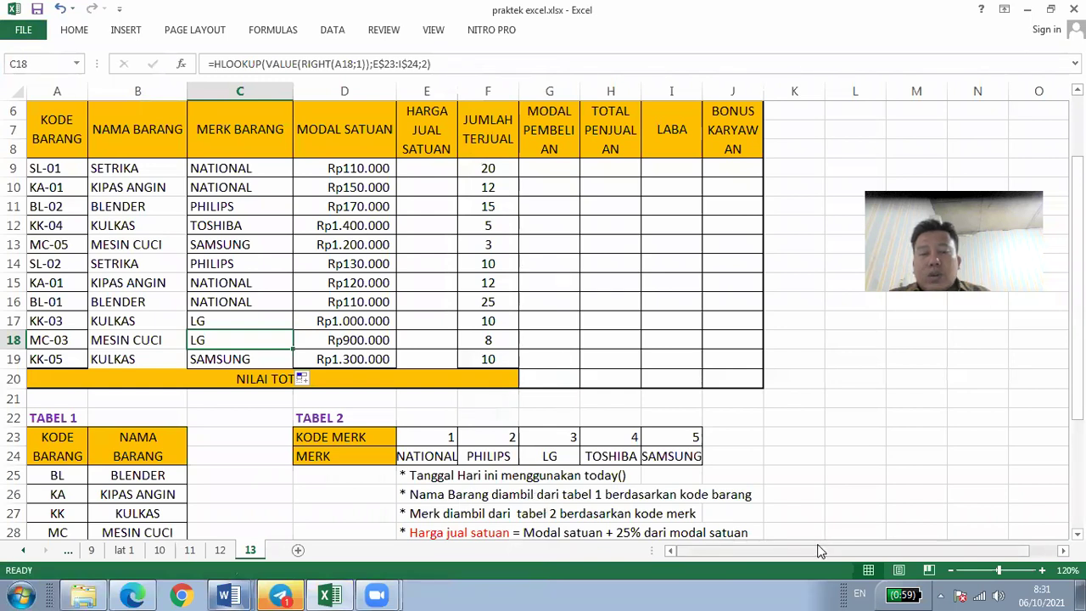
left_click(685, 286)
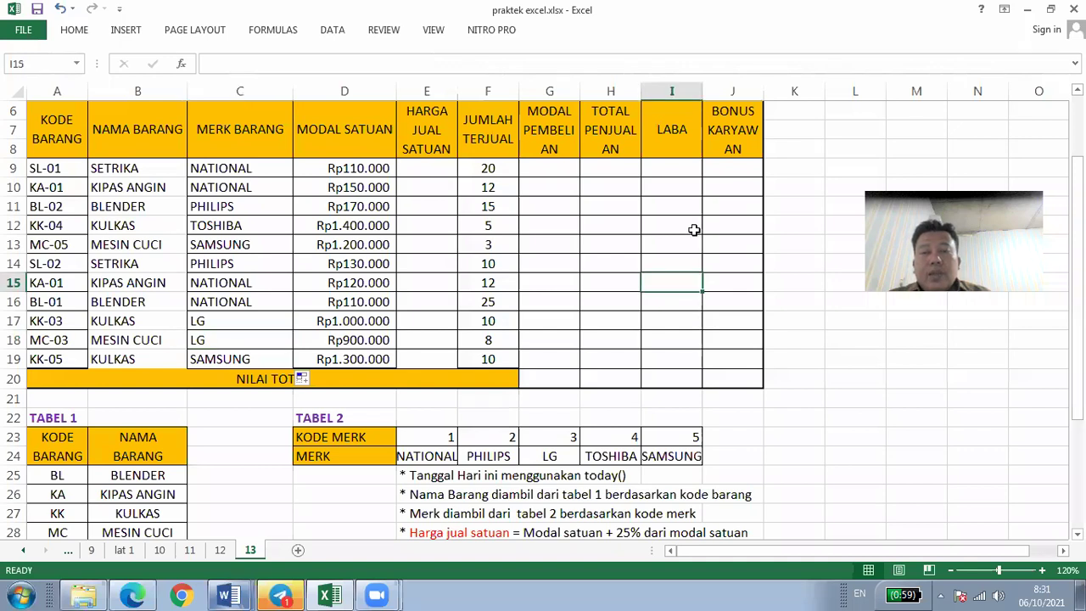
left_click(693, 230)
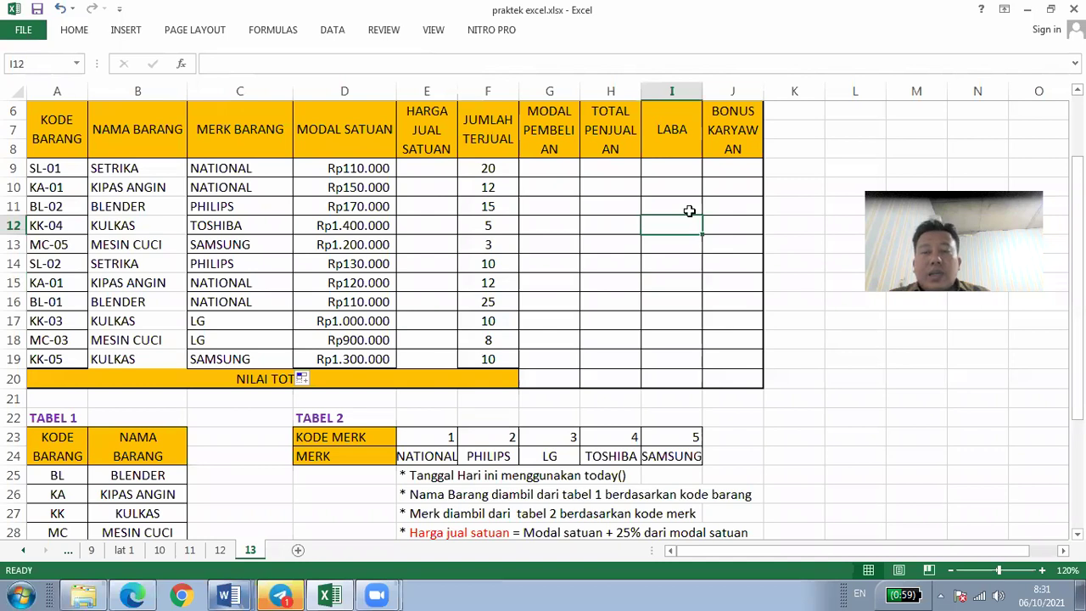
left_click(680, 191)
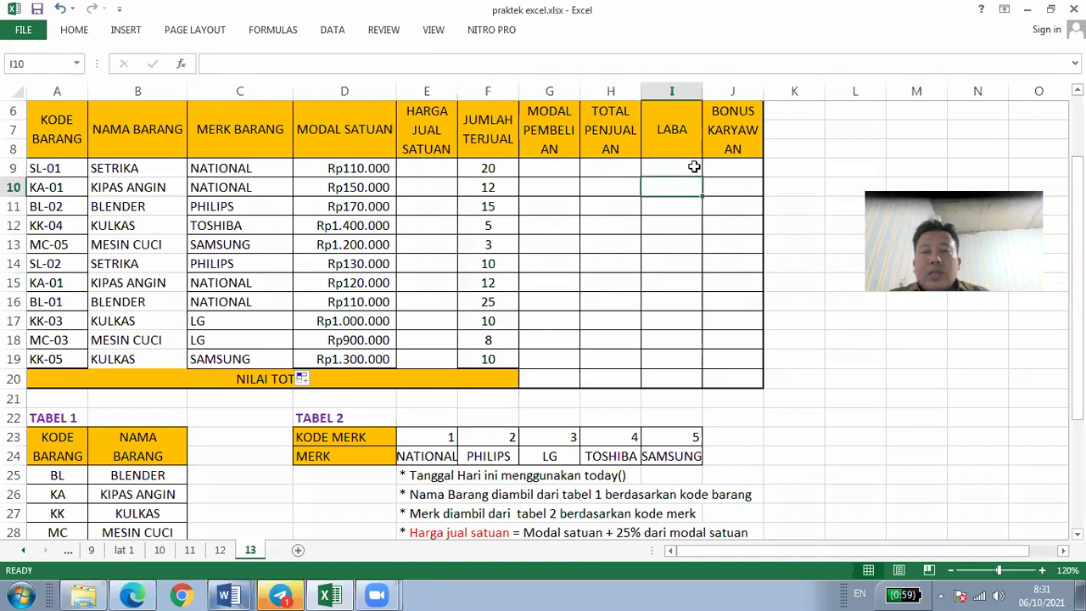
left_click(693, 167)
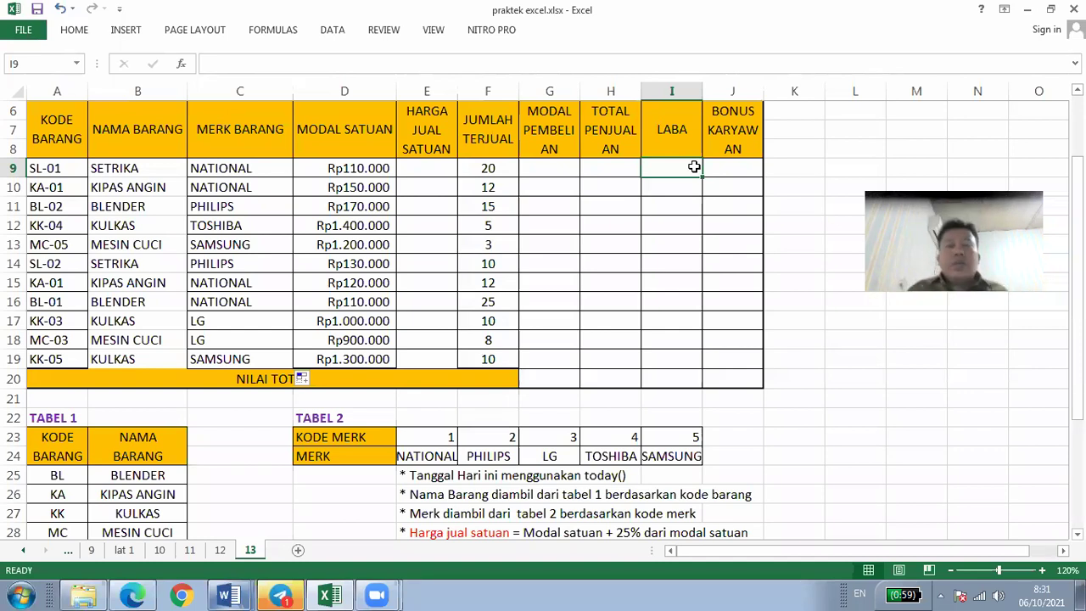
left_click(720, 175)
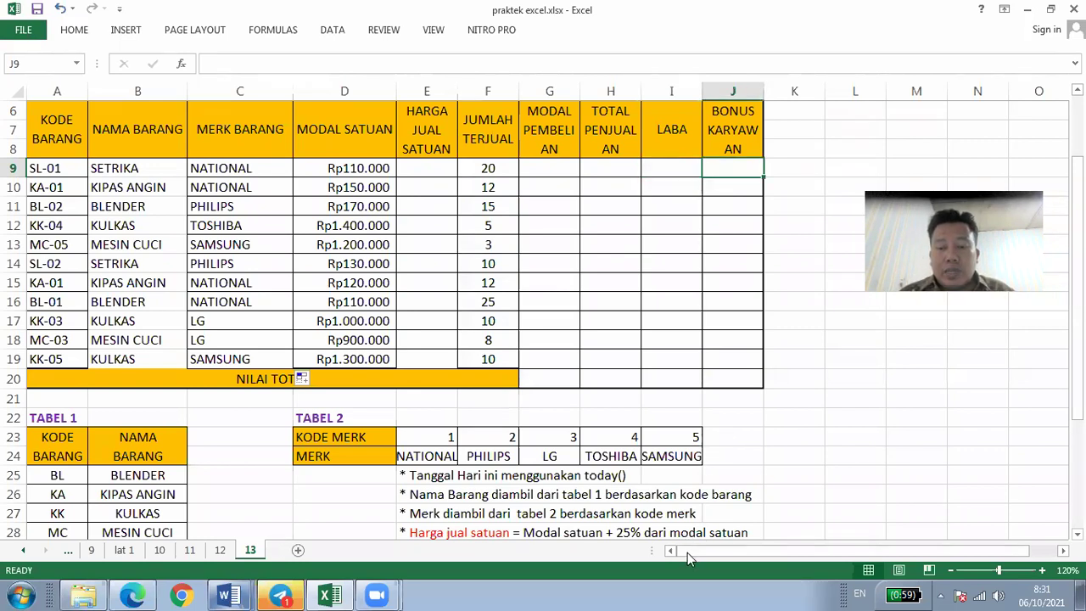
left_click(735, 591)
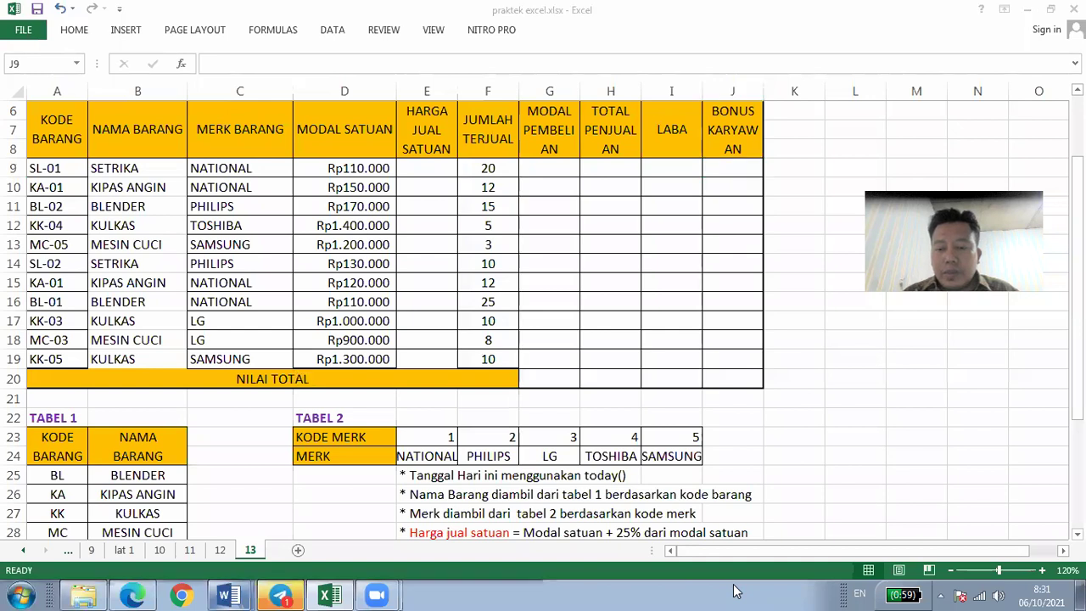